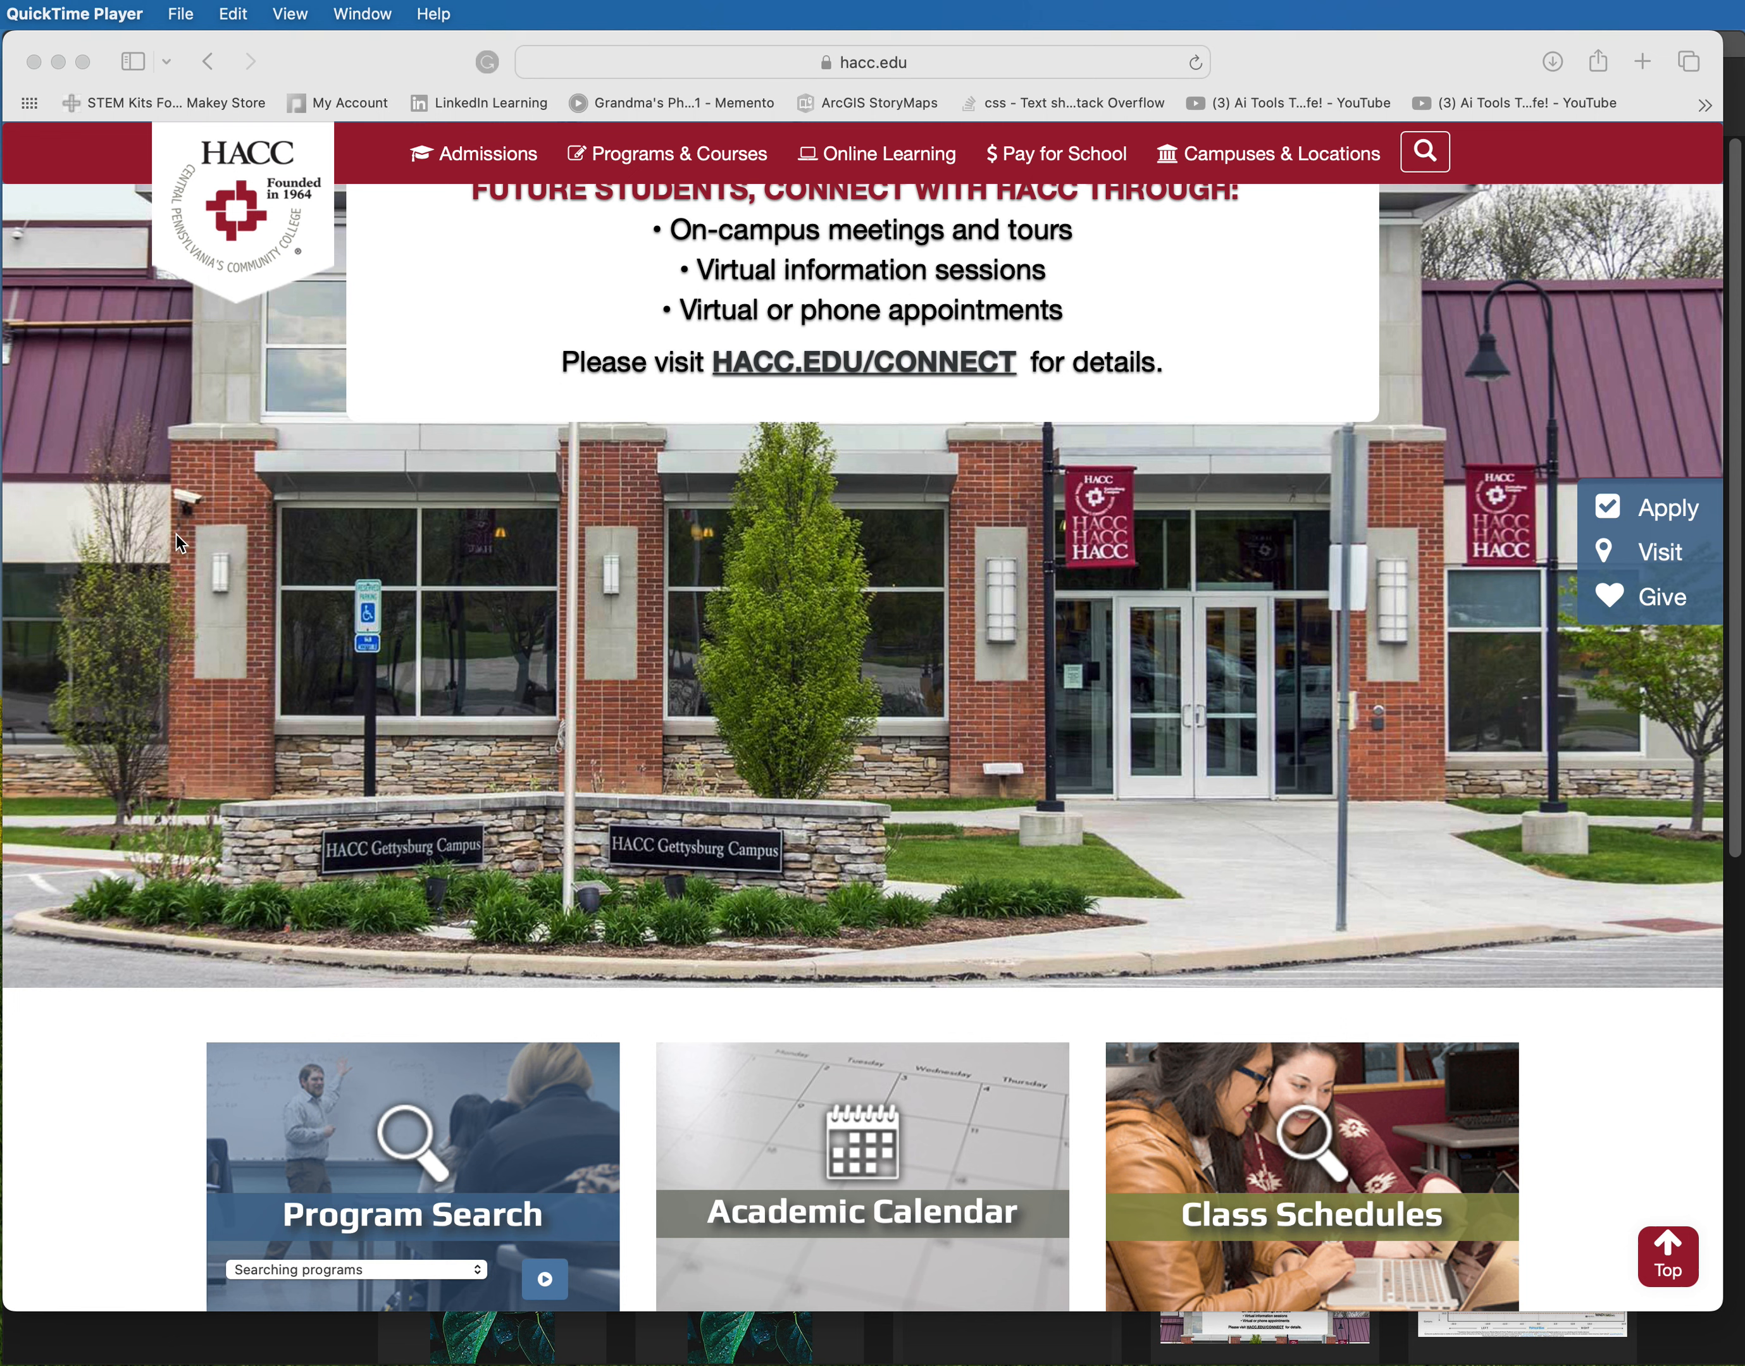
# Look through the HACC home page from its header down to the Calendar of Events and Student Stories sections
pyautogui.scroll(10, 195, 564)
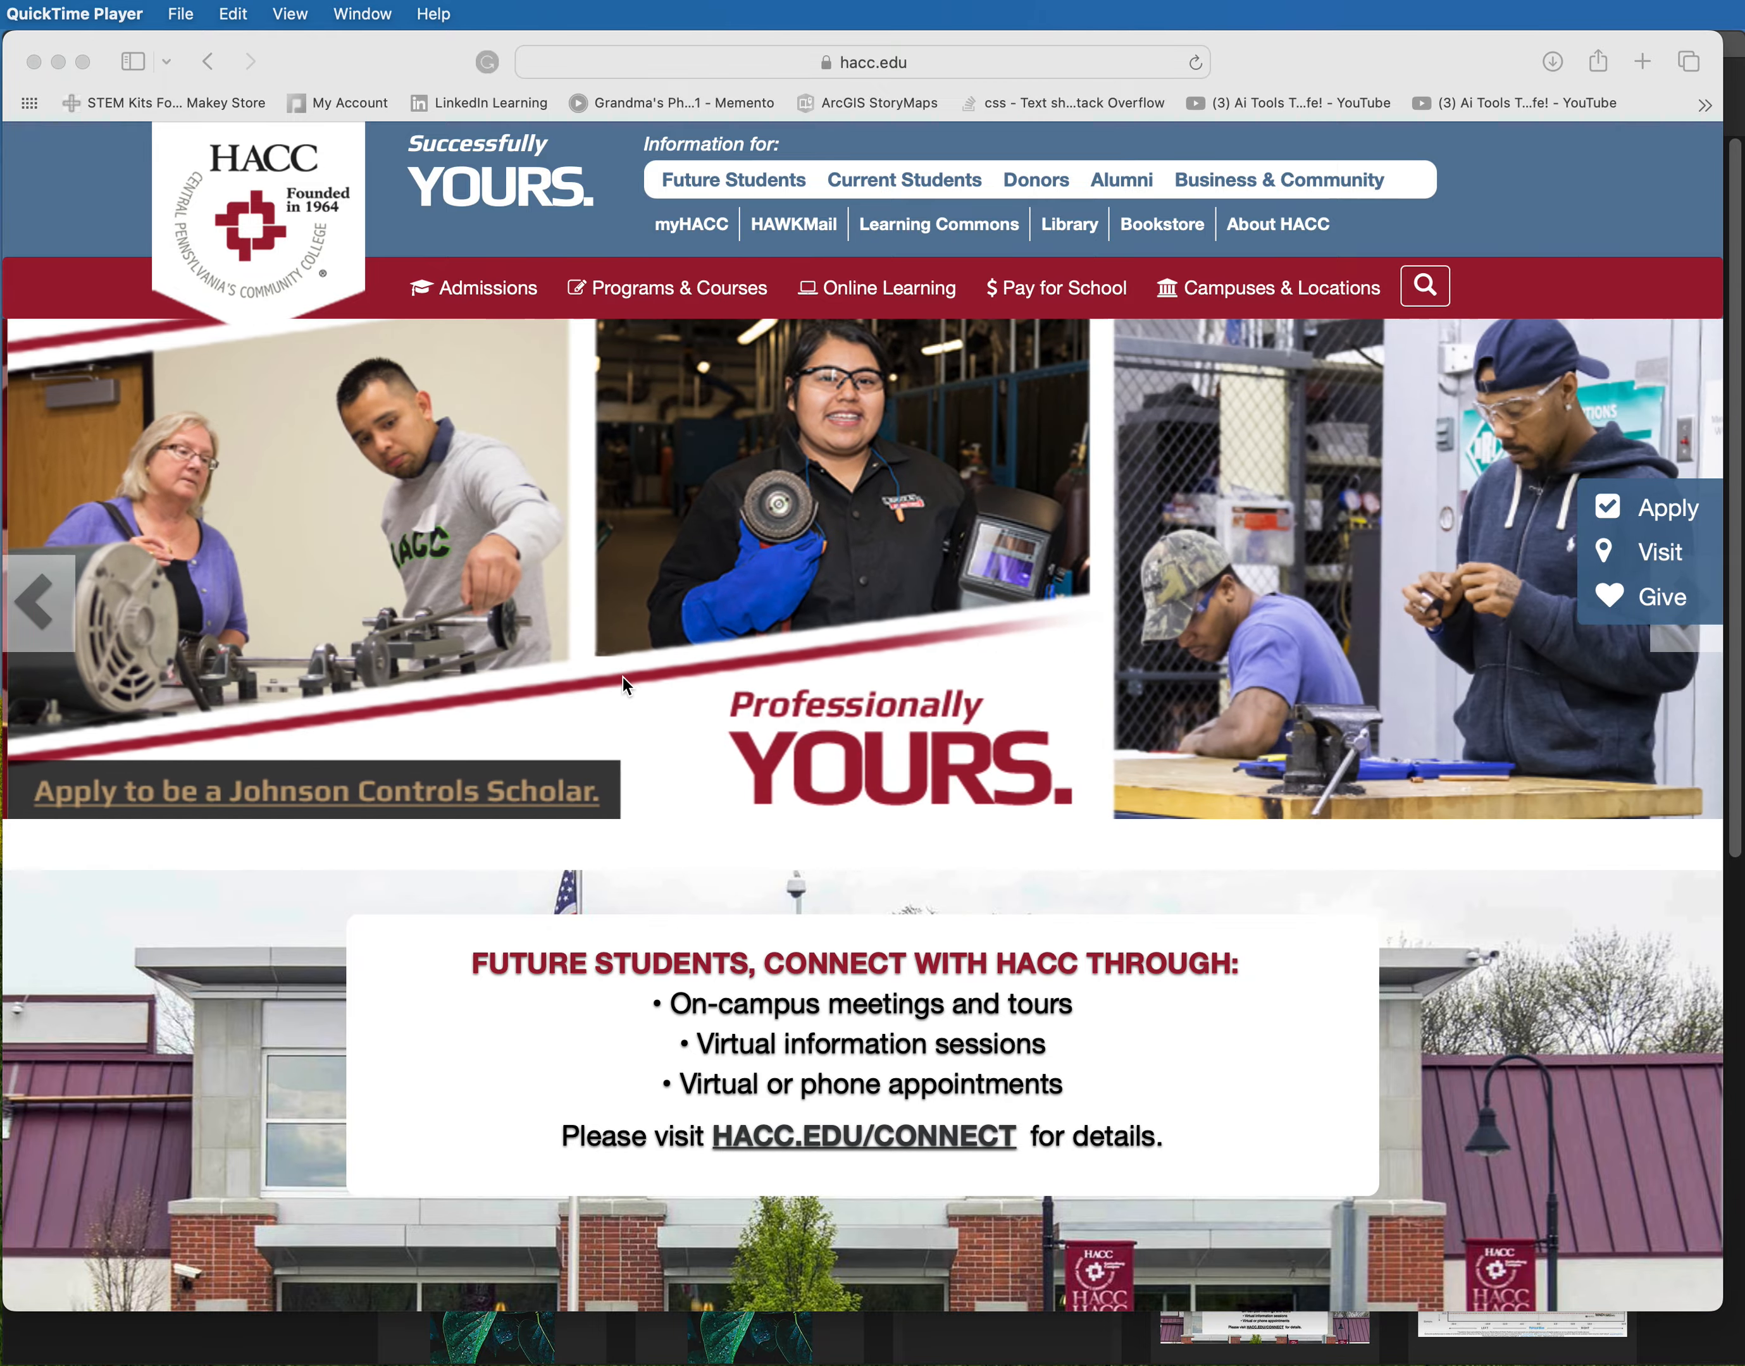
pyautogui.scroll(-8, 623, 678)
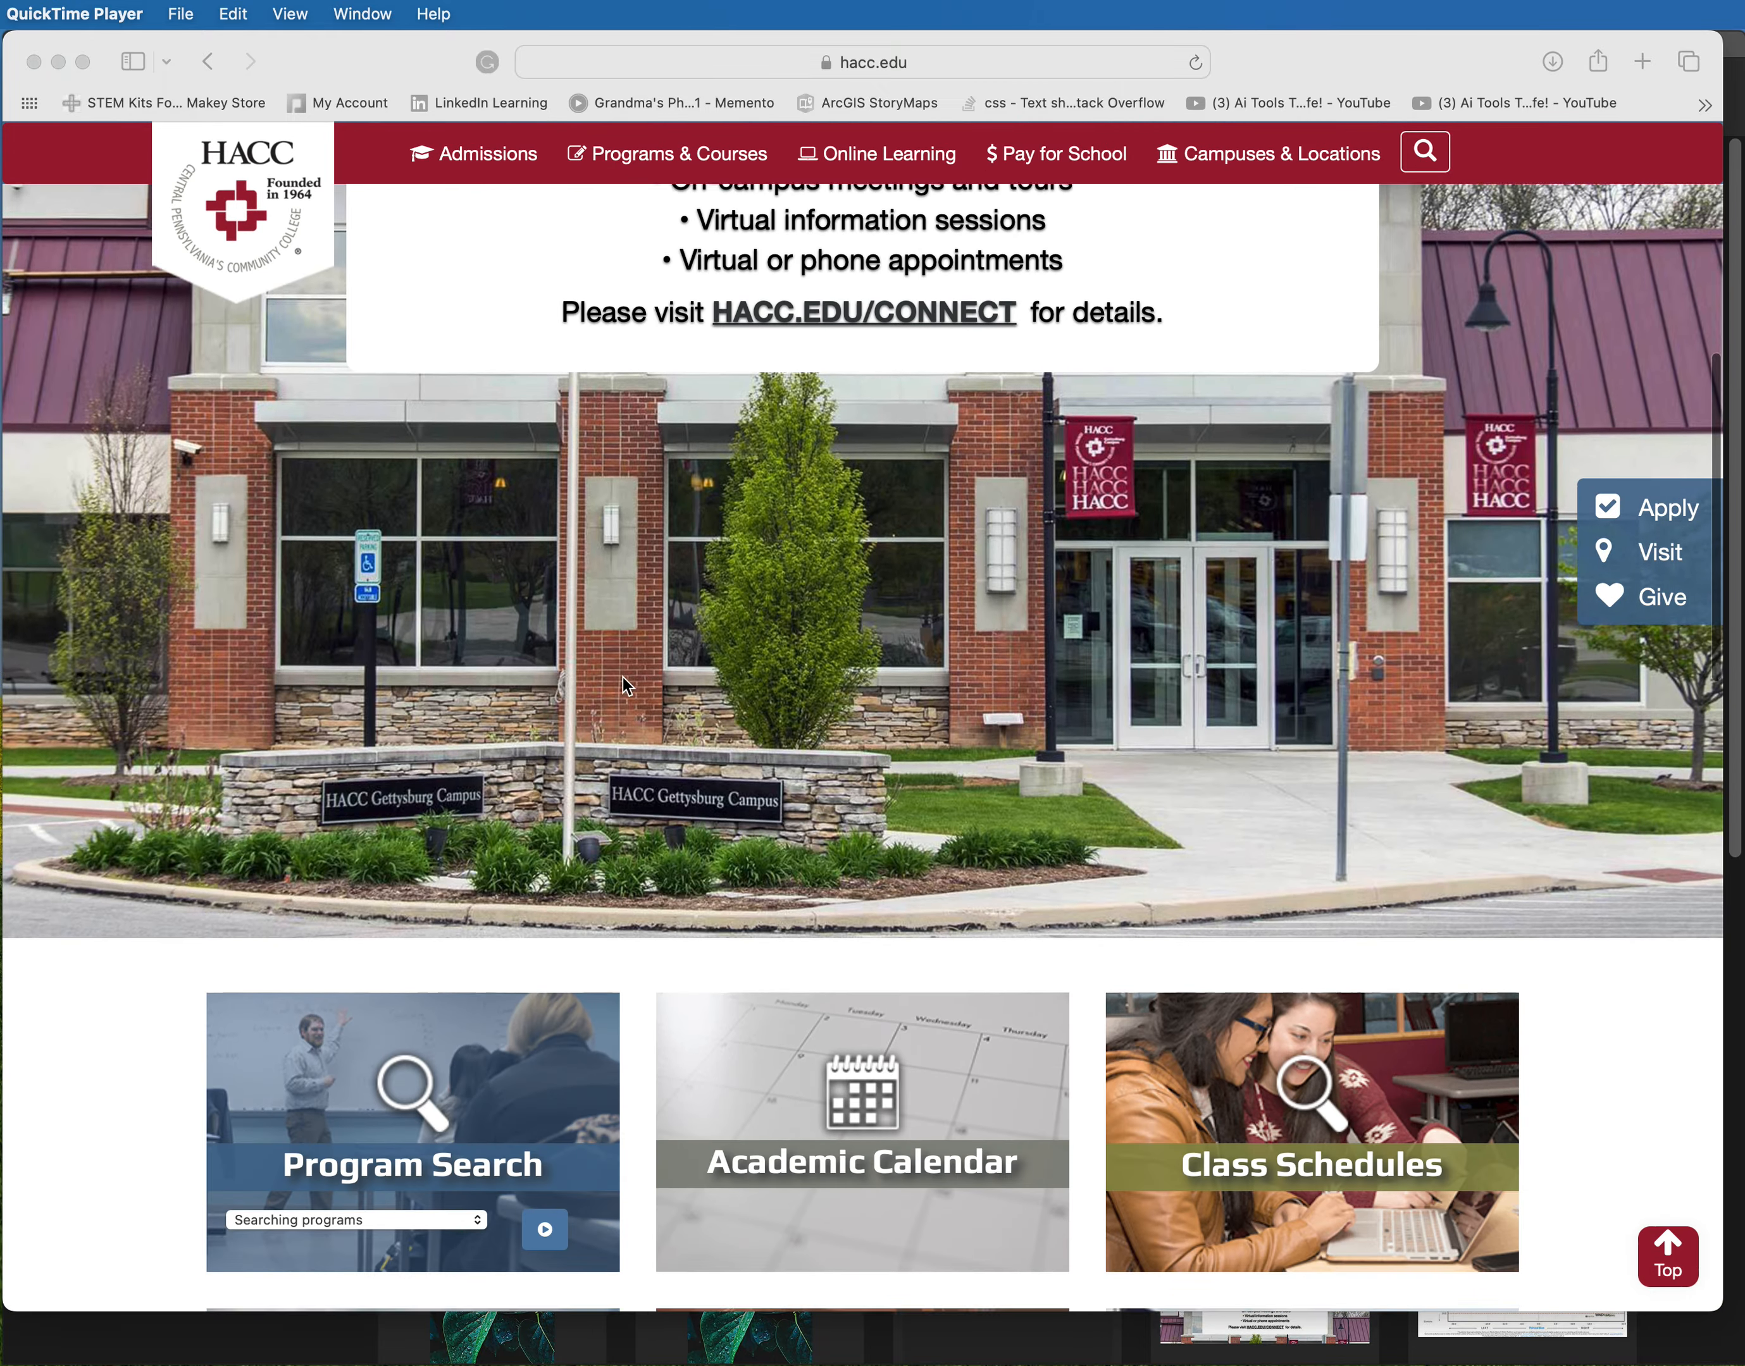
pyautogui.scroll(8, 623, 677)
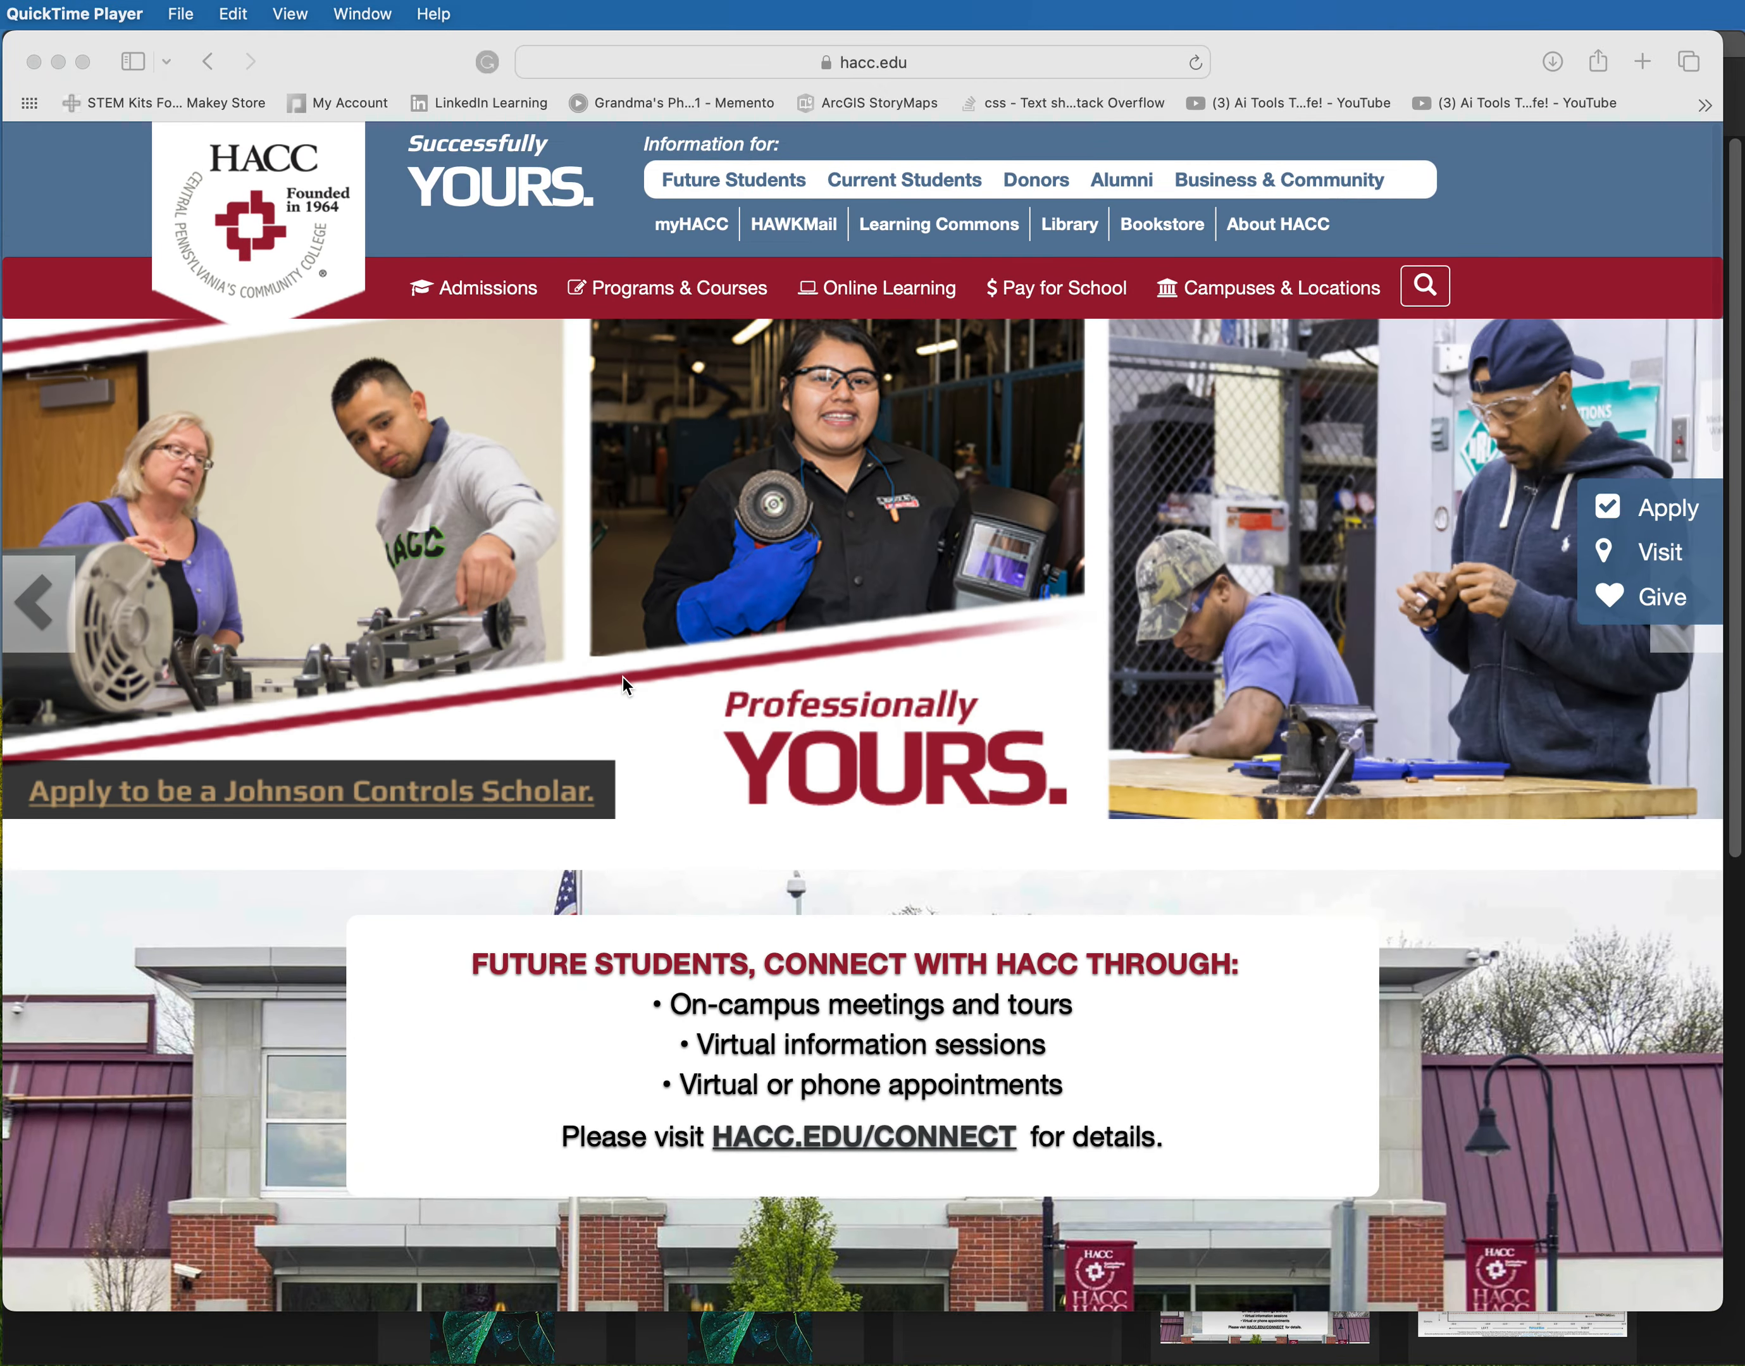
pyautogui.scroll(-10, 621, 674)
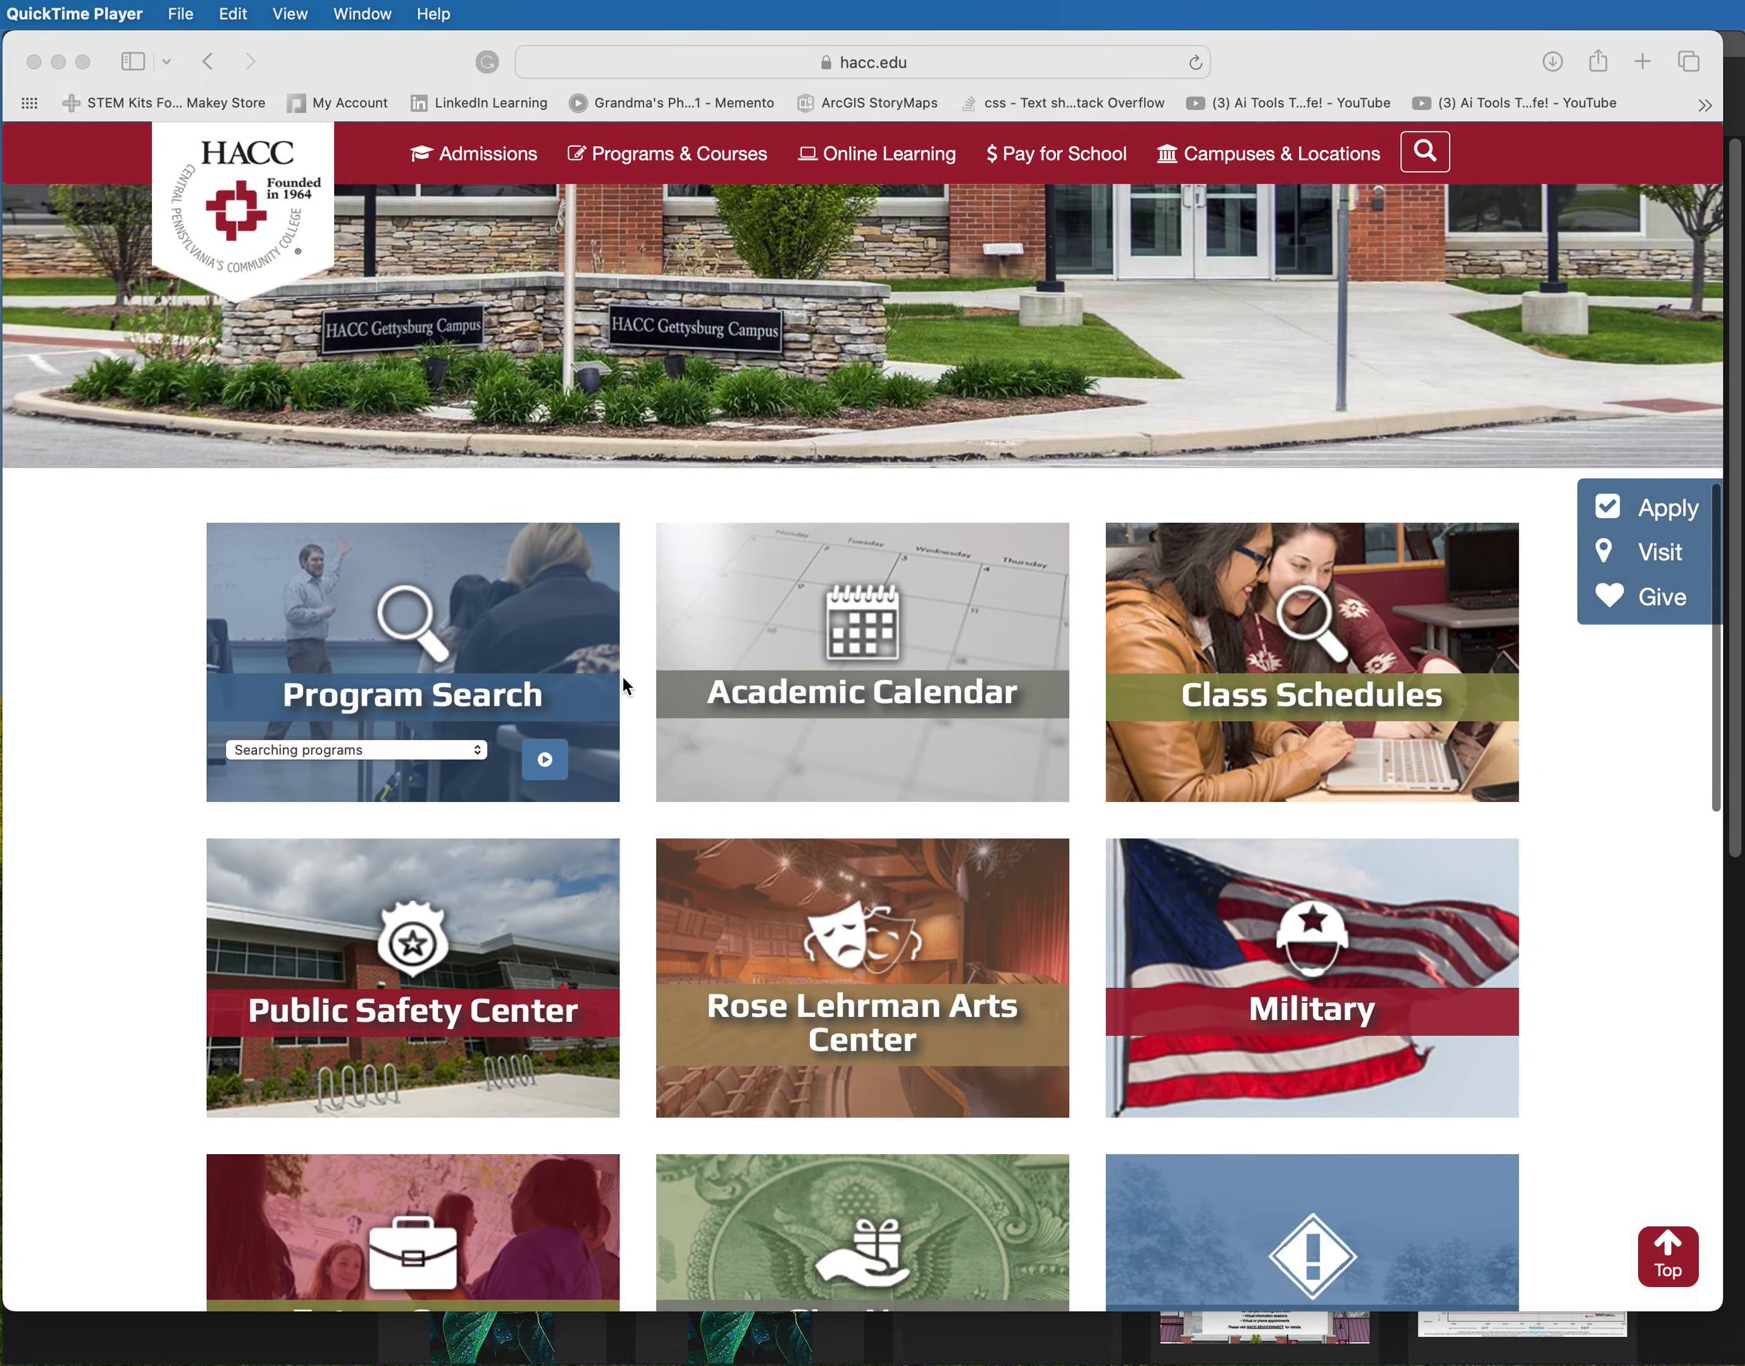
pyautogui.scroll(-9, 621, 674)
pyautogui.scroll(4, 624, 678)
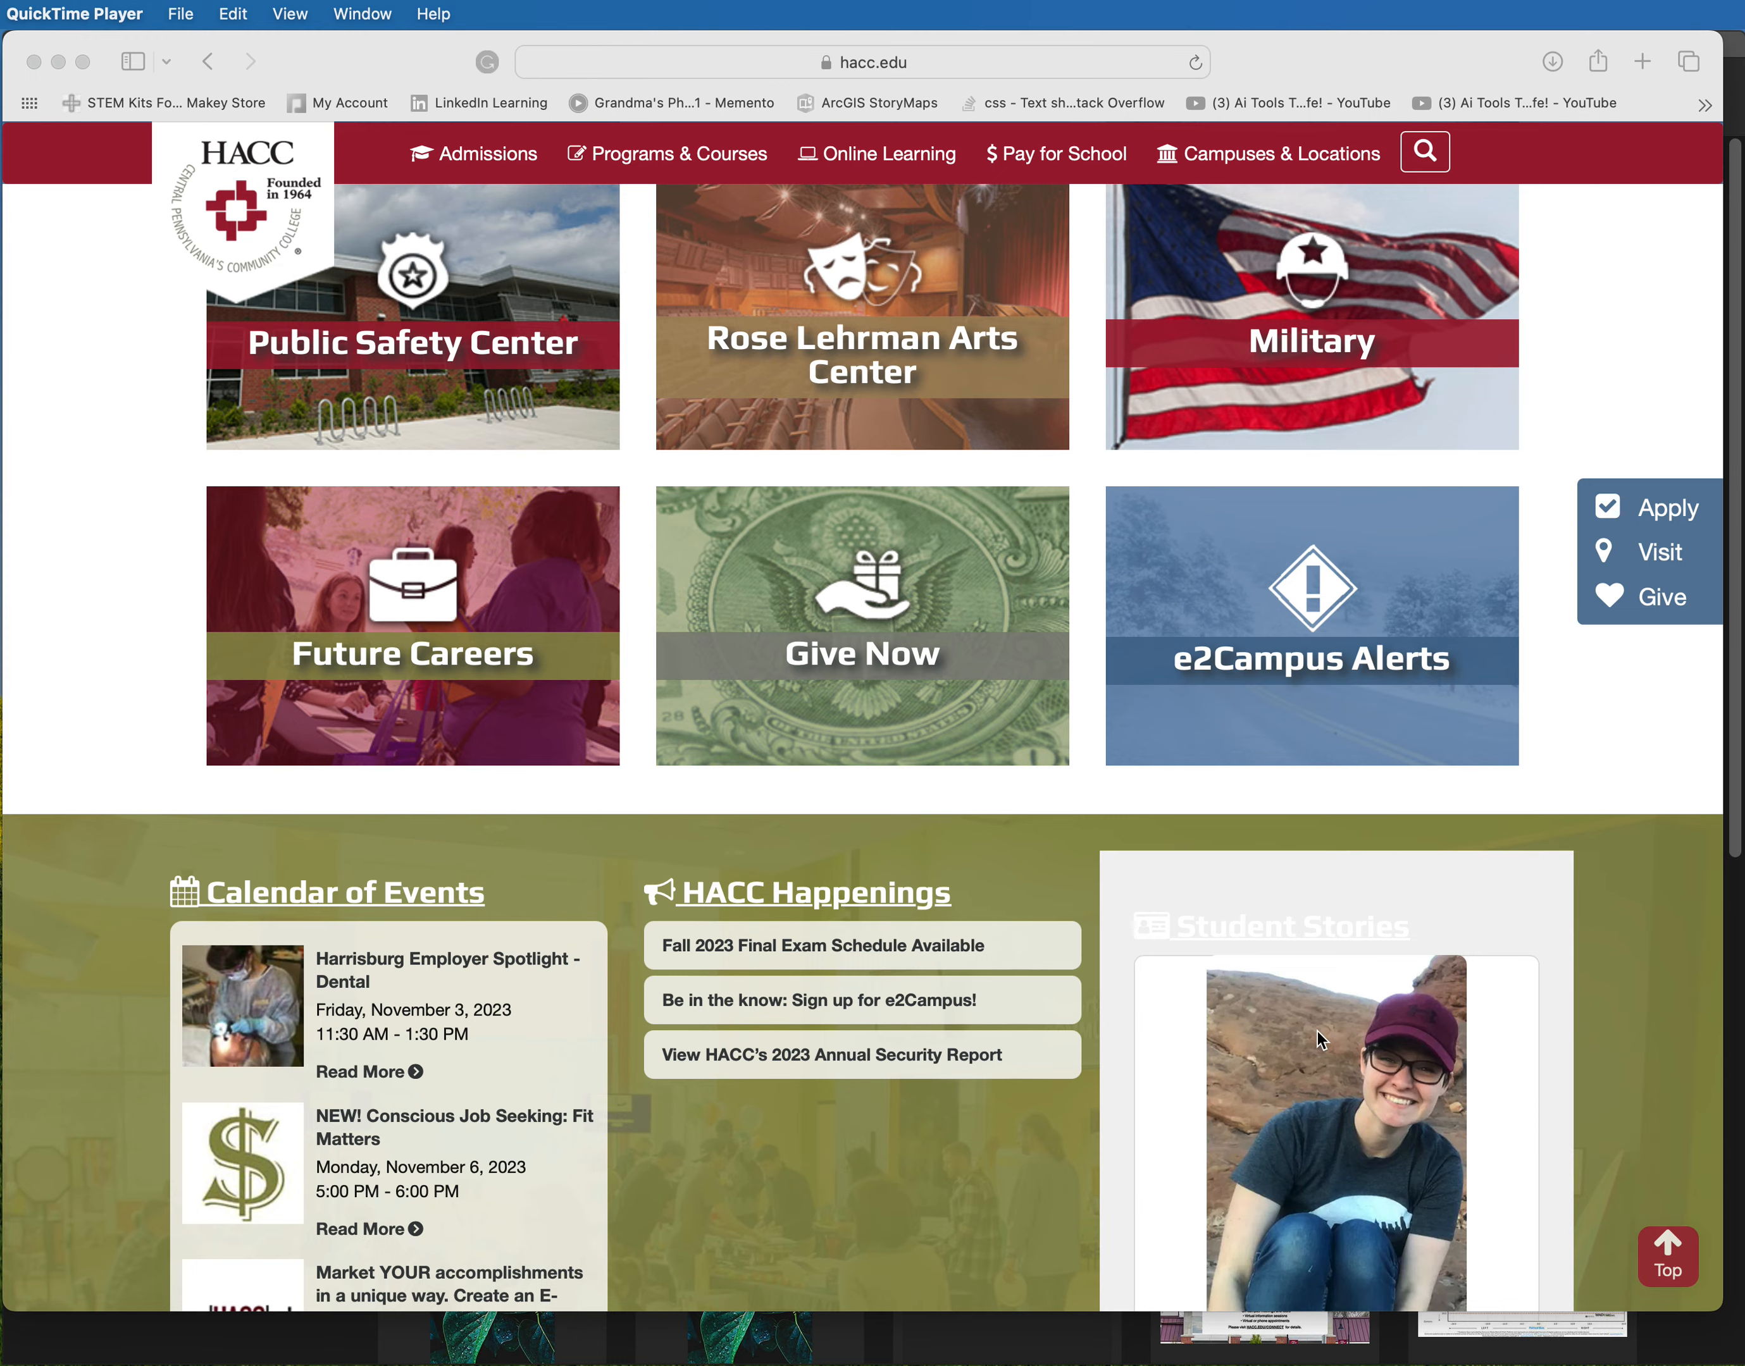
pyautogui.scroll(10, 1316, 1030)
pyautogui.scroll(10, 1316, 1031)
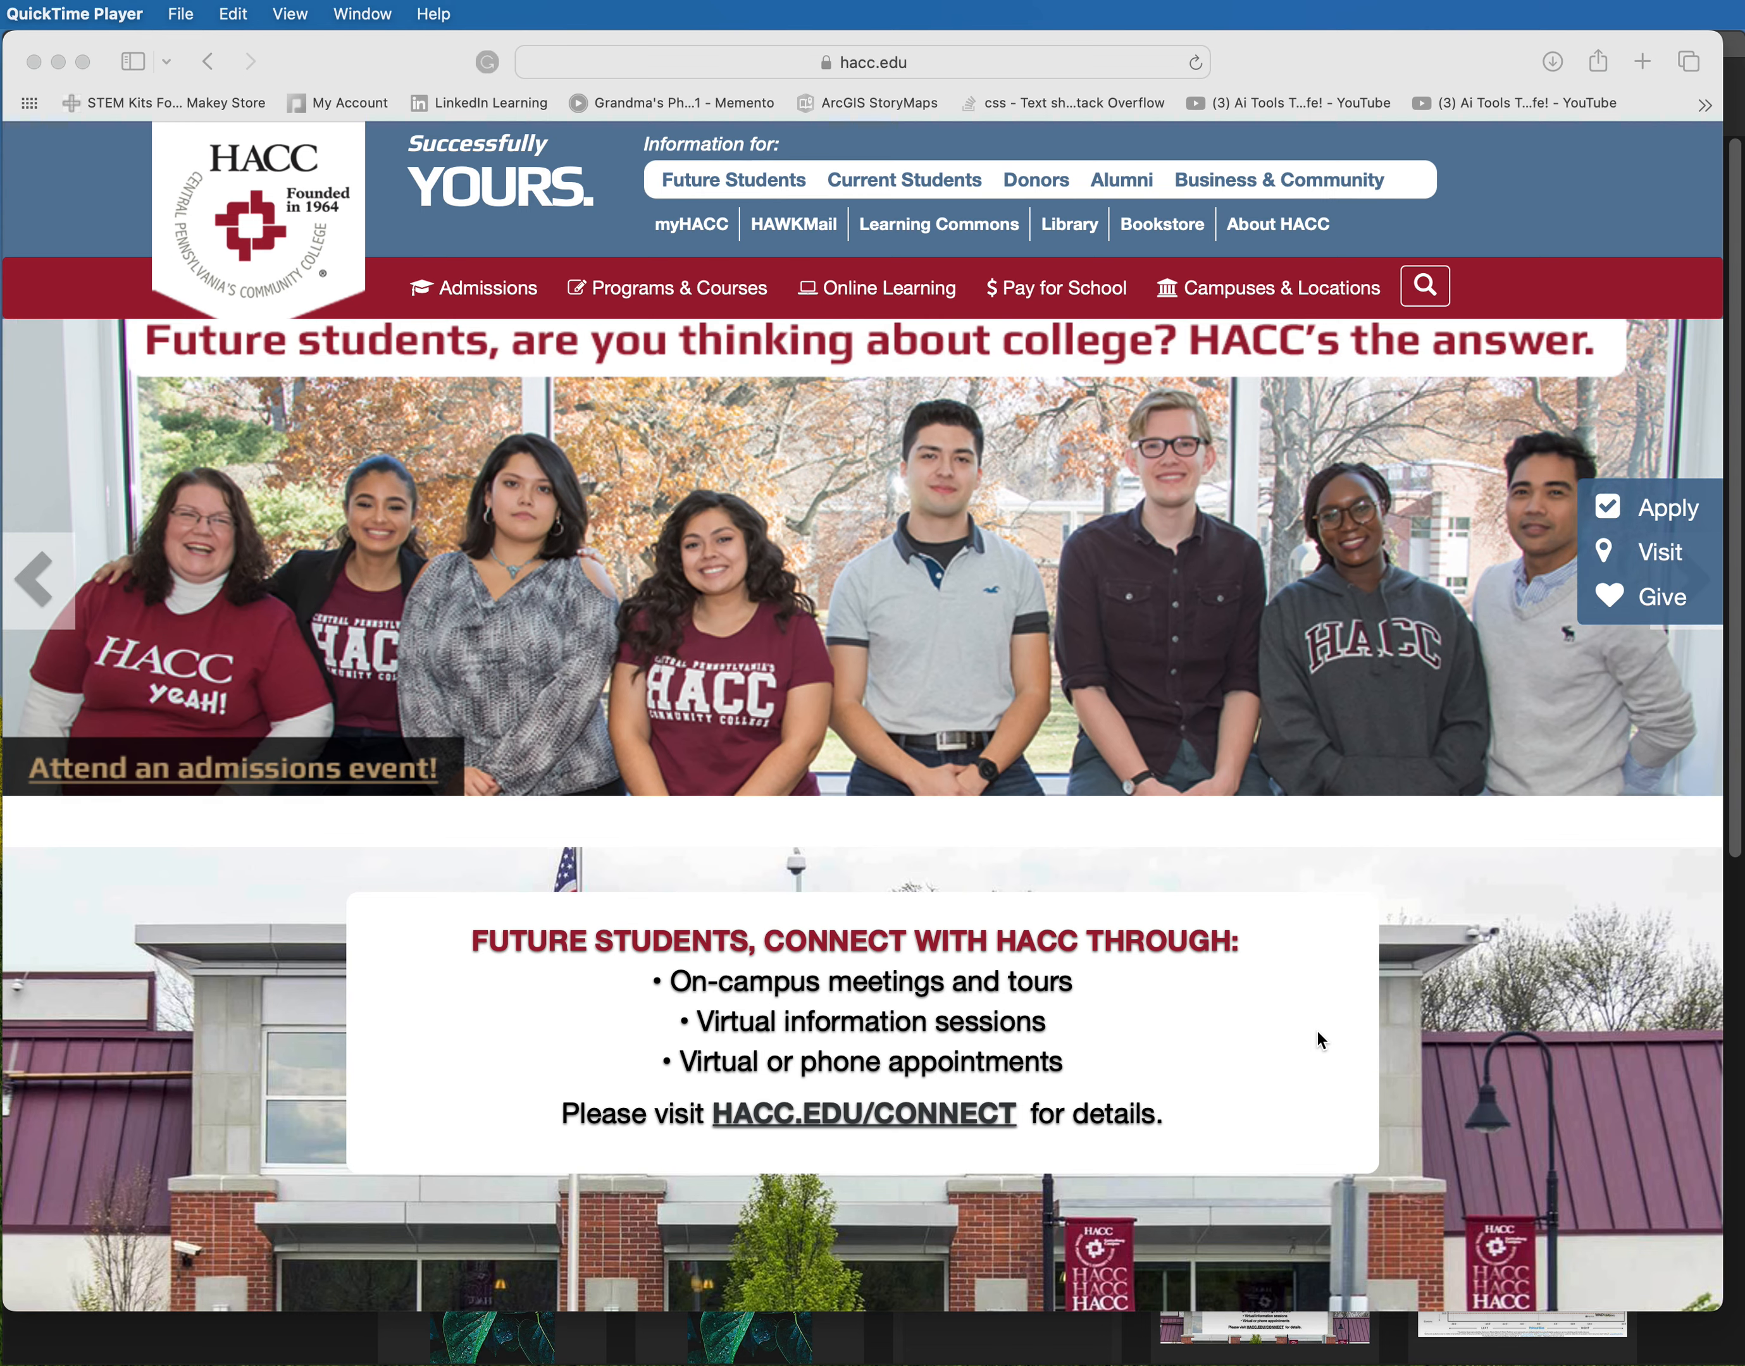
pyautogui.scroll(-10, 1317, 1033)
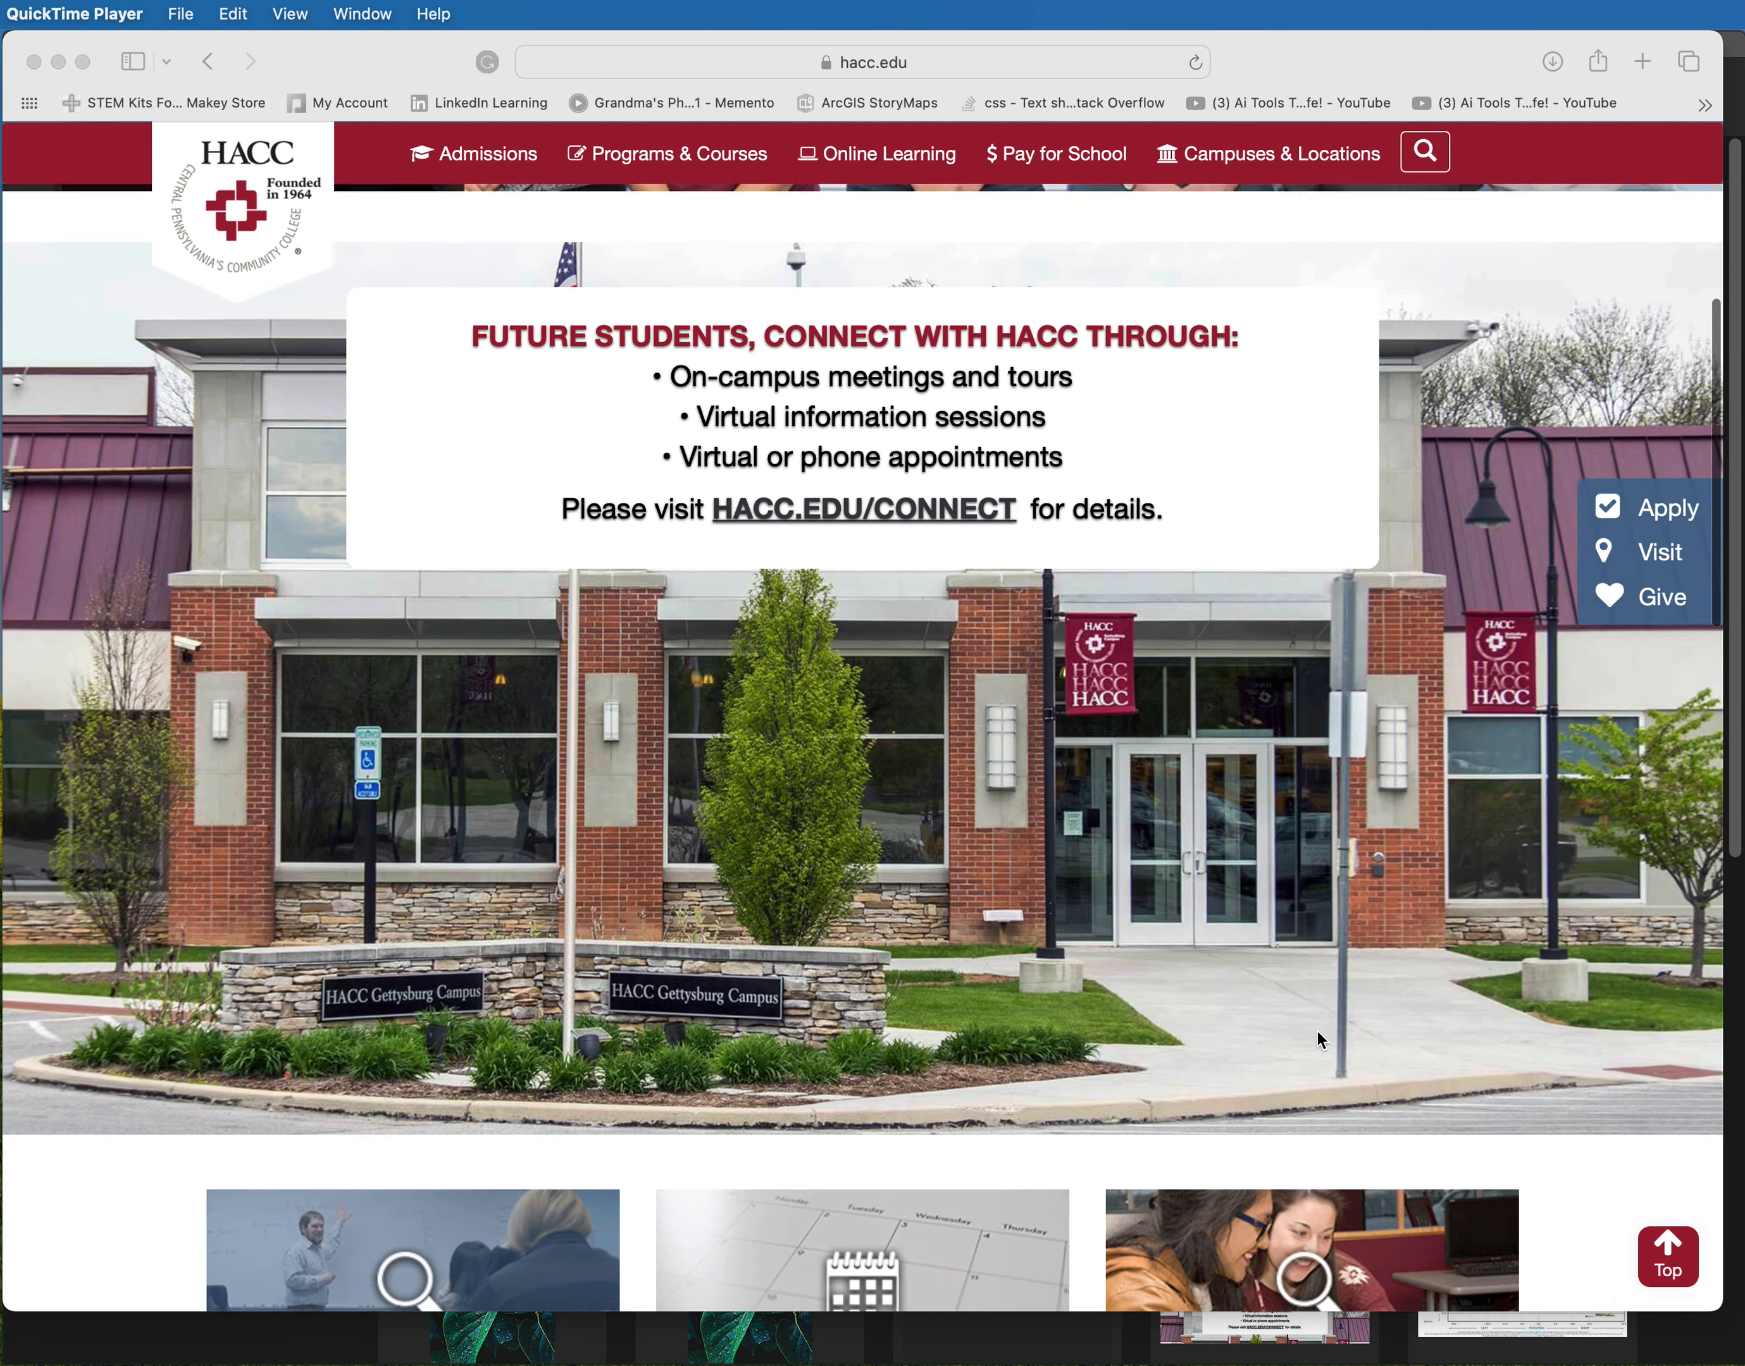
pyautogui.scroll(-8, 1316, 1031)
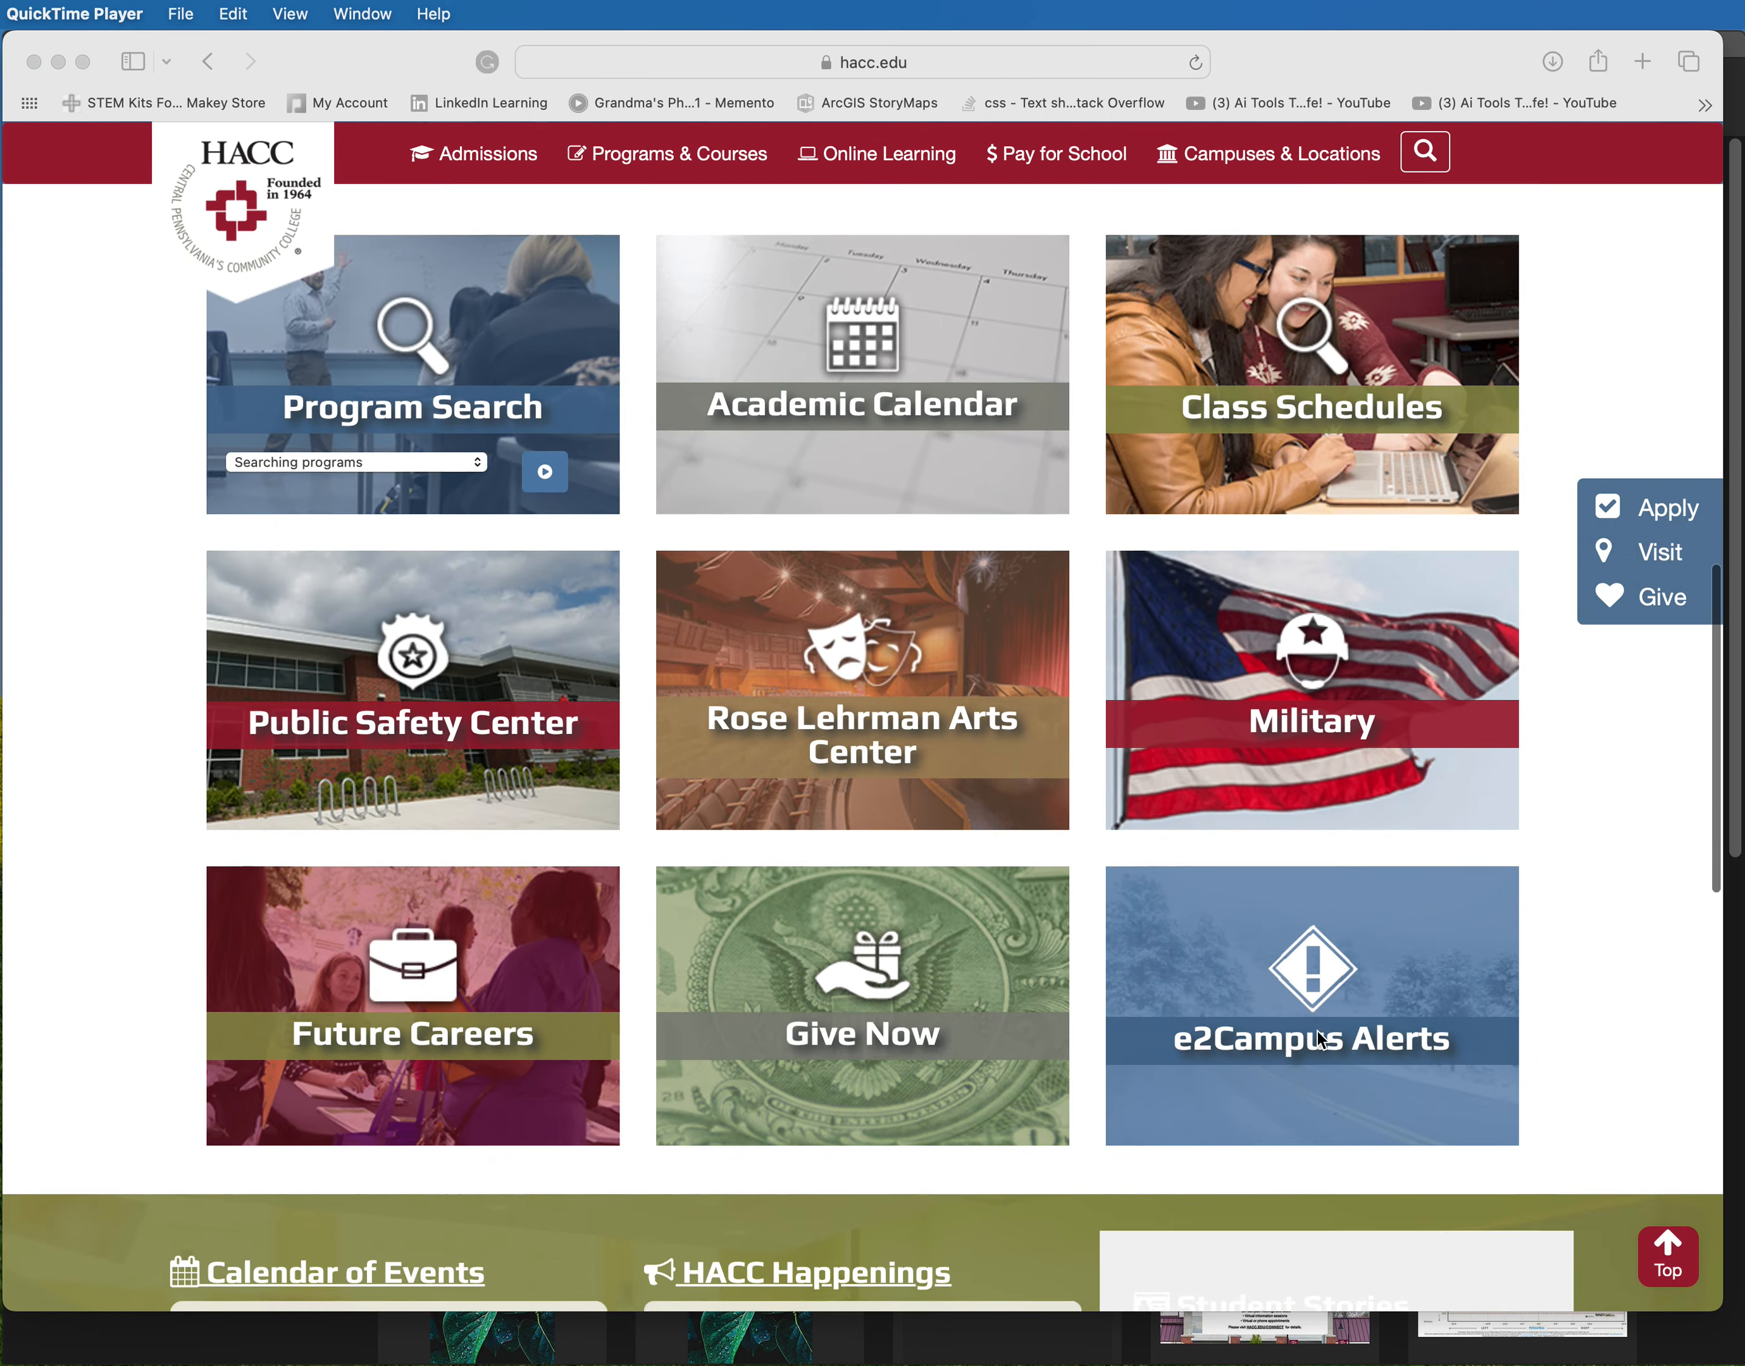
# Capture a screenshot of the top of the HACC home page, covering the full page width below the browser toolbar
pyautogui.scroll(20, 1316, 1031)
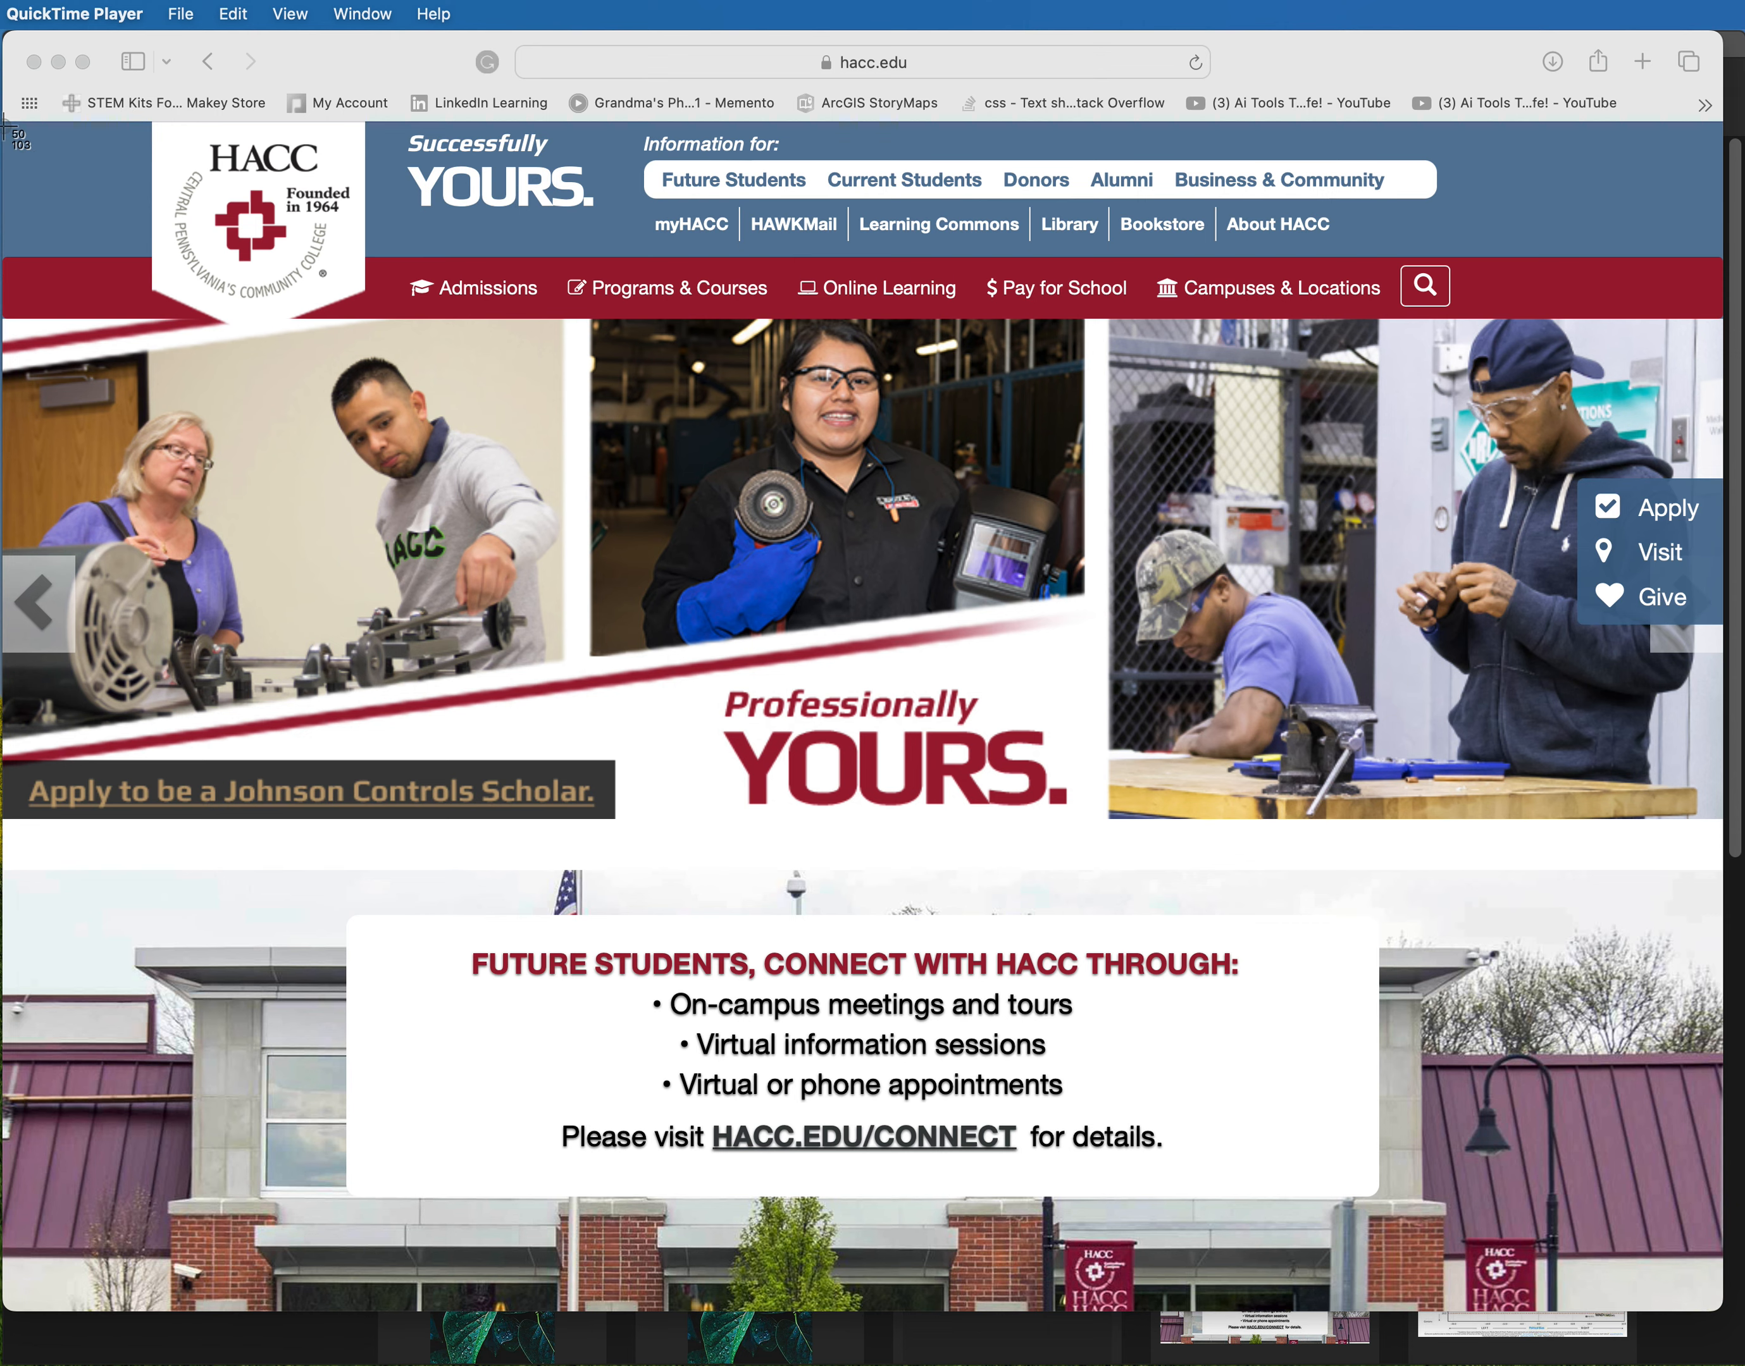
pyautogui.moveTo(4, 122); pyautogui.dragTo(1722, 1296)
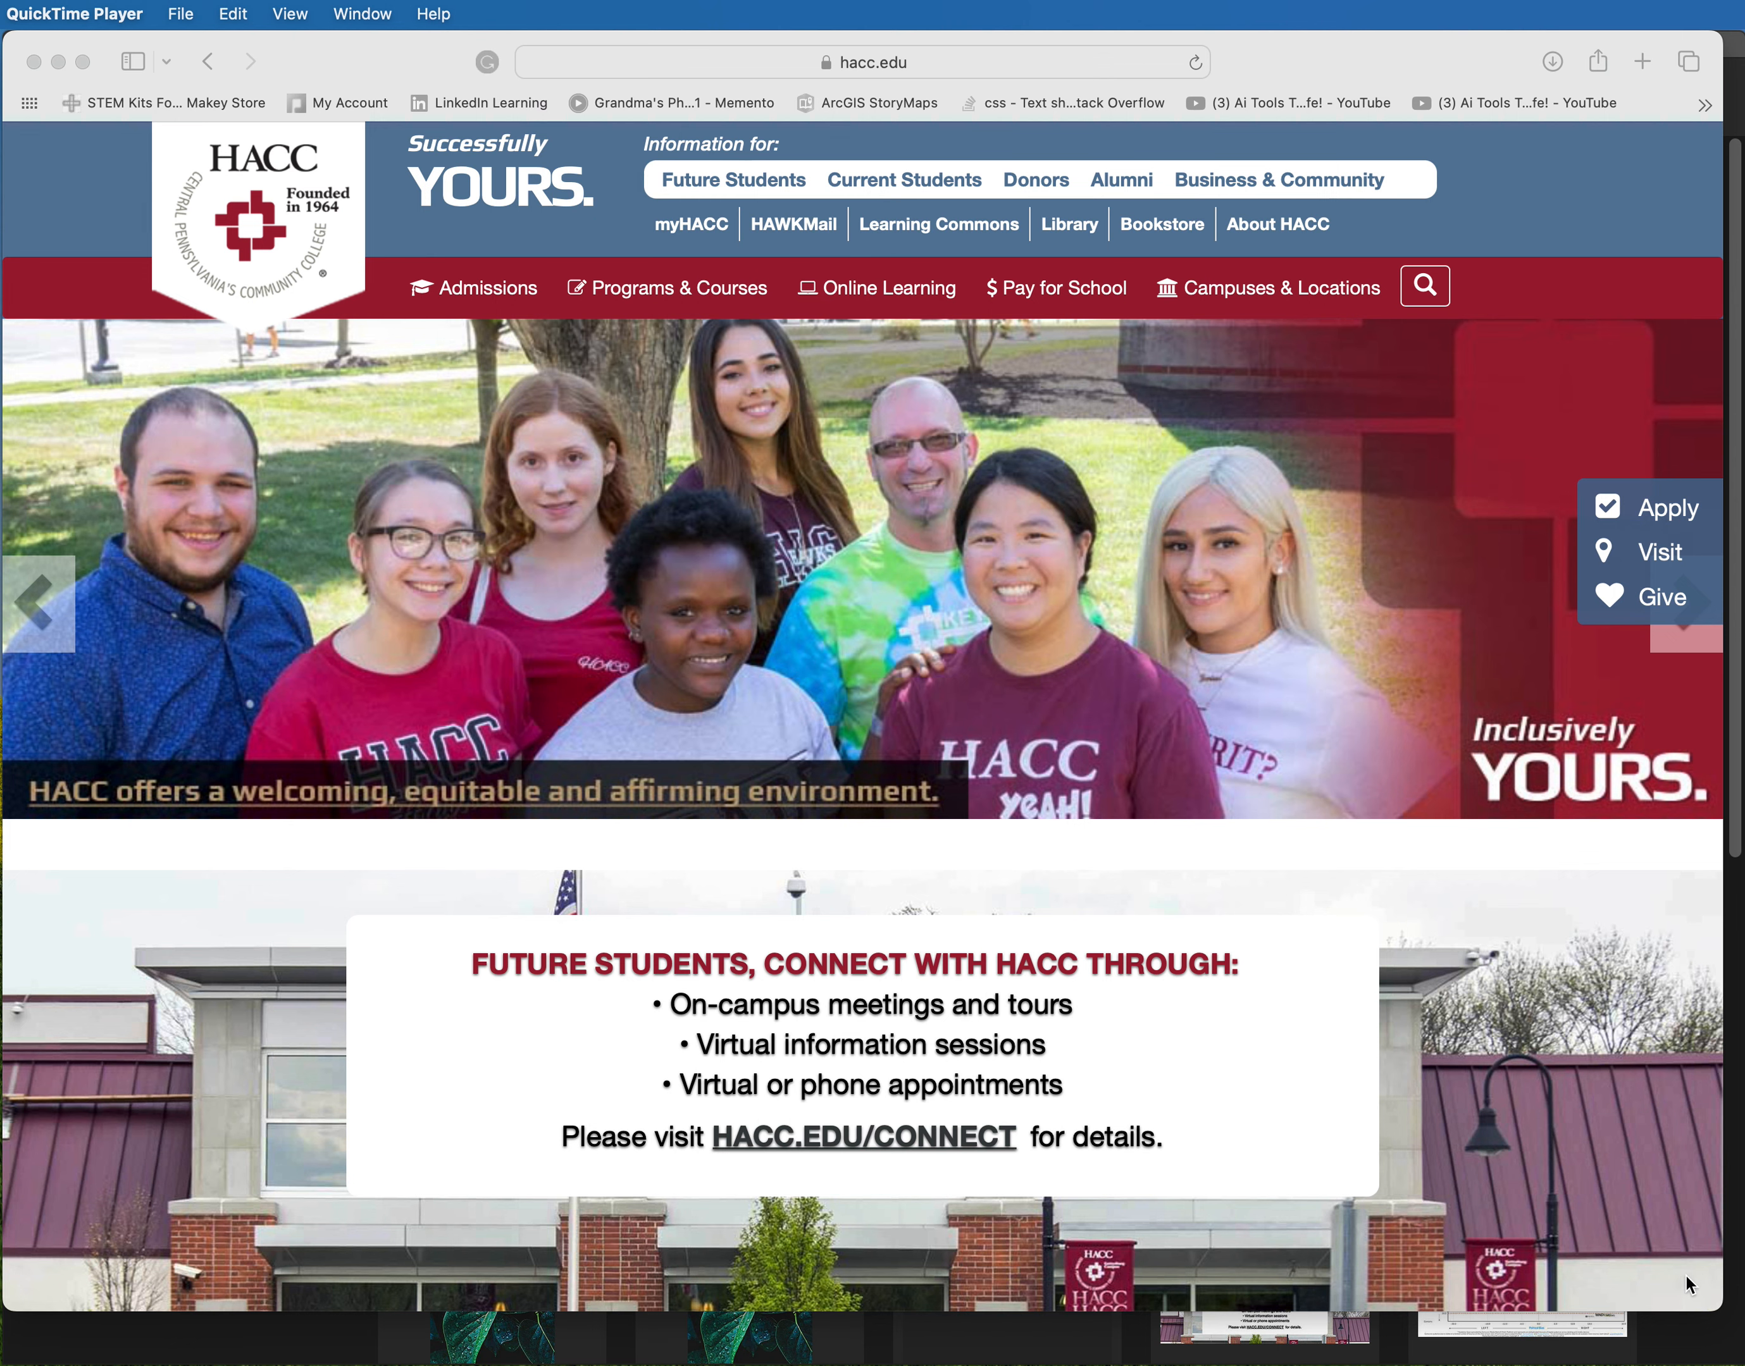
# Capture a full-width screenshot of the Gettysburg Campus building section, starting just below the floating Apply, Visit and Give box
pyautogui.scroll(-3, 1687, 1270)
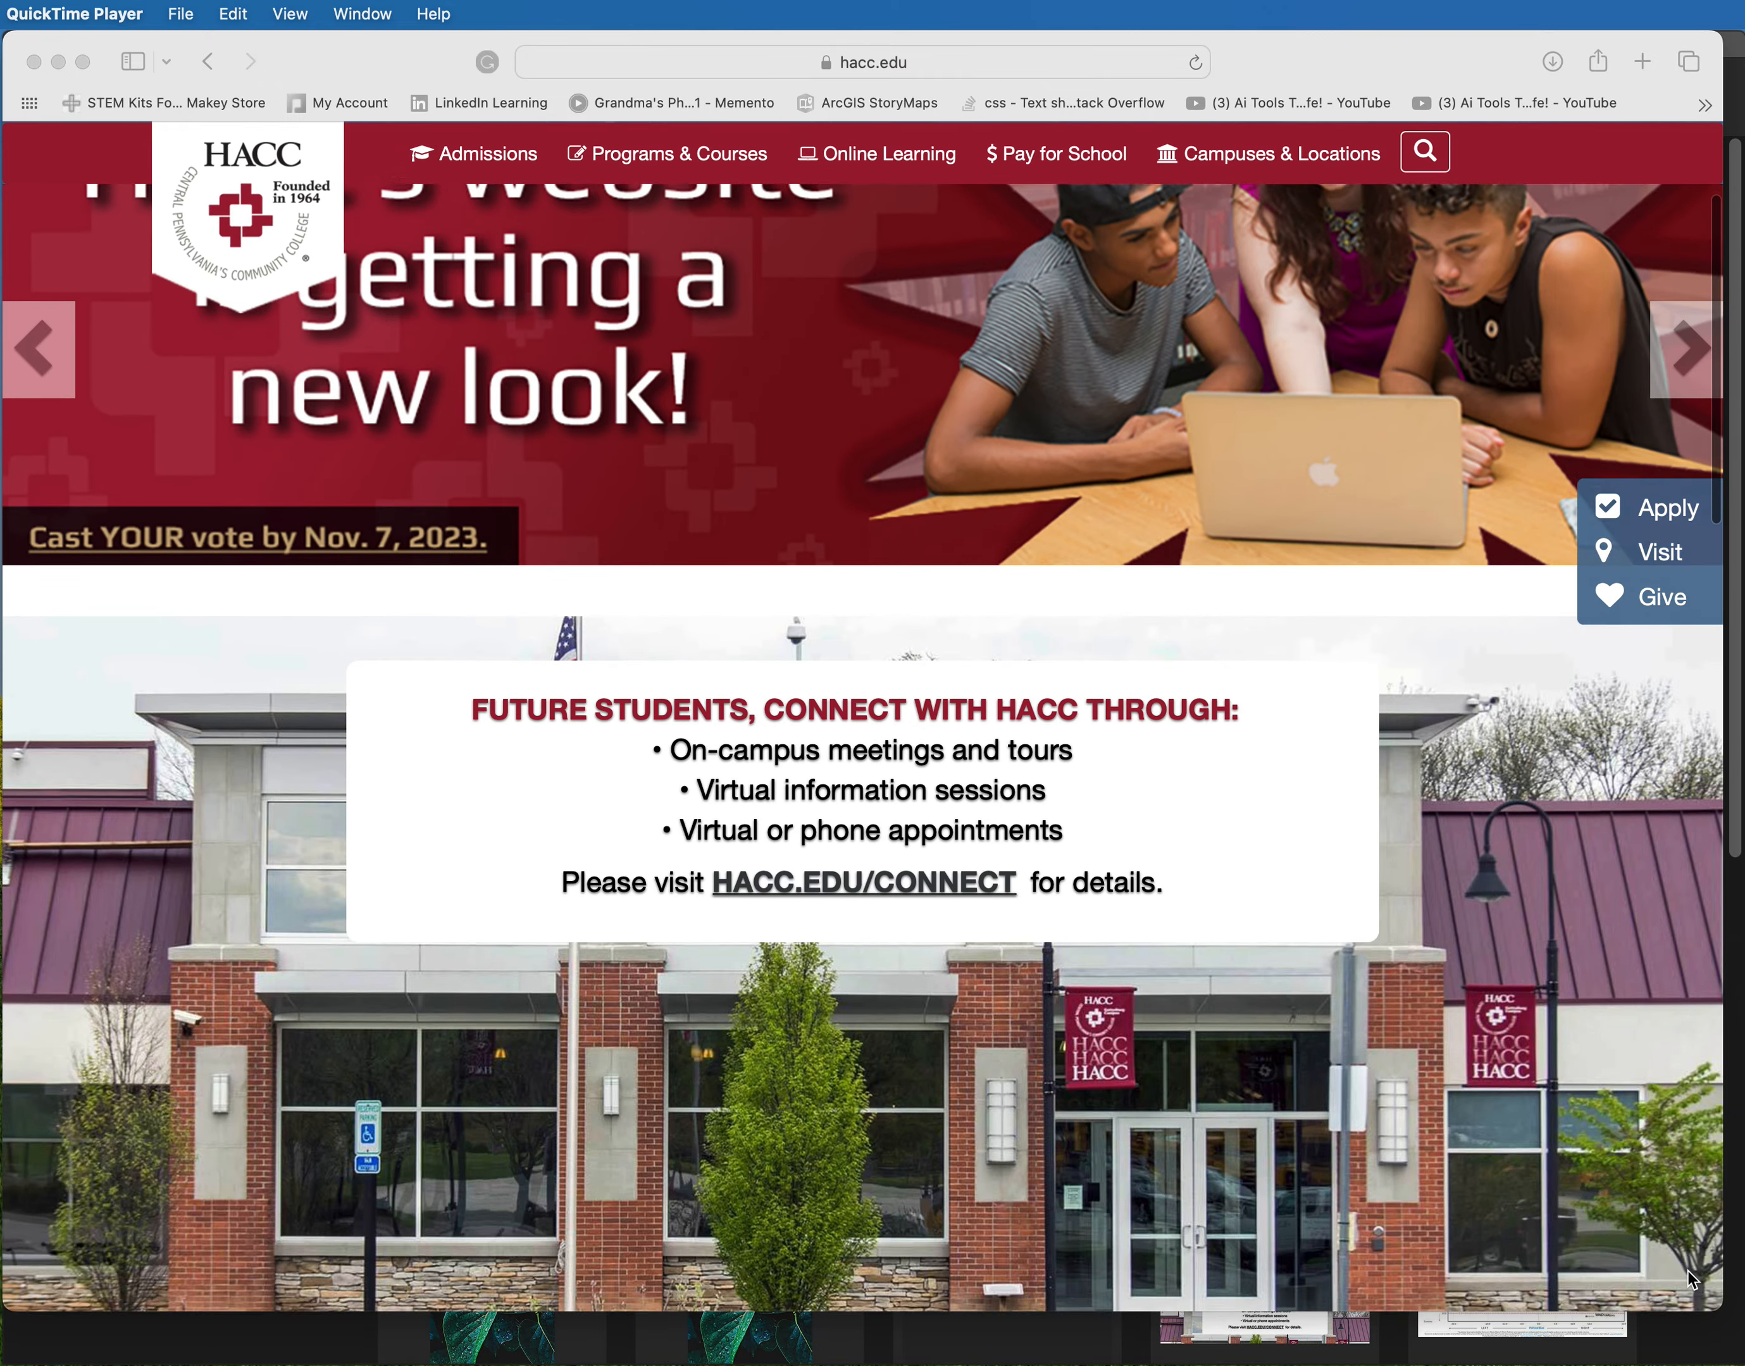
pyautogui.scroll(-2, 1687, 1272)
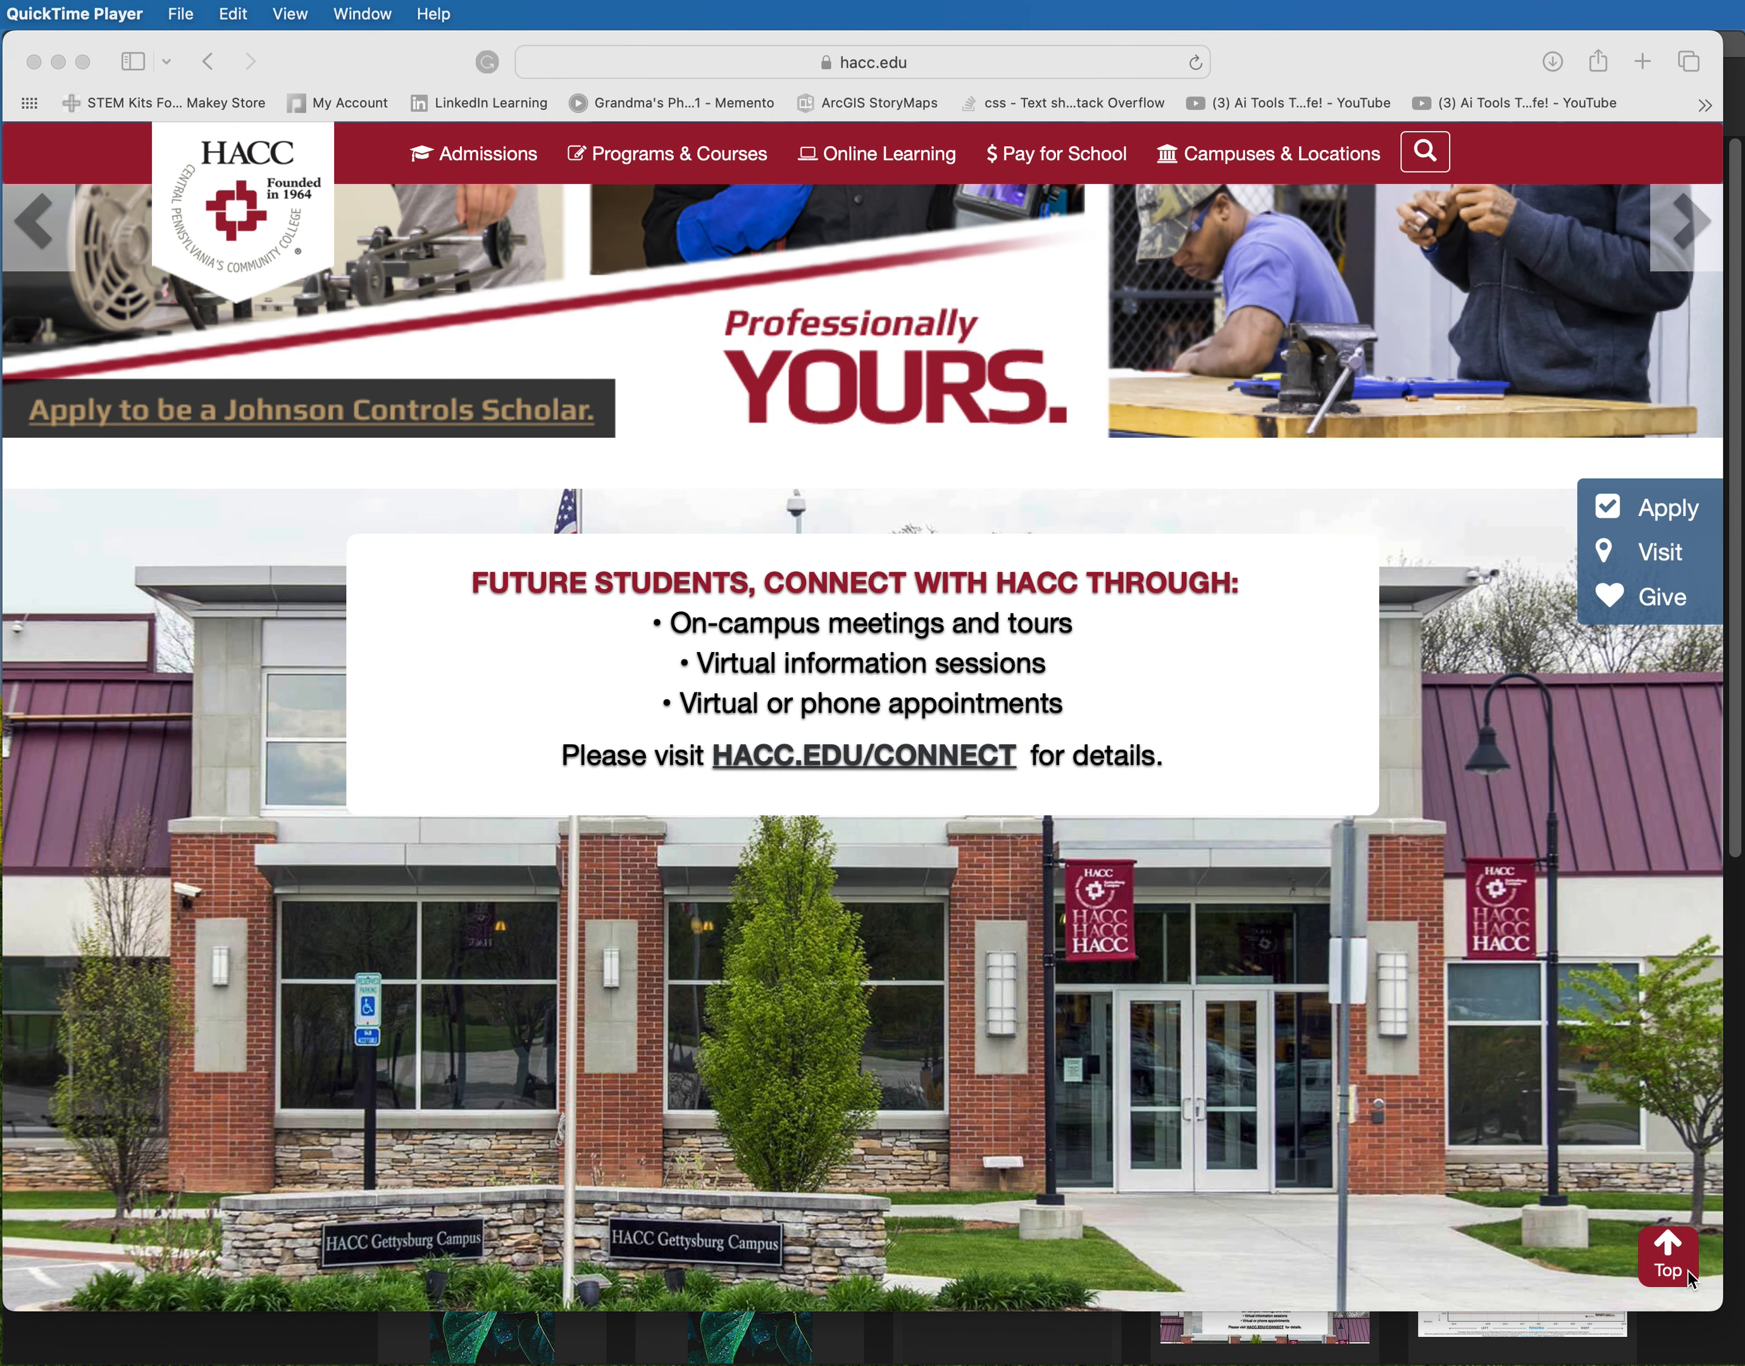
pyautogui.scroll(-5, 1687, 1273)
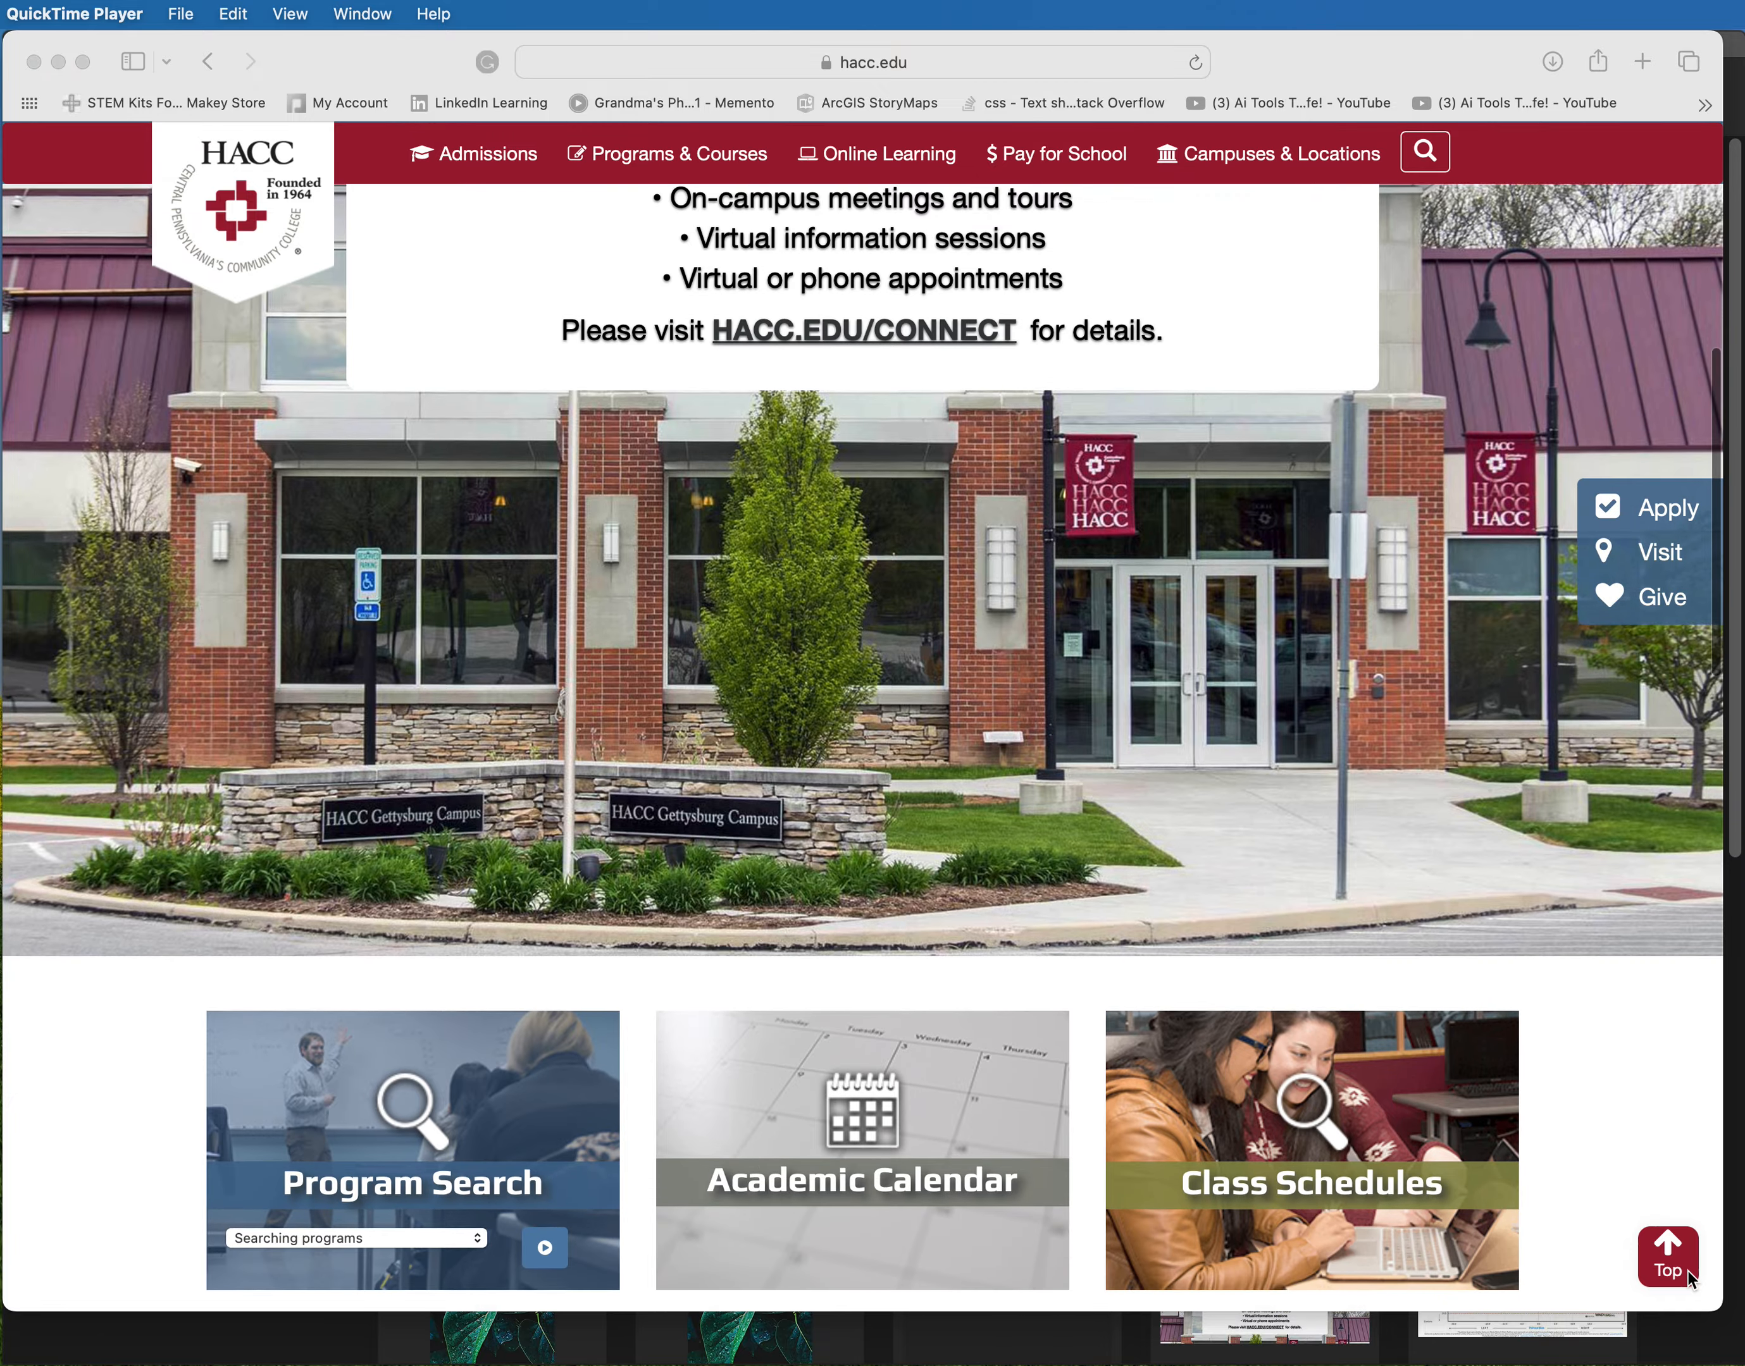
pyautogui.scroll(-1, 1686, 1272)
pyautogui.scroll(1, 1687, 1273)
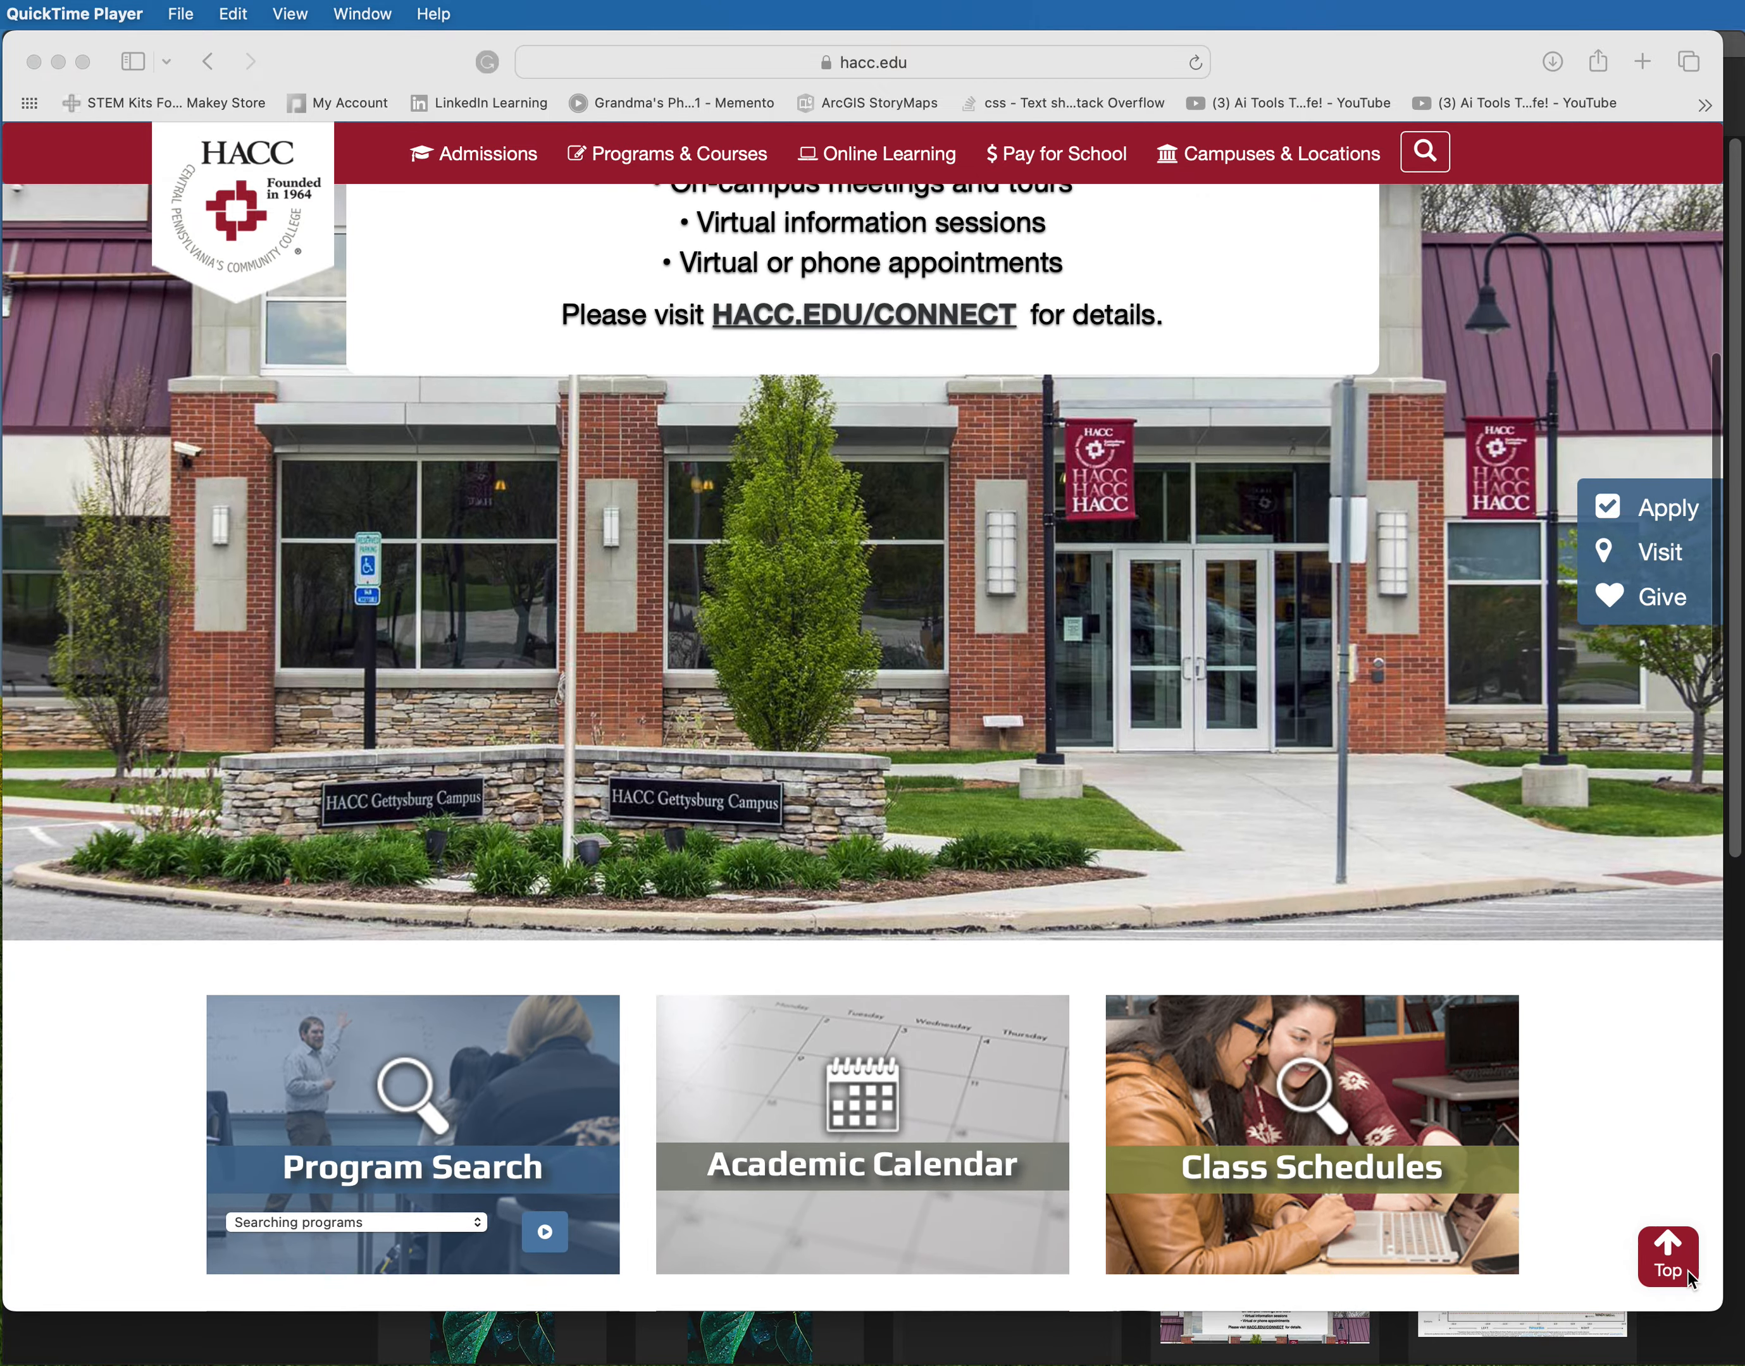
pyautogui.click(1667, 1256)
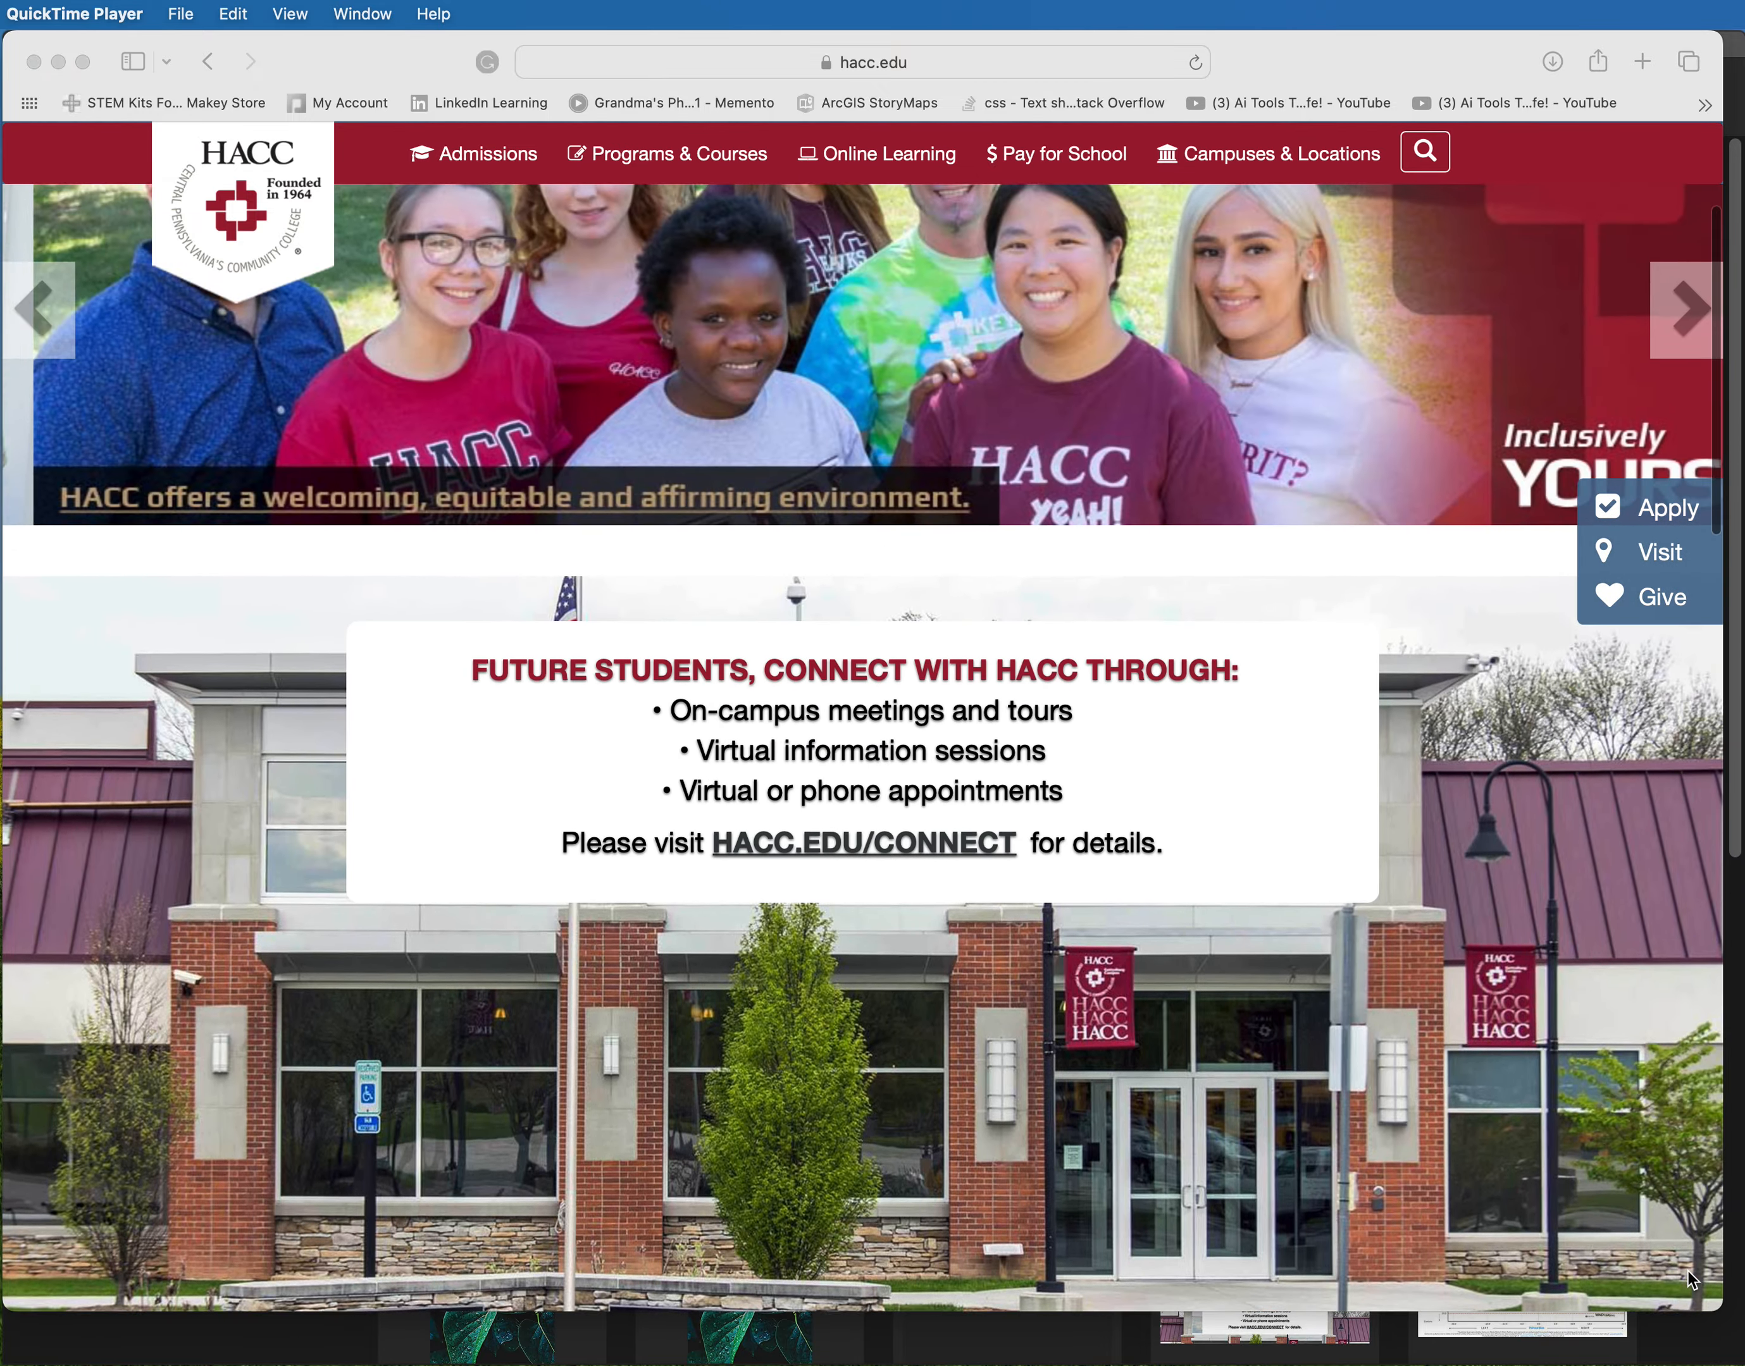
pyautogui.scroll(-2, 1687, 1273)
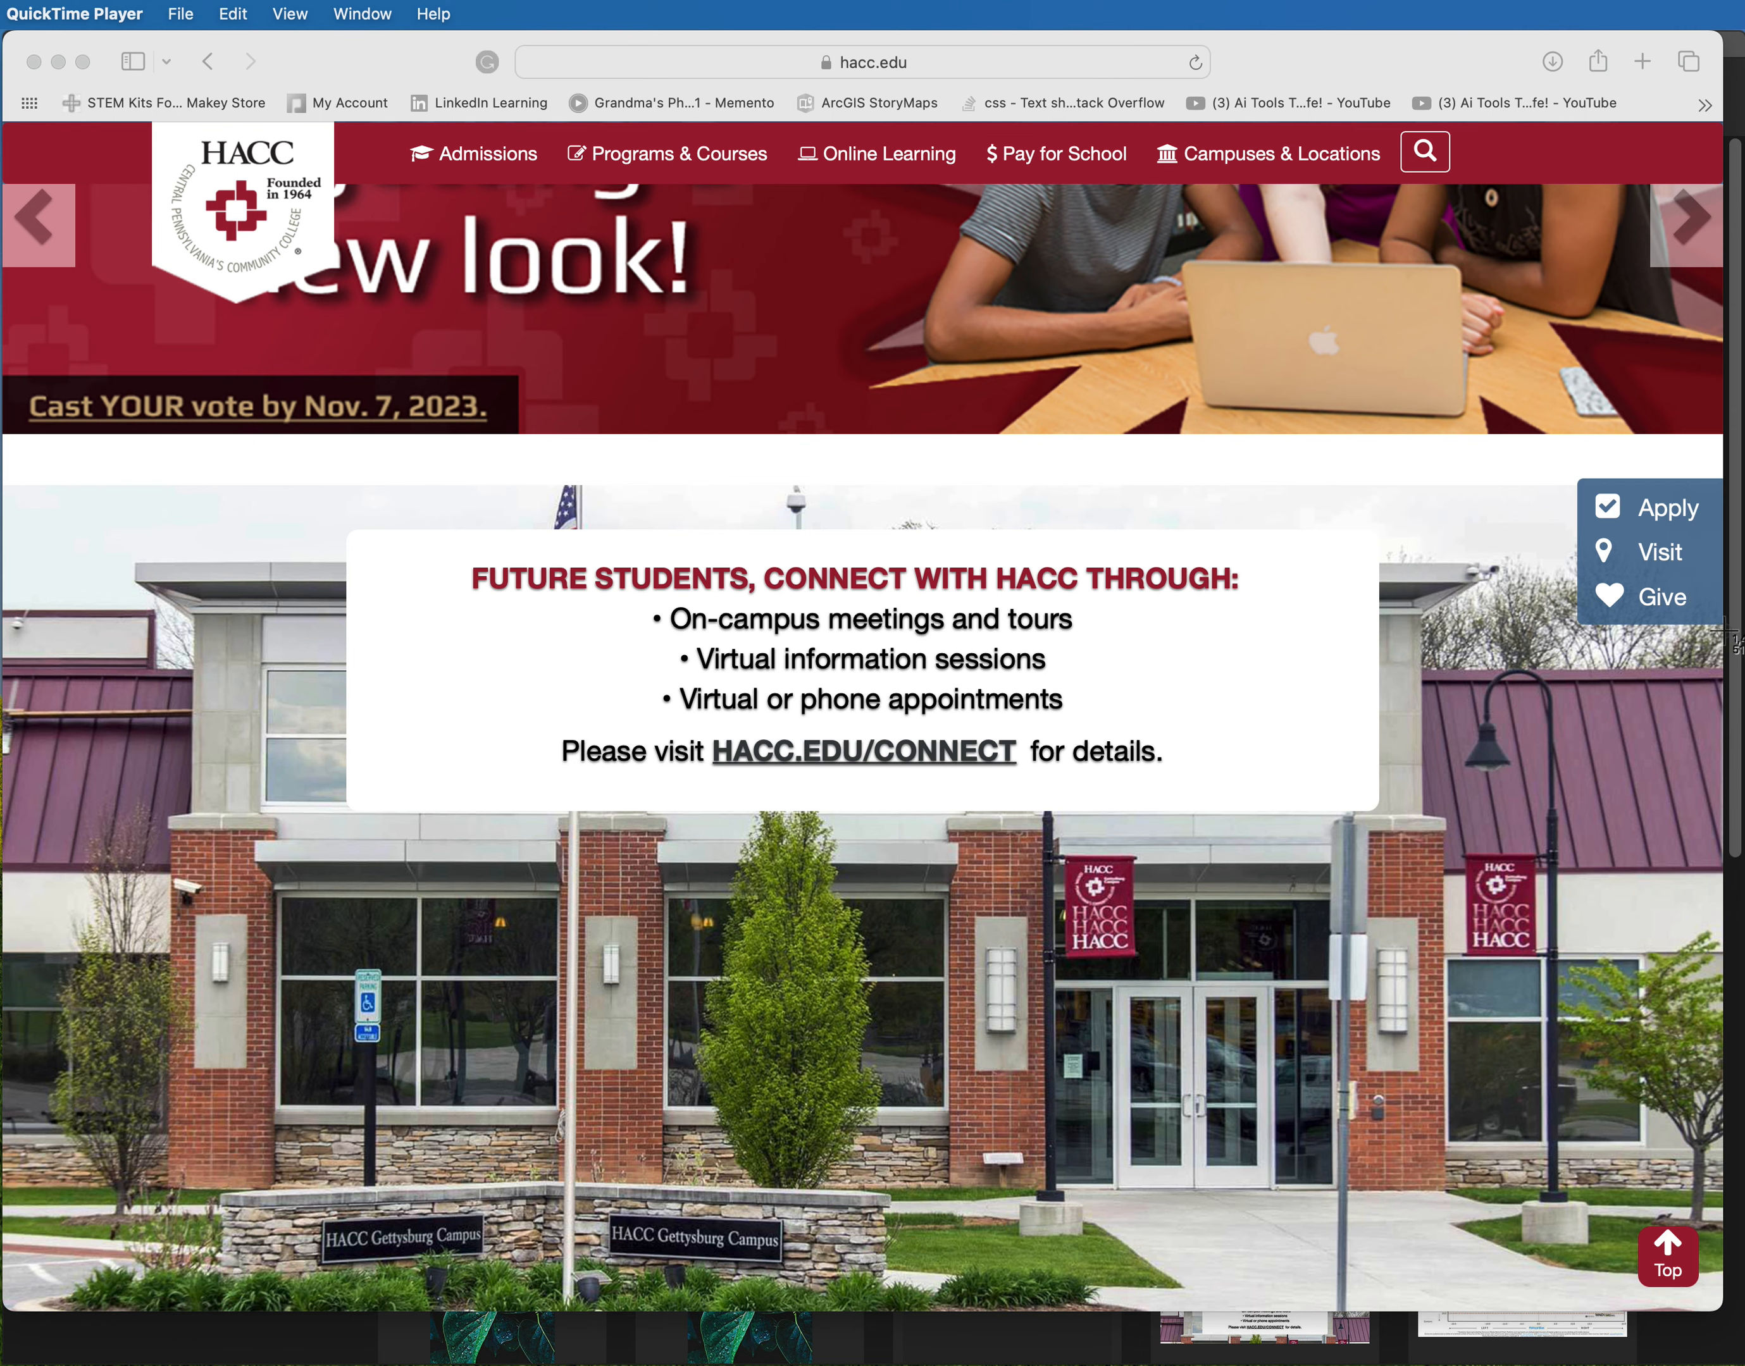
pyautogui.moveTo(1724, 630); pyautogui.dragTo(26, 1214)
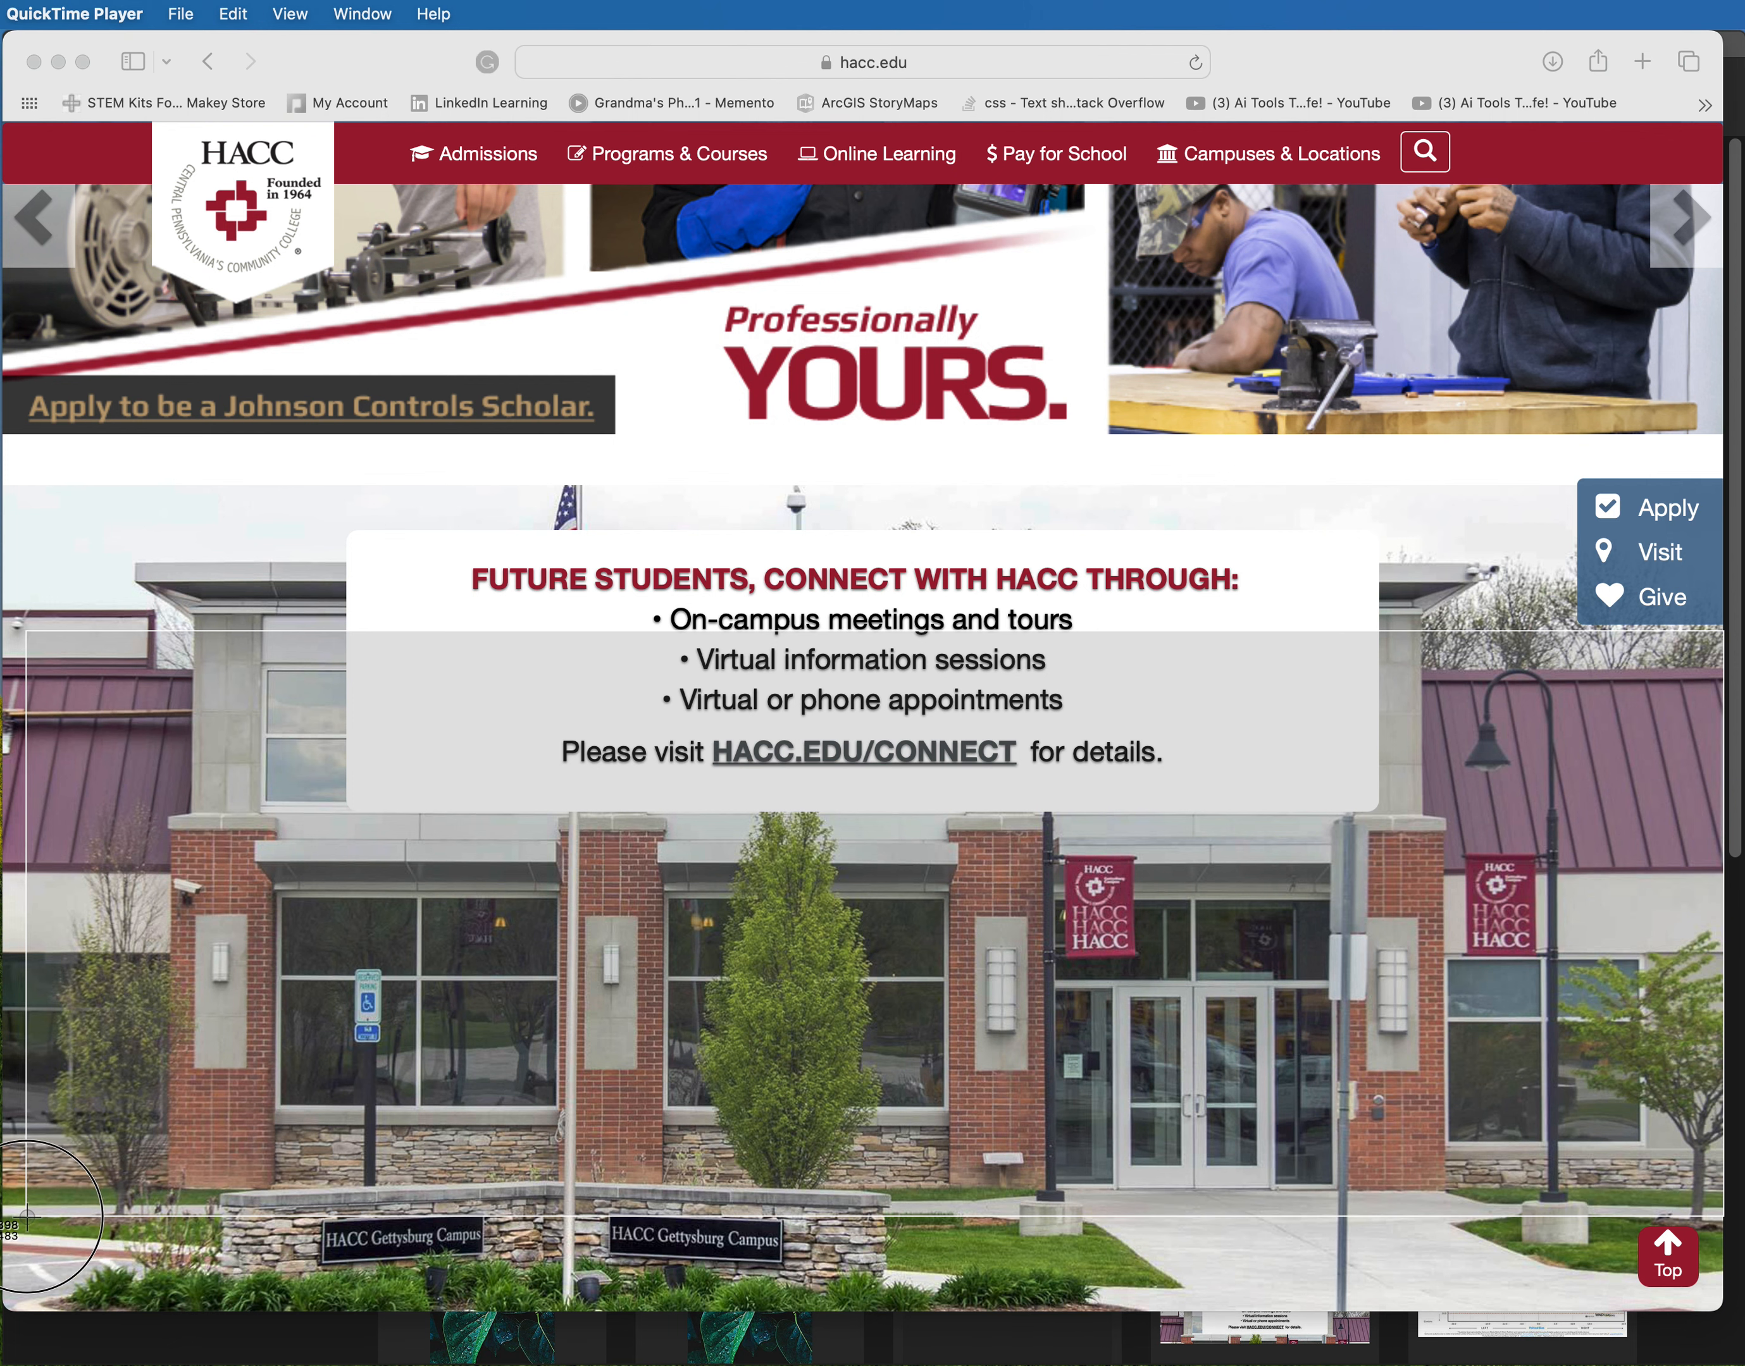
pyautogui.moveTo(27, 1214); pyautogui.dragTo(27, 1216)
# Capture a full-width screenshot from the campus sign through the Program Search, Academic Calendar and Class Schedules tiles, starting below the Give link
pyautogui.scroll(-1, 454, 771)
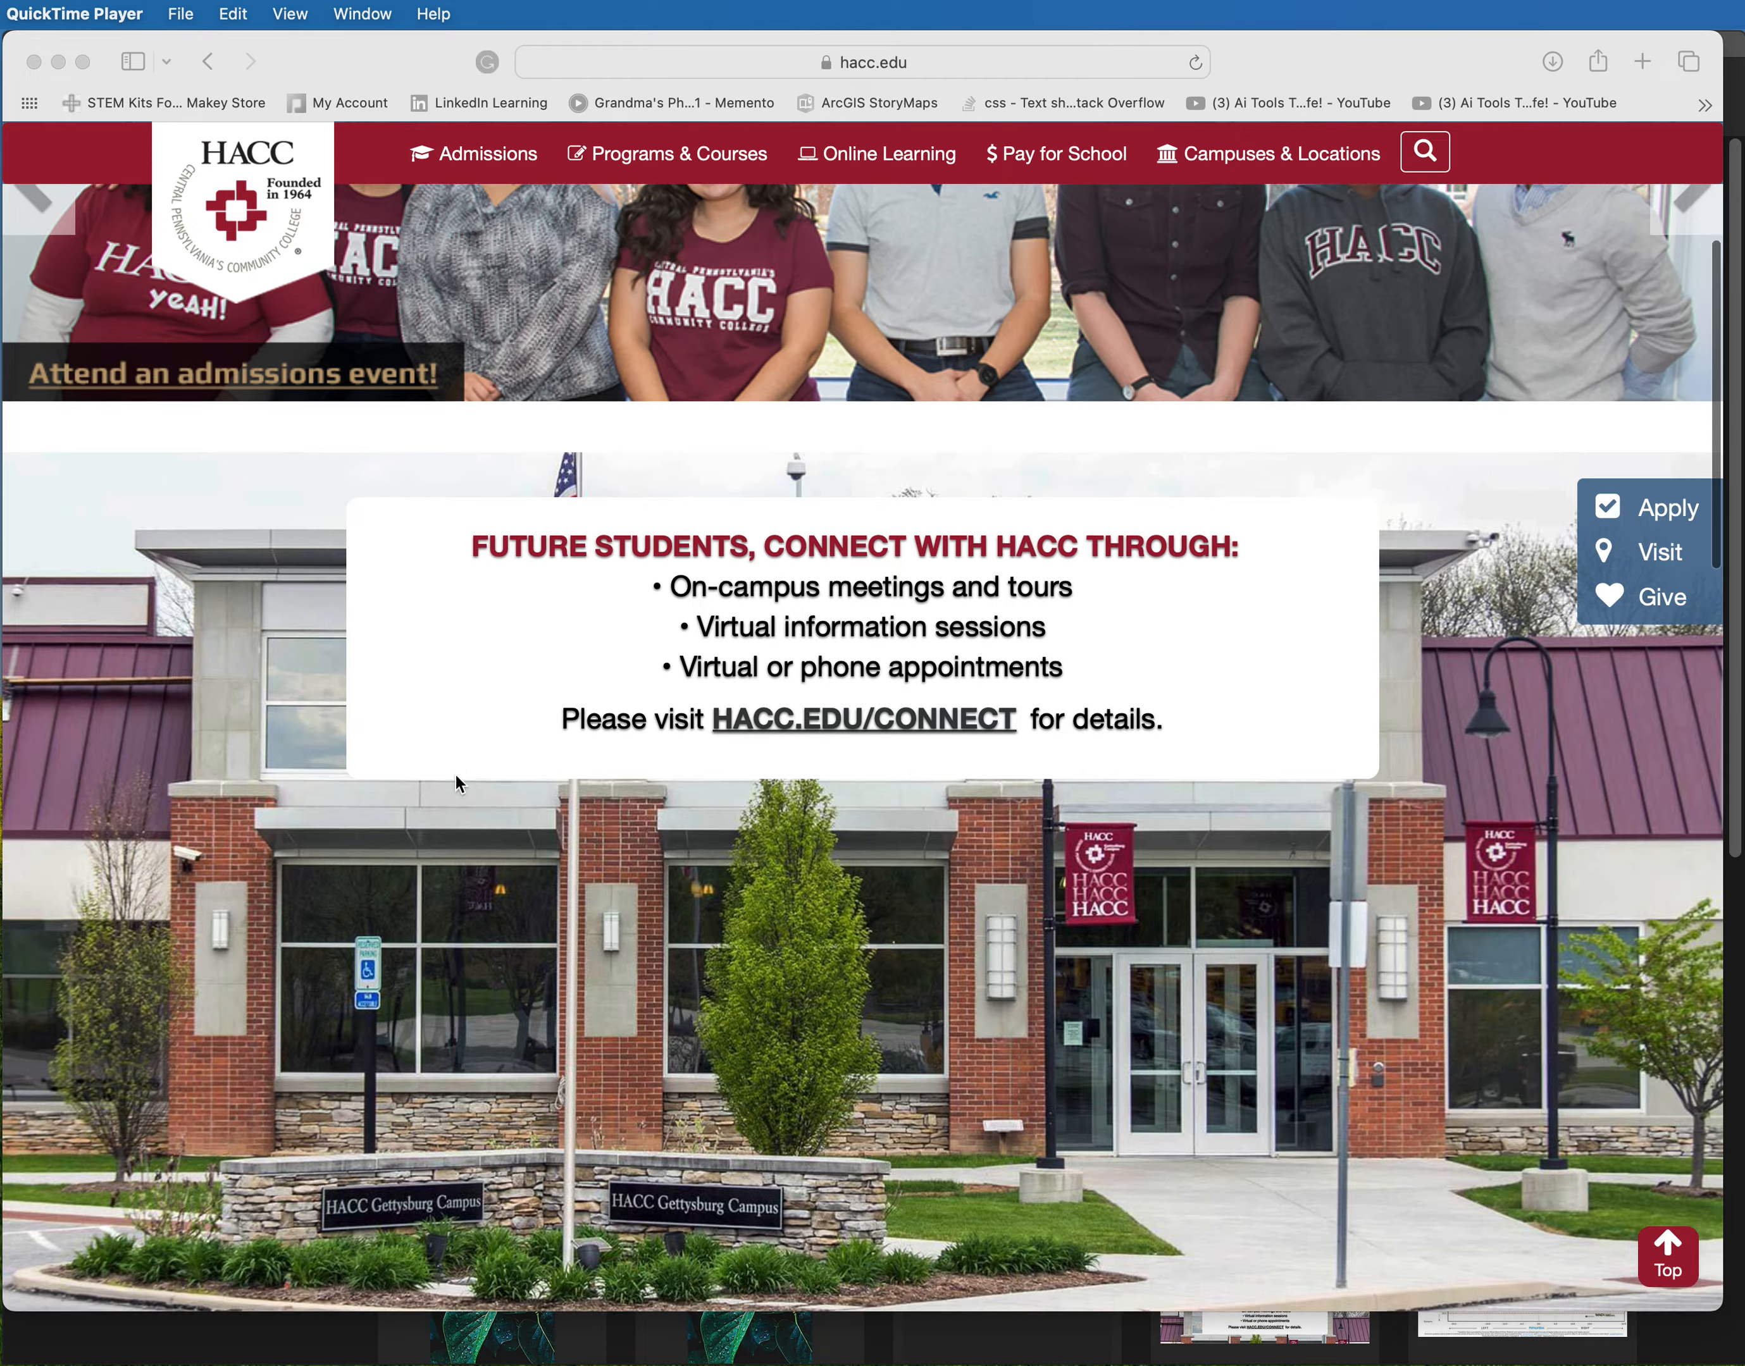
pyautogui.scroll(-10, 455, 776)
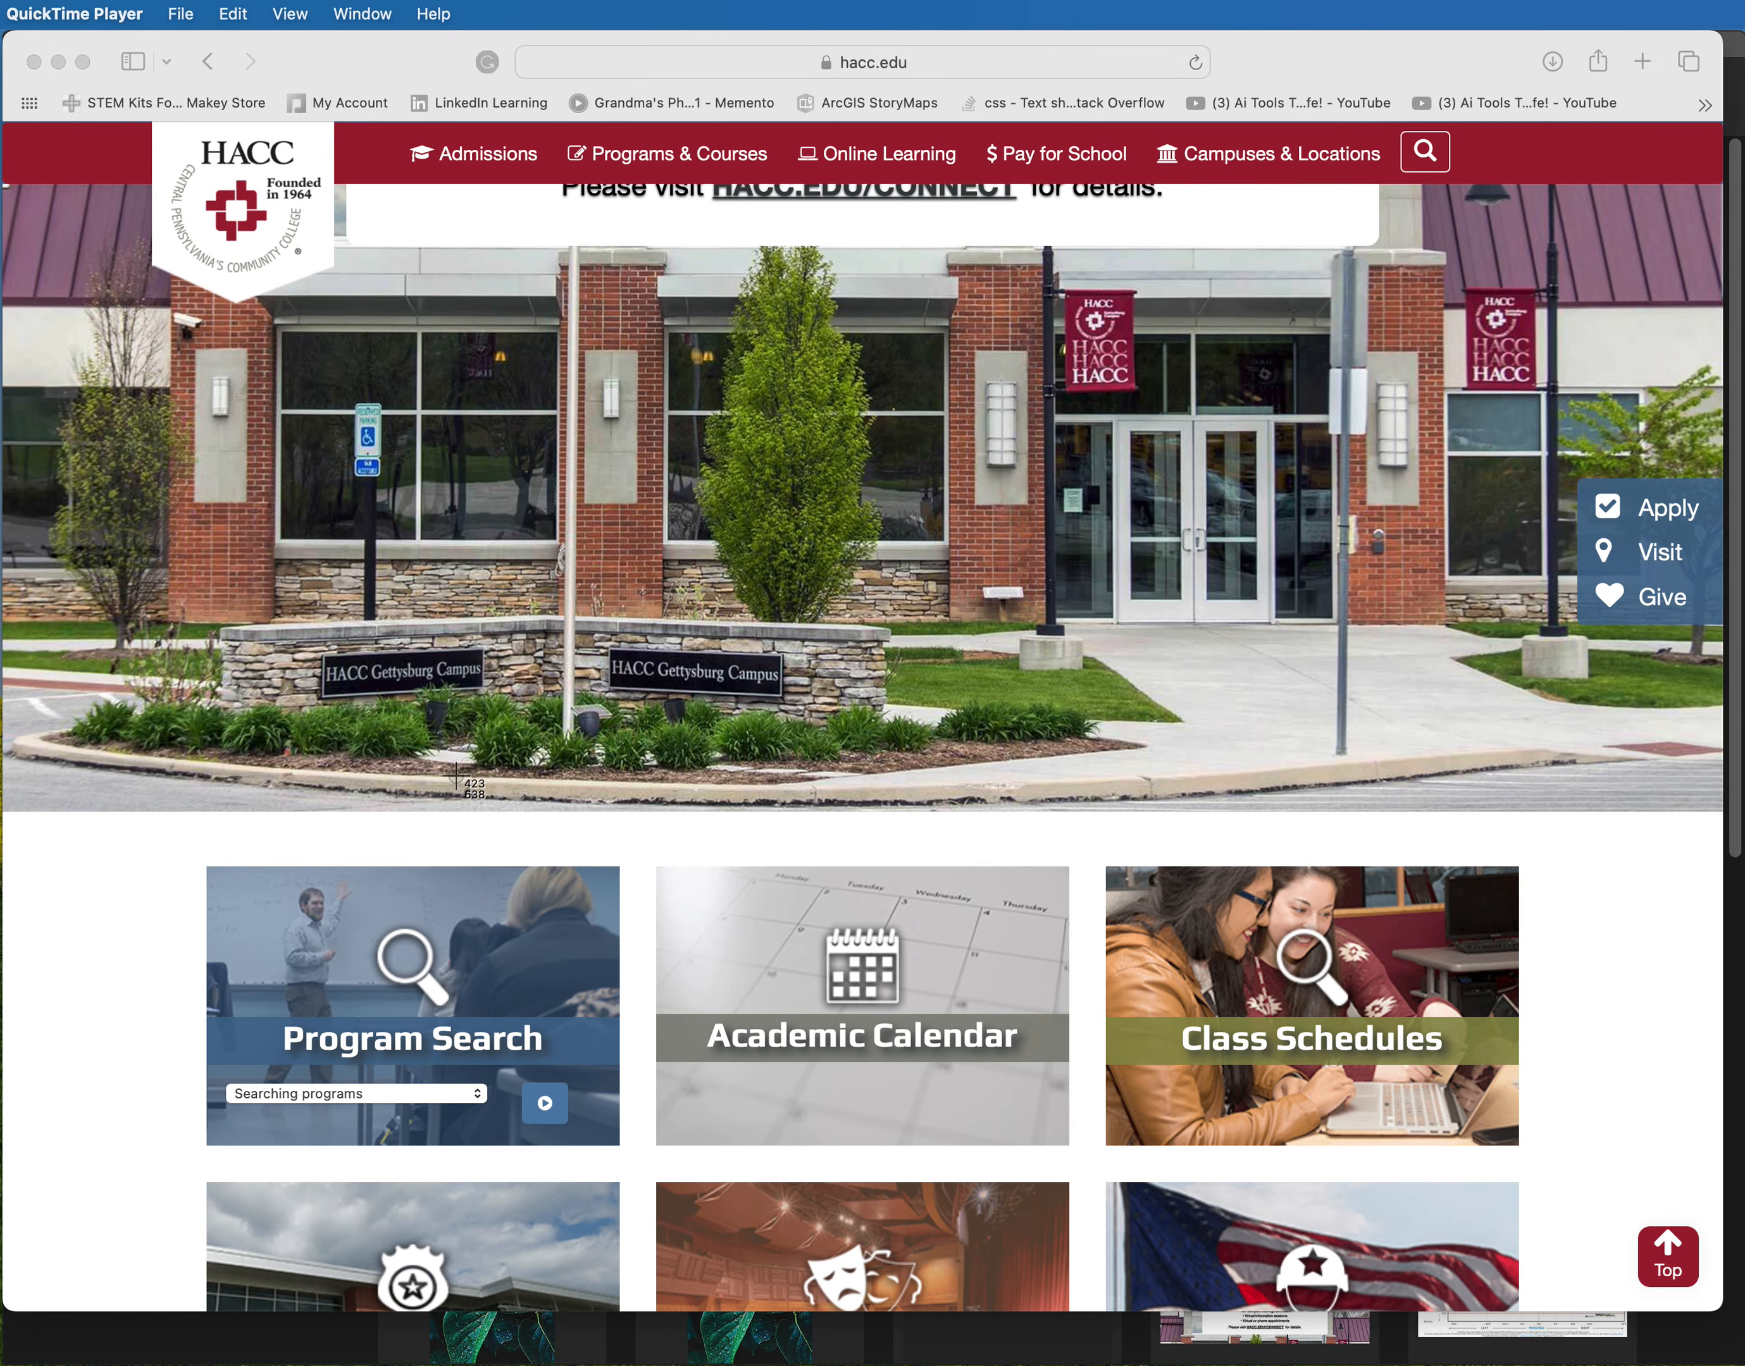
pyautogui.press('Escape')
pyautogui.press('super+shift+4')
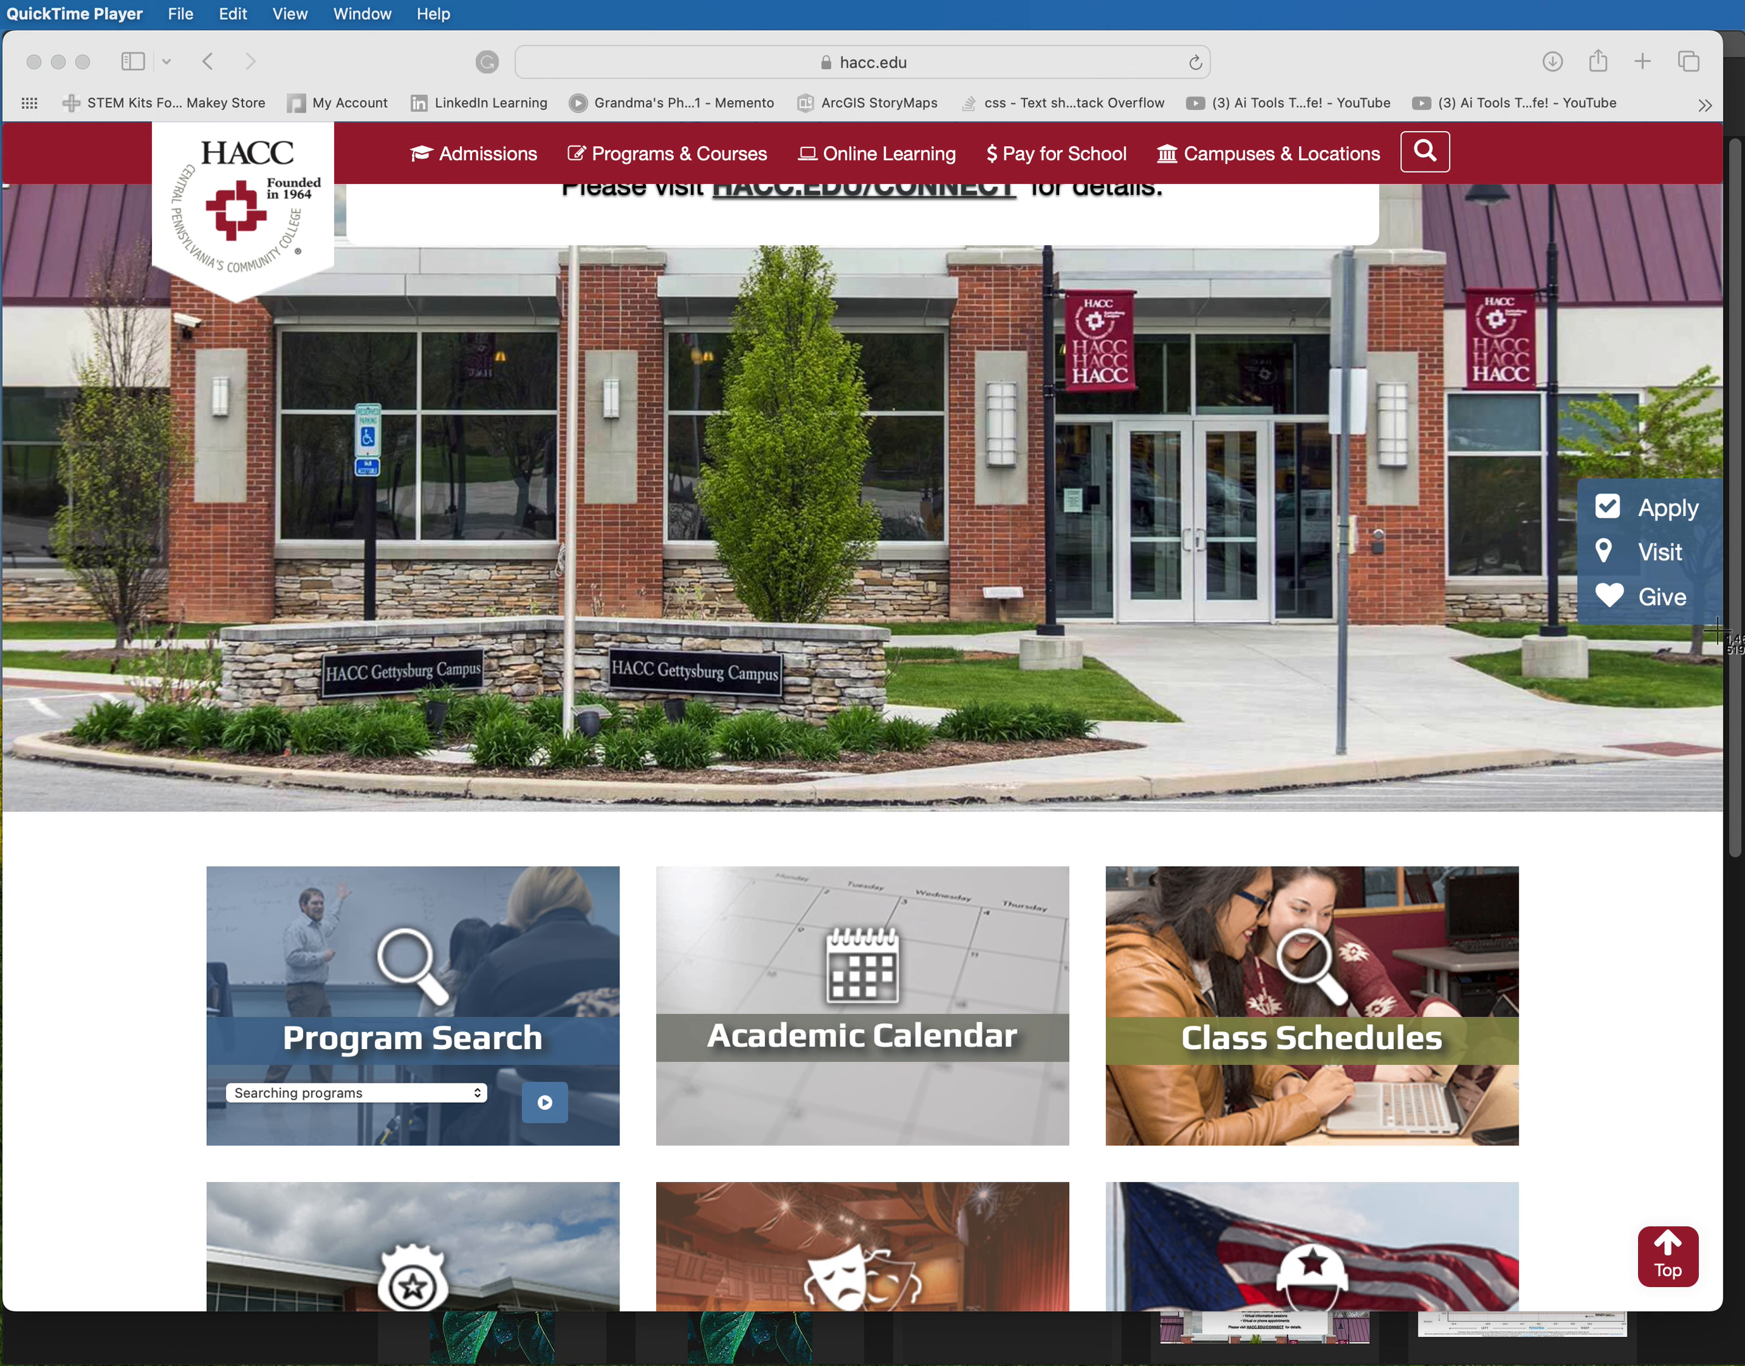
pyautogui.moveTo(1720, 631); pyautogui.dragTo(6, 1227)
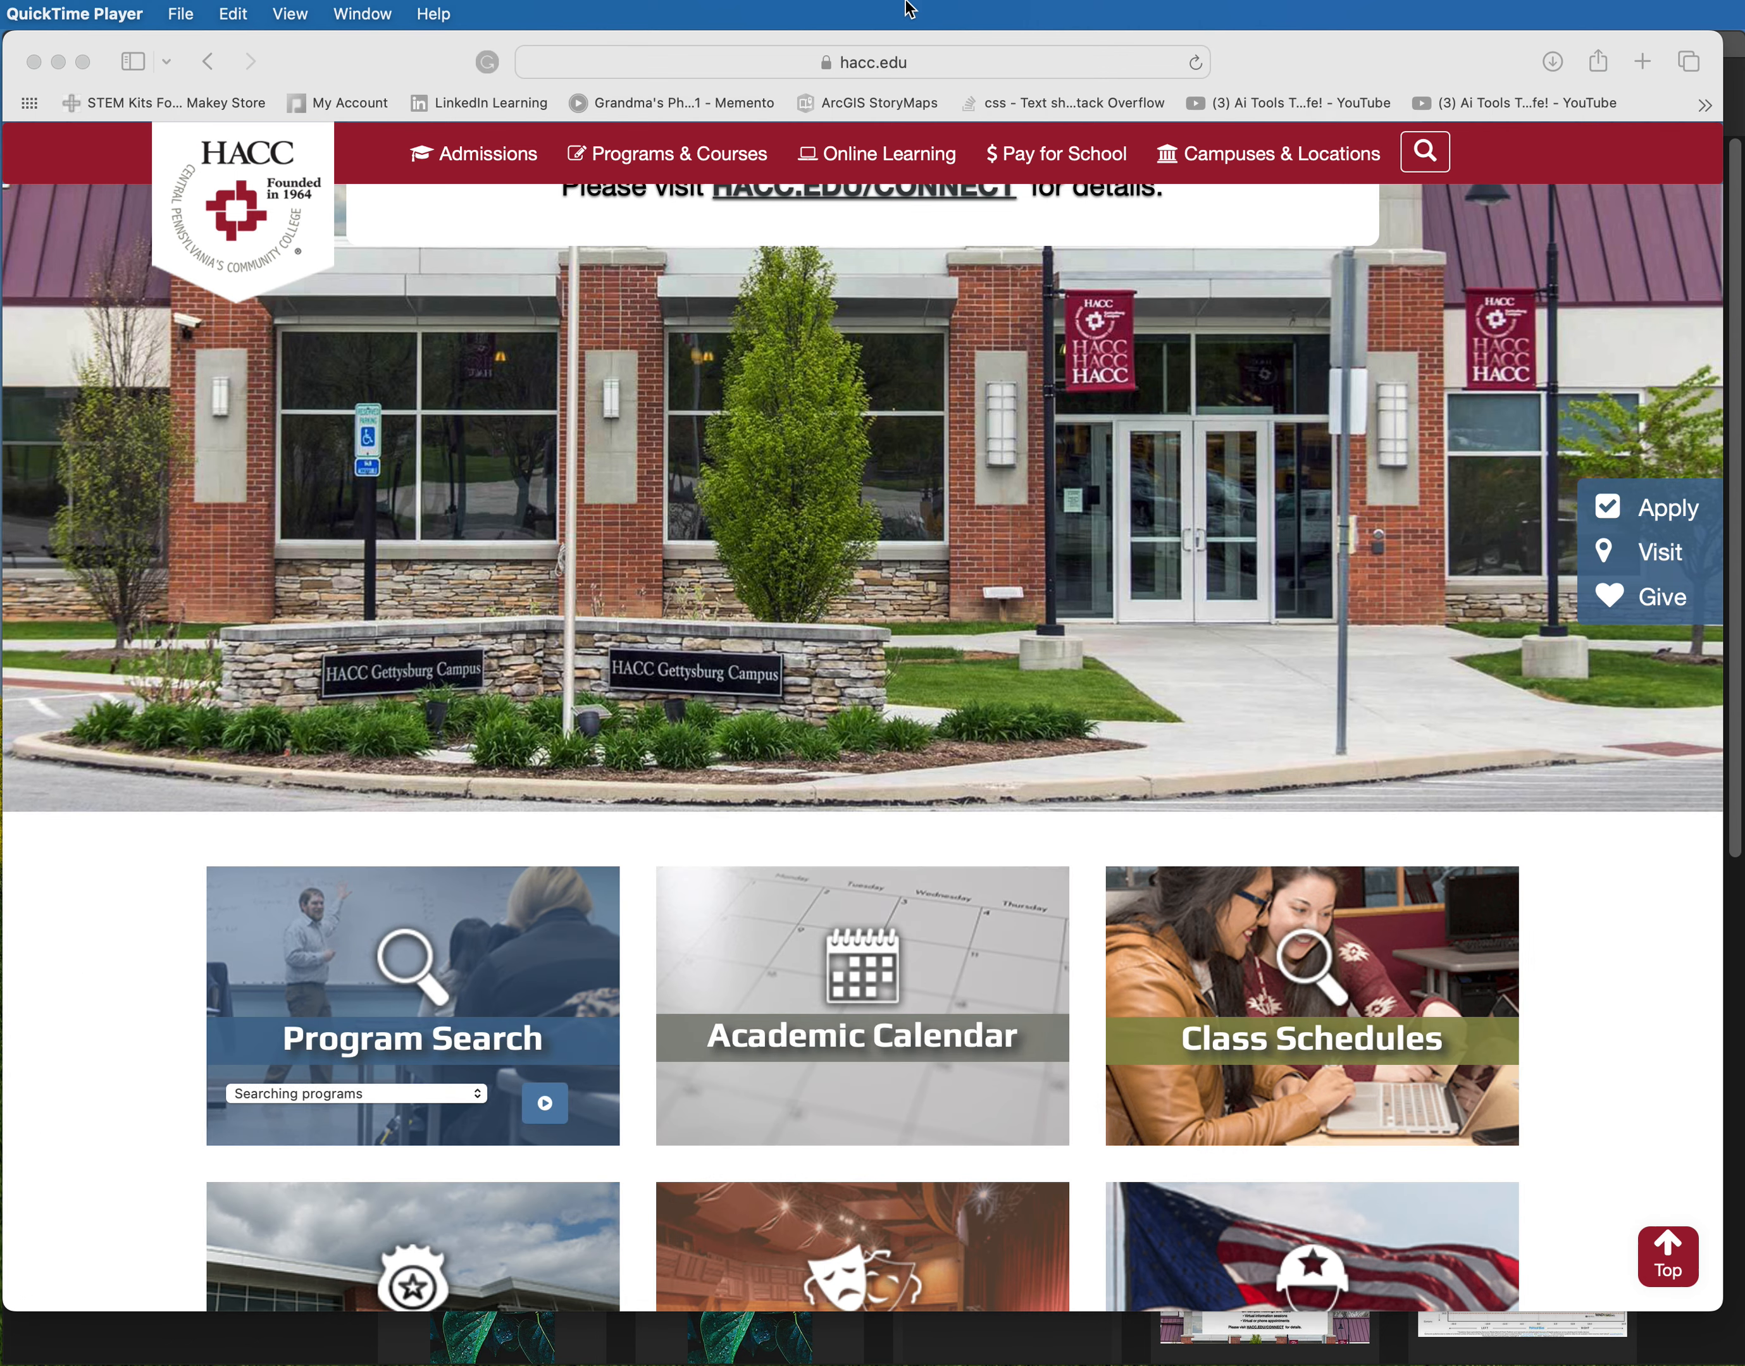
# Switch to Photoshop and open the desktop file "Screenshot 2023-11-03 at 2.05.24 PM.png" in it
pyautogui.moveTo(1377, 47); pyautogui.dragTo(1351, 0)
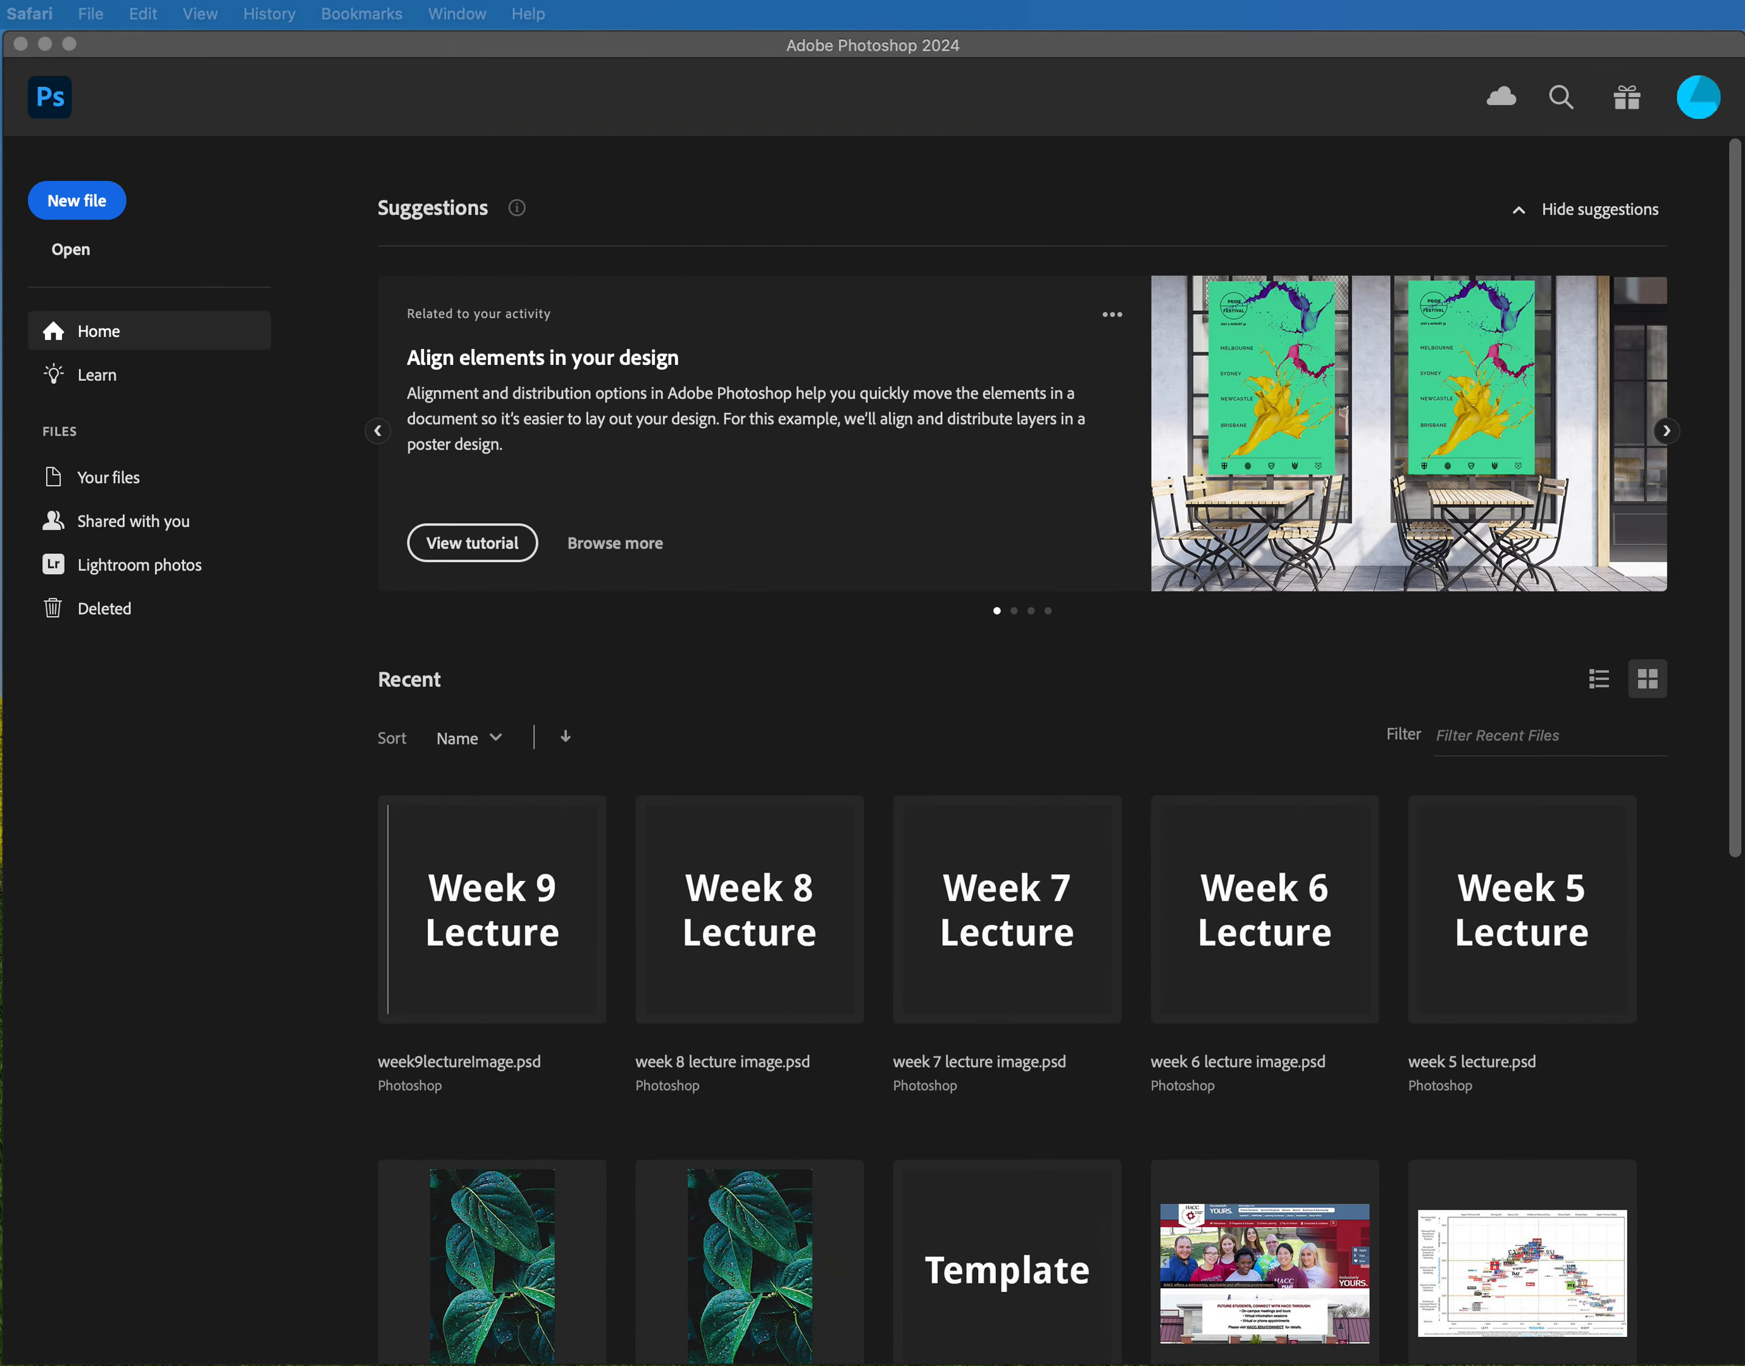
pyautogui.click(1144, 52)
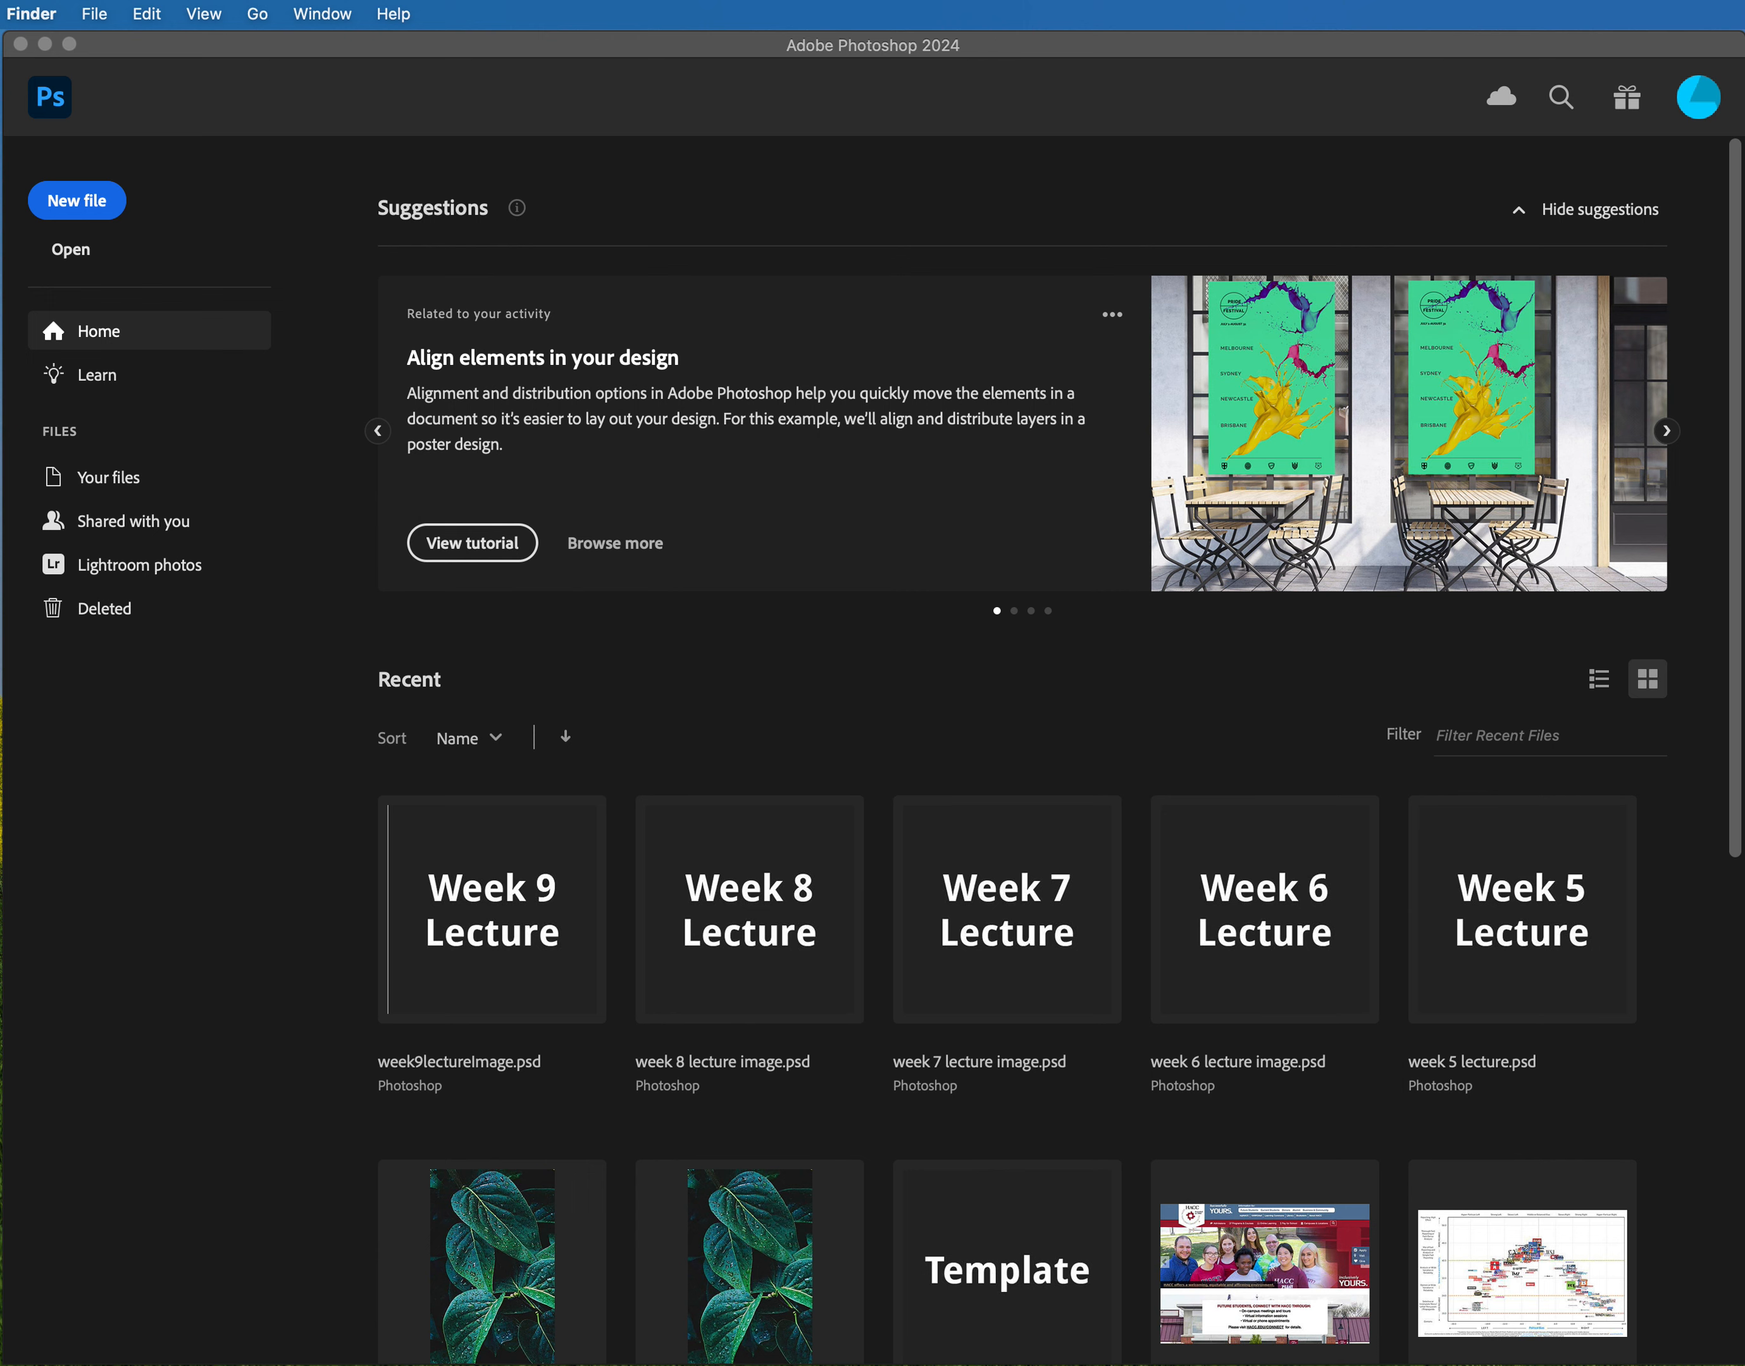
pyautogui.moveTo(1740, 680); pyautogui.dragTo(887, 628)
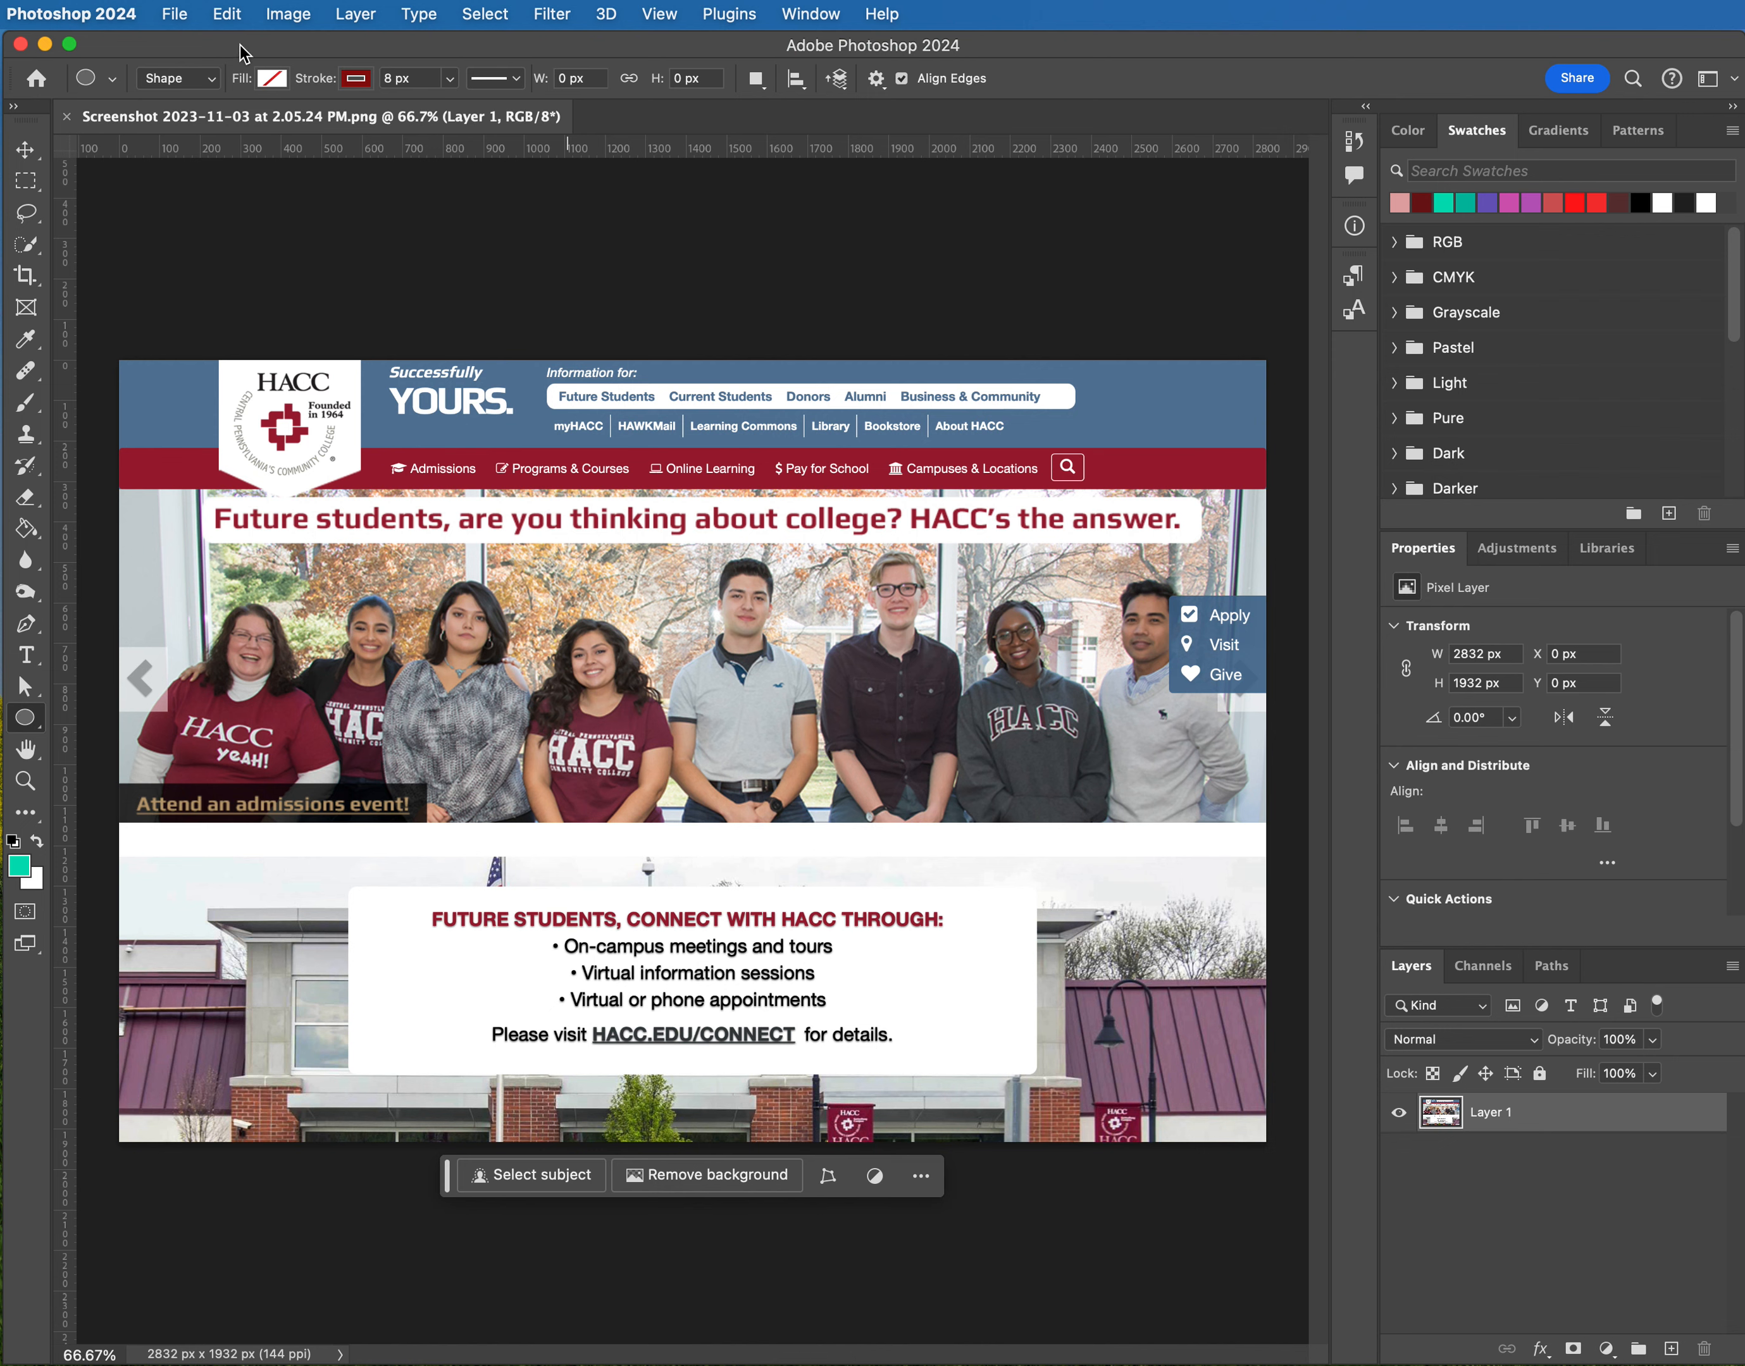
# Extend the canvas by a relative height of 1500 pixels, anchored at the top centre so the space is added below the screenshot
pyautogui.click(295, 17)
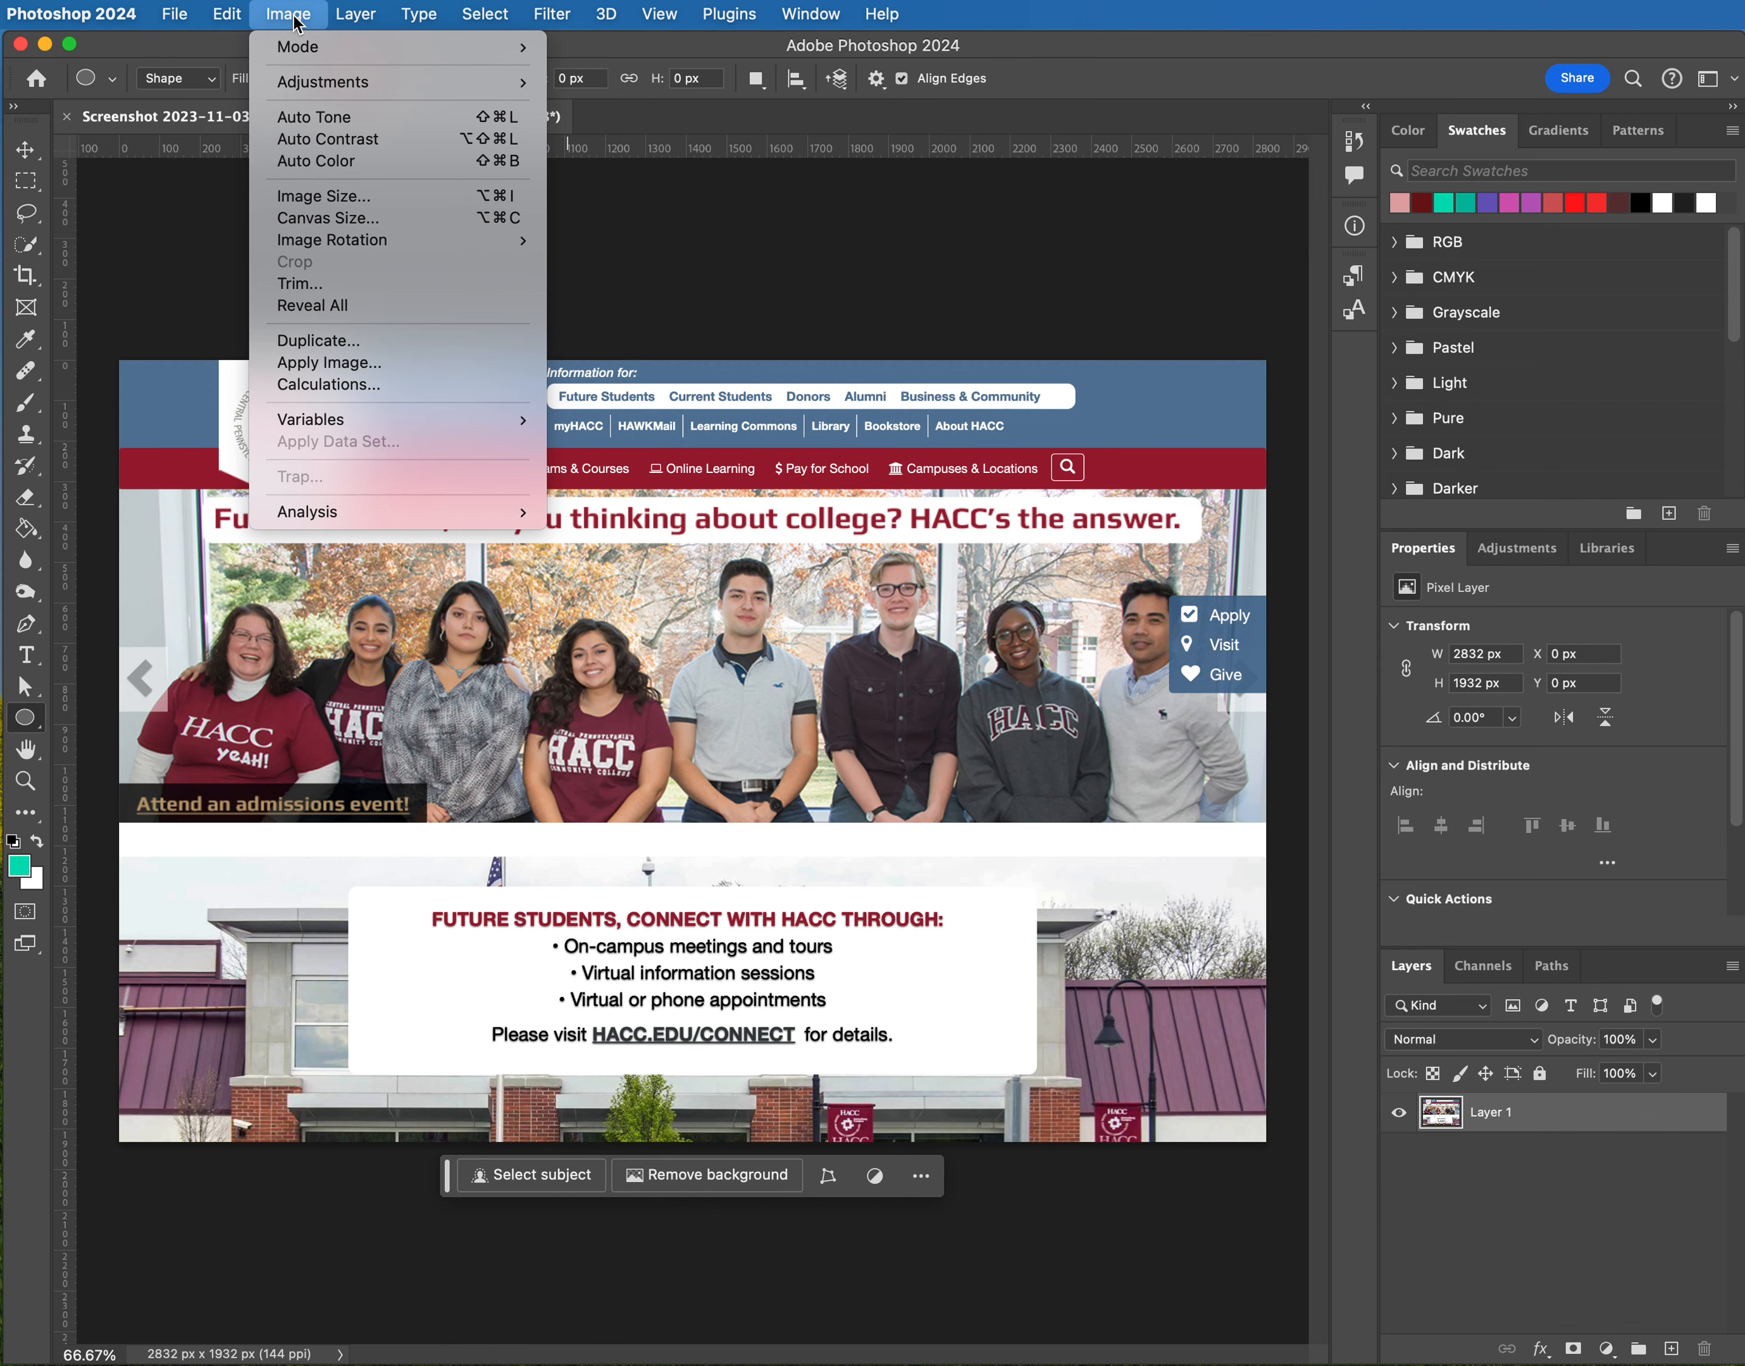
pyautogui.click(337, 226)
pyautogui.moveTo(819, 151); pyautogui.dragTo(699, 202)
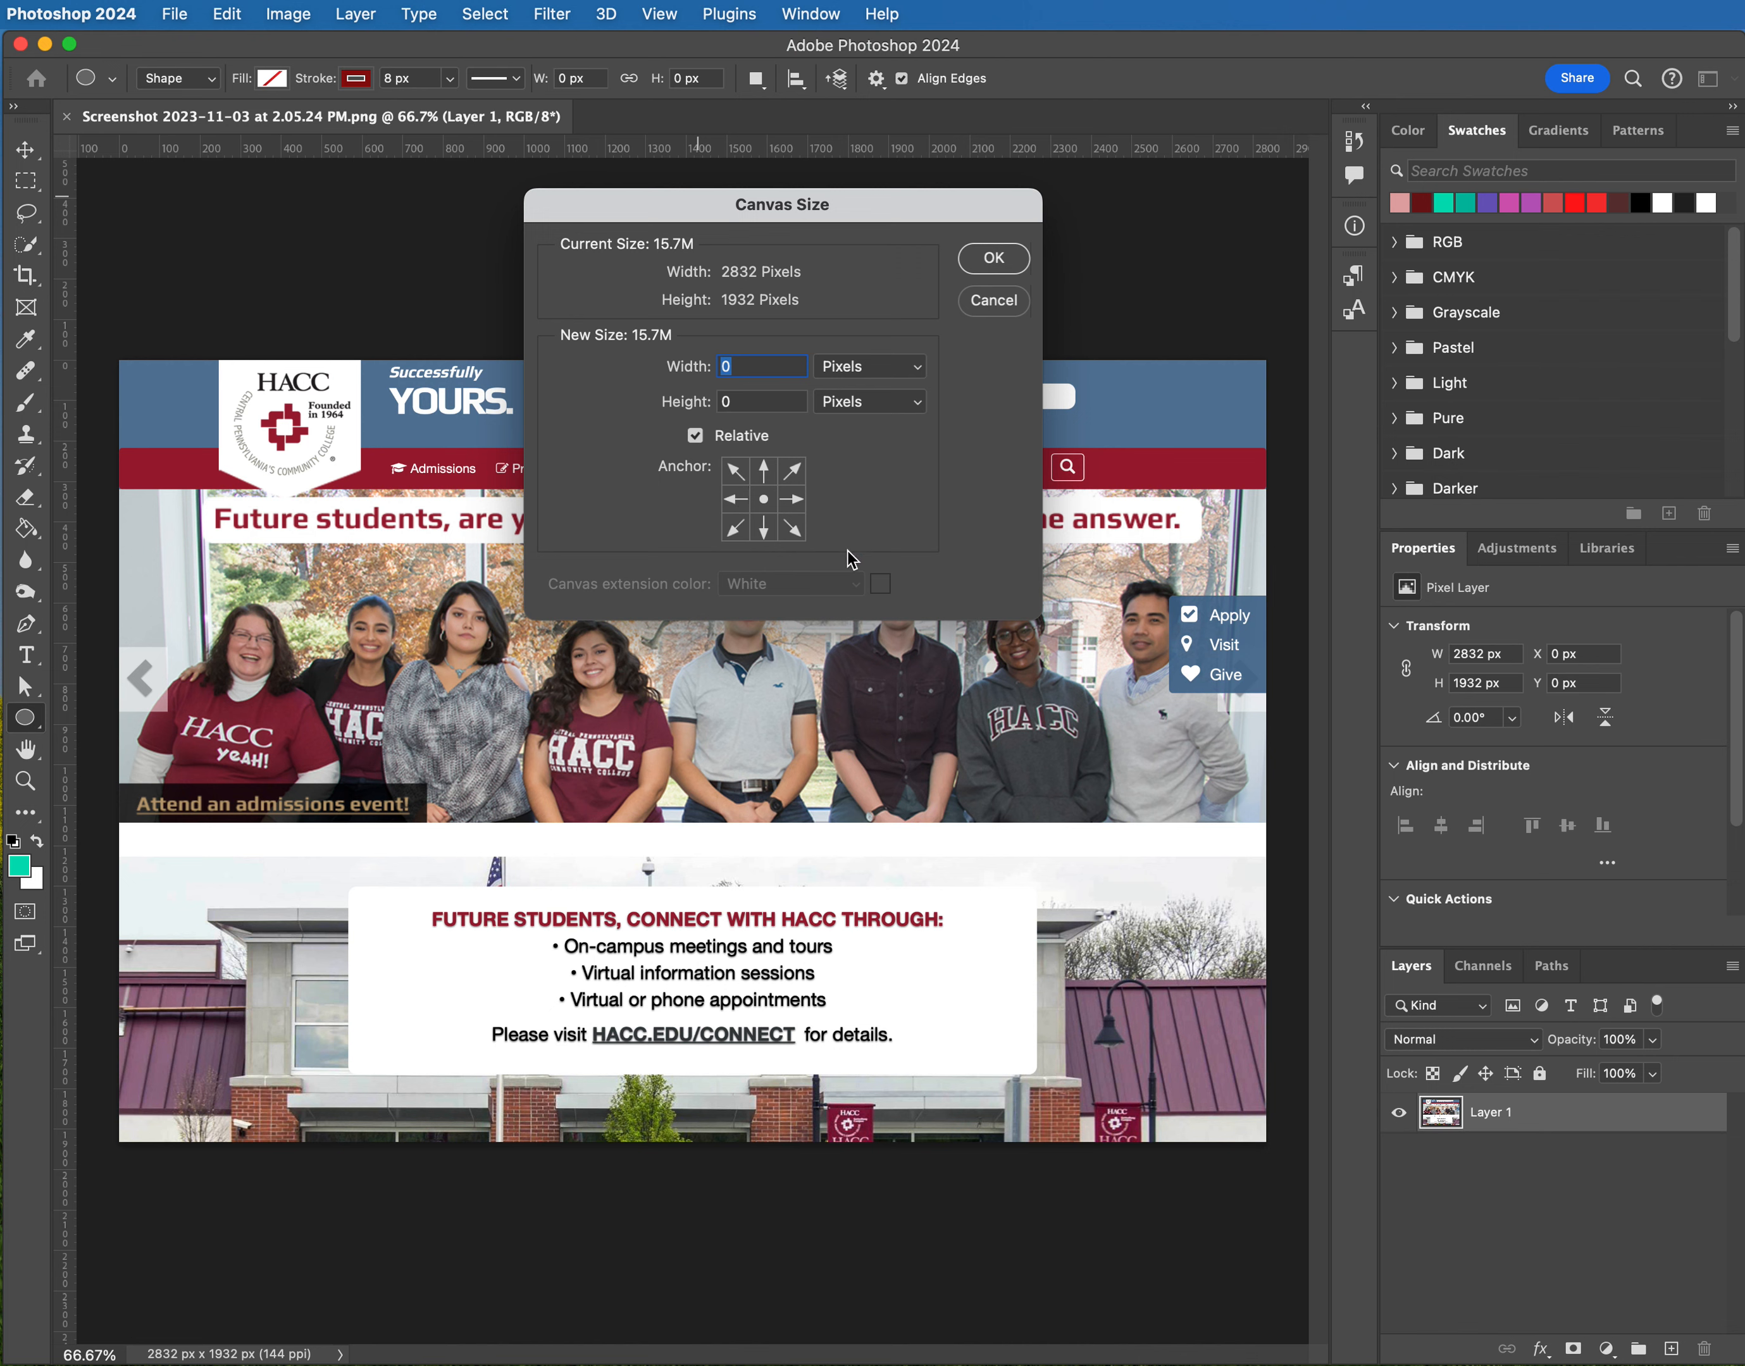
pyautogui.click(764, 474)
pyautogui.press('Tab')
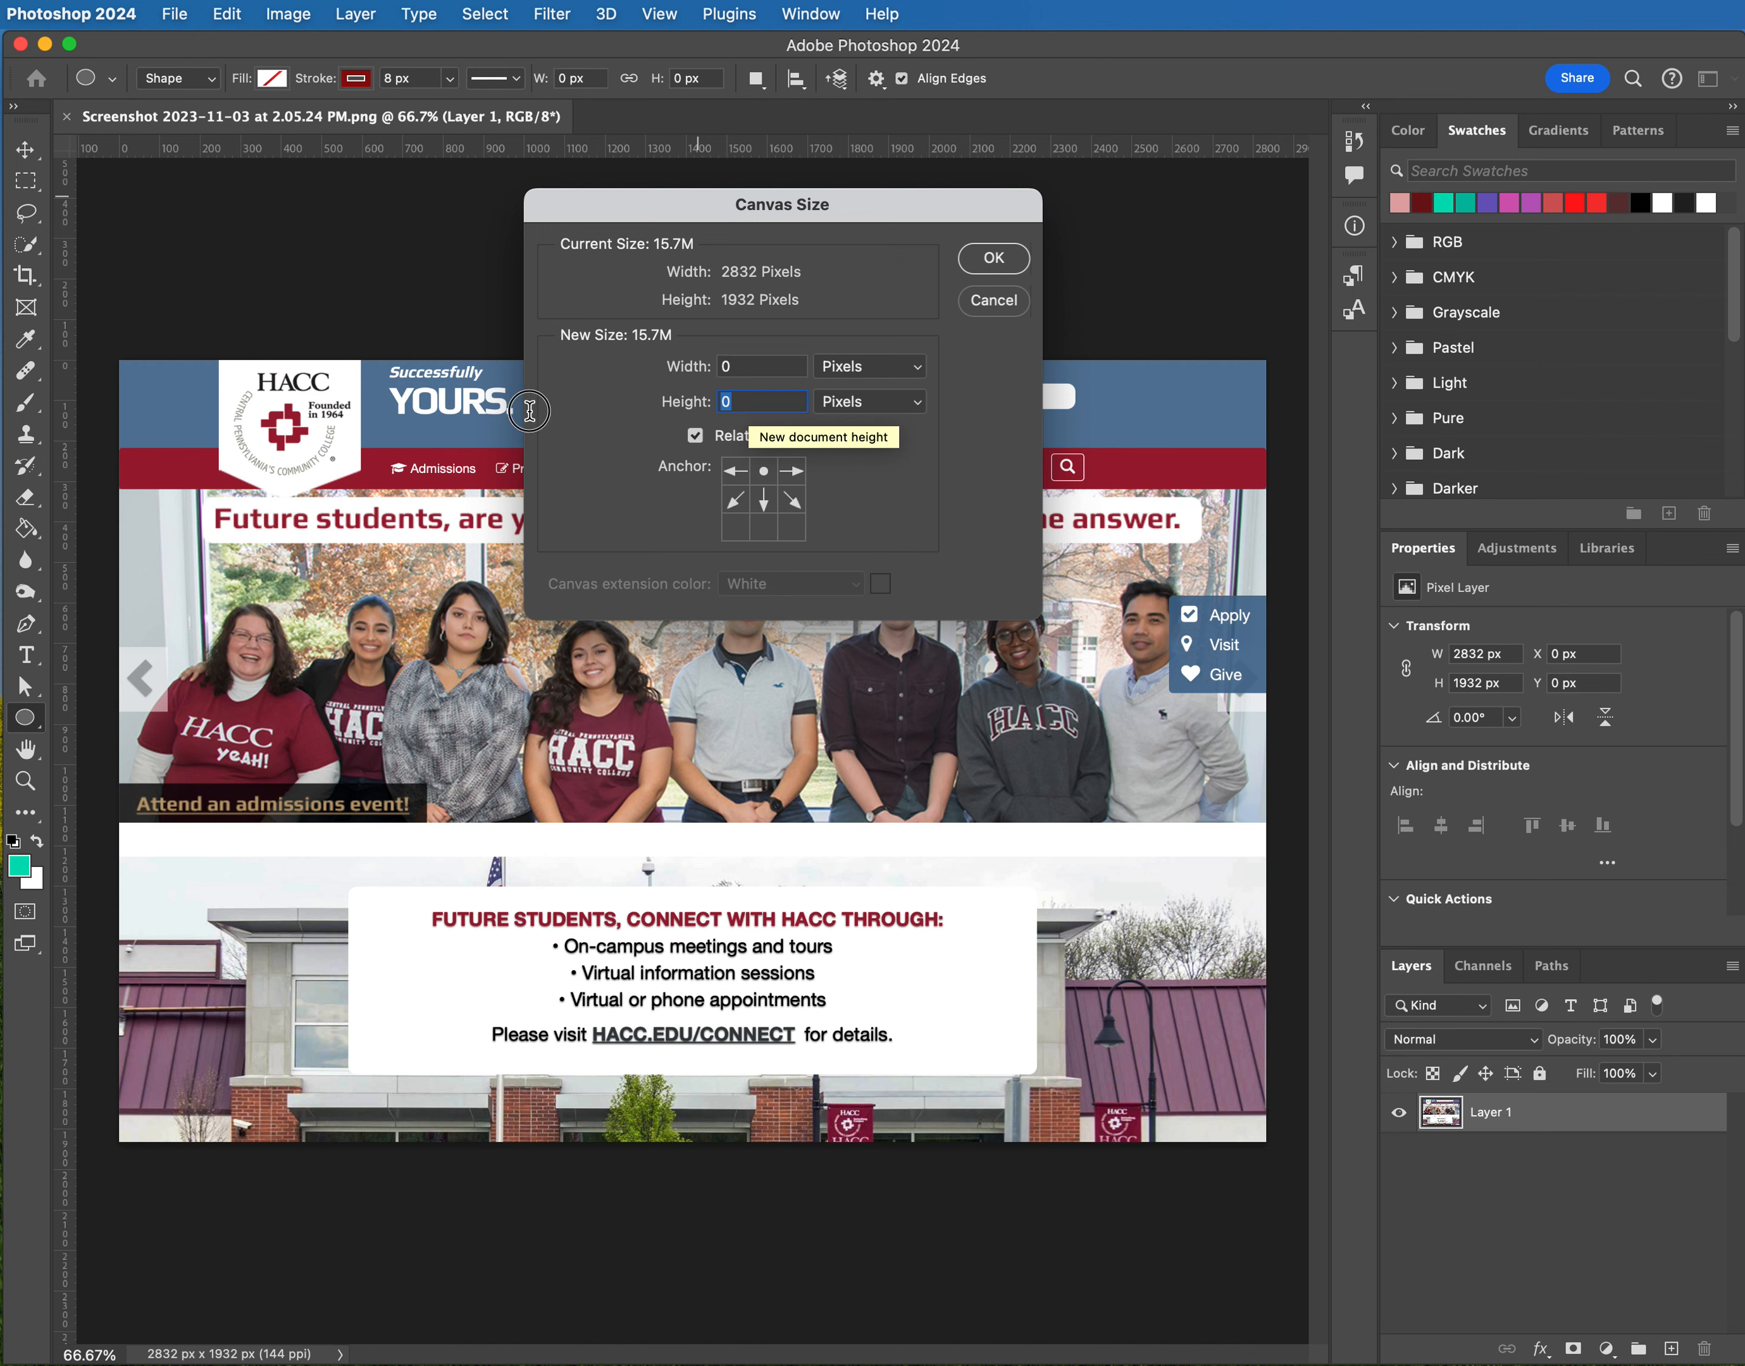
pyautogui.write('1500')
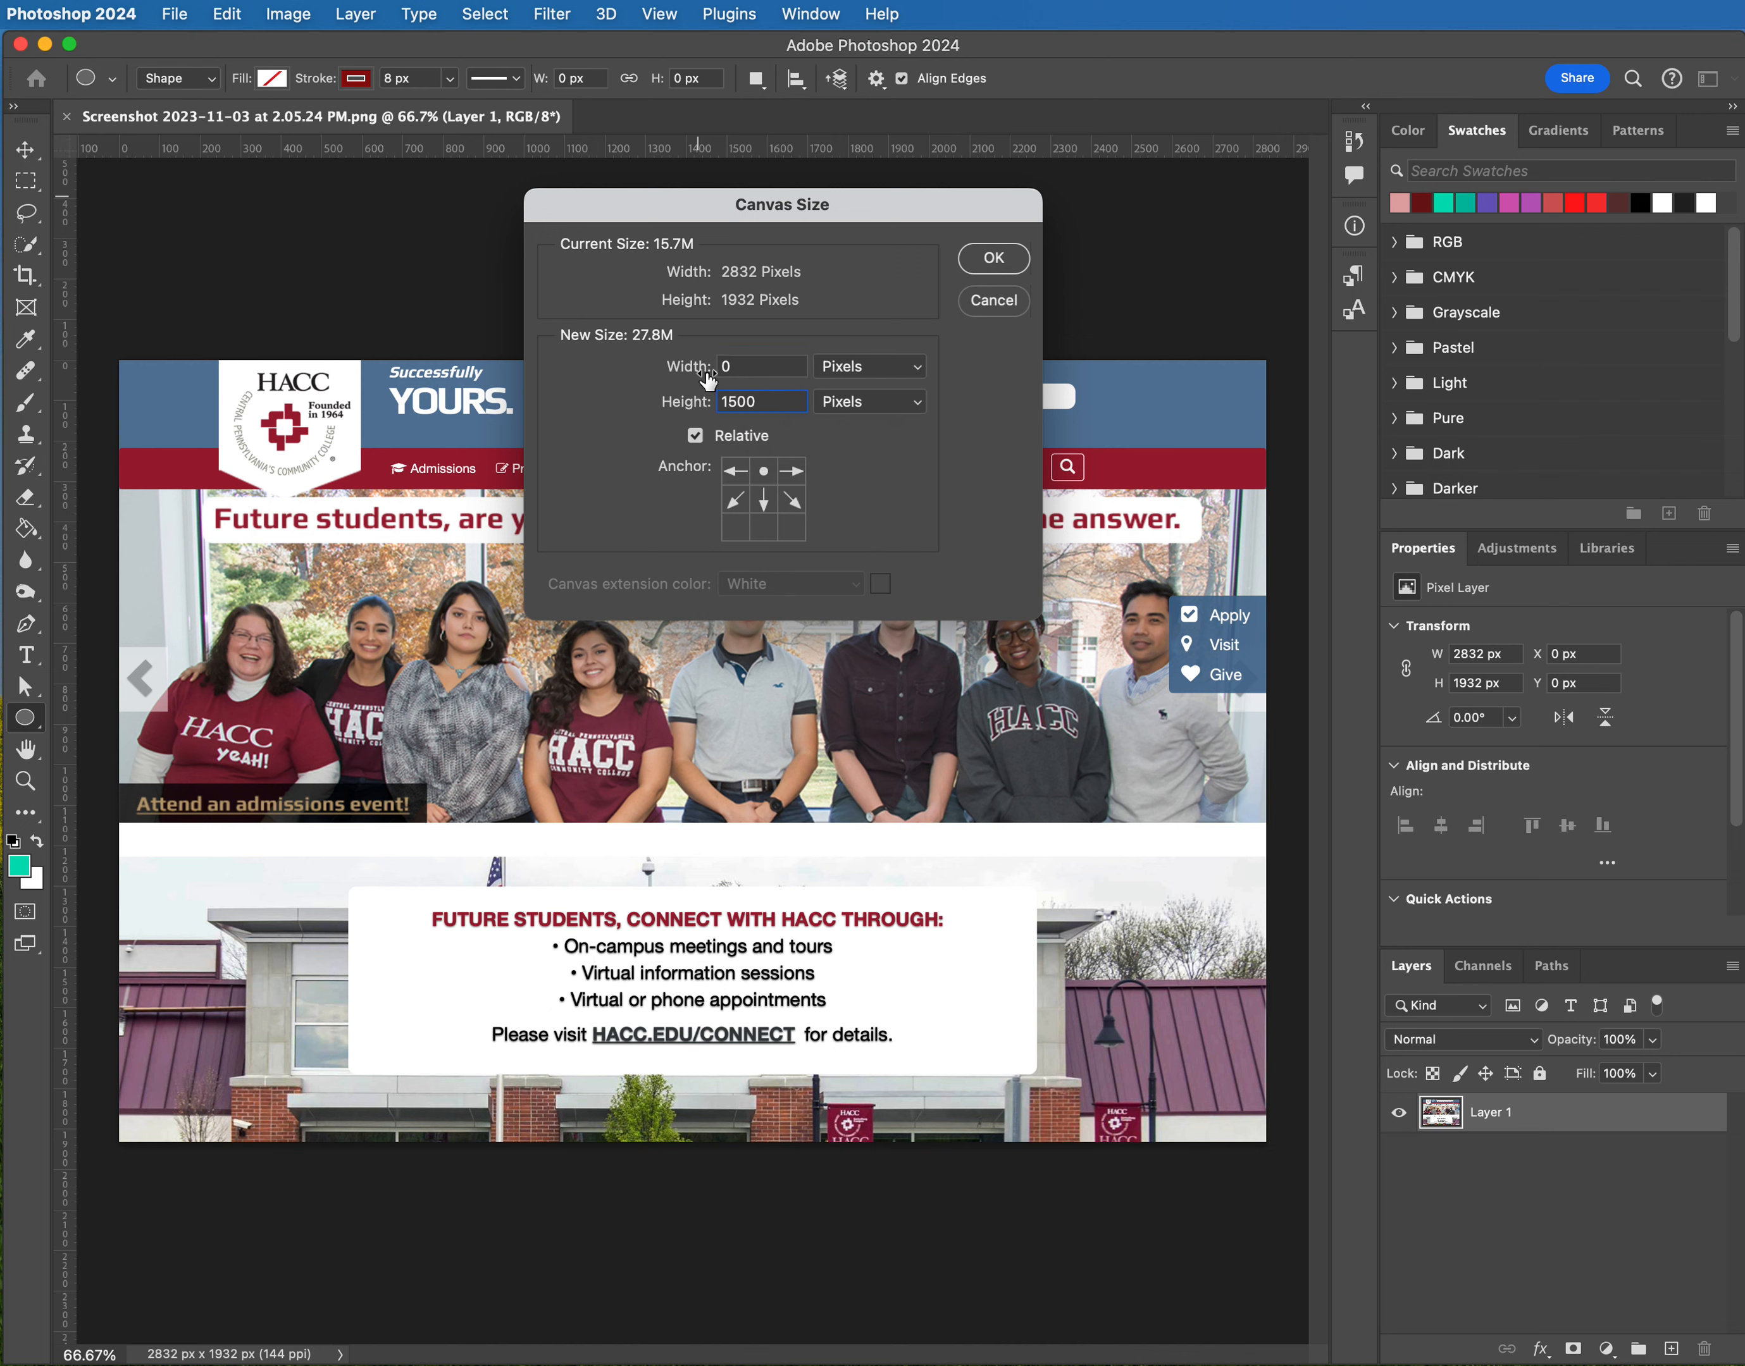
pyautogui.click(864, 368)
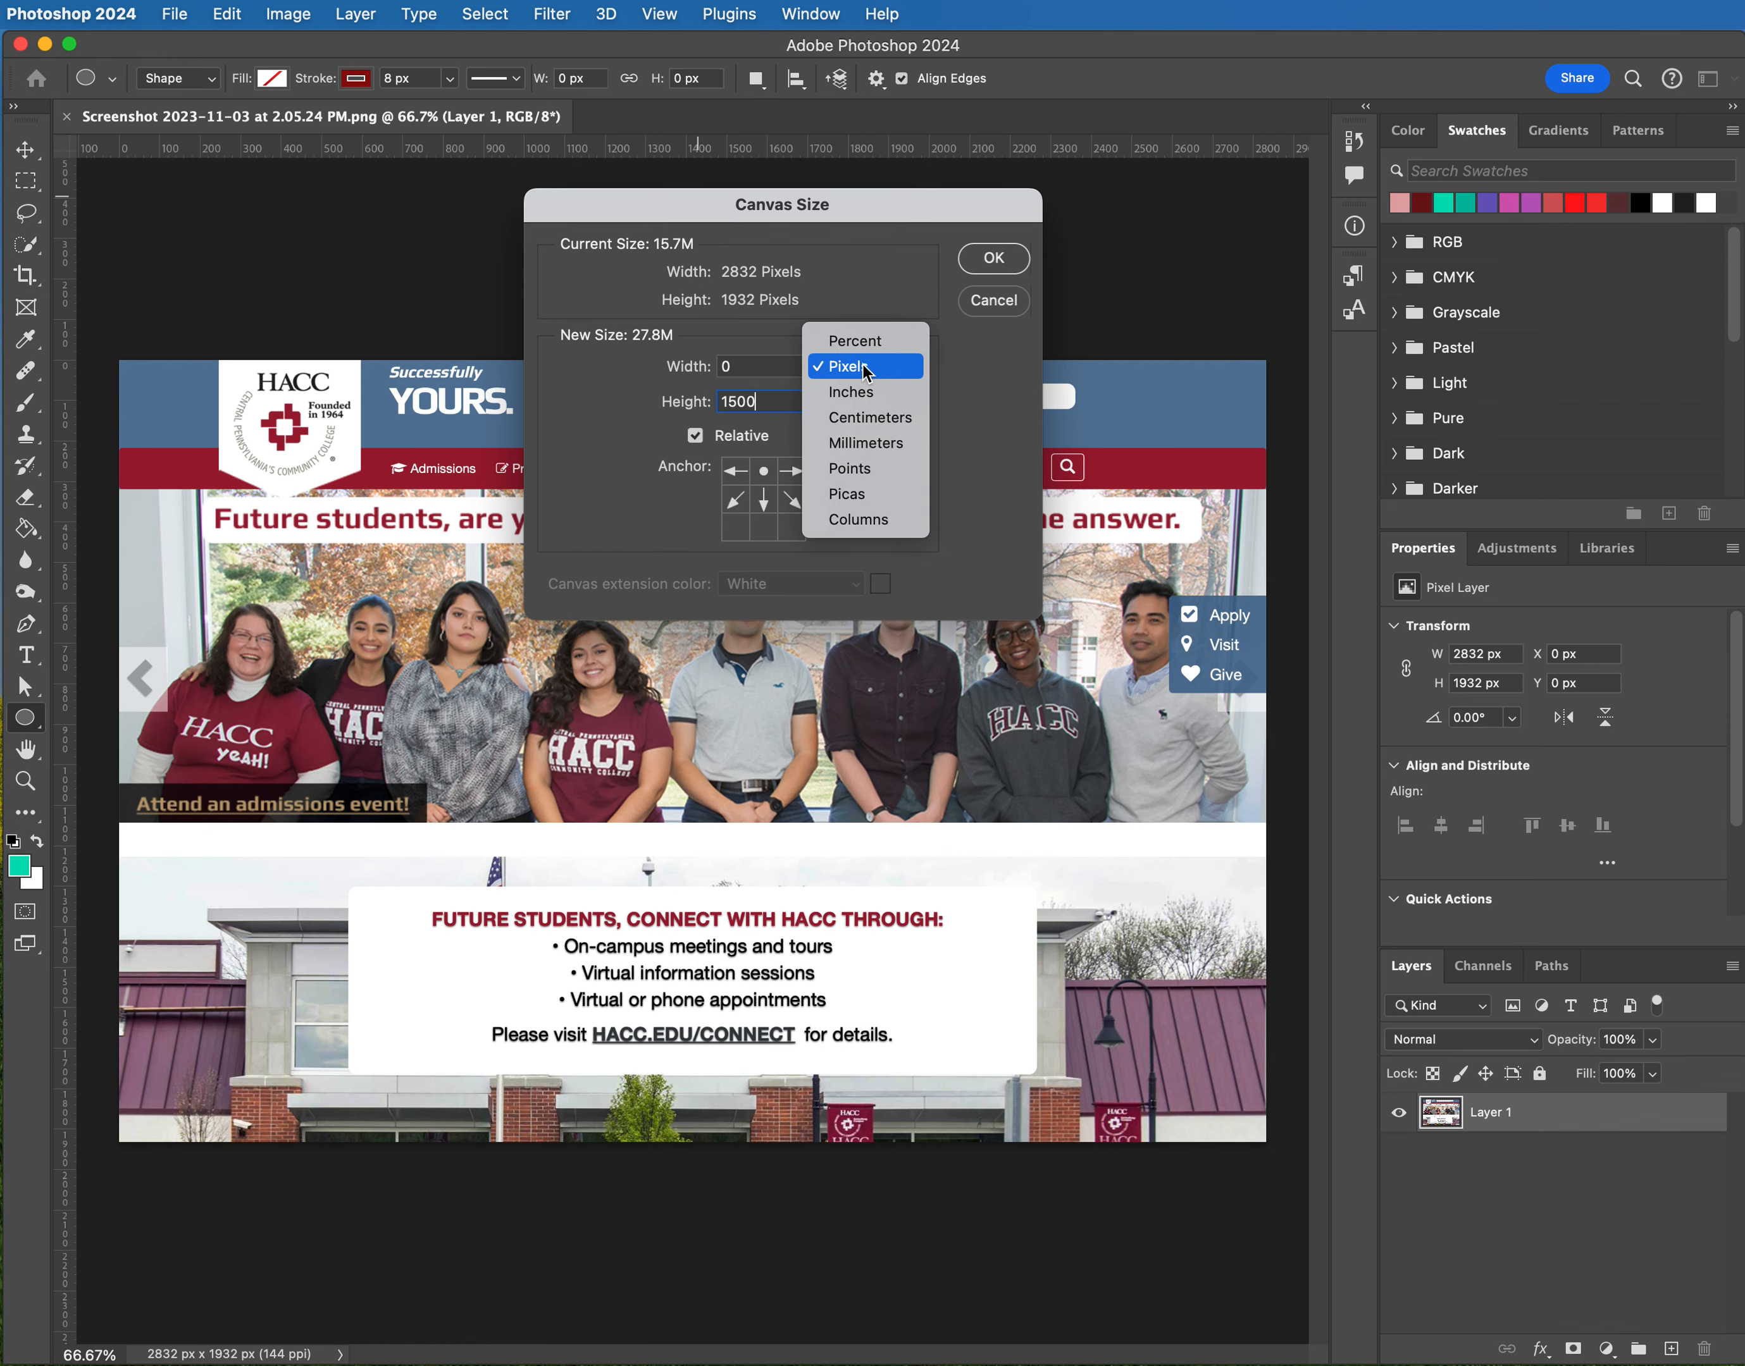
pyautogui.click(884, 261)
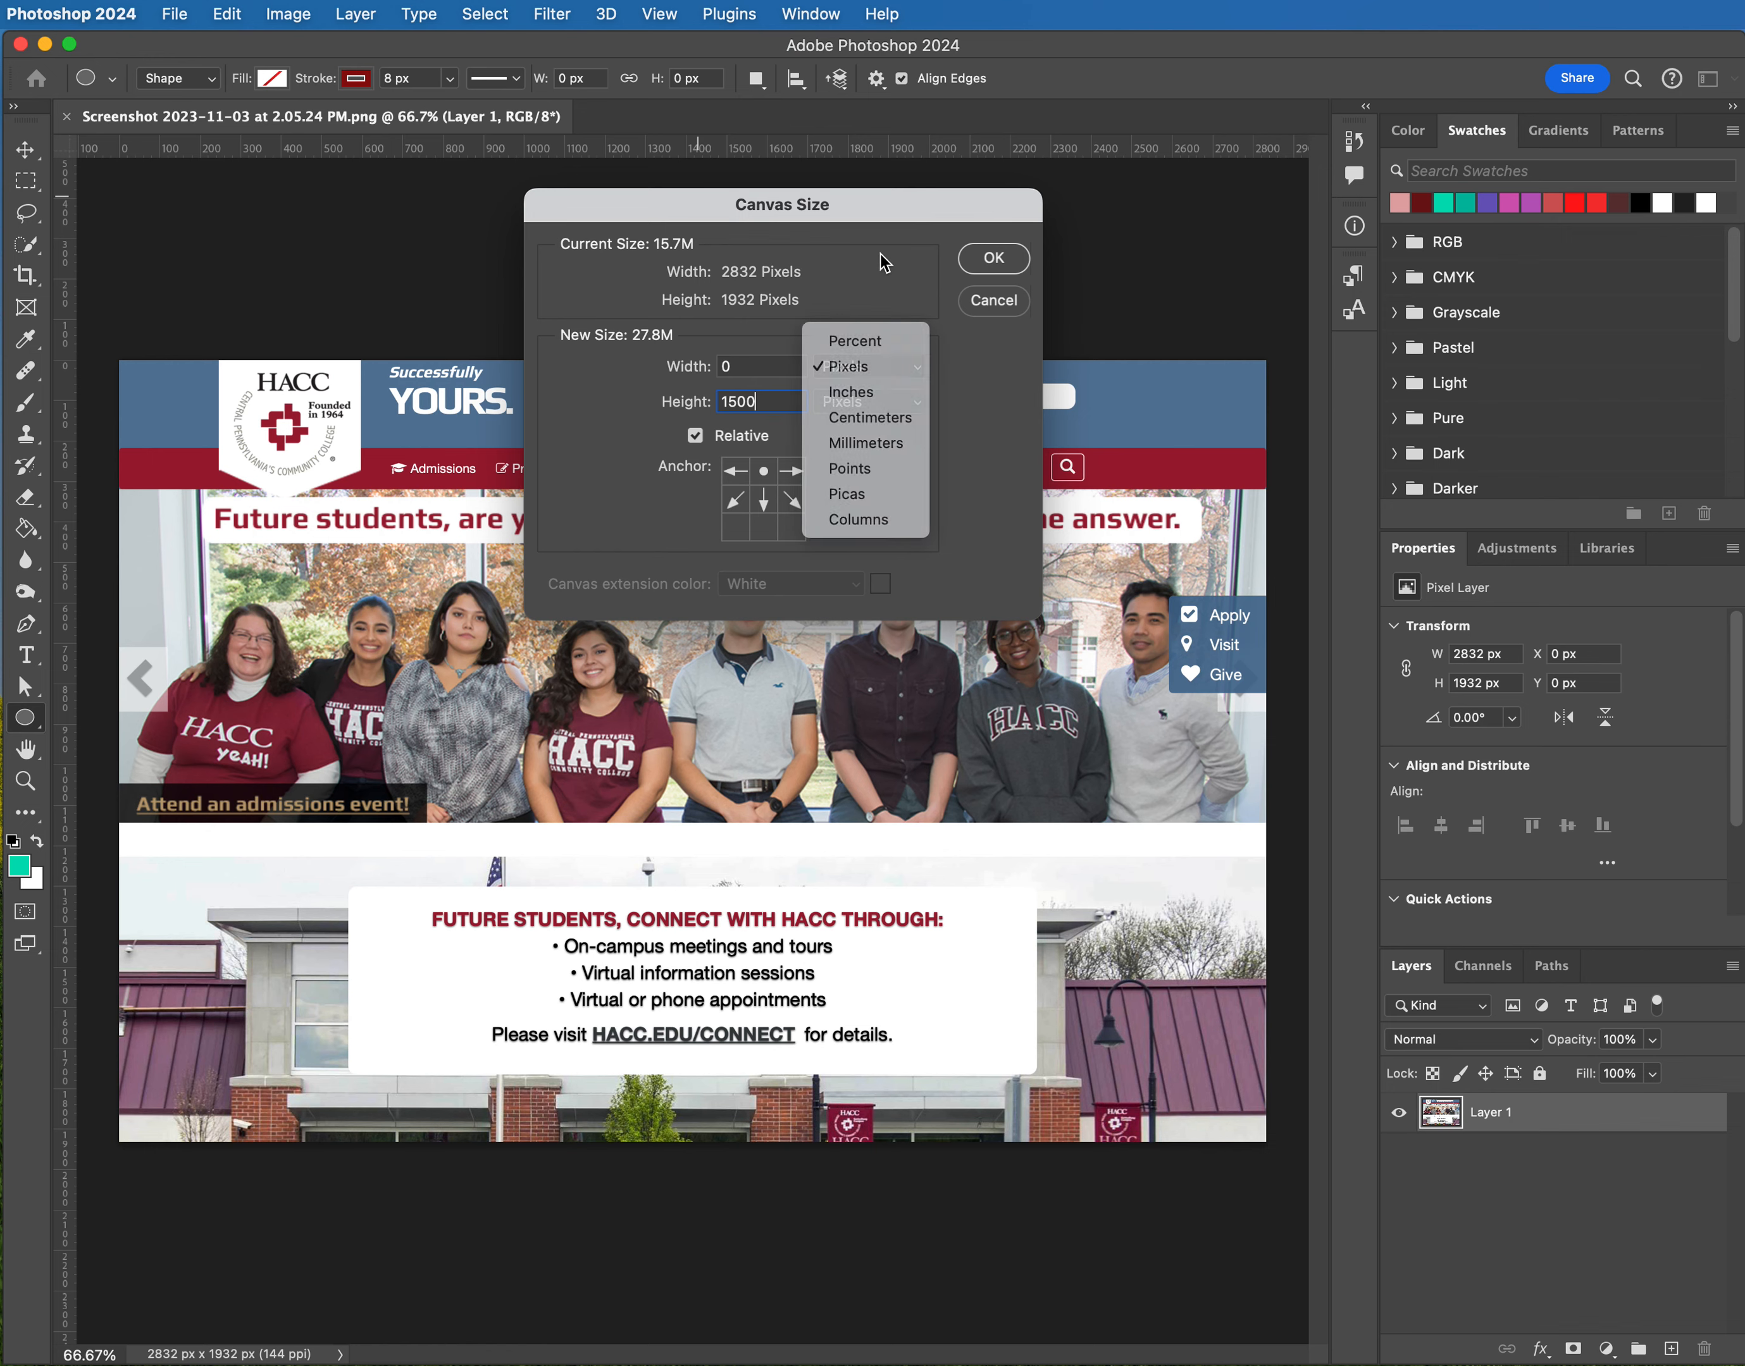
pyautogui.click(989, 263)
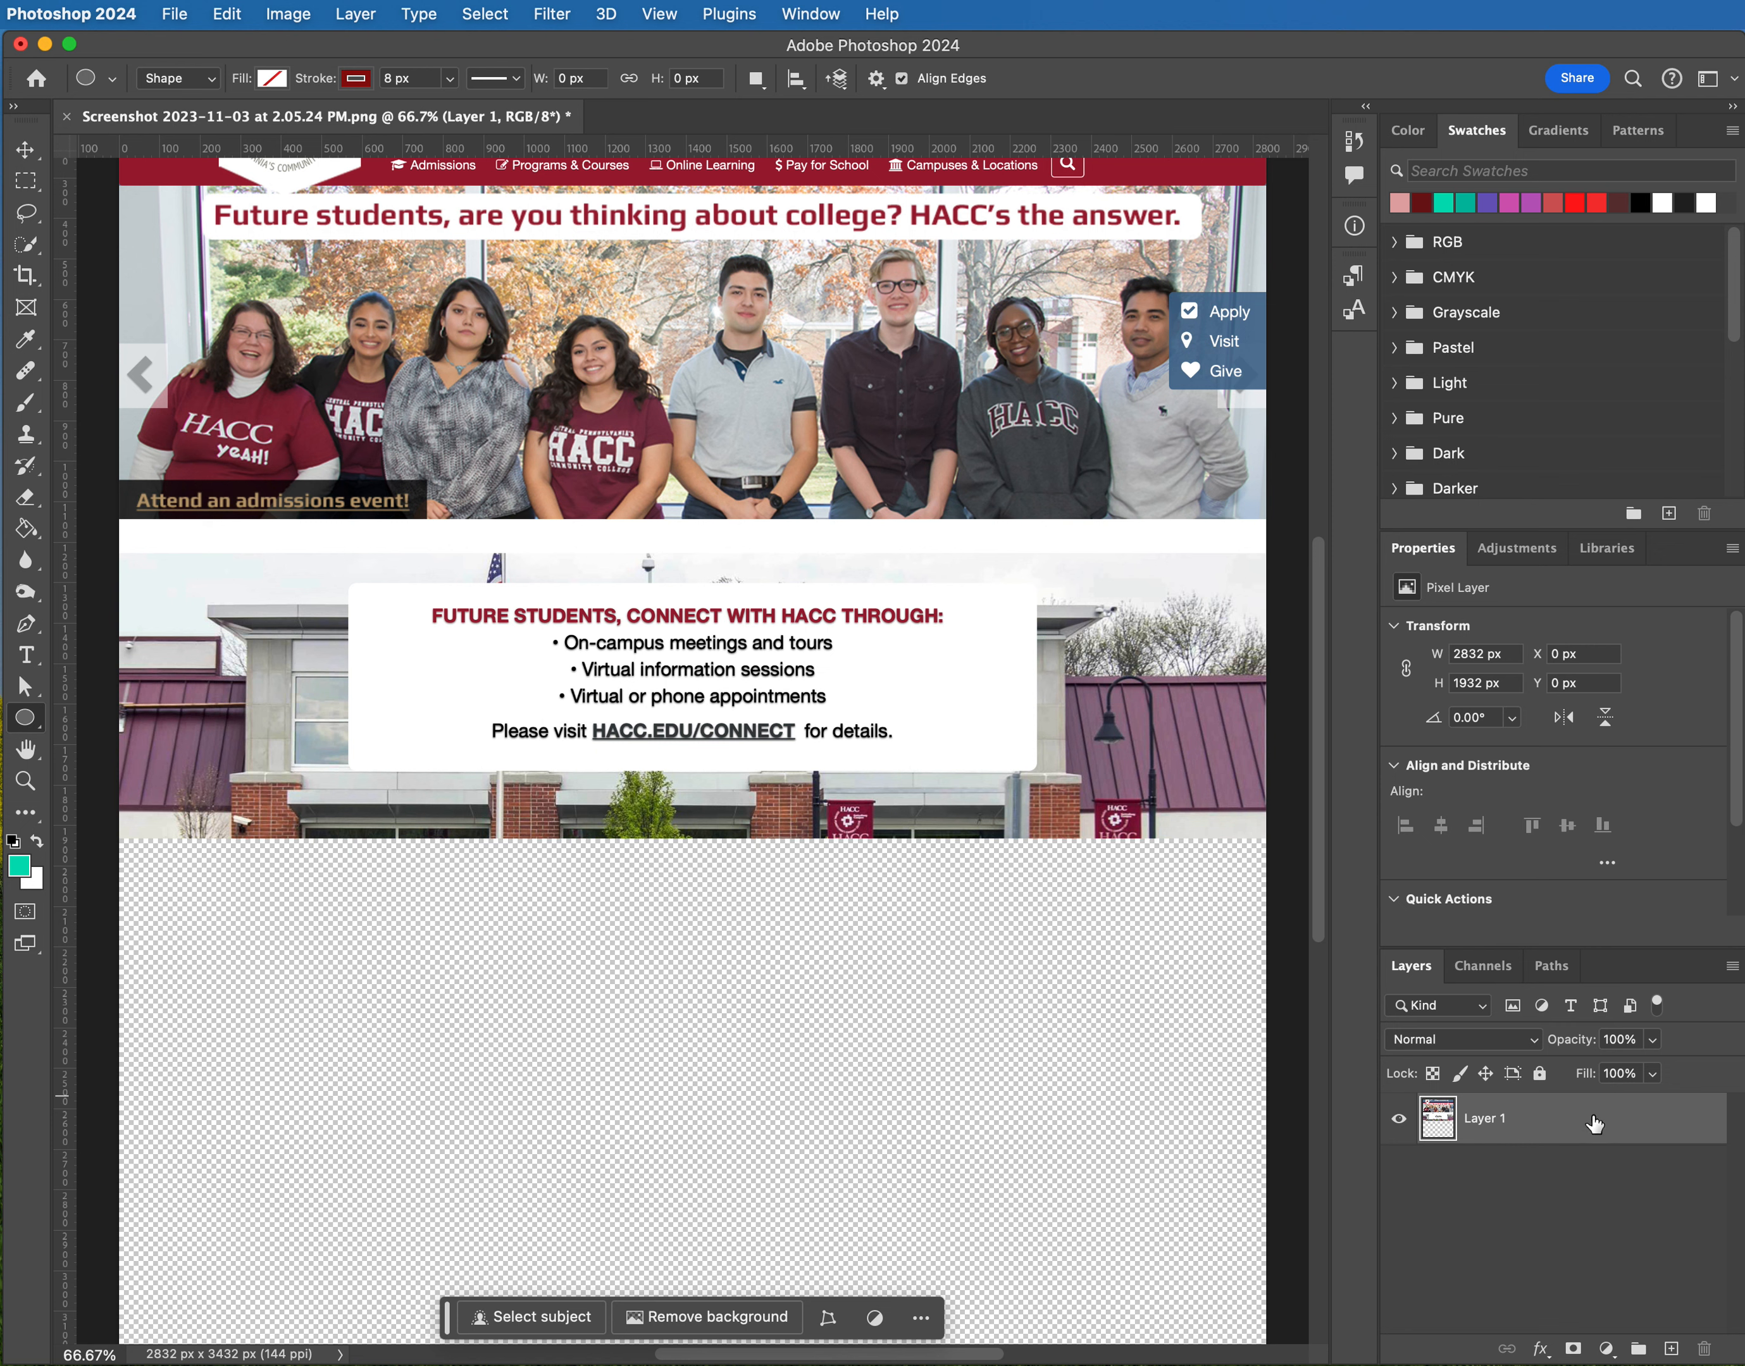
# Add an empty layer above Layer 1, fully lock Layer 1, and make the new layer active
pyautogui.click(1672, 1348)
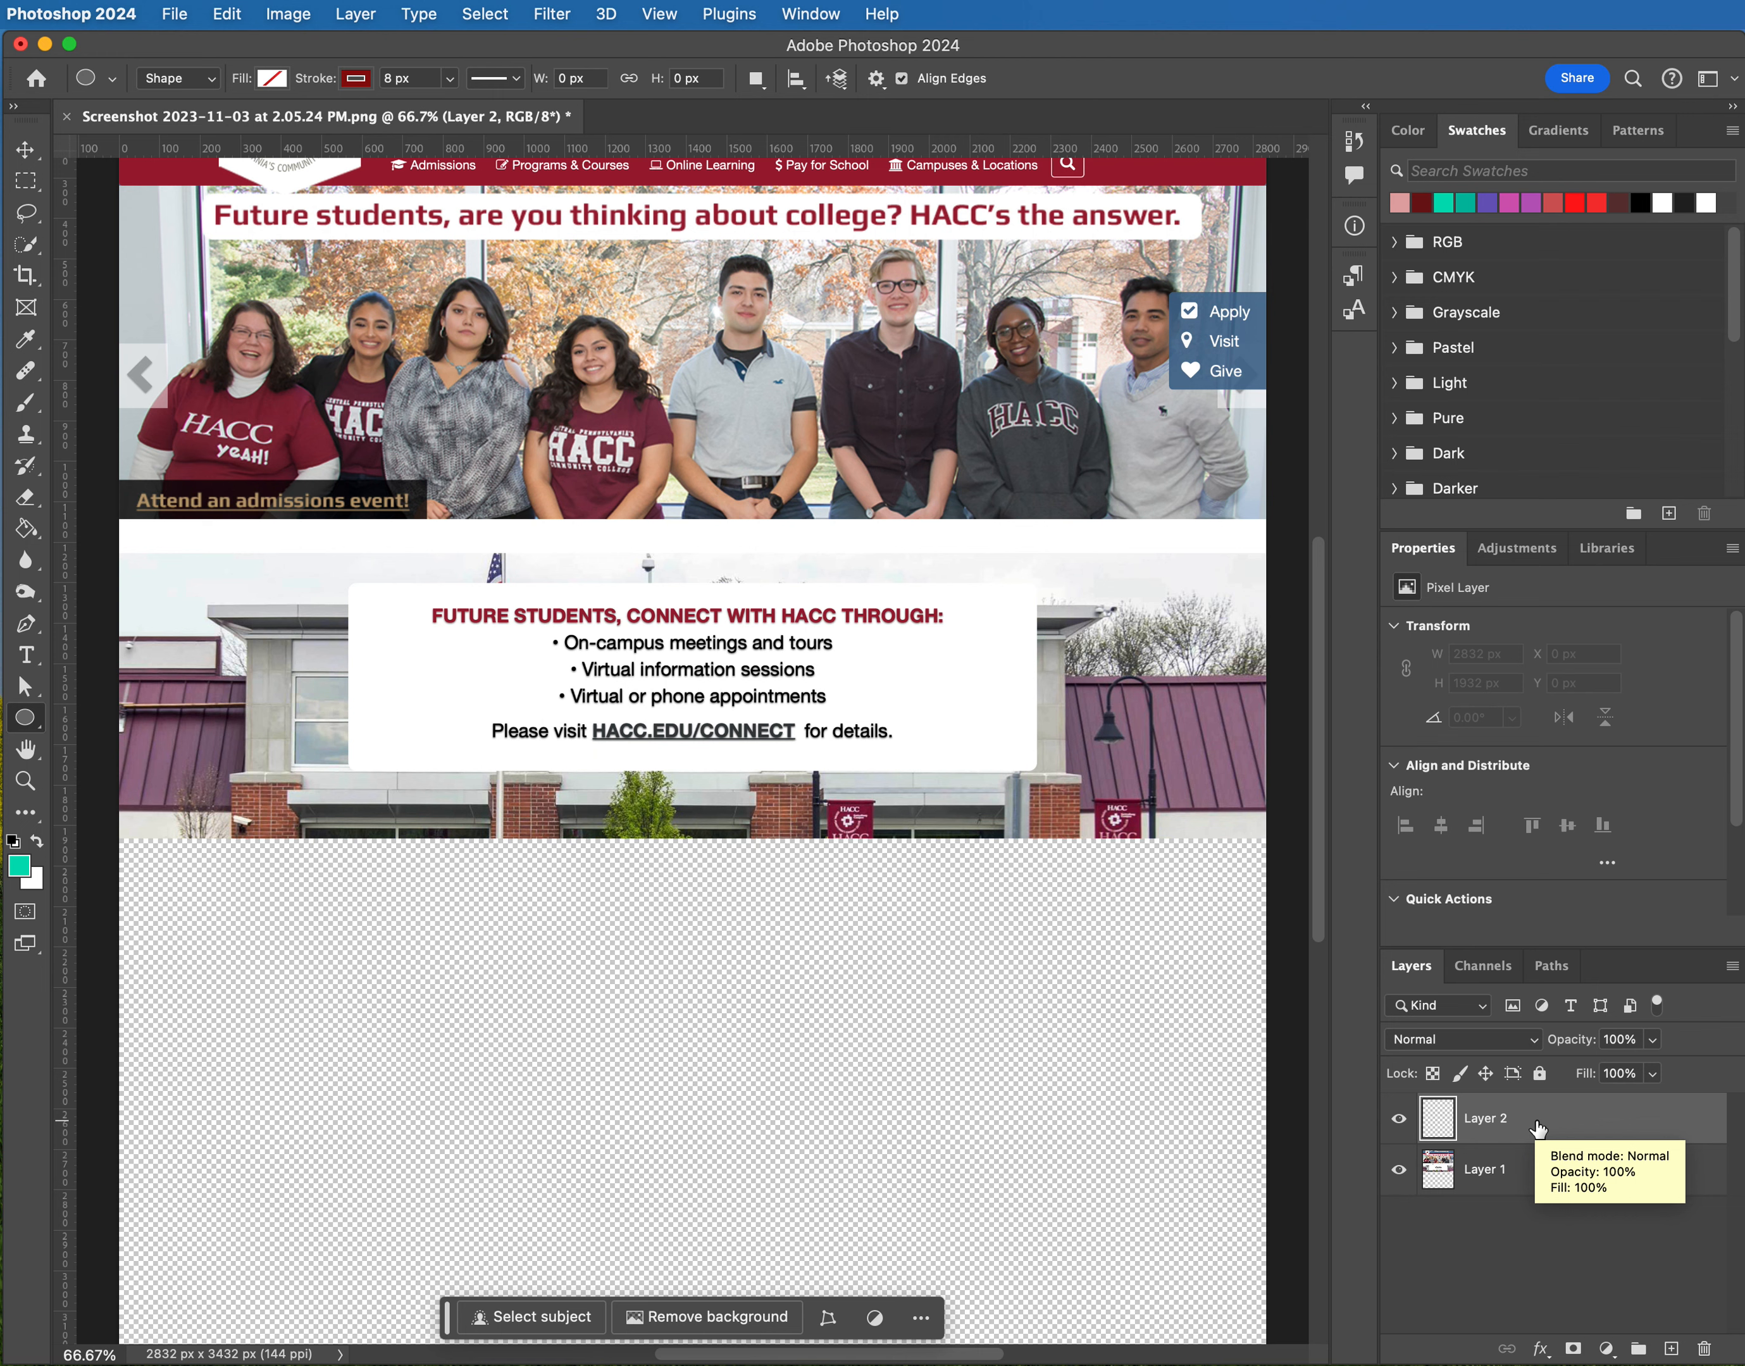
pyautogui.click(1547, 1184)
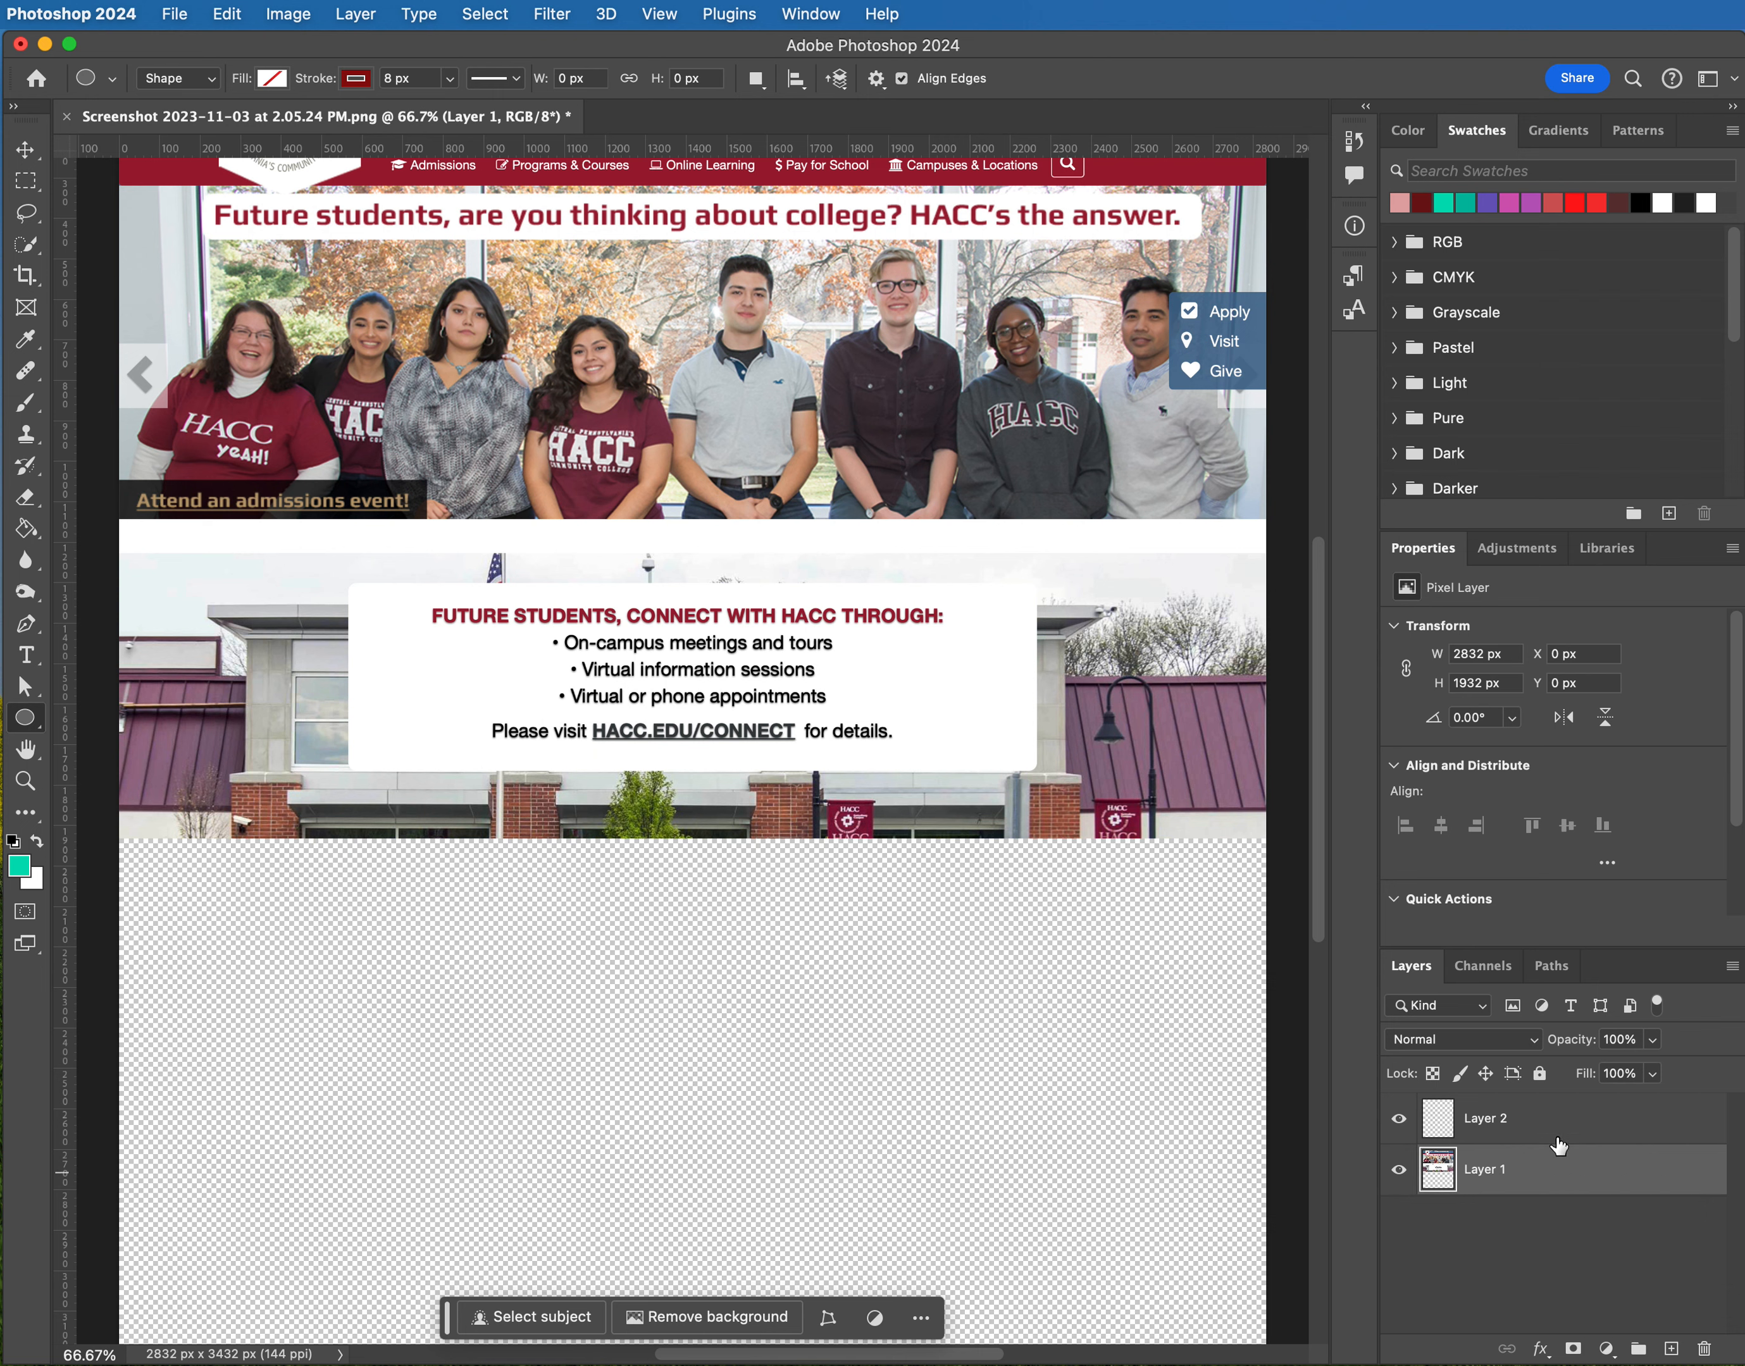
pyautogui.click(1539, 1076)
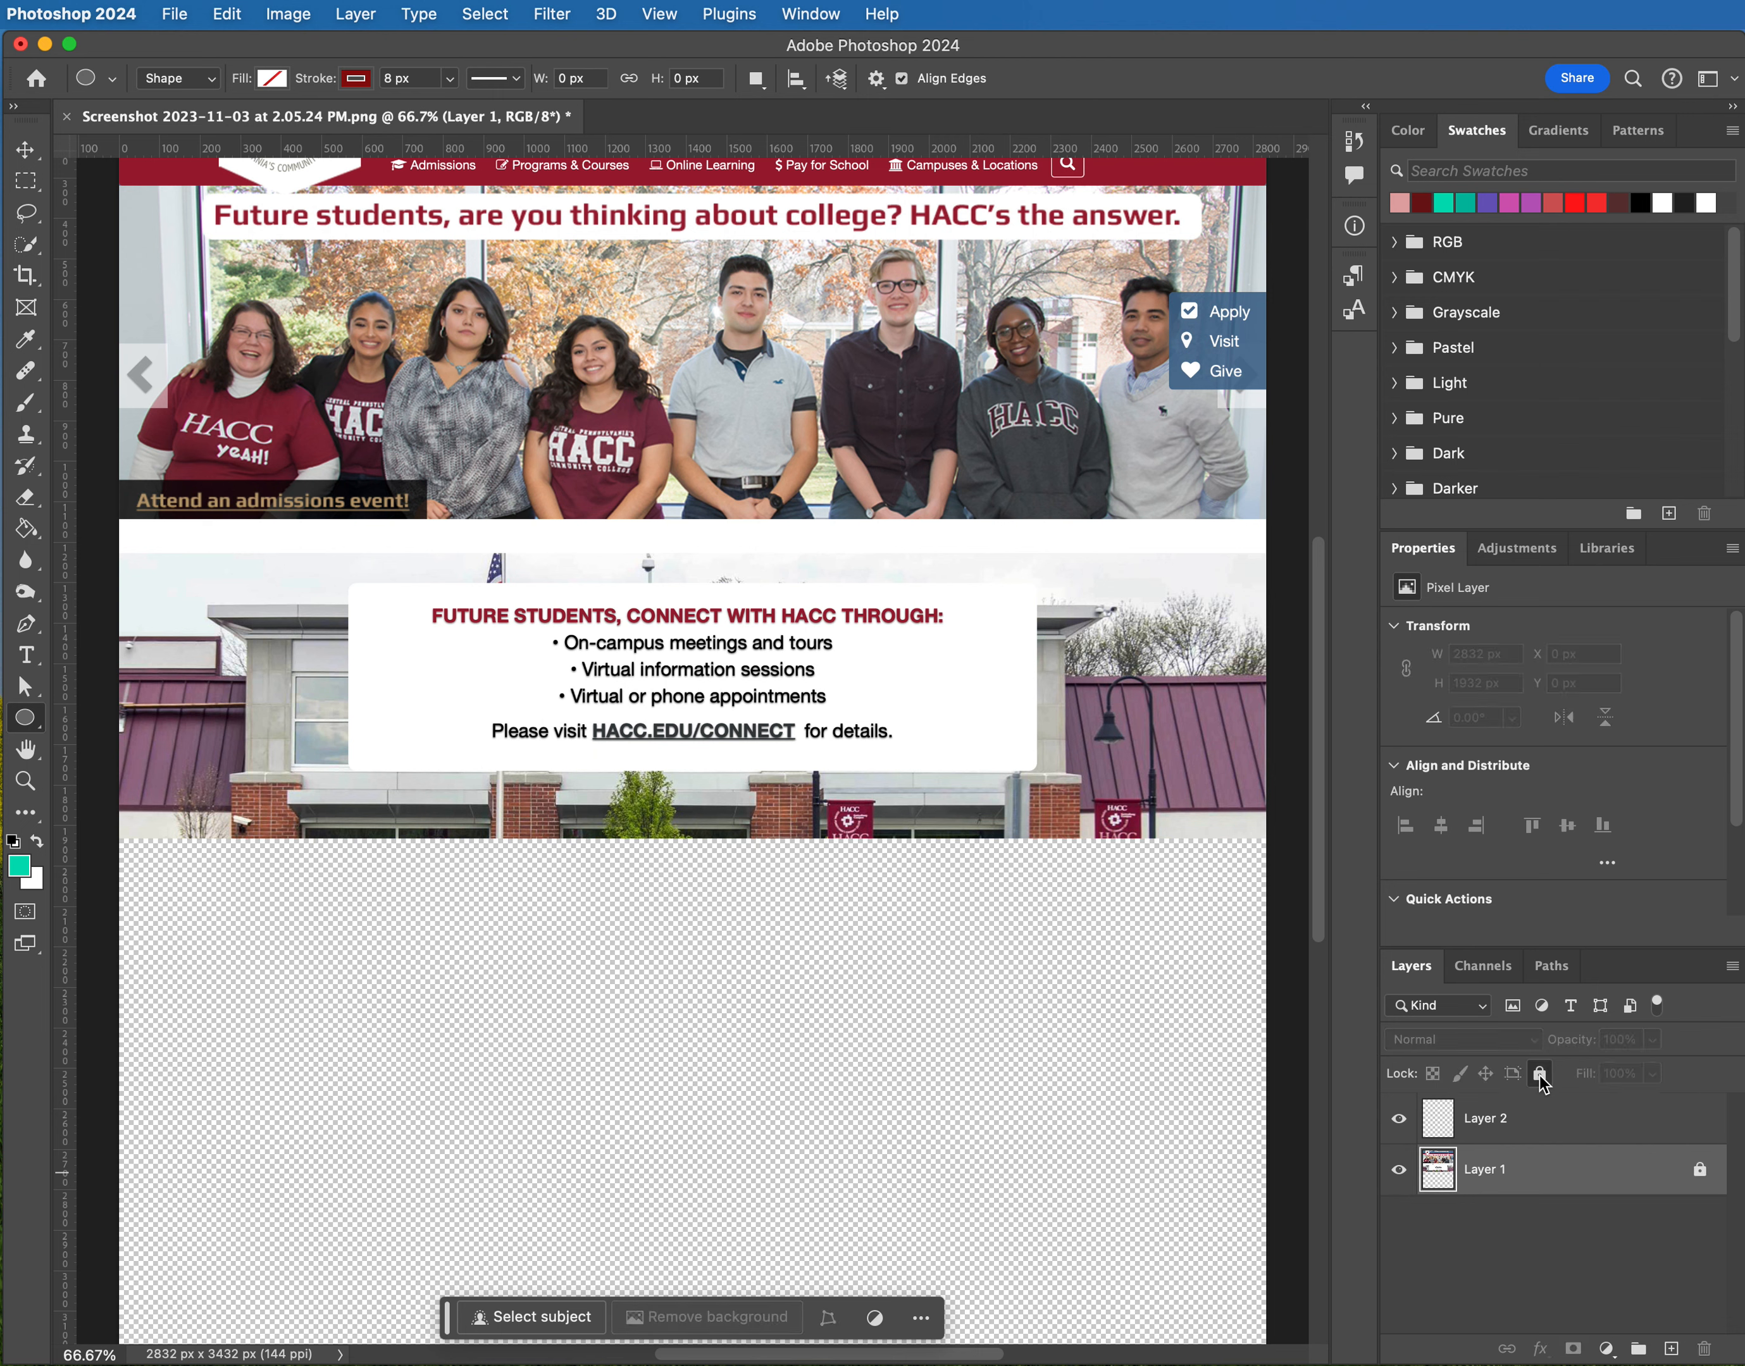
pyautogui.click(1546, 1126)
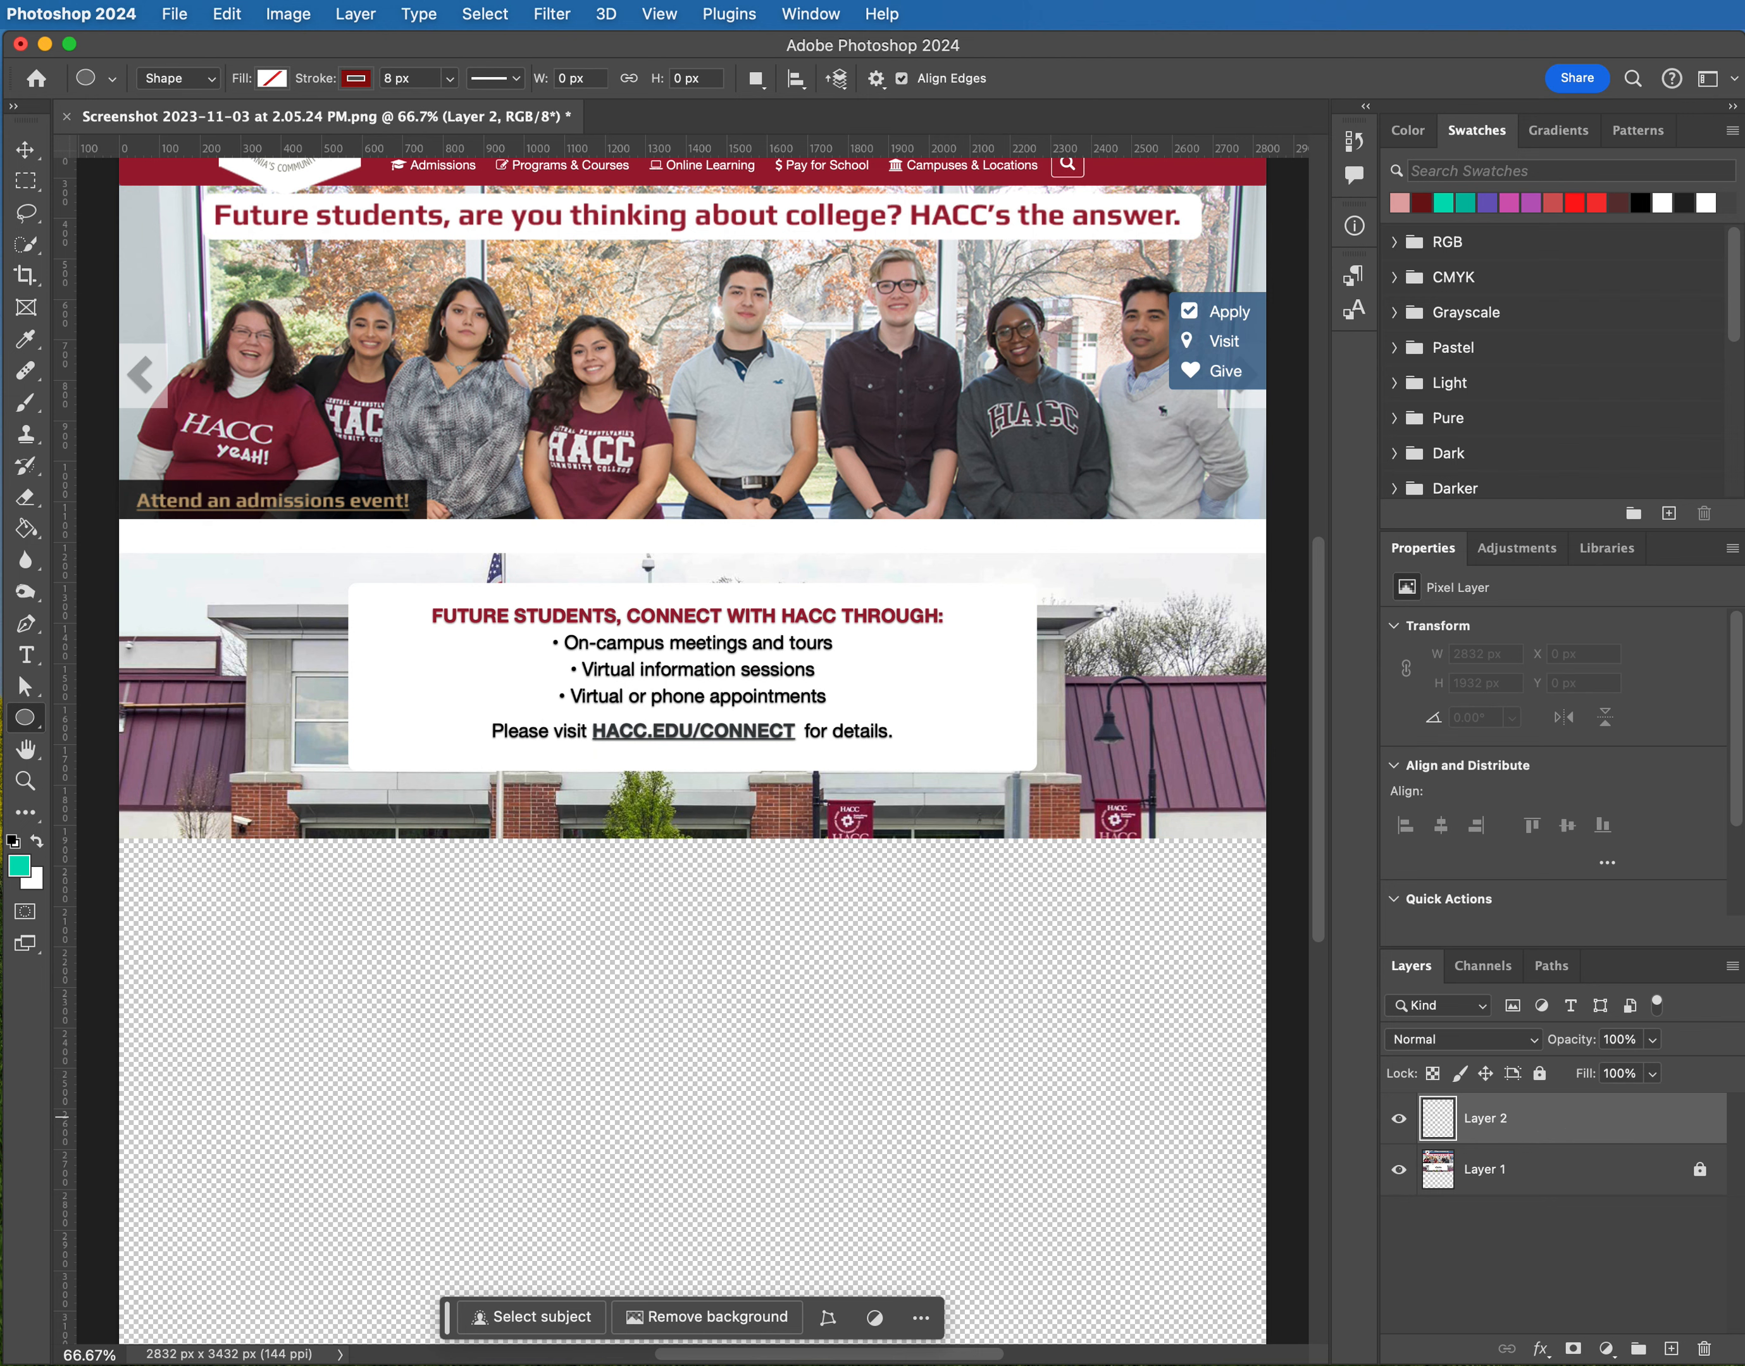
# Place the desktop file "Screenshot 2023-11-03 at 2.06.01 PM" in the document and move it down over the lower part of the campus building
pyautogui.press('super+Tab')
pyautogui.moveTo(655, 1004); pyautogui.dragTo(640, 984)
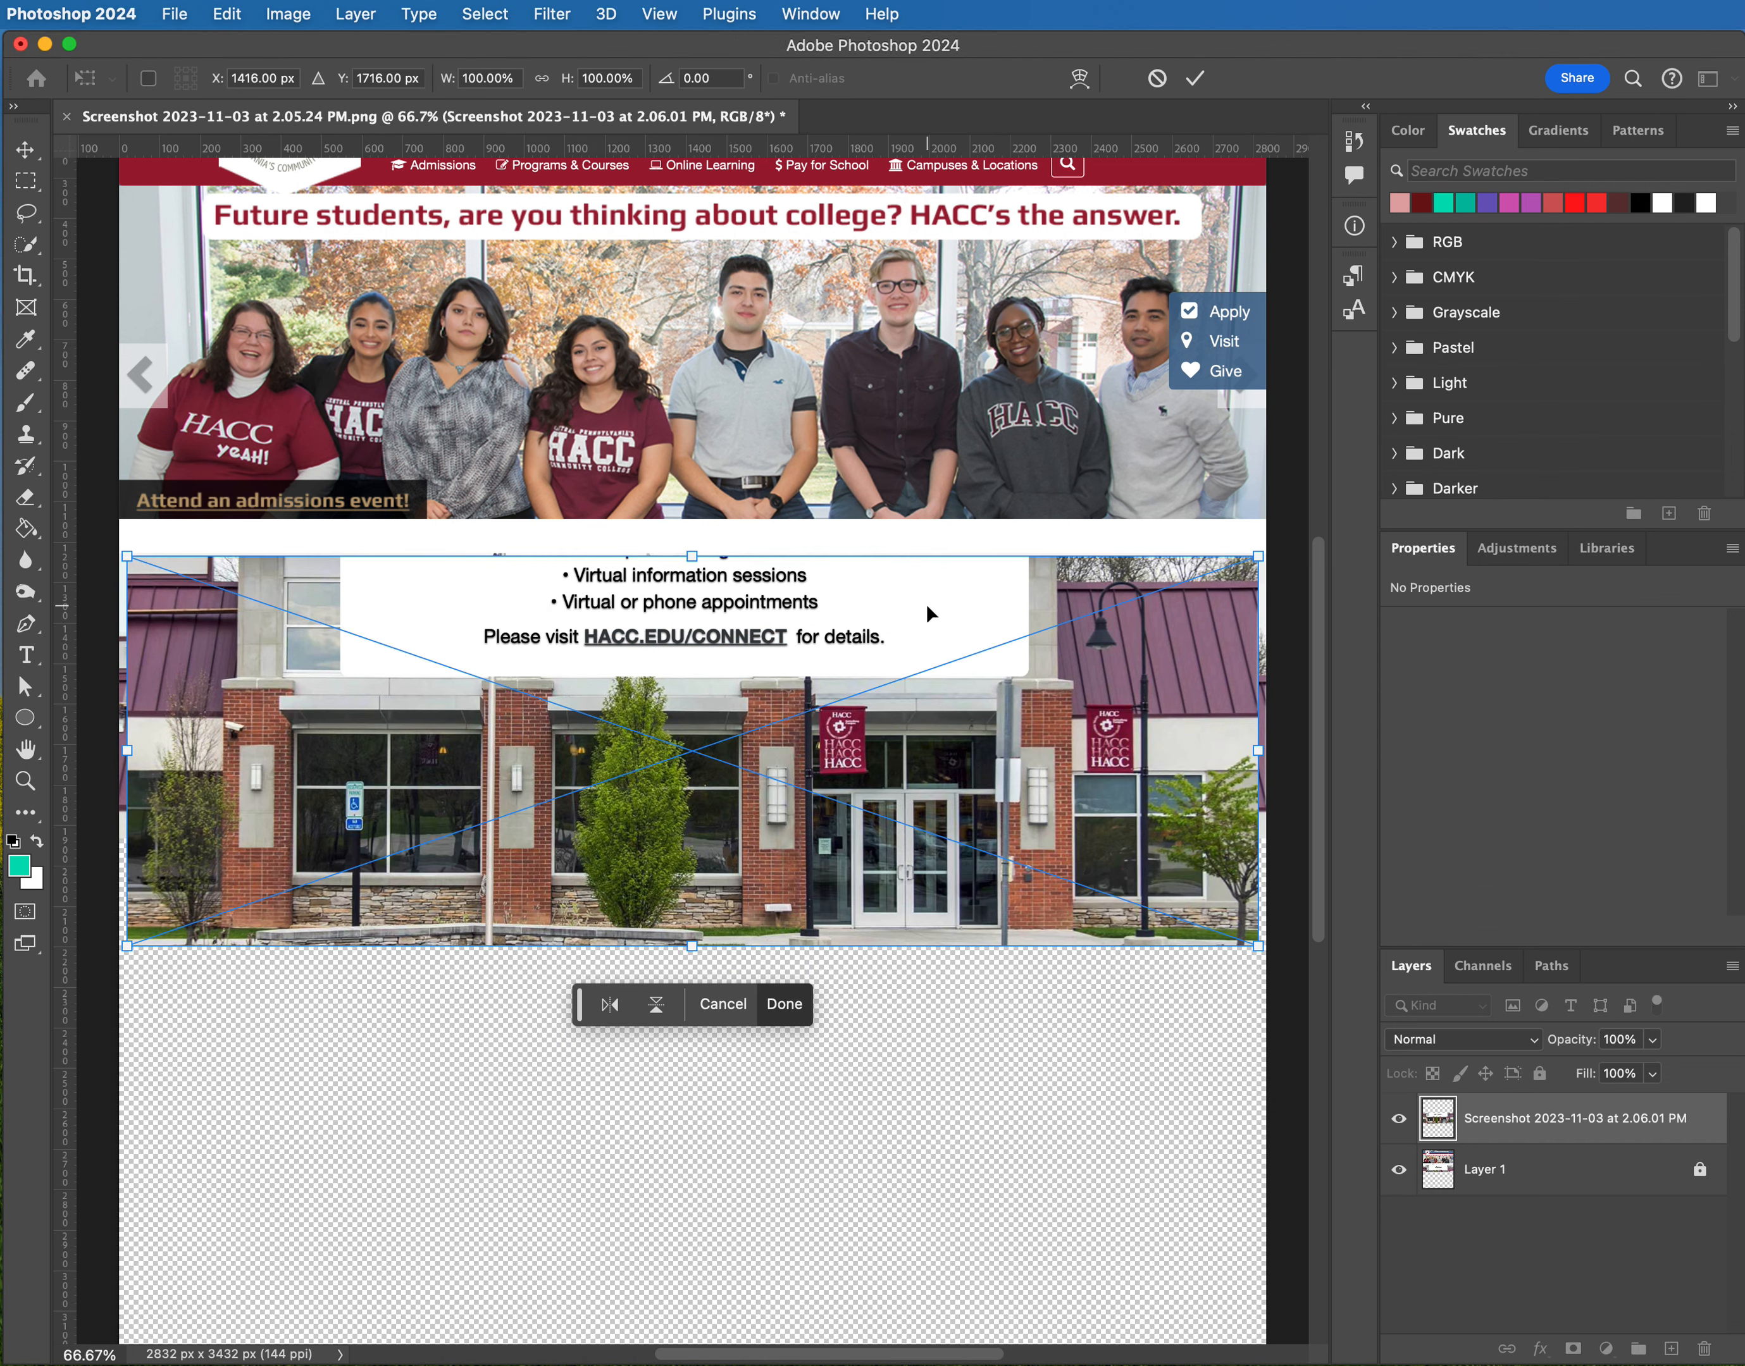
pyautogui.moveTo(849, 627); pyautogui.dragTo(840, 931)
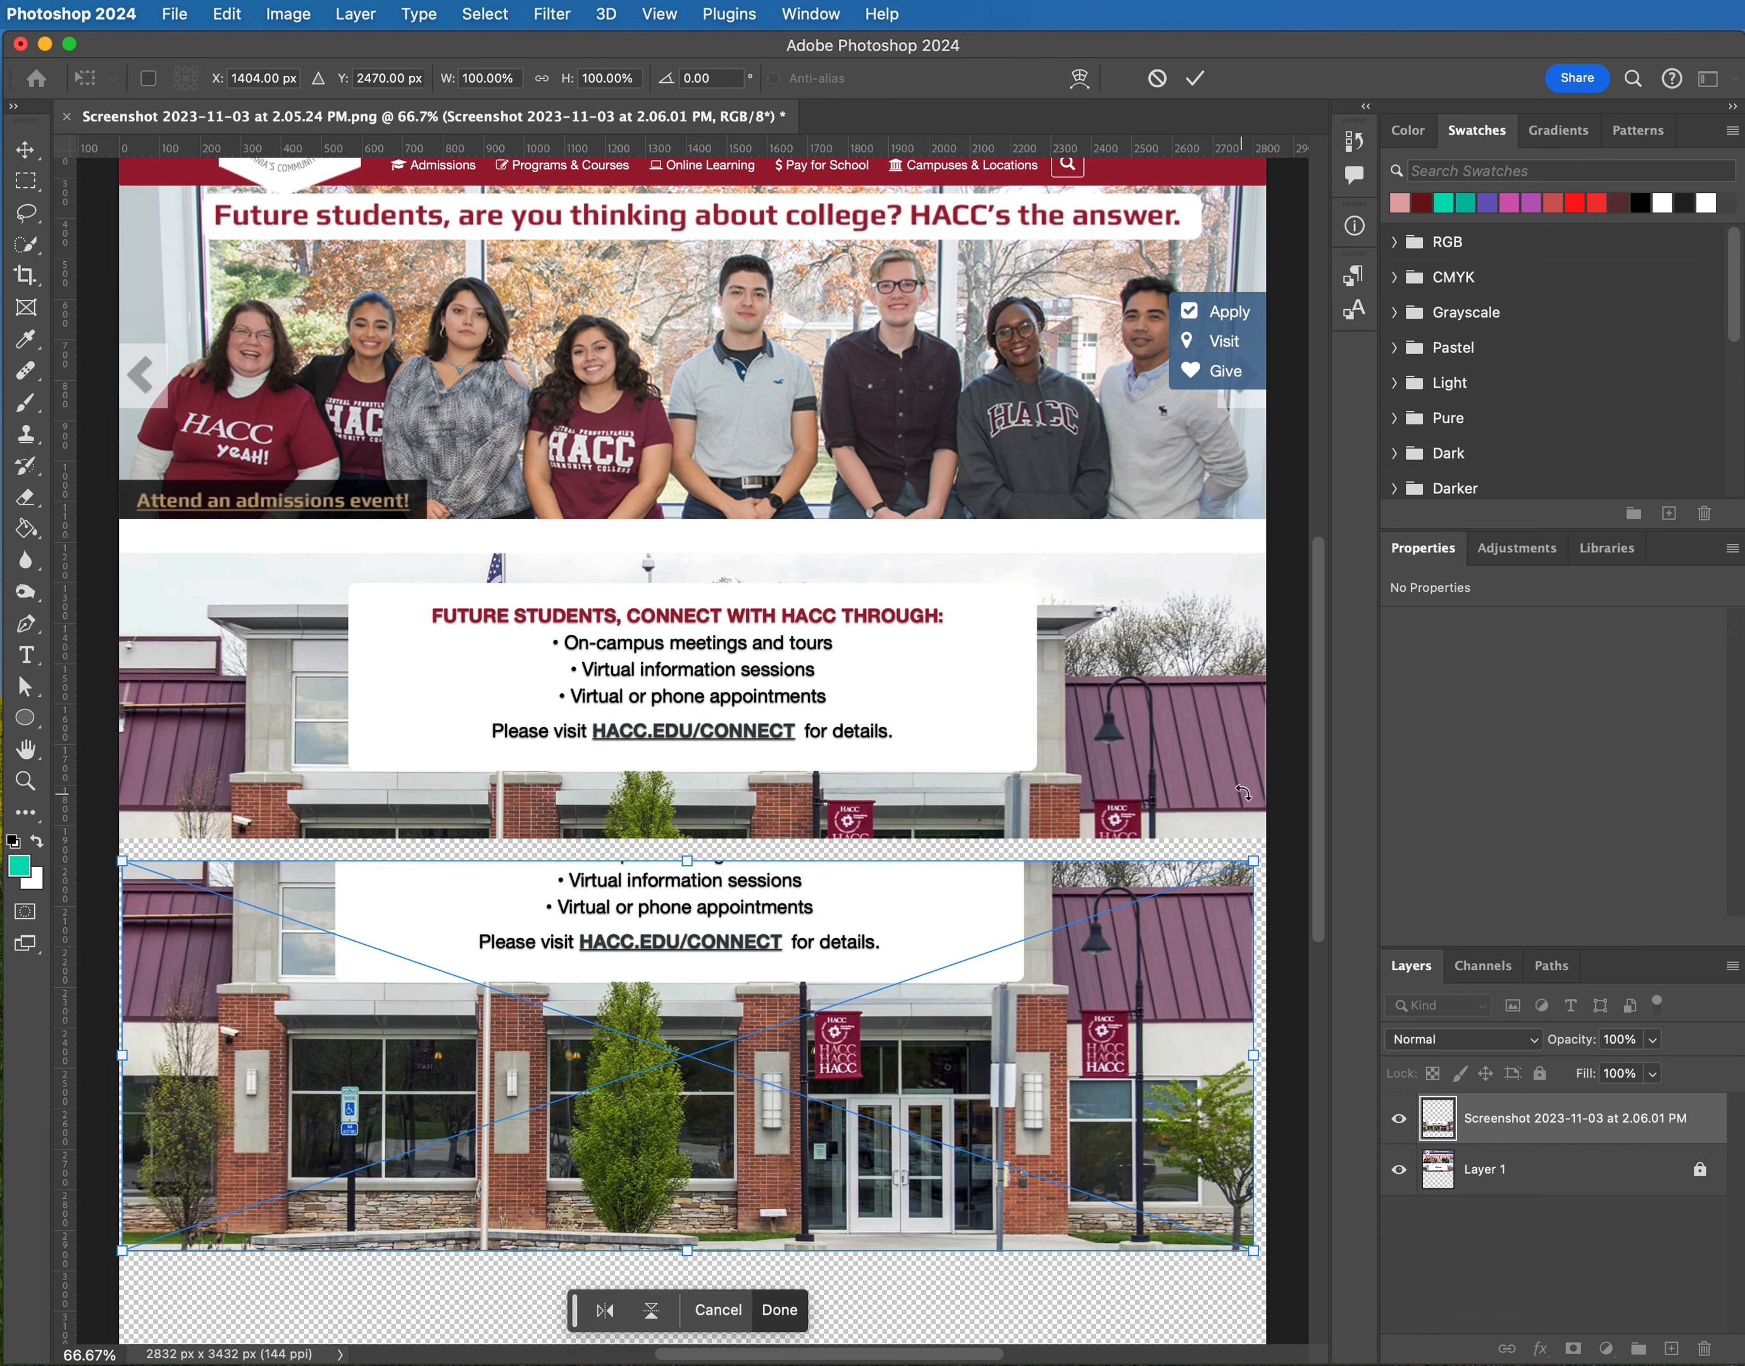
pyautogui.moveTo(1125, 921); pyautogui.dragTo(1131, 797)
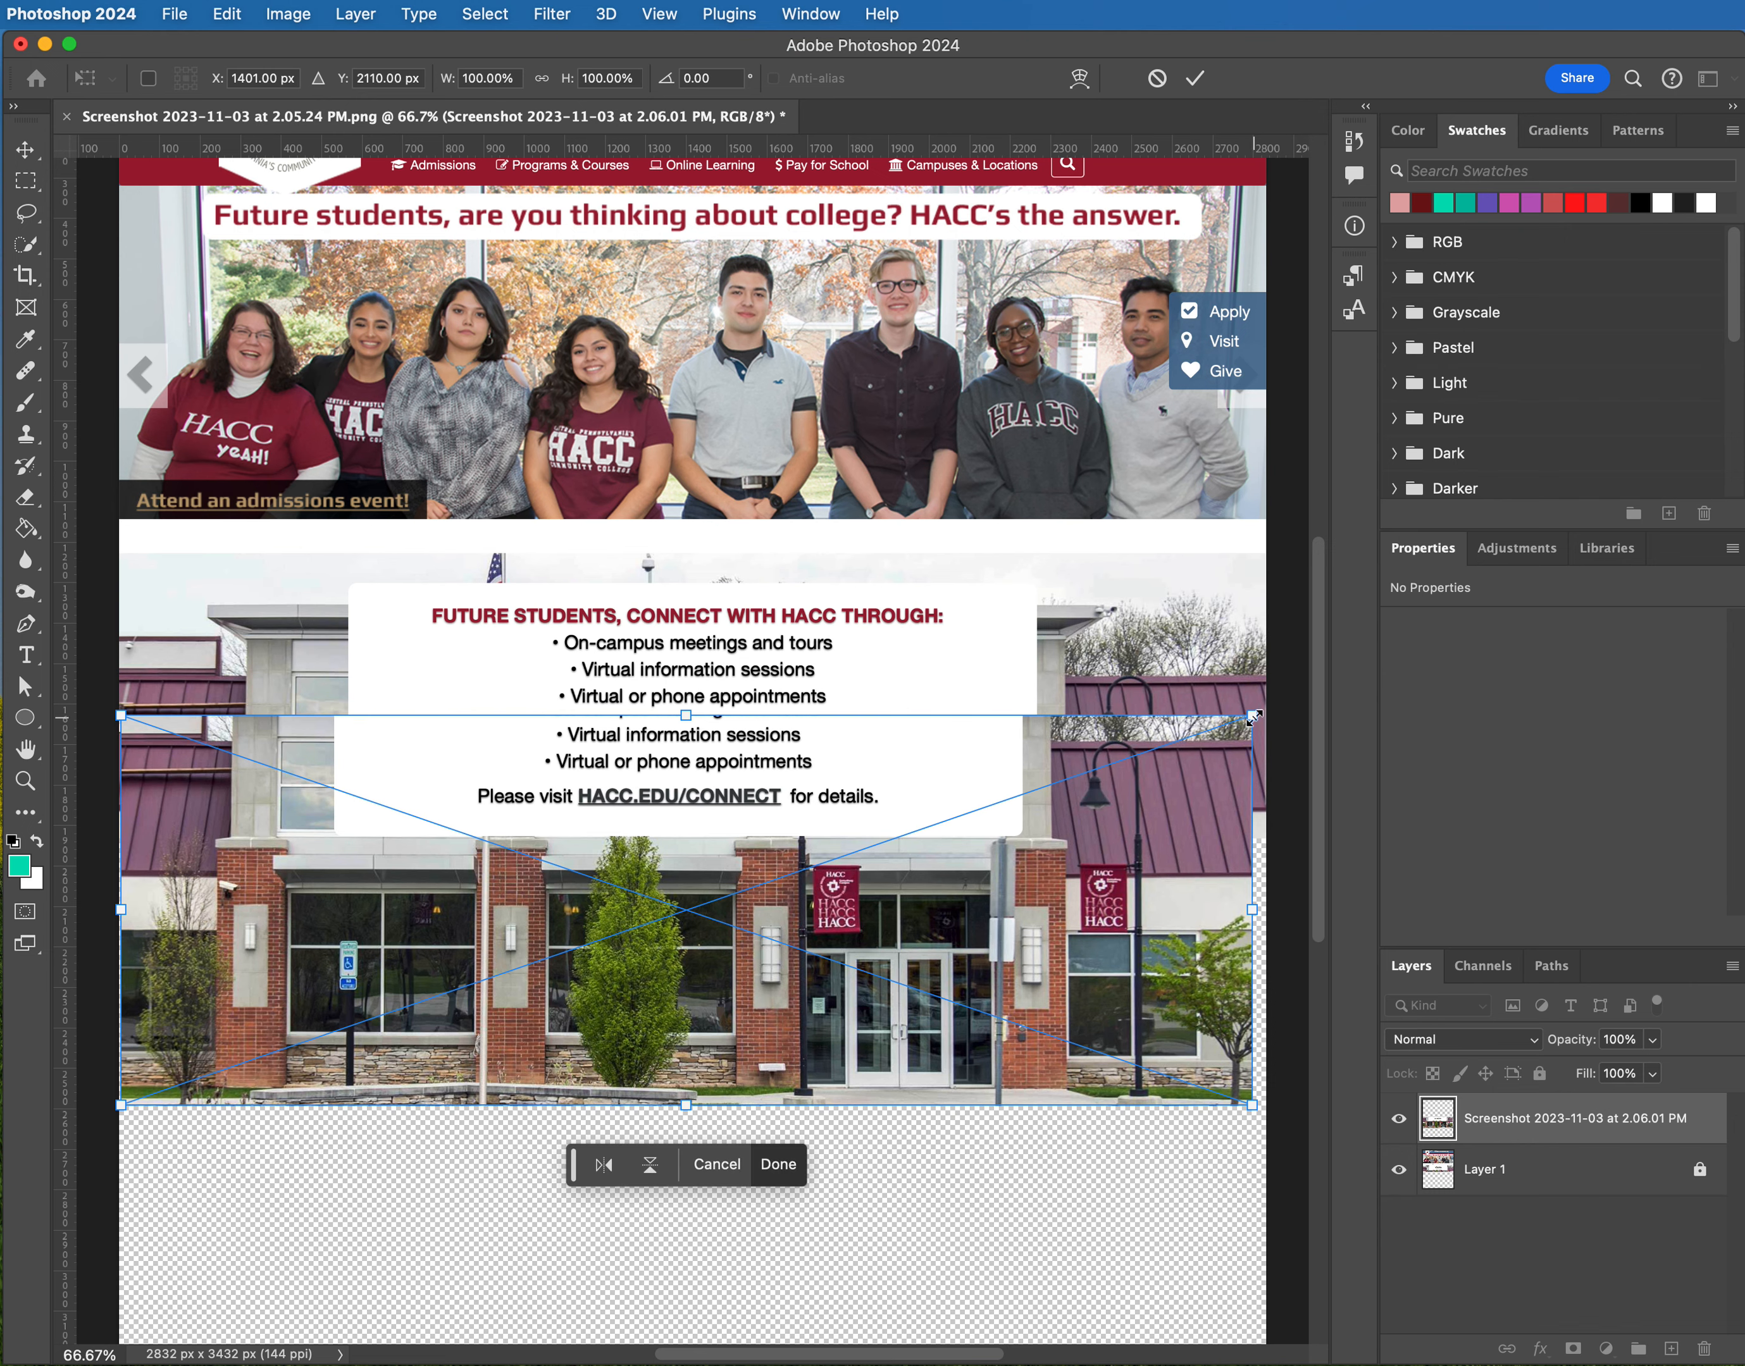
# Scale the placed screenshot to about 100.72% with its right edge at the canvas edge, and nudge it right to X 1430 px
pyautogui.moveTo(1252, 717); pyautogui.dragTo(1266, 717)
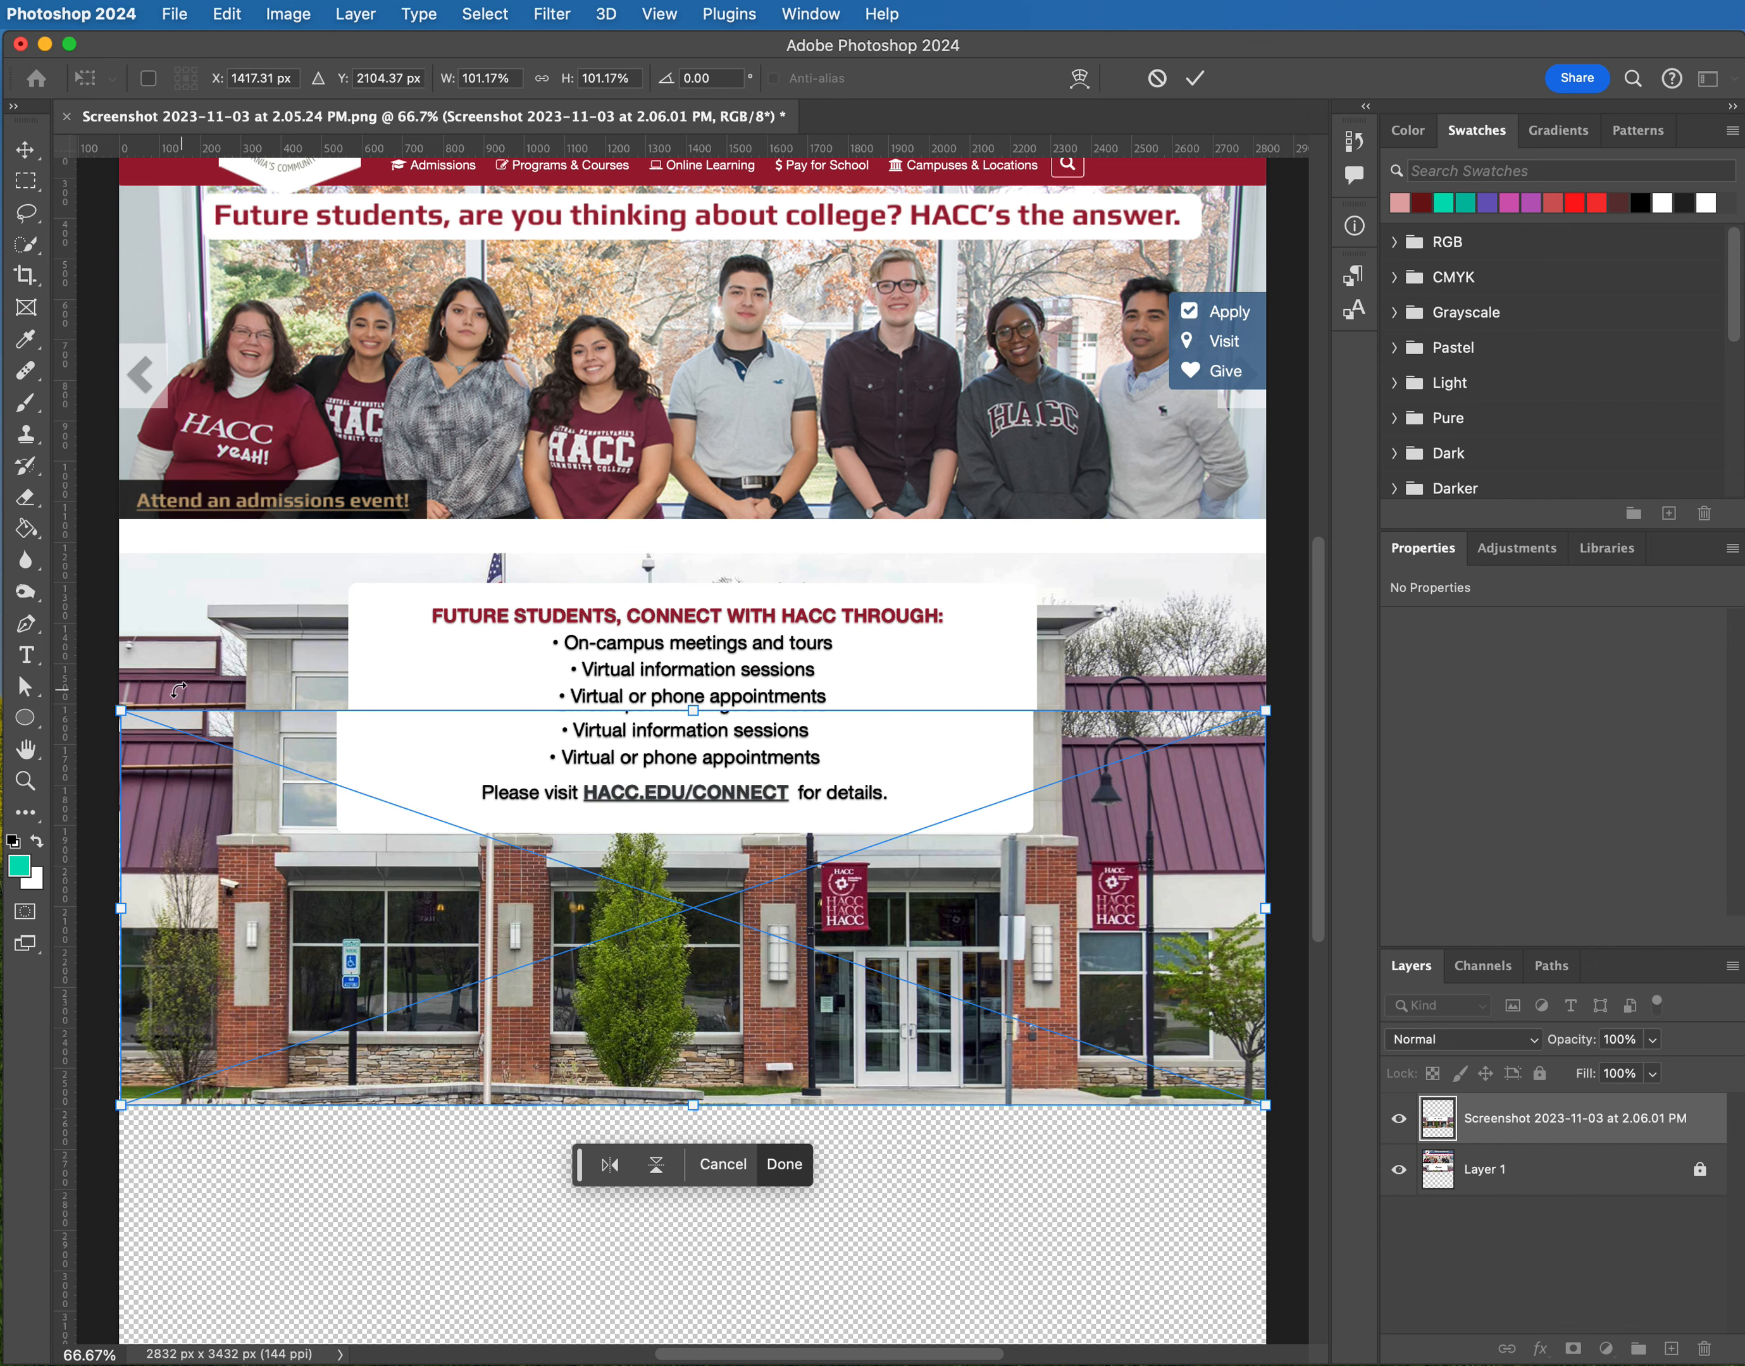
pyautogui.moveTo(121, 714); pyautogui.dragTo(125, 713)
pyautogui.press('Right')
pyautogui.press('Right')
pyautogui.press('Right')
pyautogui.press('Right')
pyautogui.press('Right')
pyautogui.press('Right')
pyautogui.press('Right')
pyautogui.press('Right')
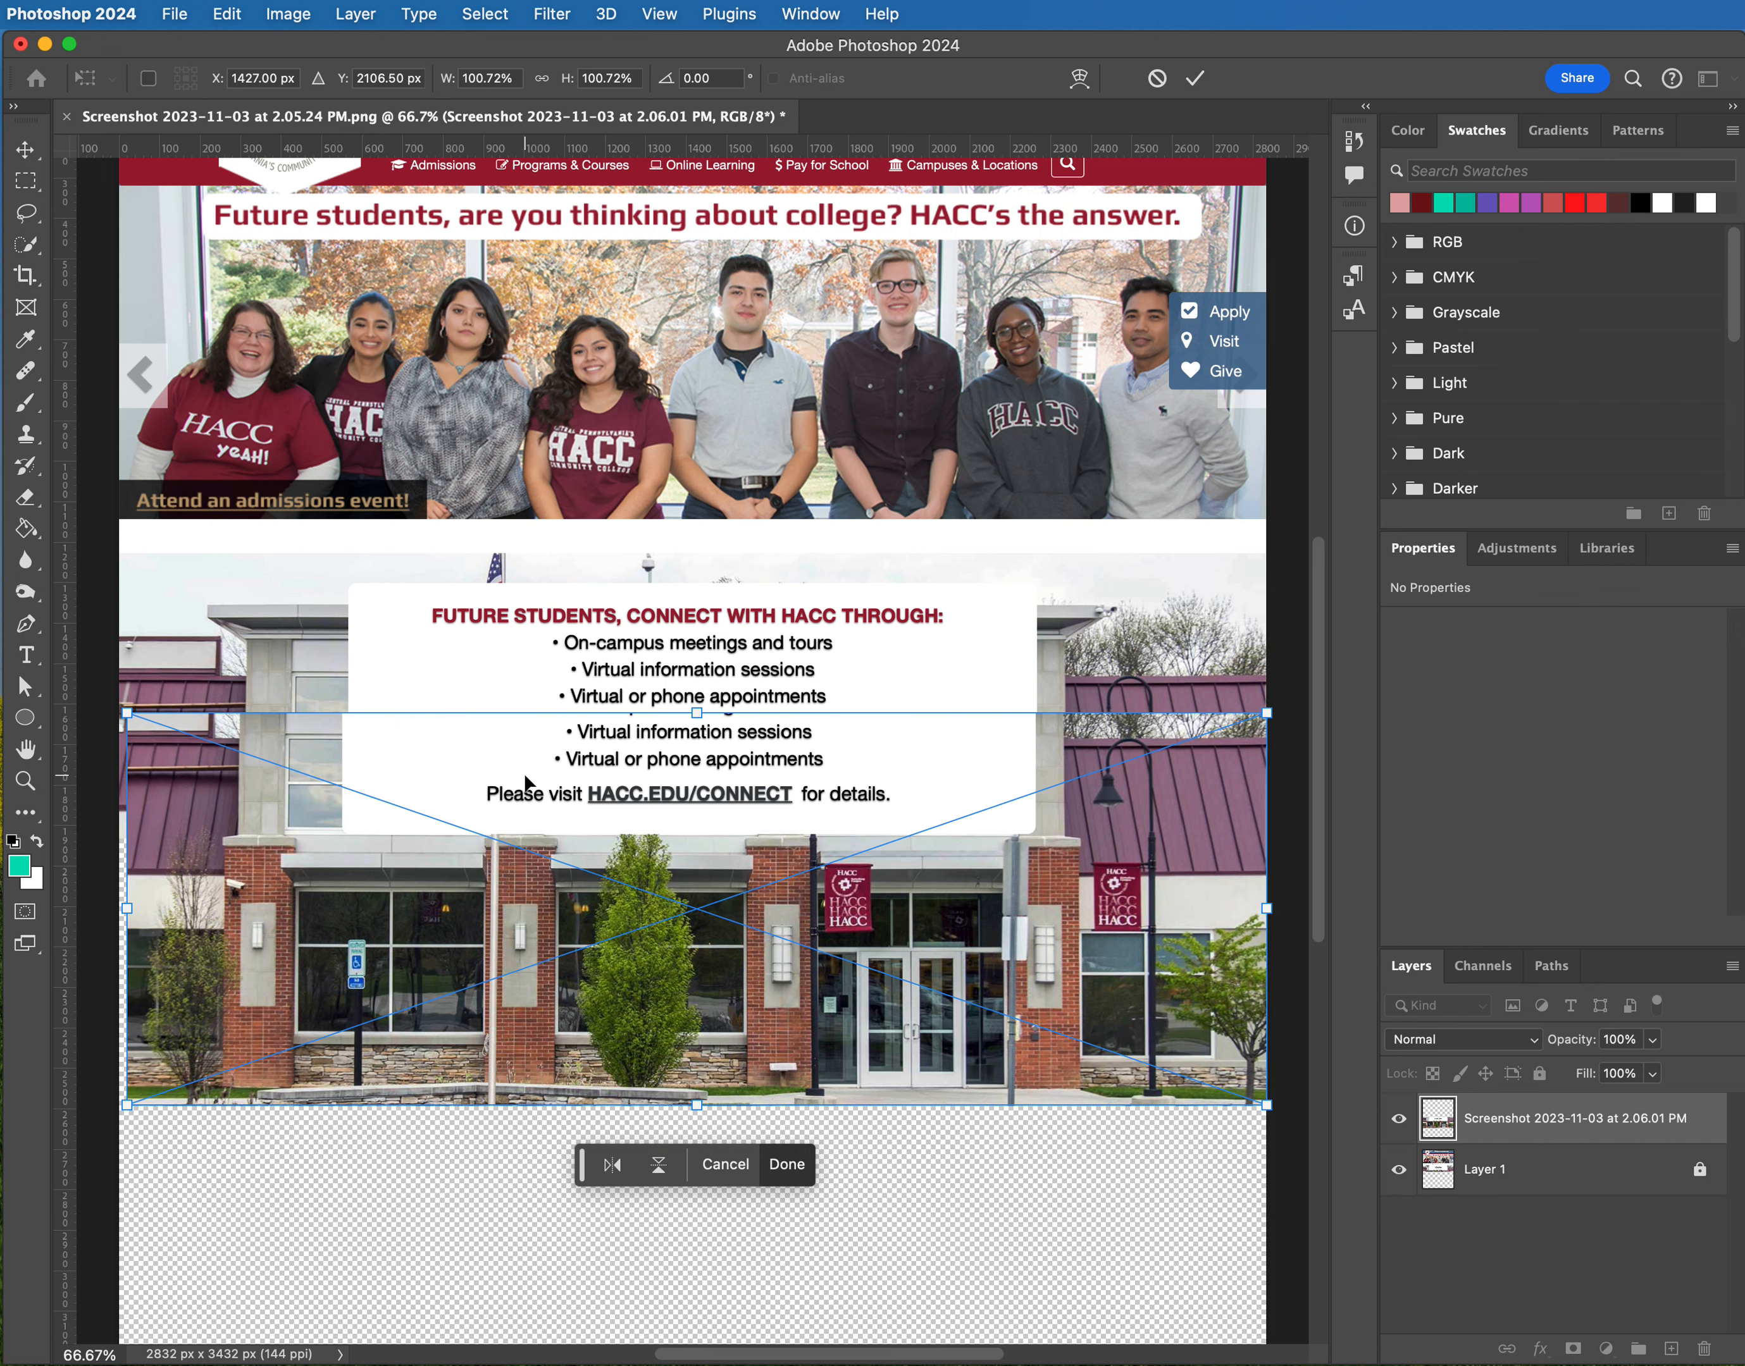
pyautogui.press('Left')
pyautogui.press('Left')
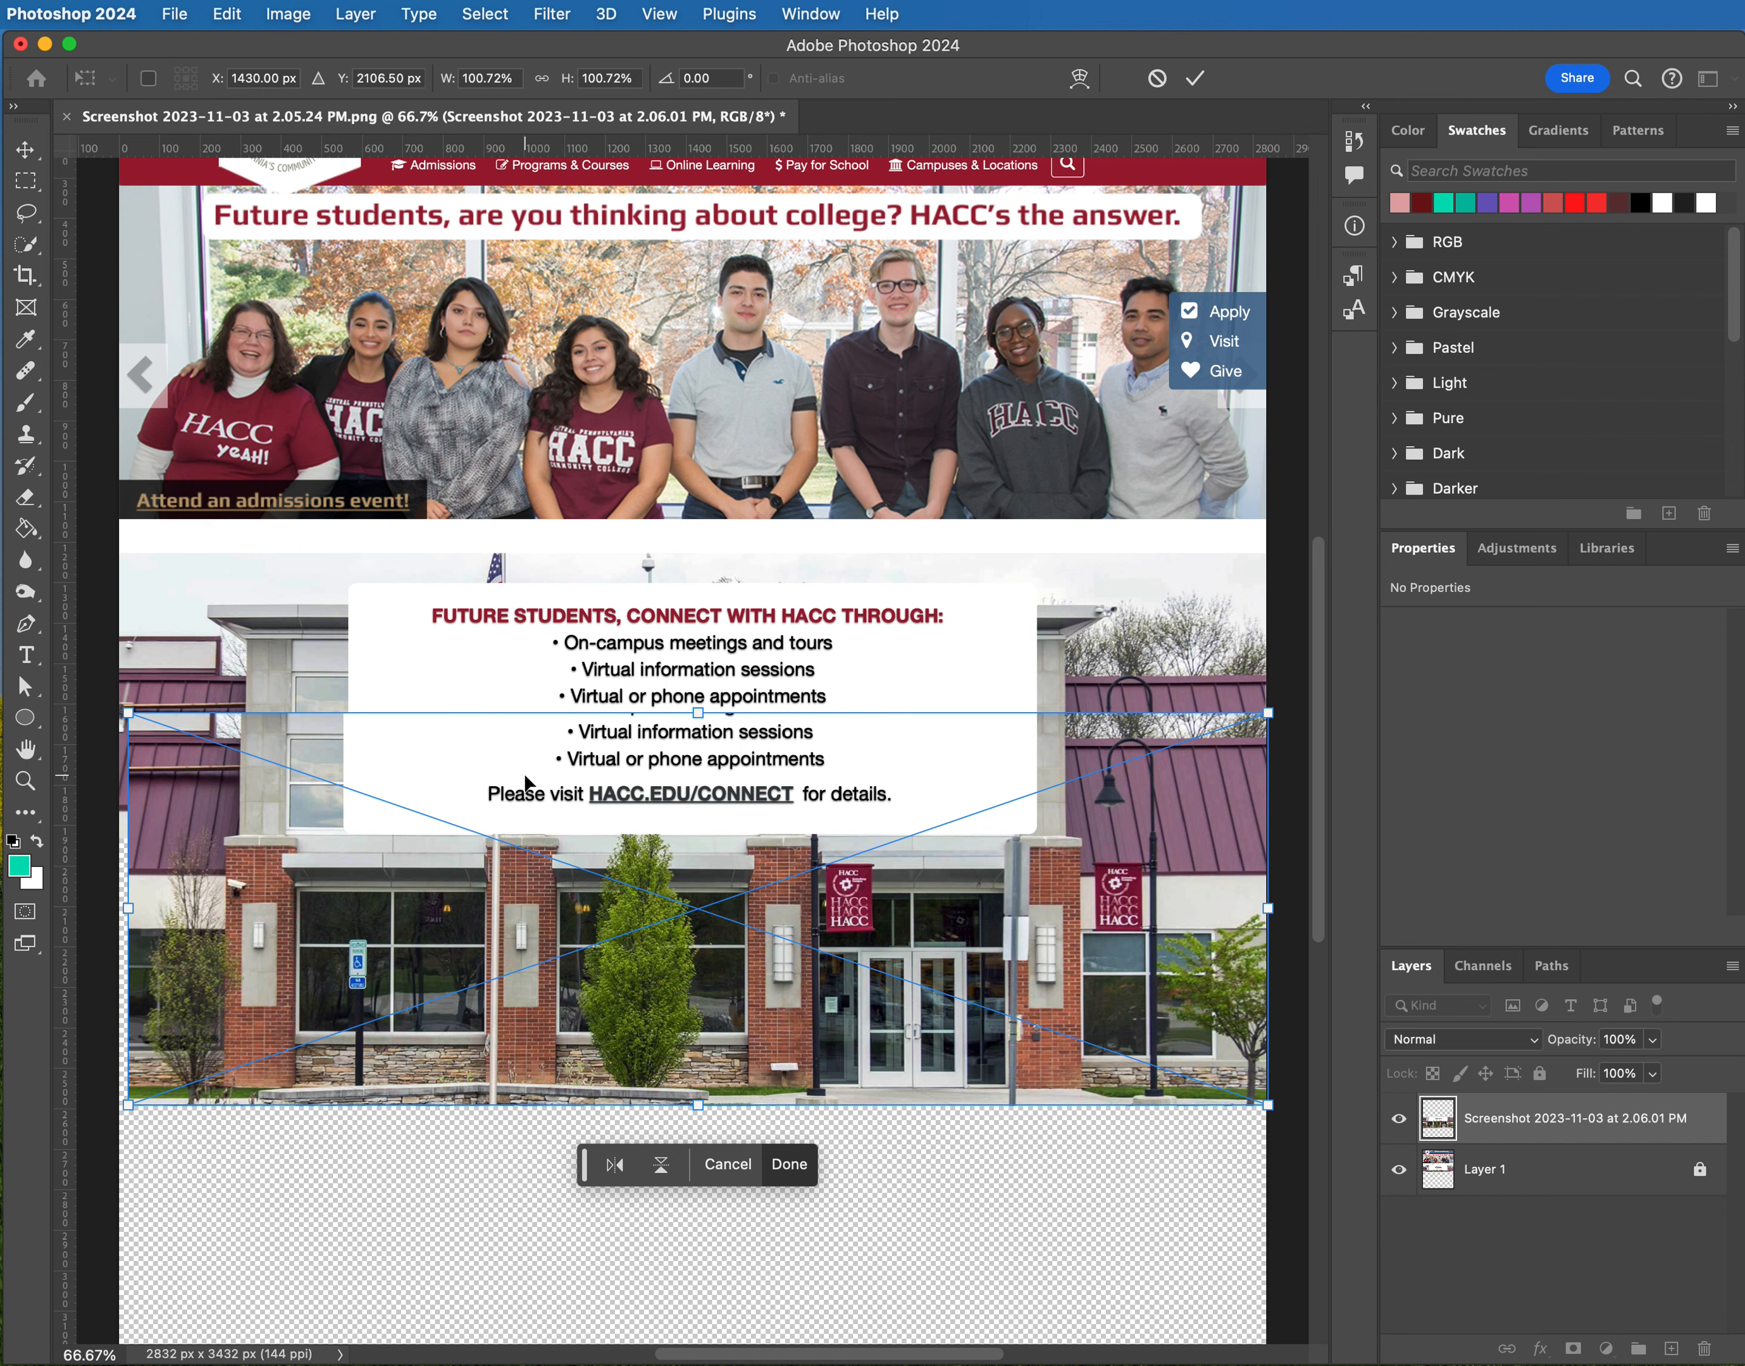
# Reduce the placed screenshot's scale to about 100.07%, shift it to X 1437 px, and commit the placement
pyautogui.click(127, 713)
pyautogui.moveTo(128, 713); pyautogui.dragTo(134, 716)
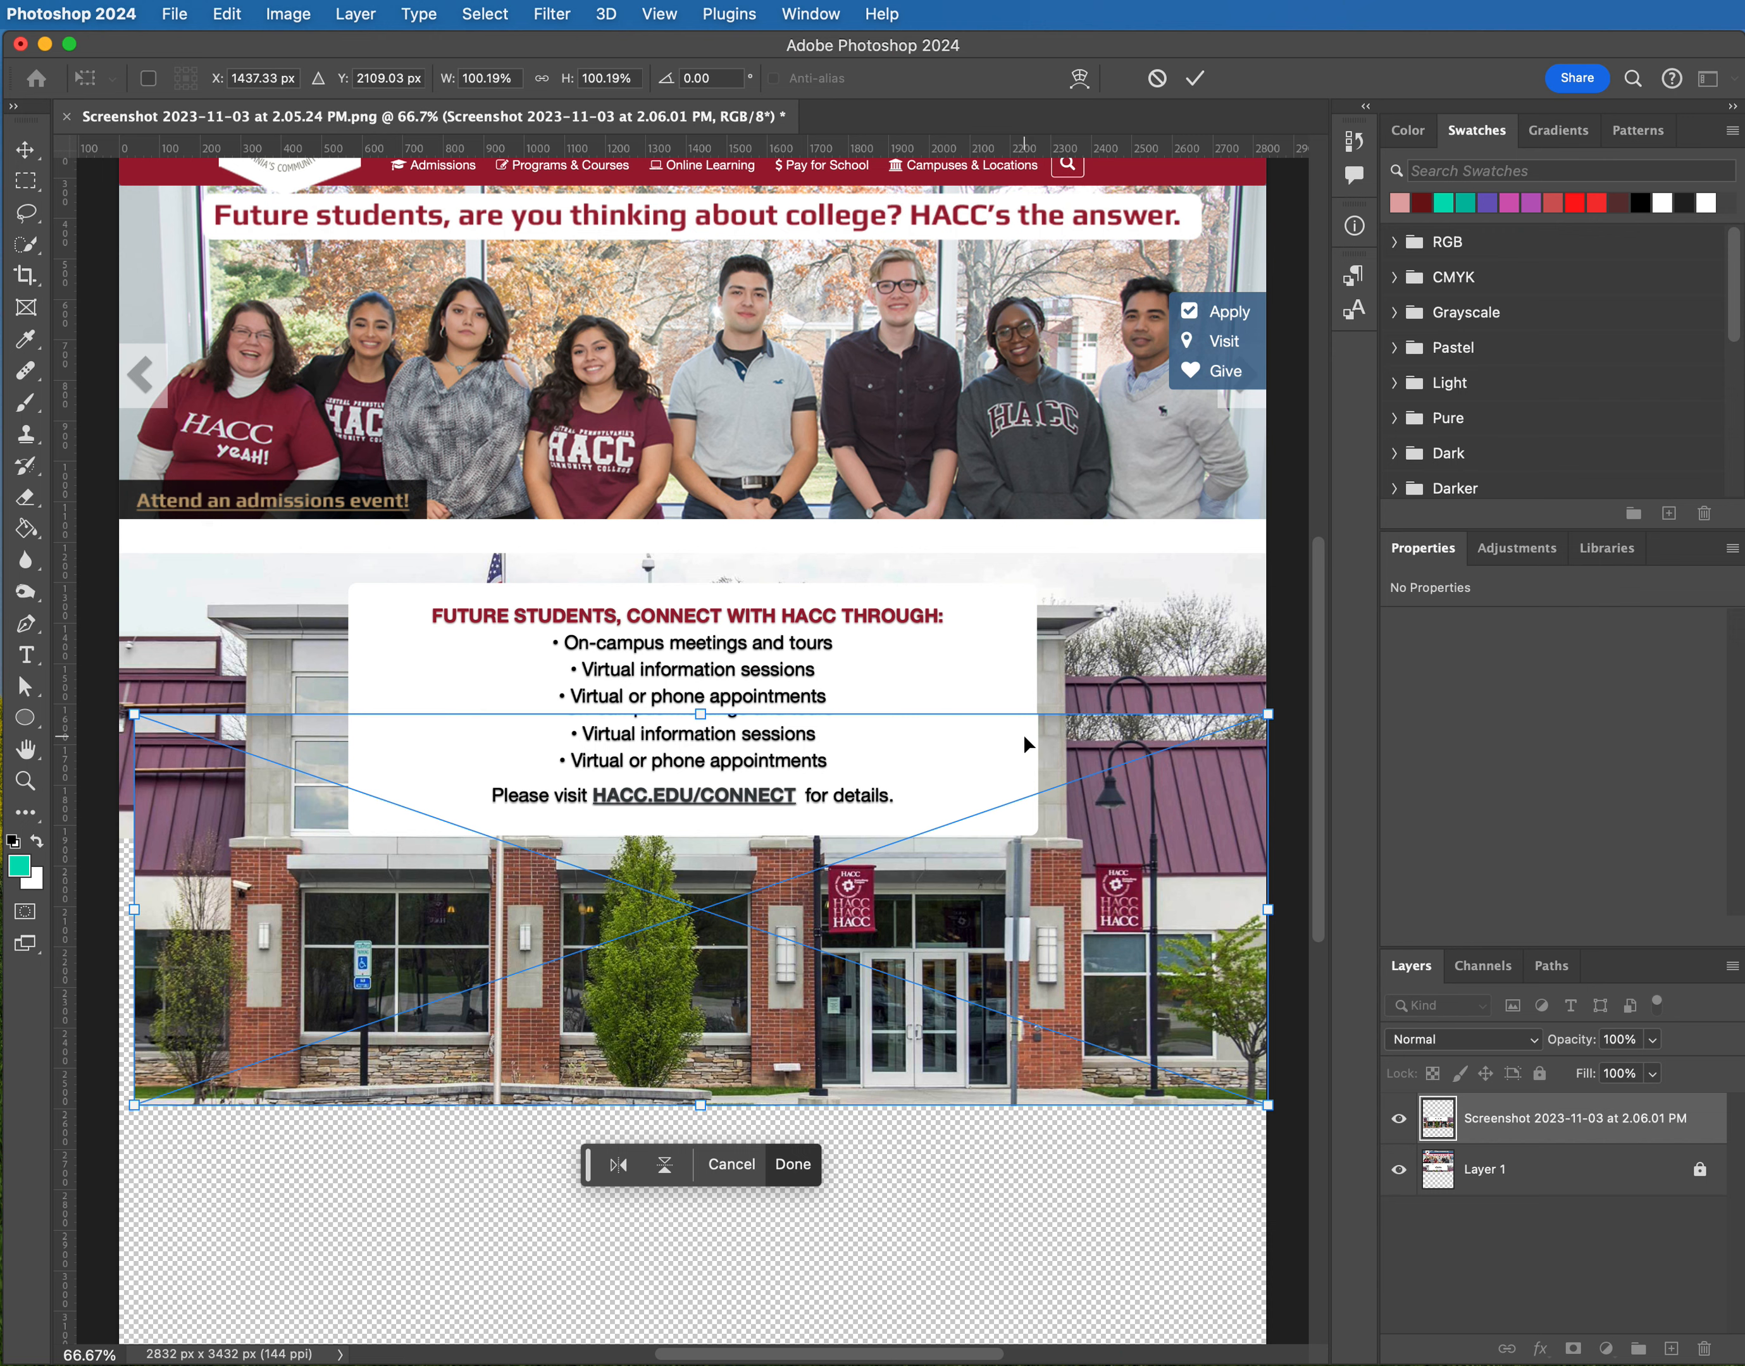
pyautogui.press('Left')
pyautogui.press('Left')
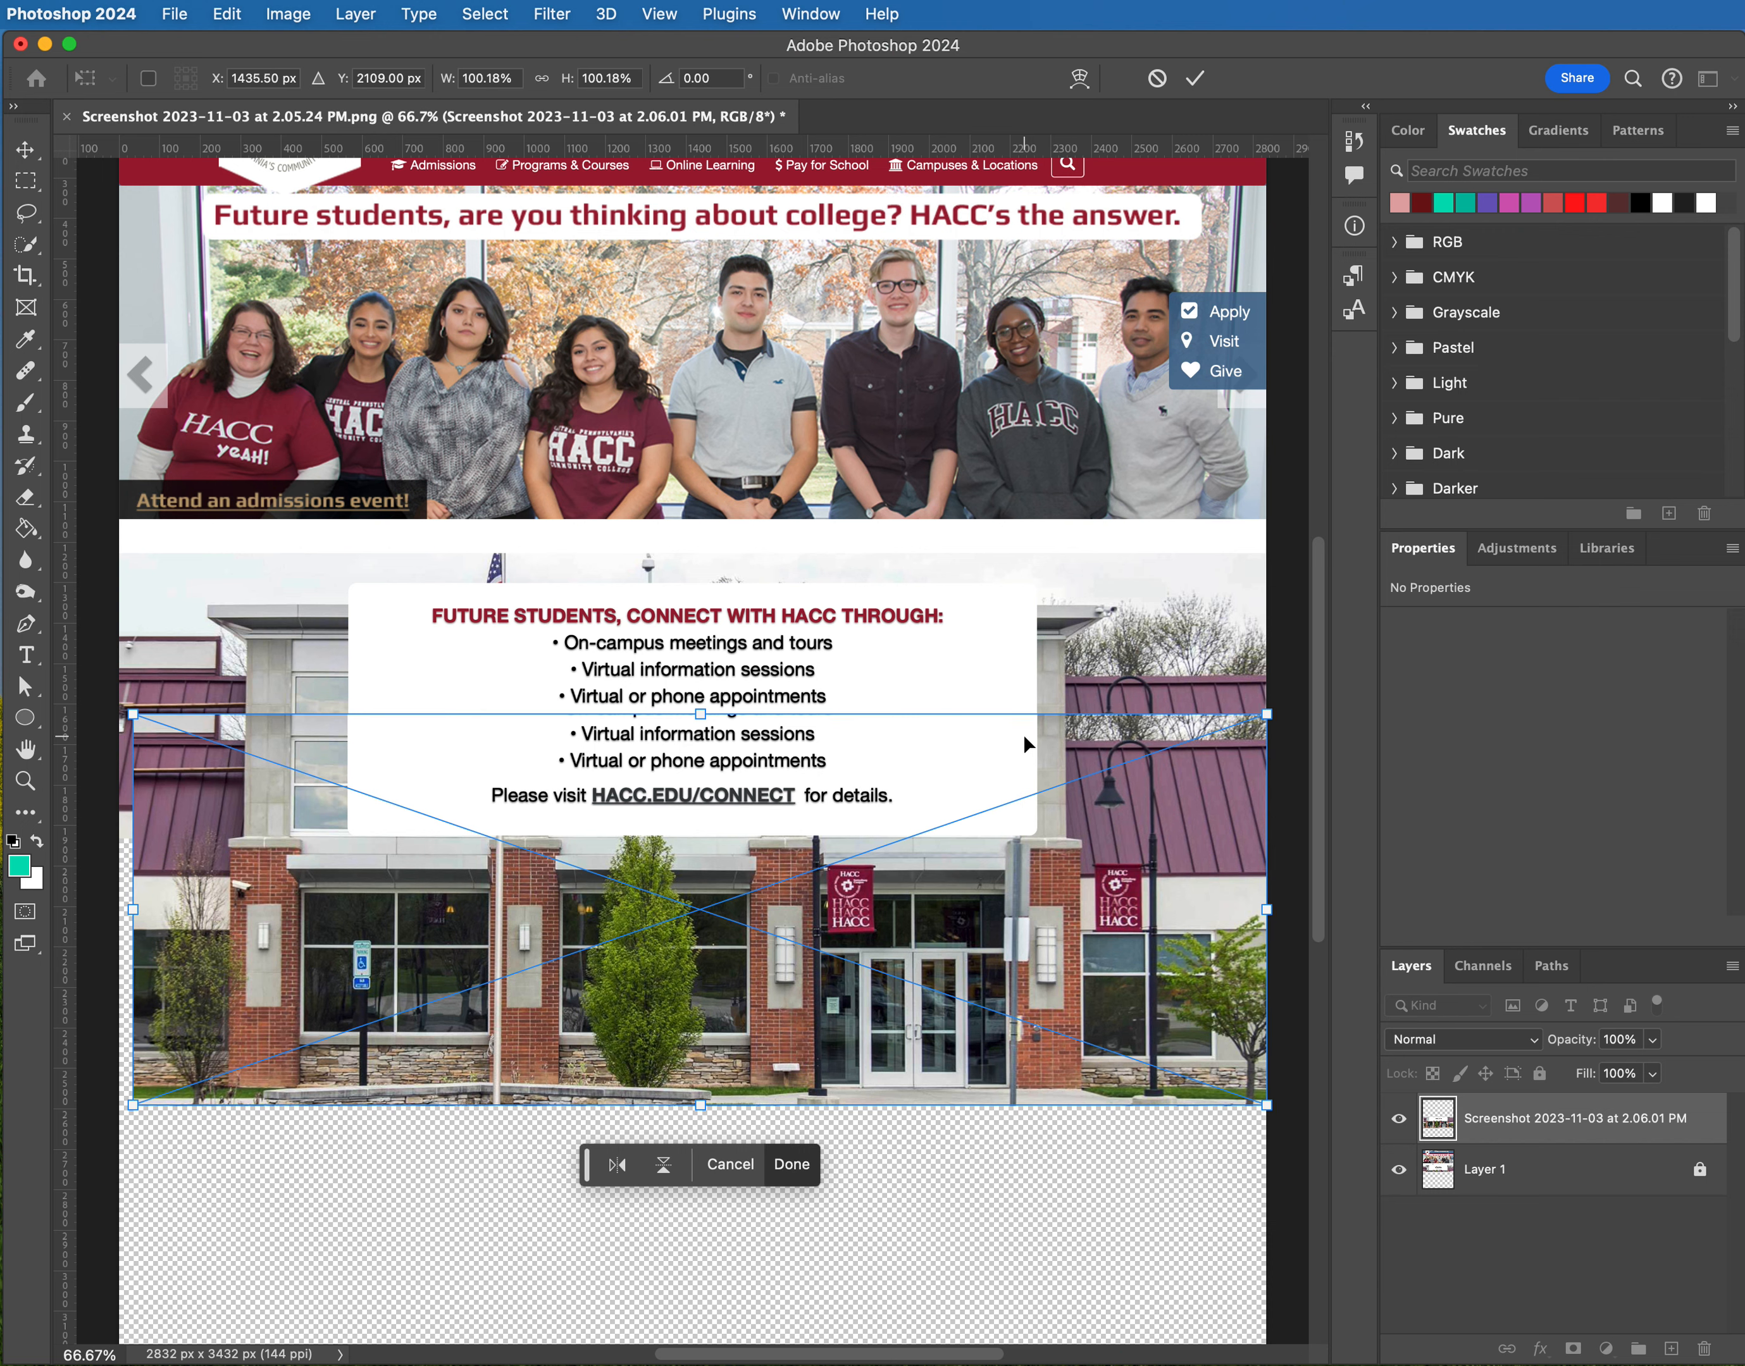
pyautogui.moveTo(129, 714); pyautogui.dragTo(148, 711)
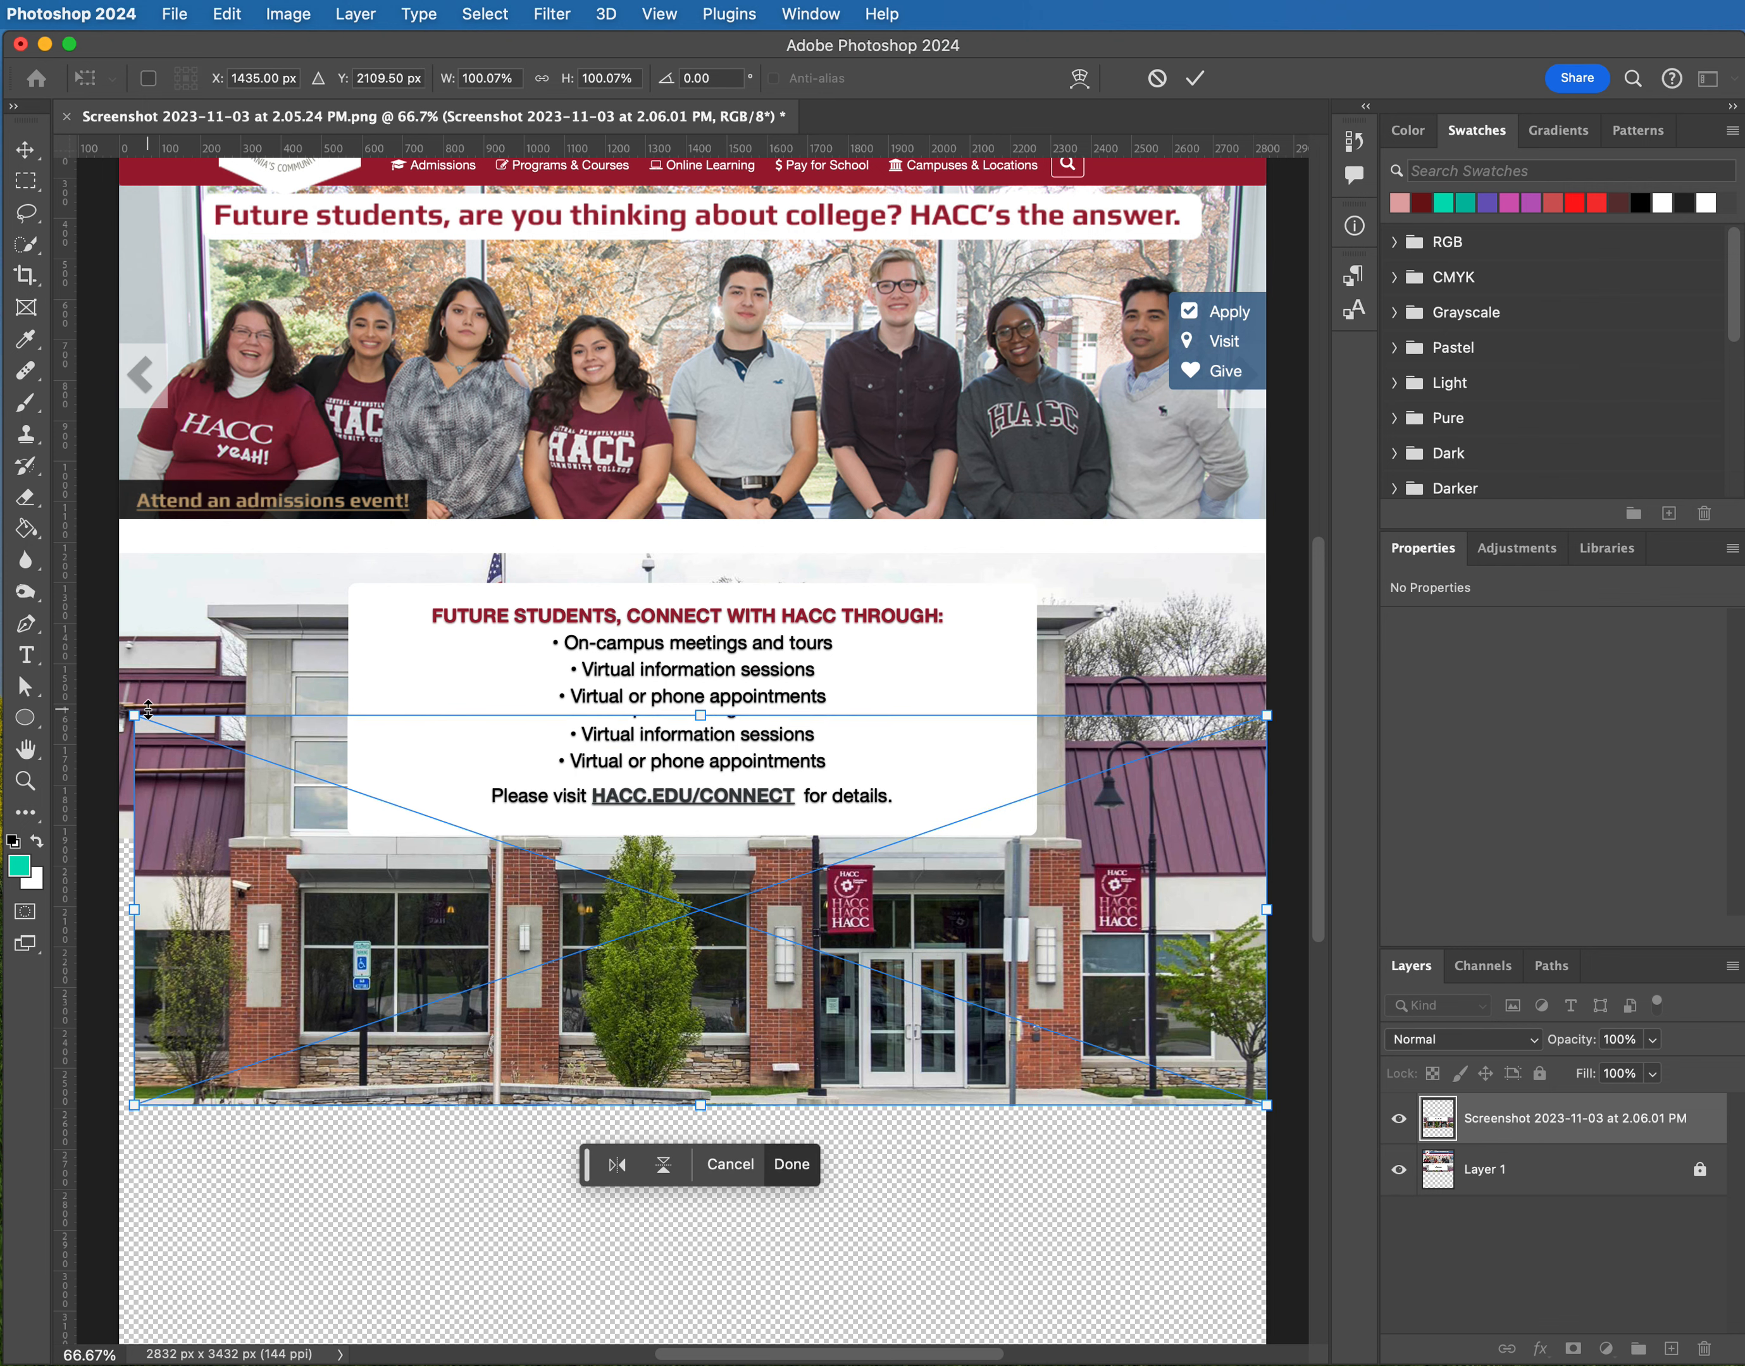
pyautogui.press('Right')
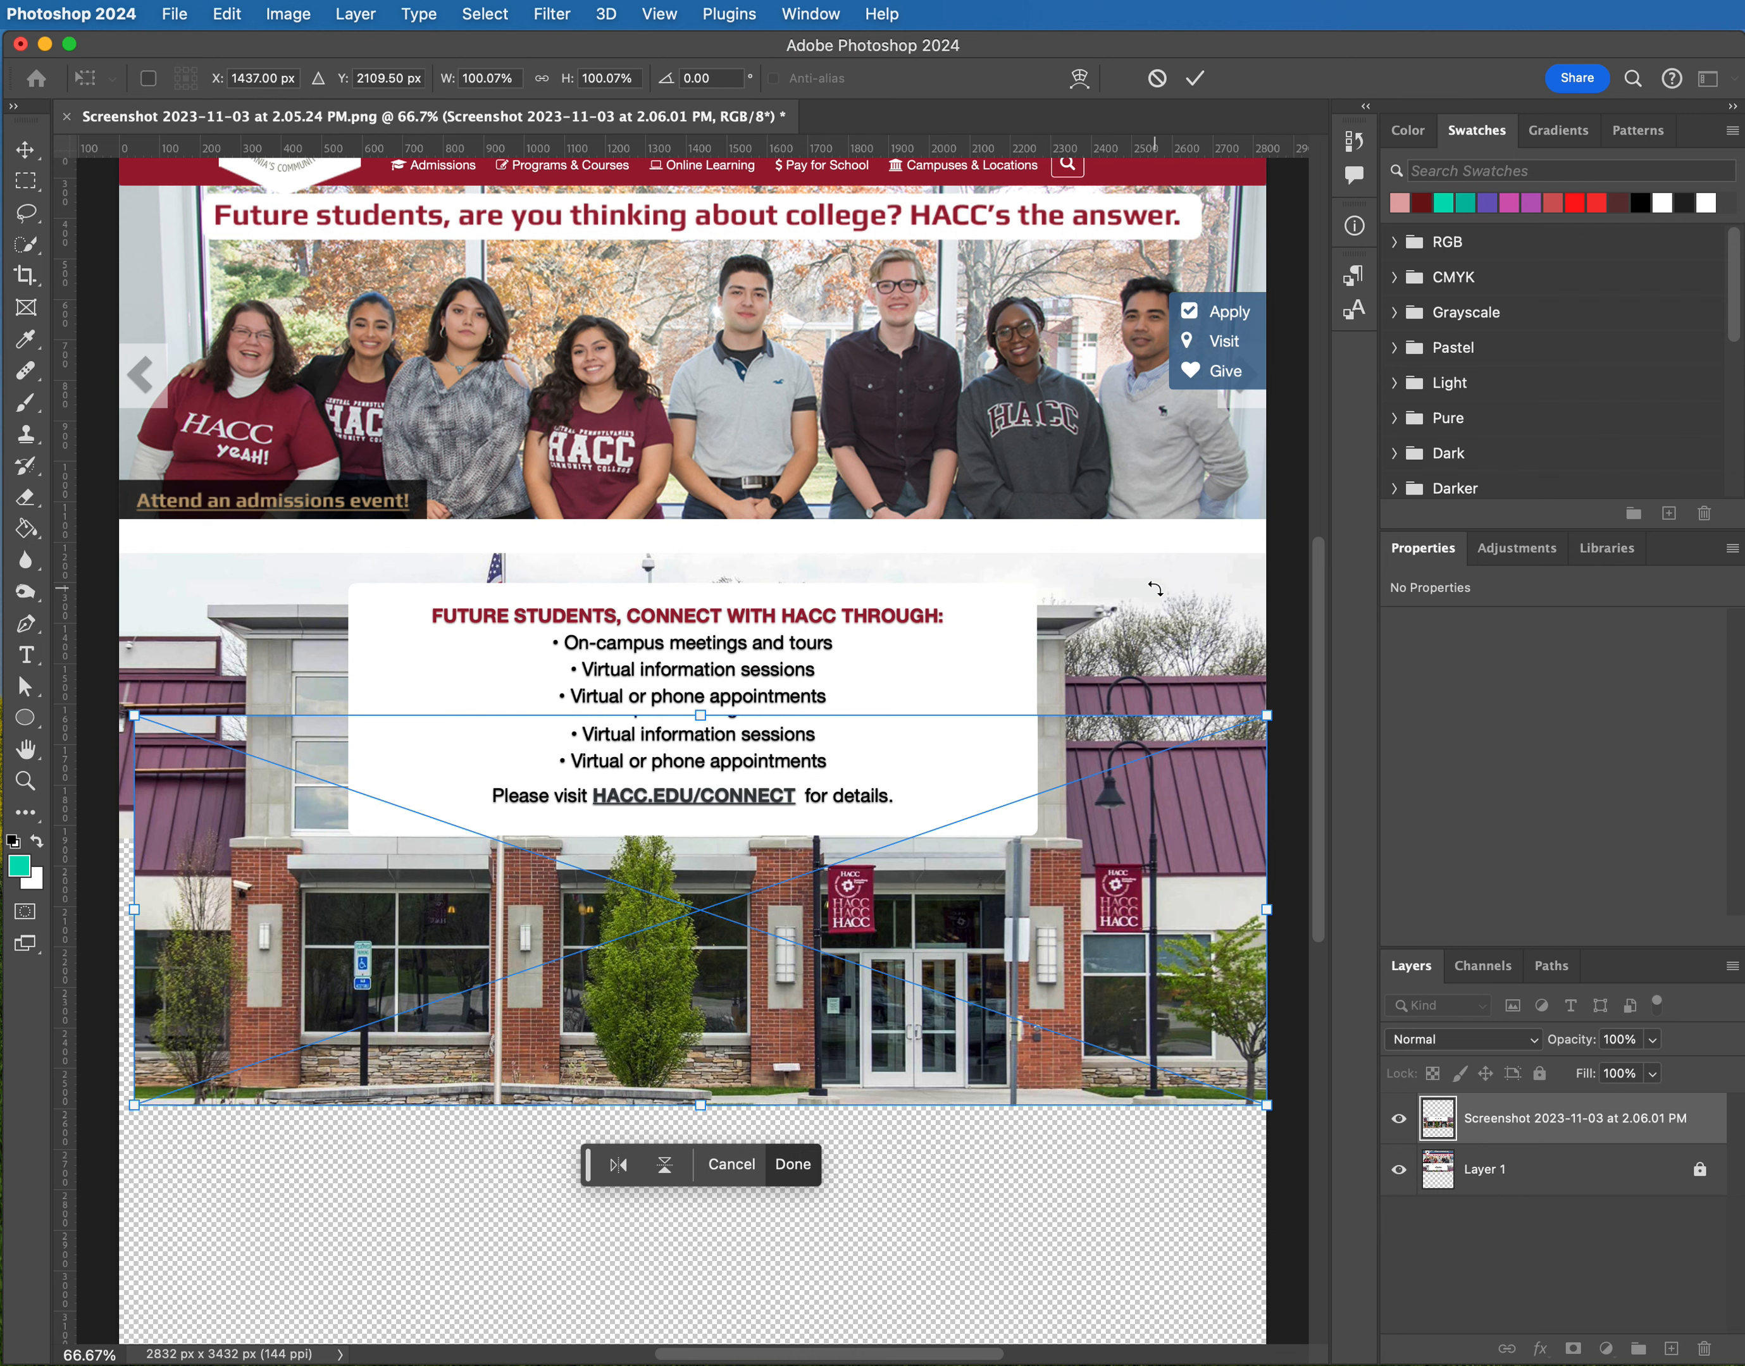
pyautogui.press('super+w')
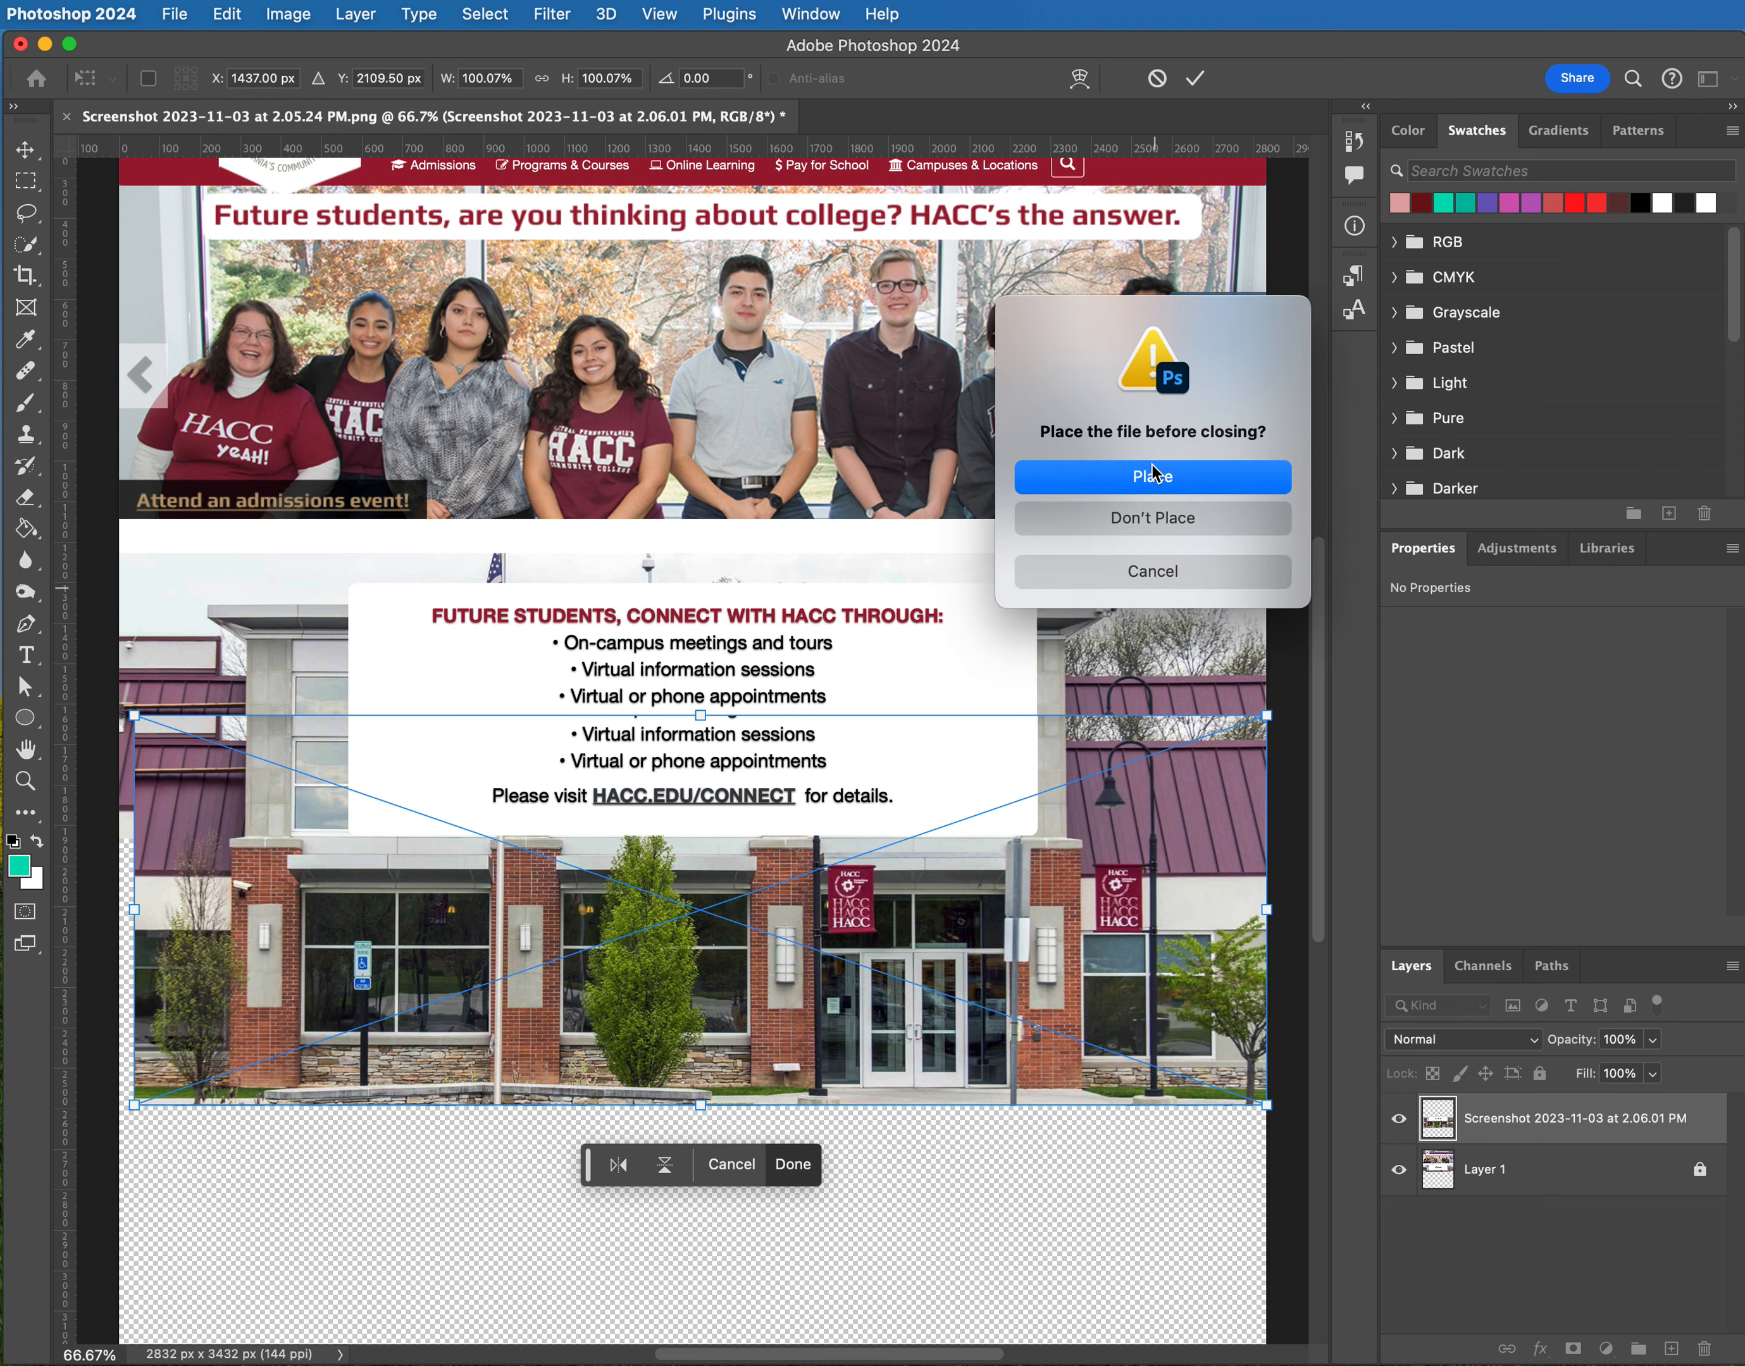
pyautogui.click(1120, 585)
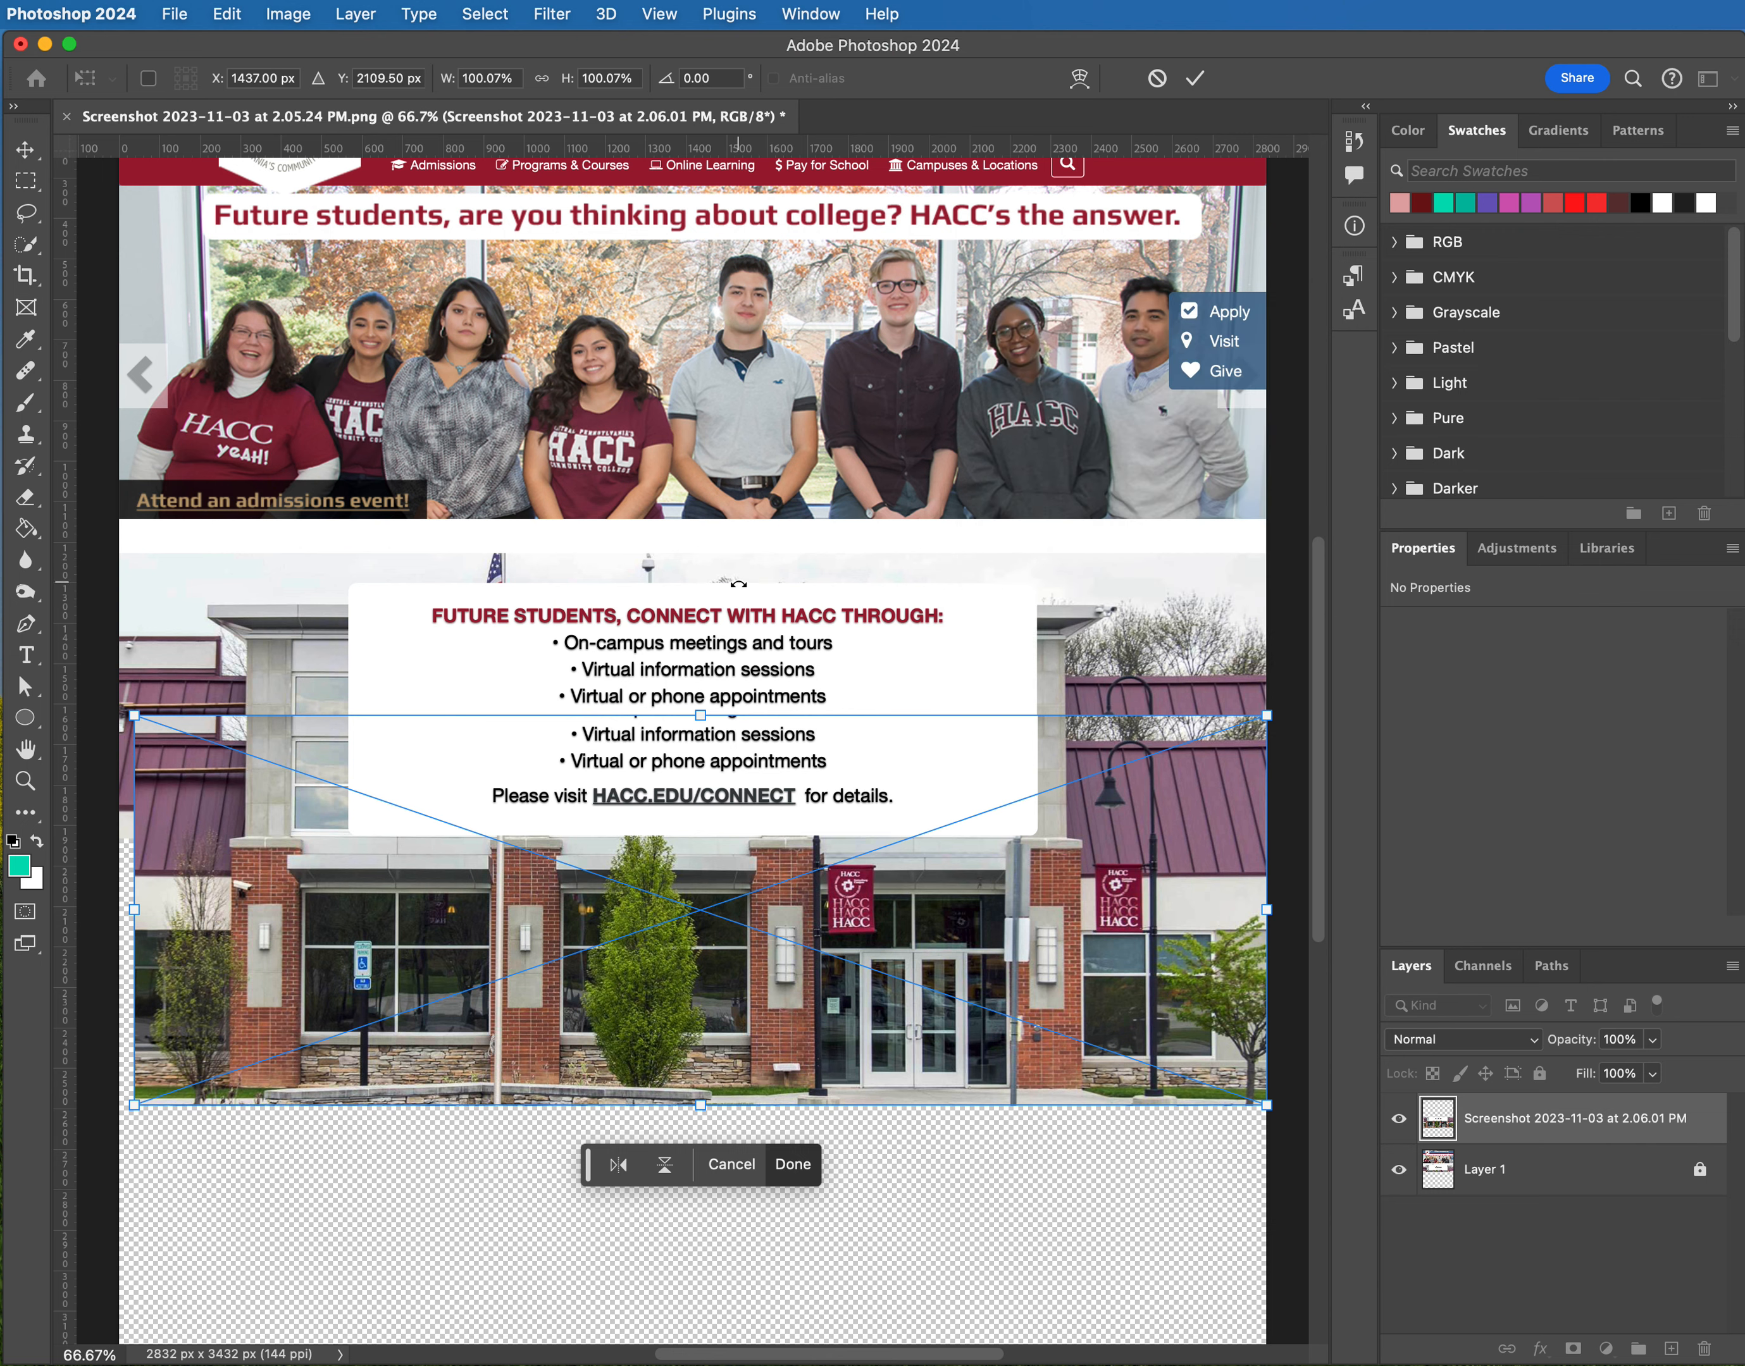
pyautogui.press('Return')
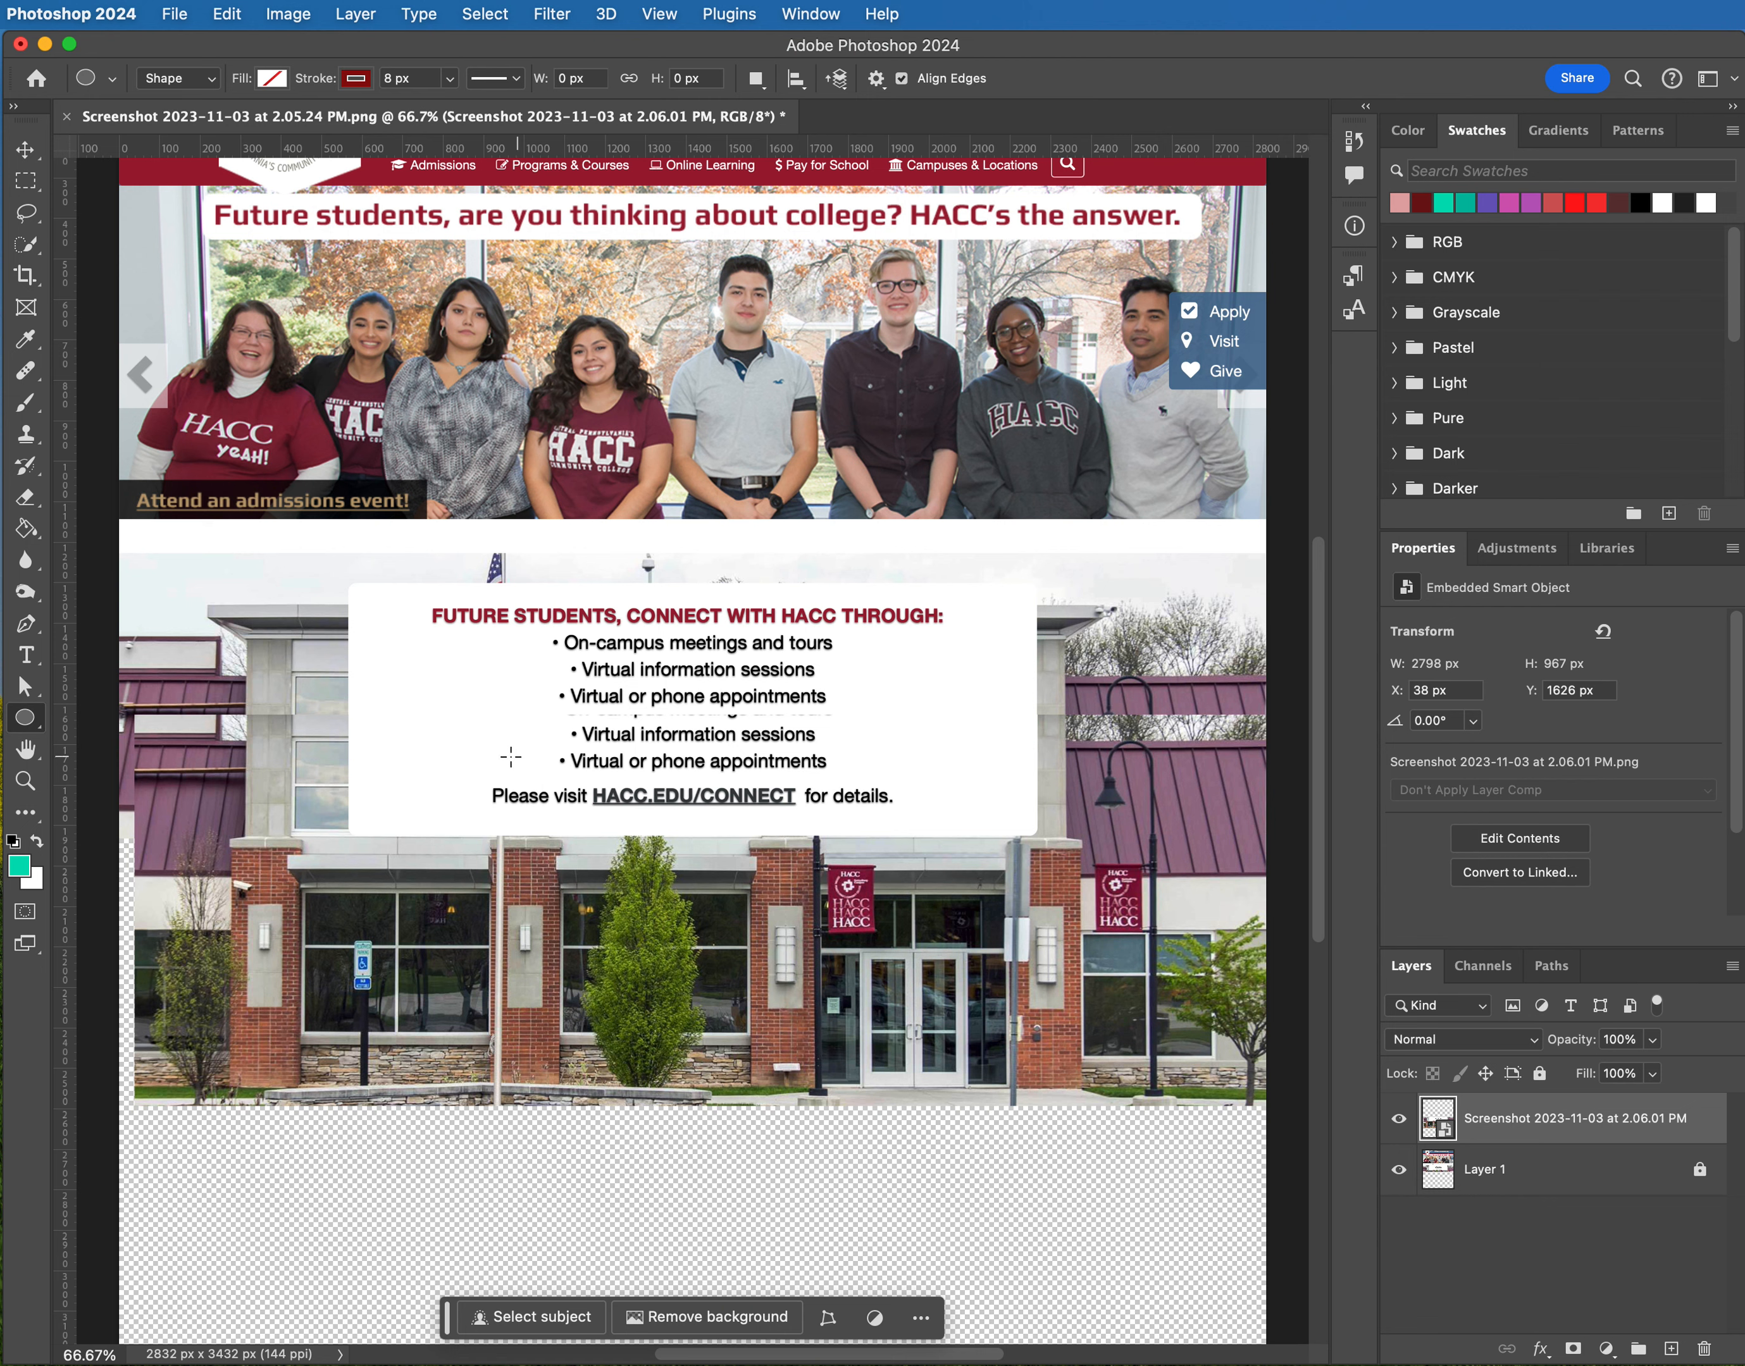
pyautogui.click(423, 754)
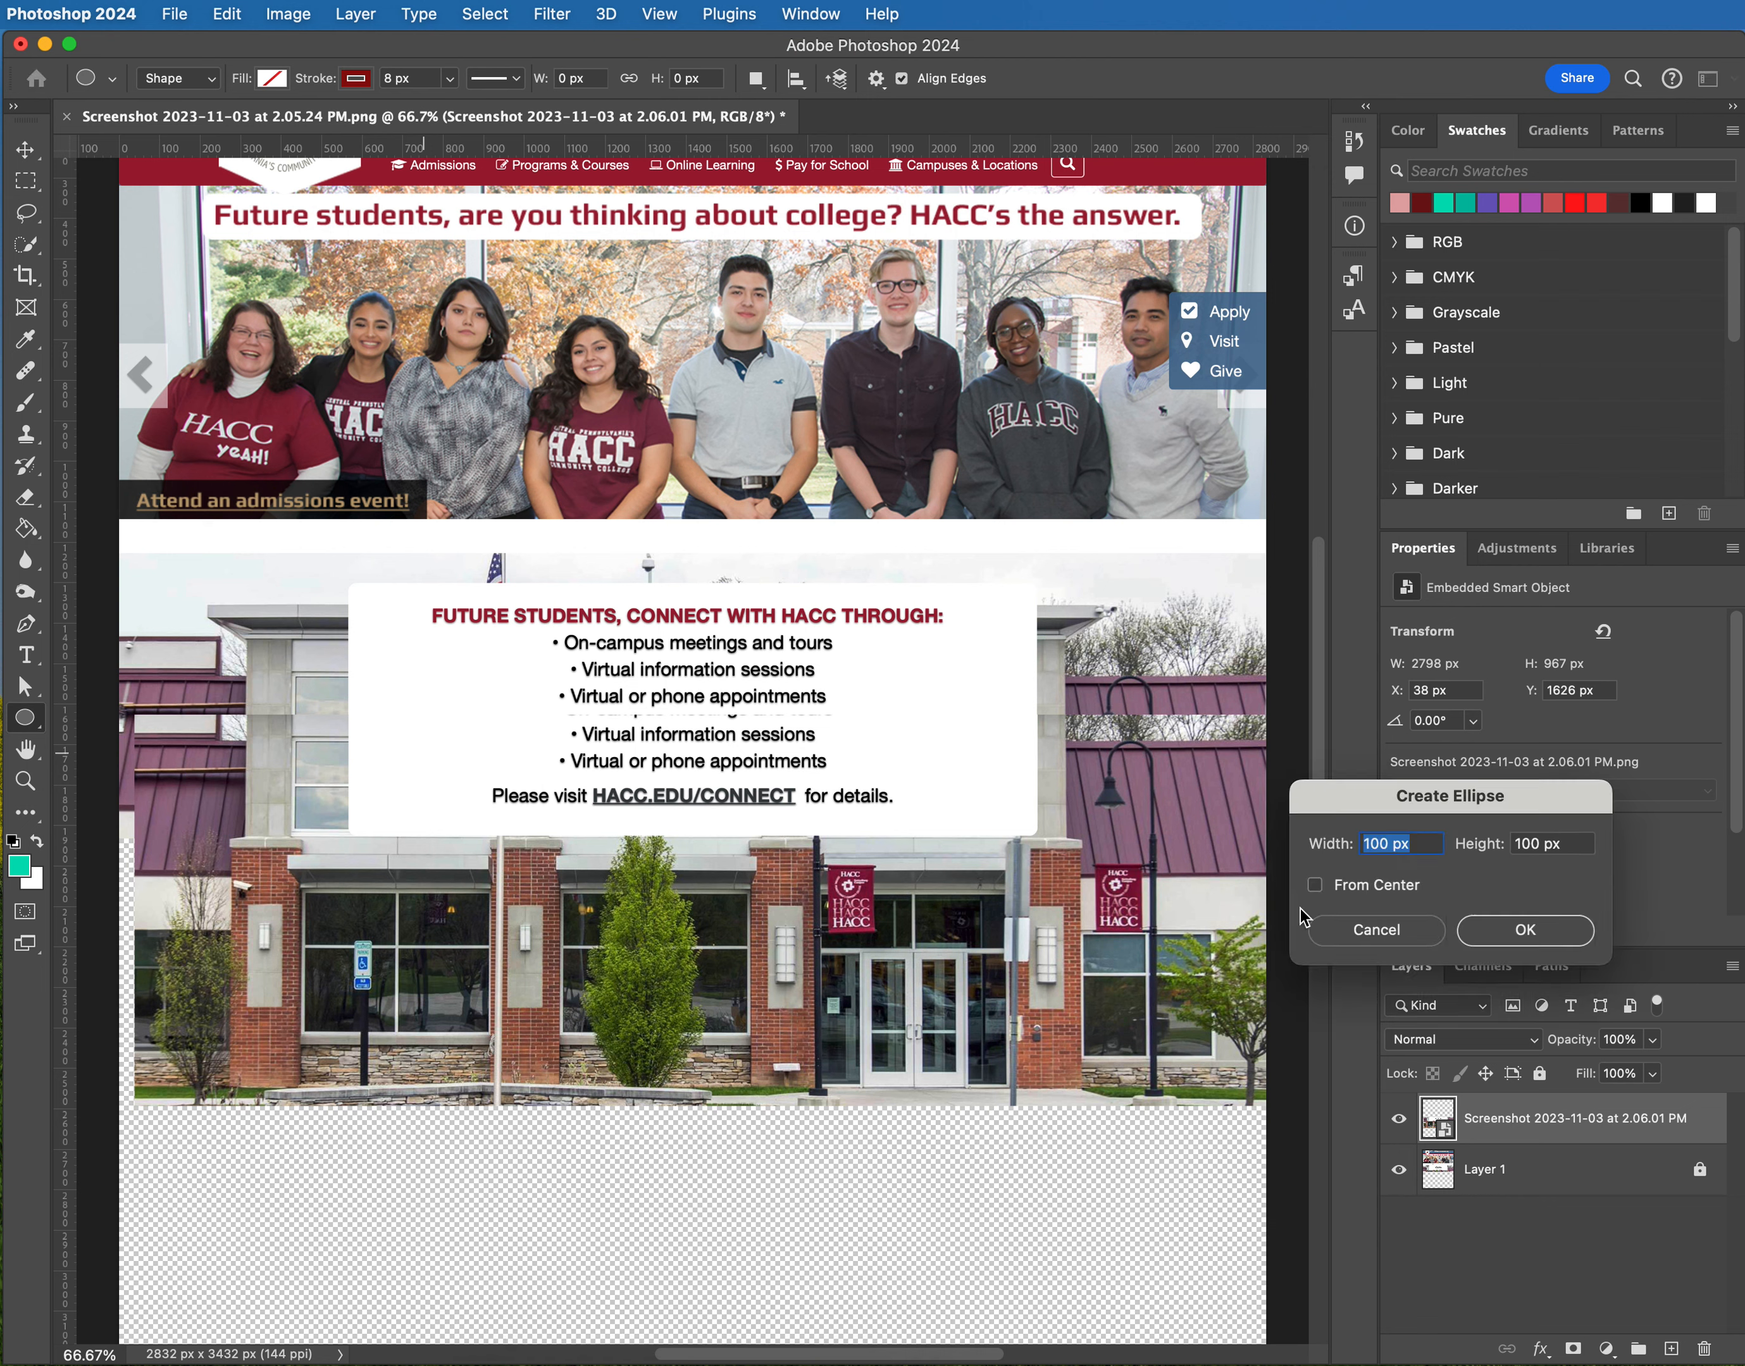
pyautogui.click(1378, 931)
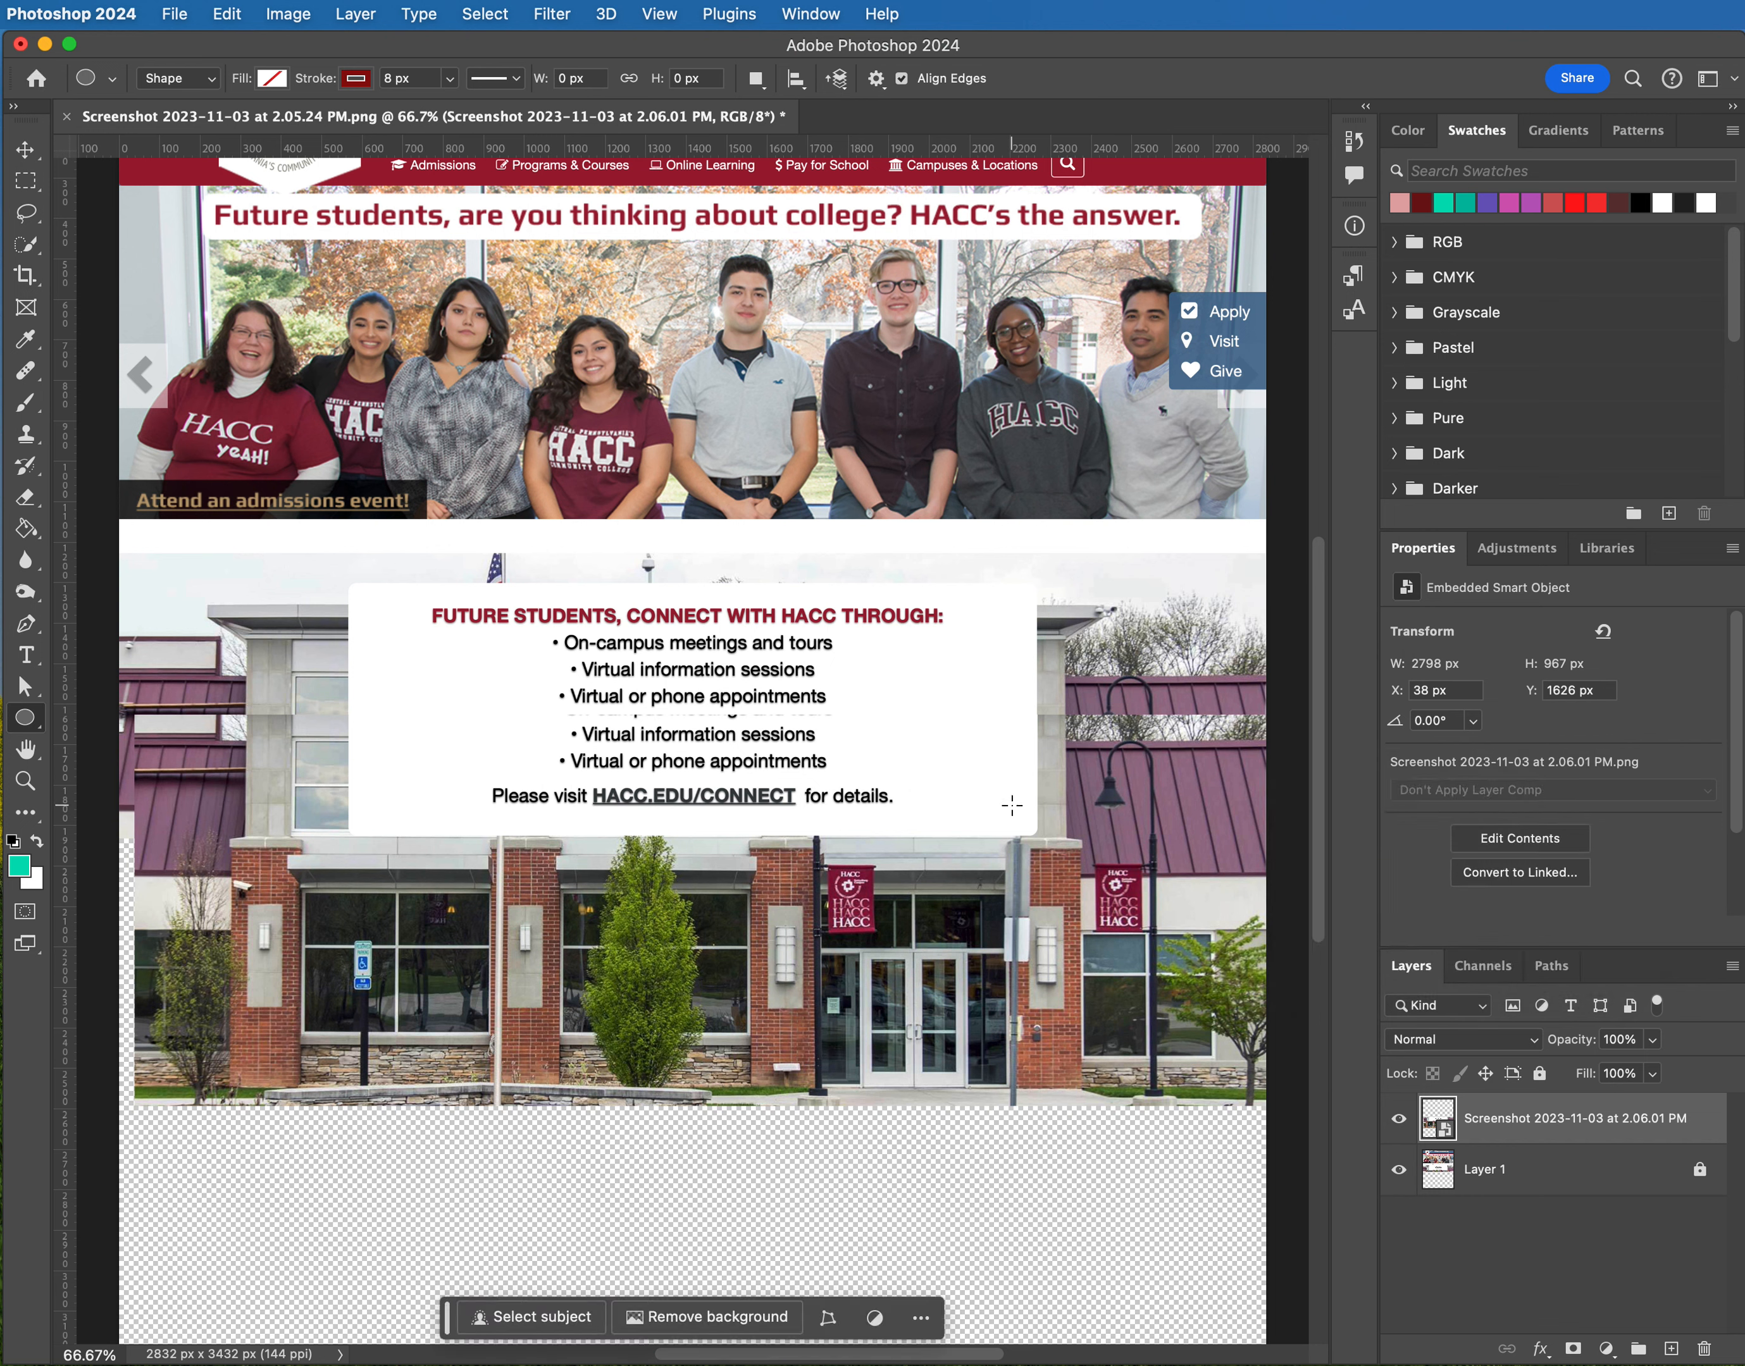
pyautogui.moveTo(1063, 717); pyautogui.dragTo(1067, 733)
pyautogui.press('super+z')
# Free-transform the placed screenshot layer to a scale of about 100.26% and apply the transformation
pyautogui.click(218, 17)
pyautogui.moveTo(284, 17)
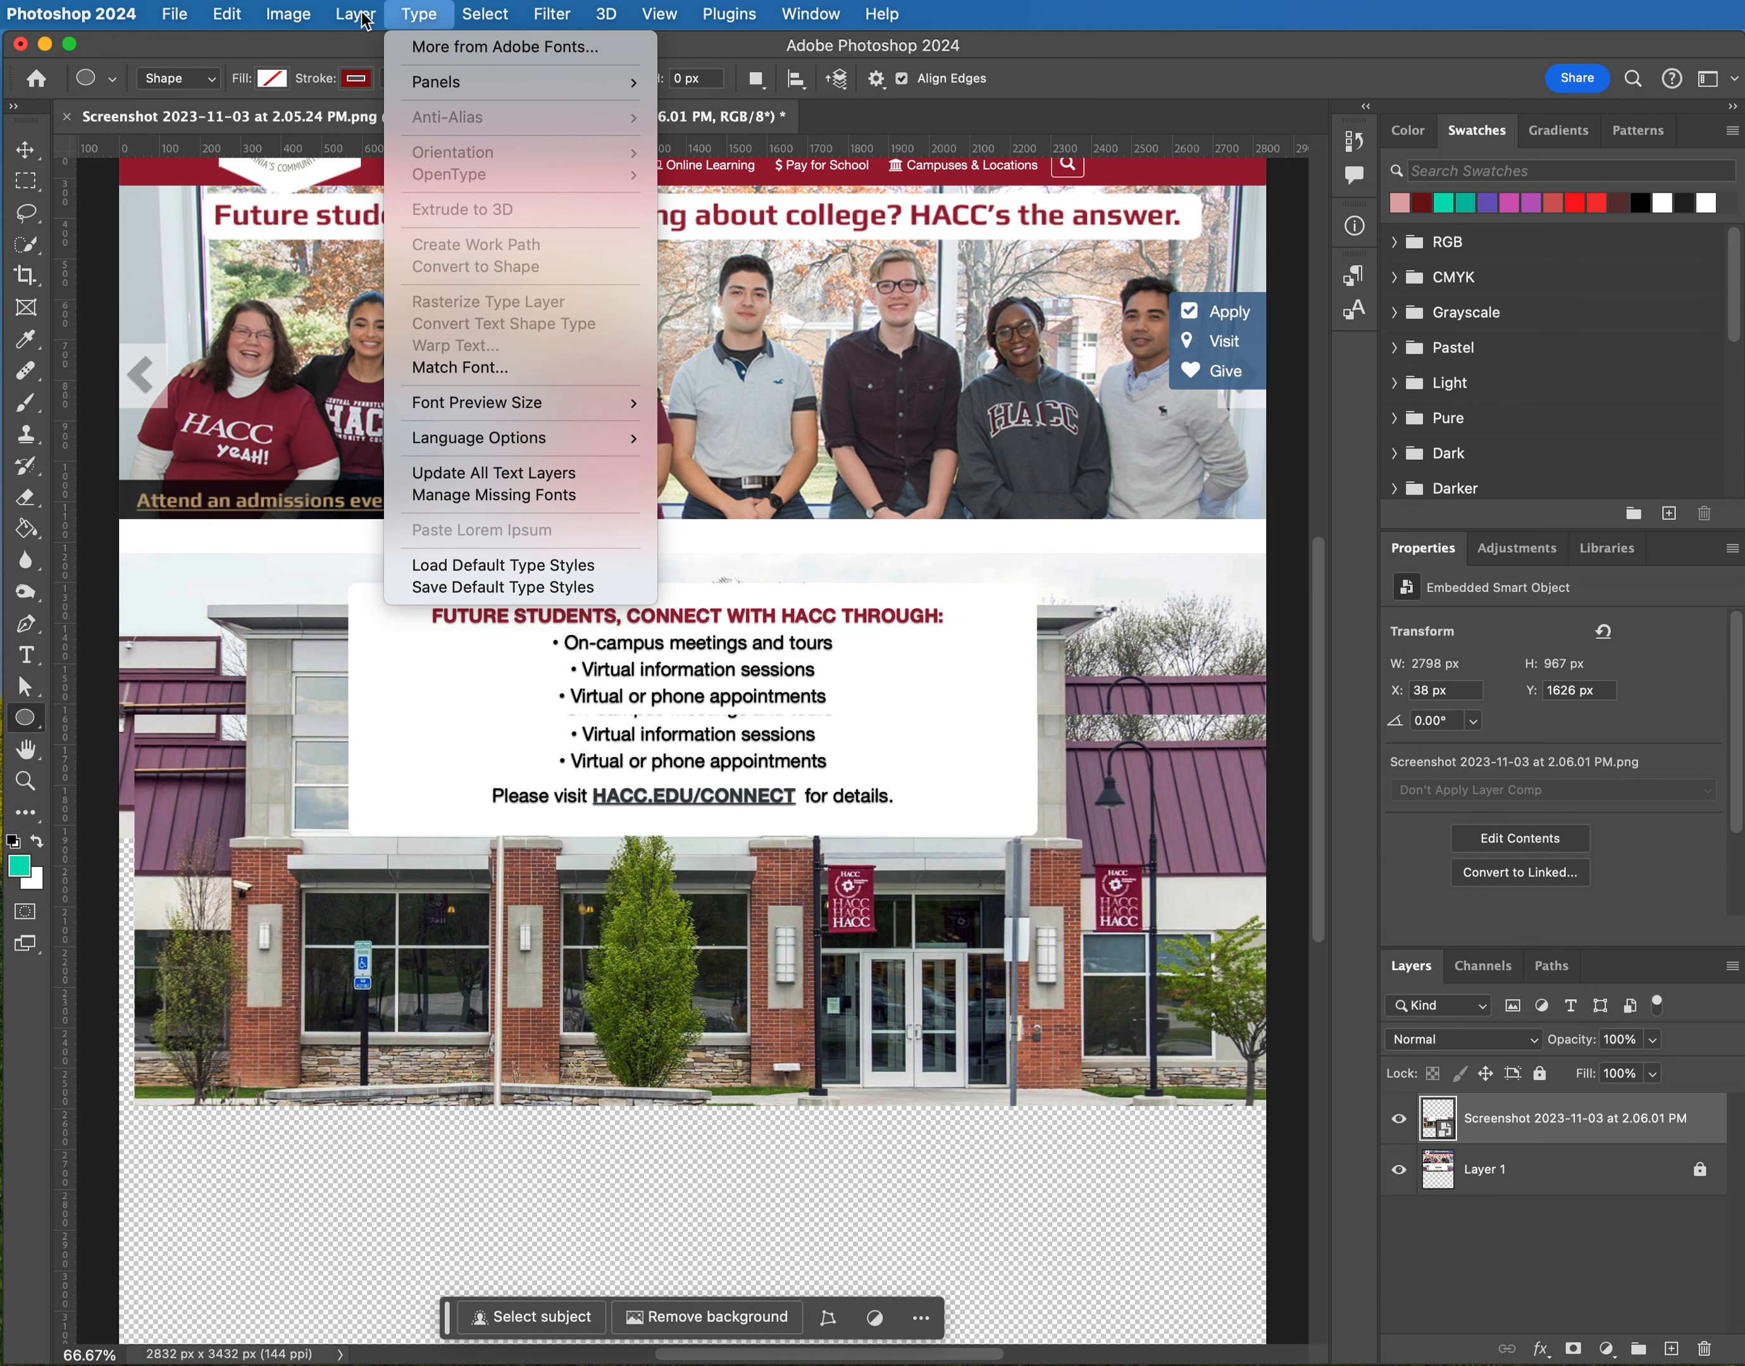
pyautogui.moveTo(218, 20)
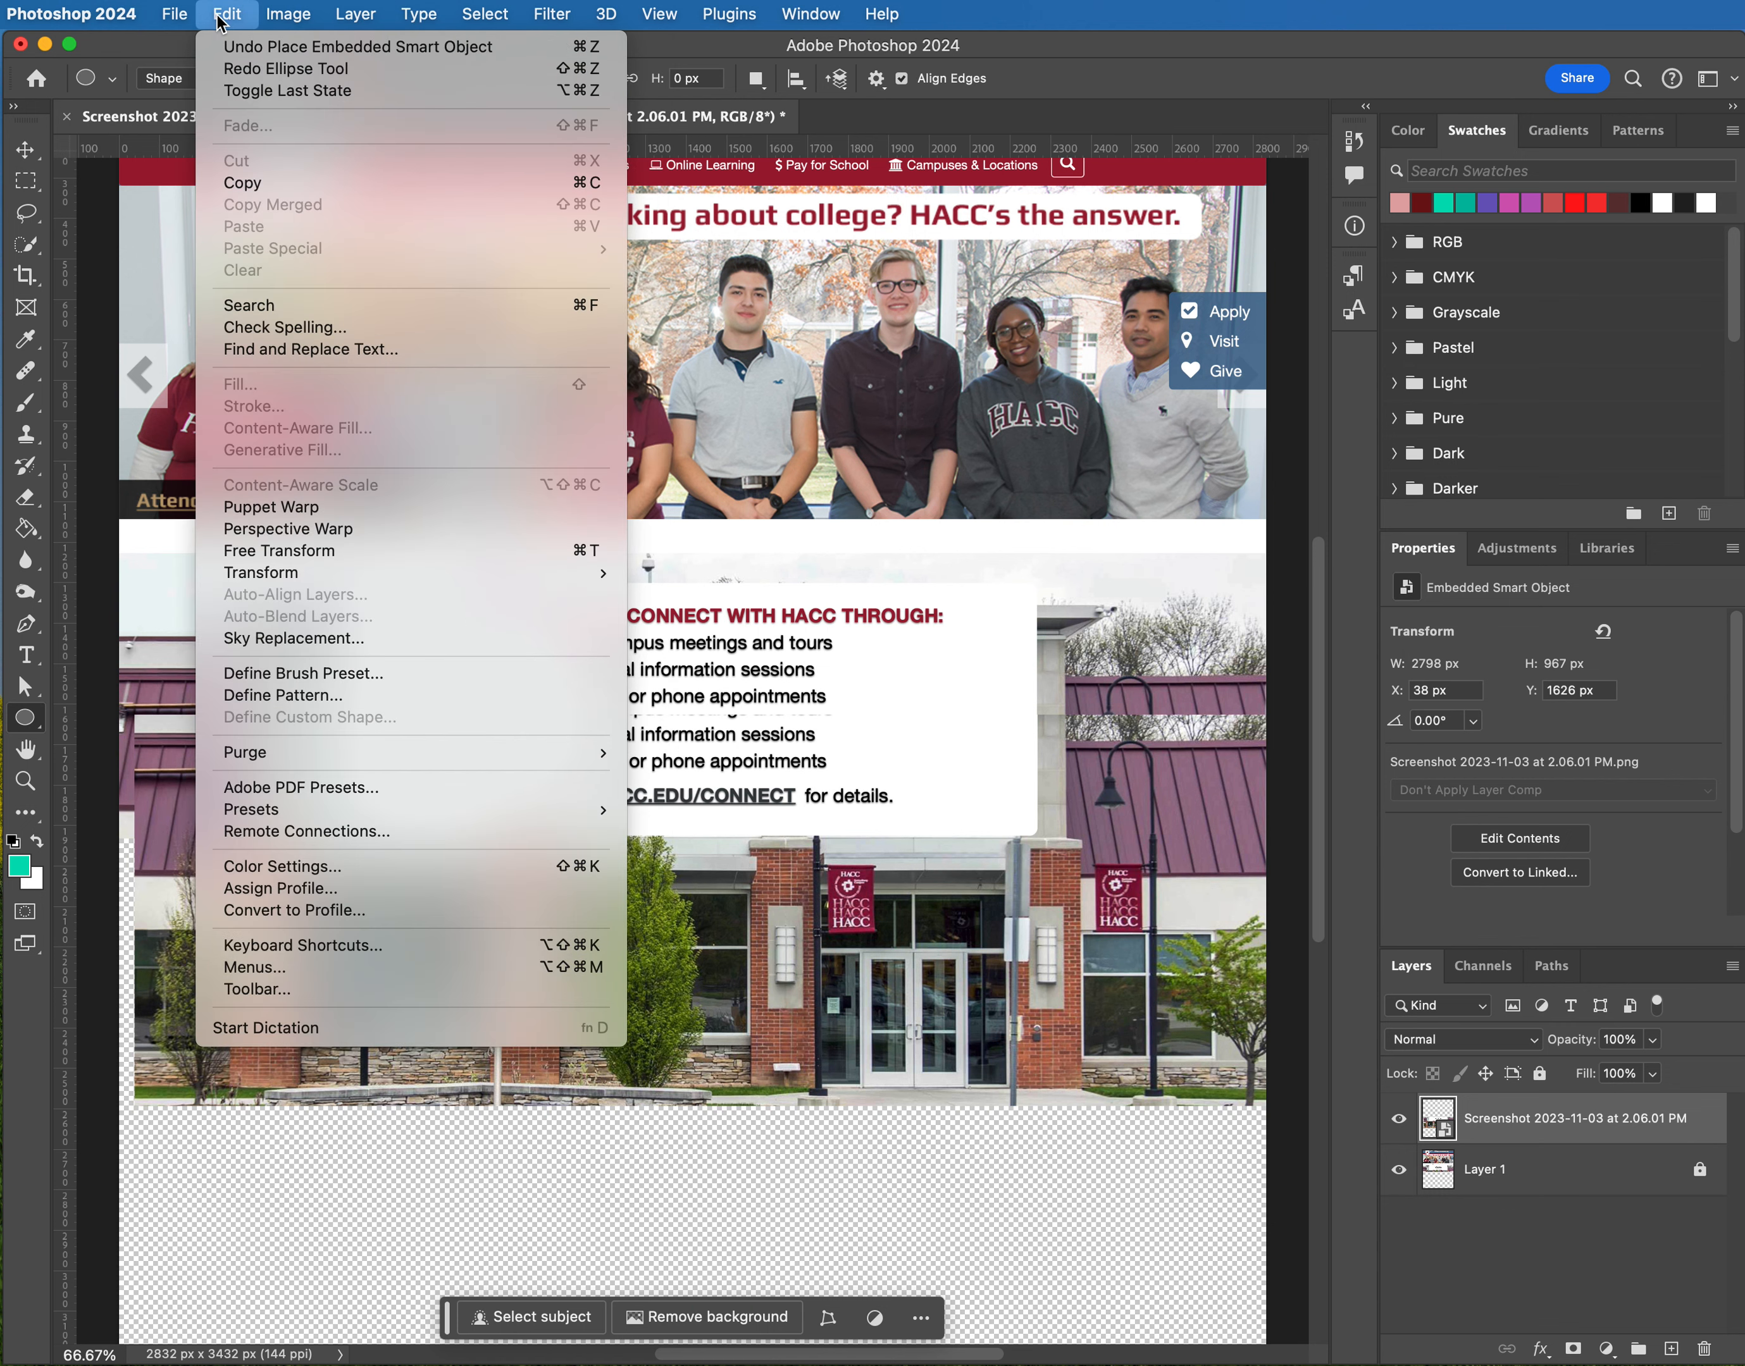
pyautogui.click(313, 551)
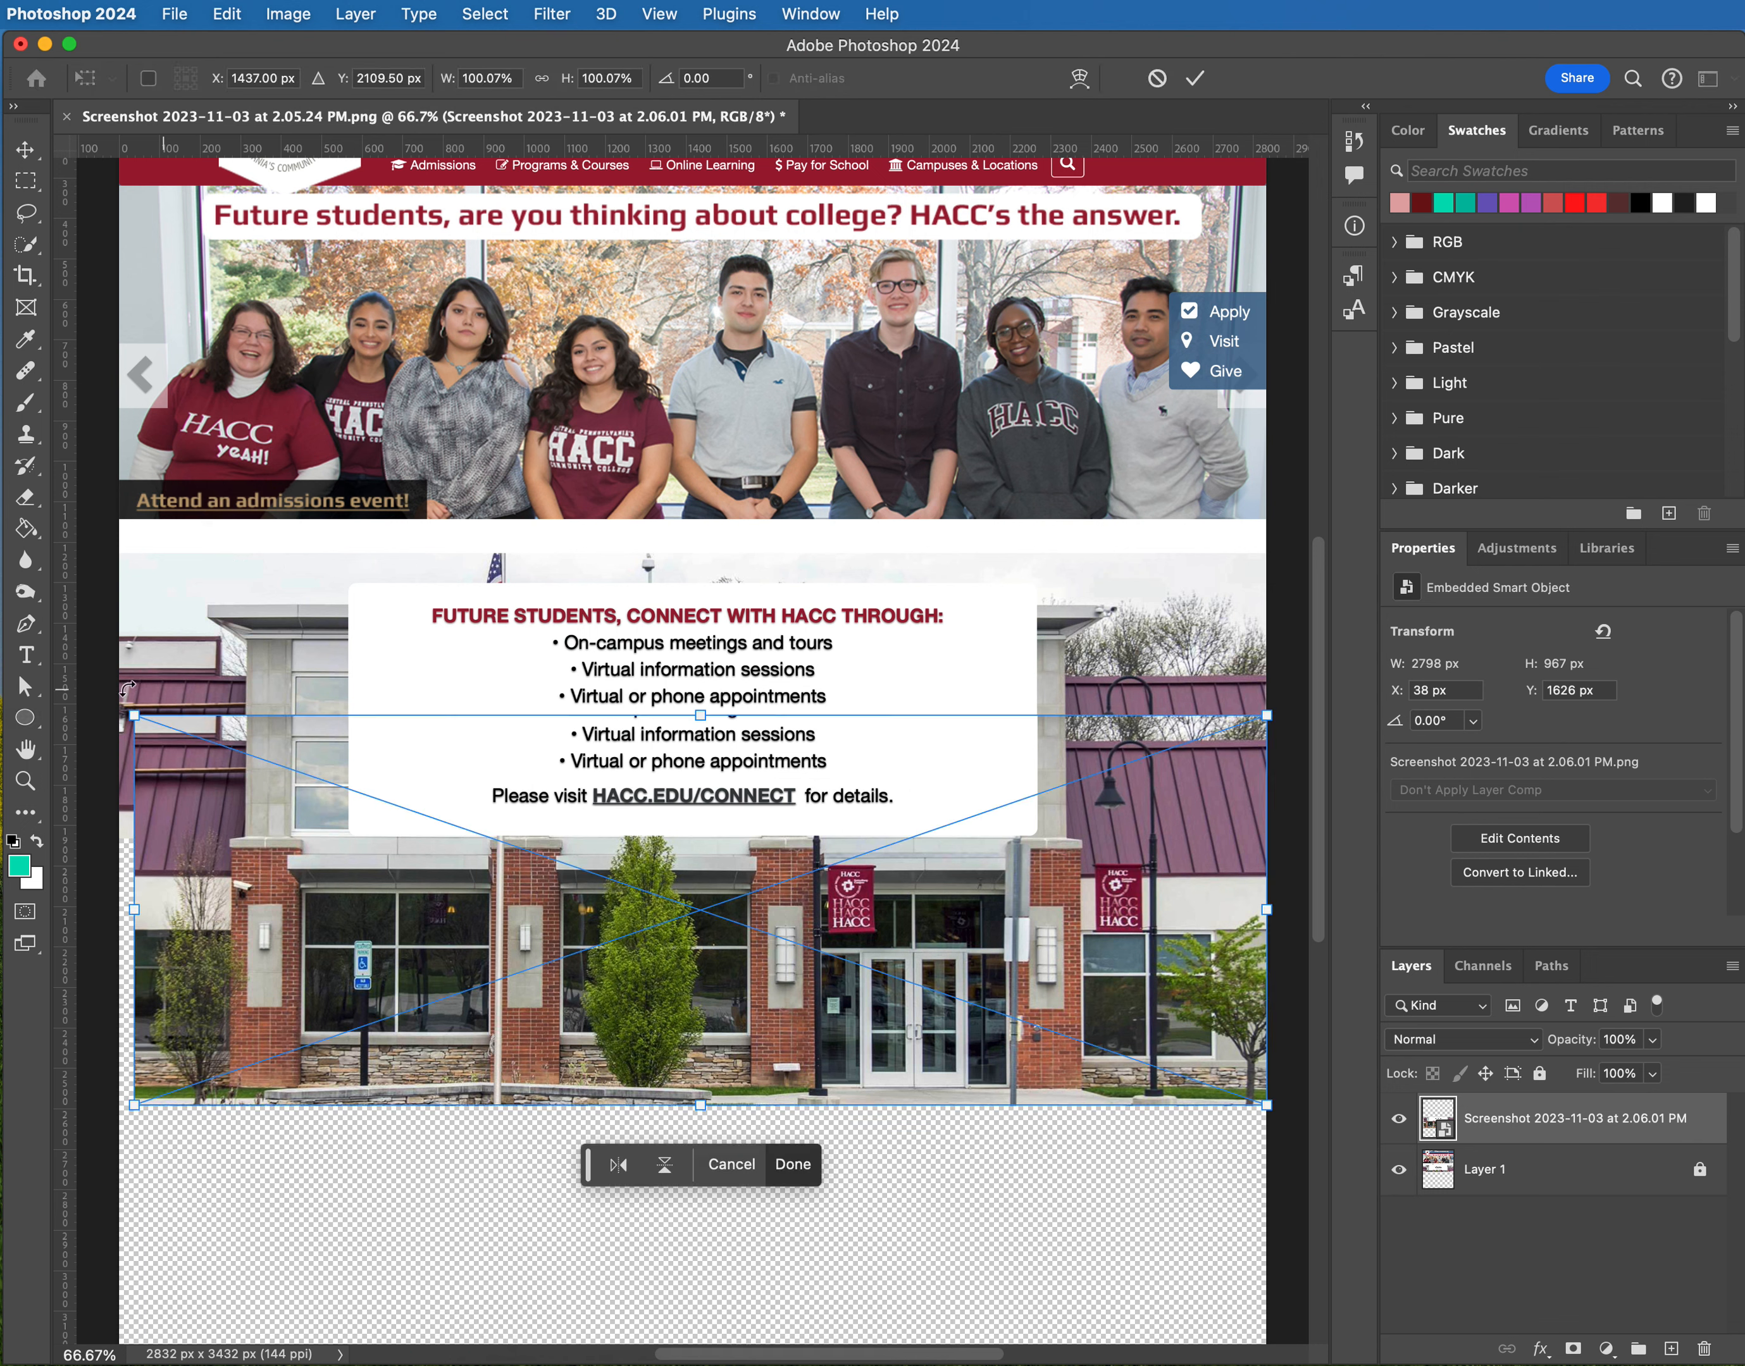
pyautogui.click(227, 13)
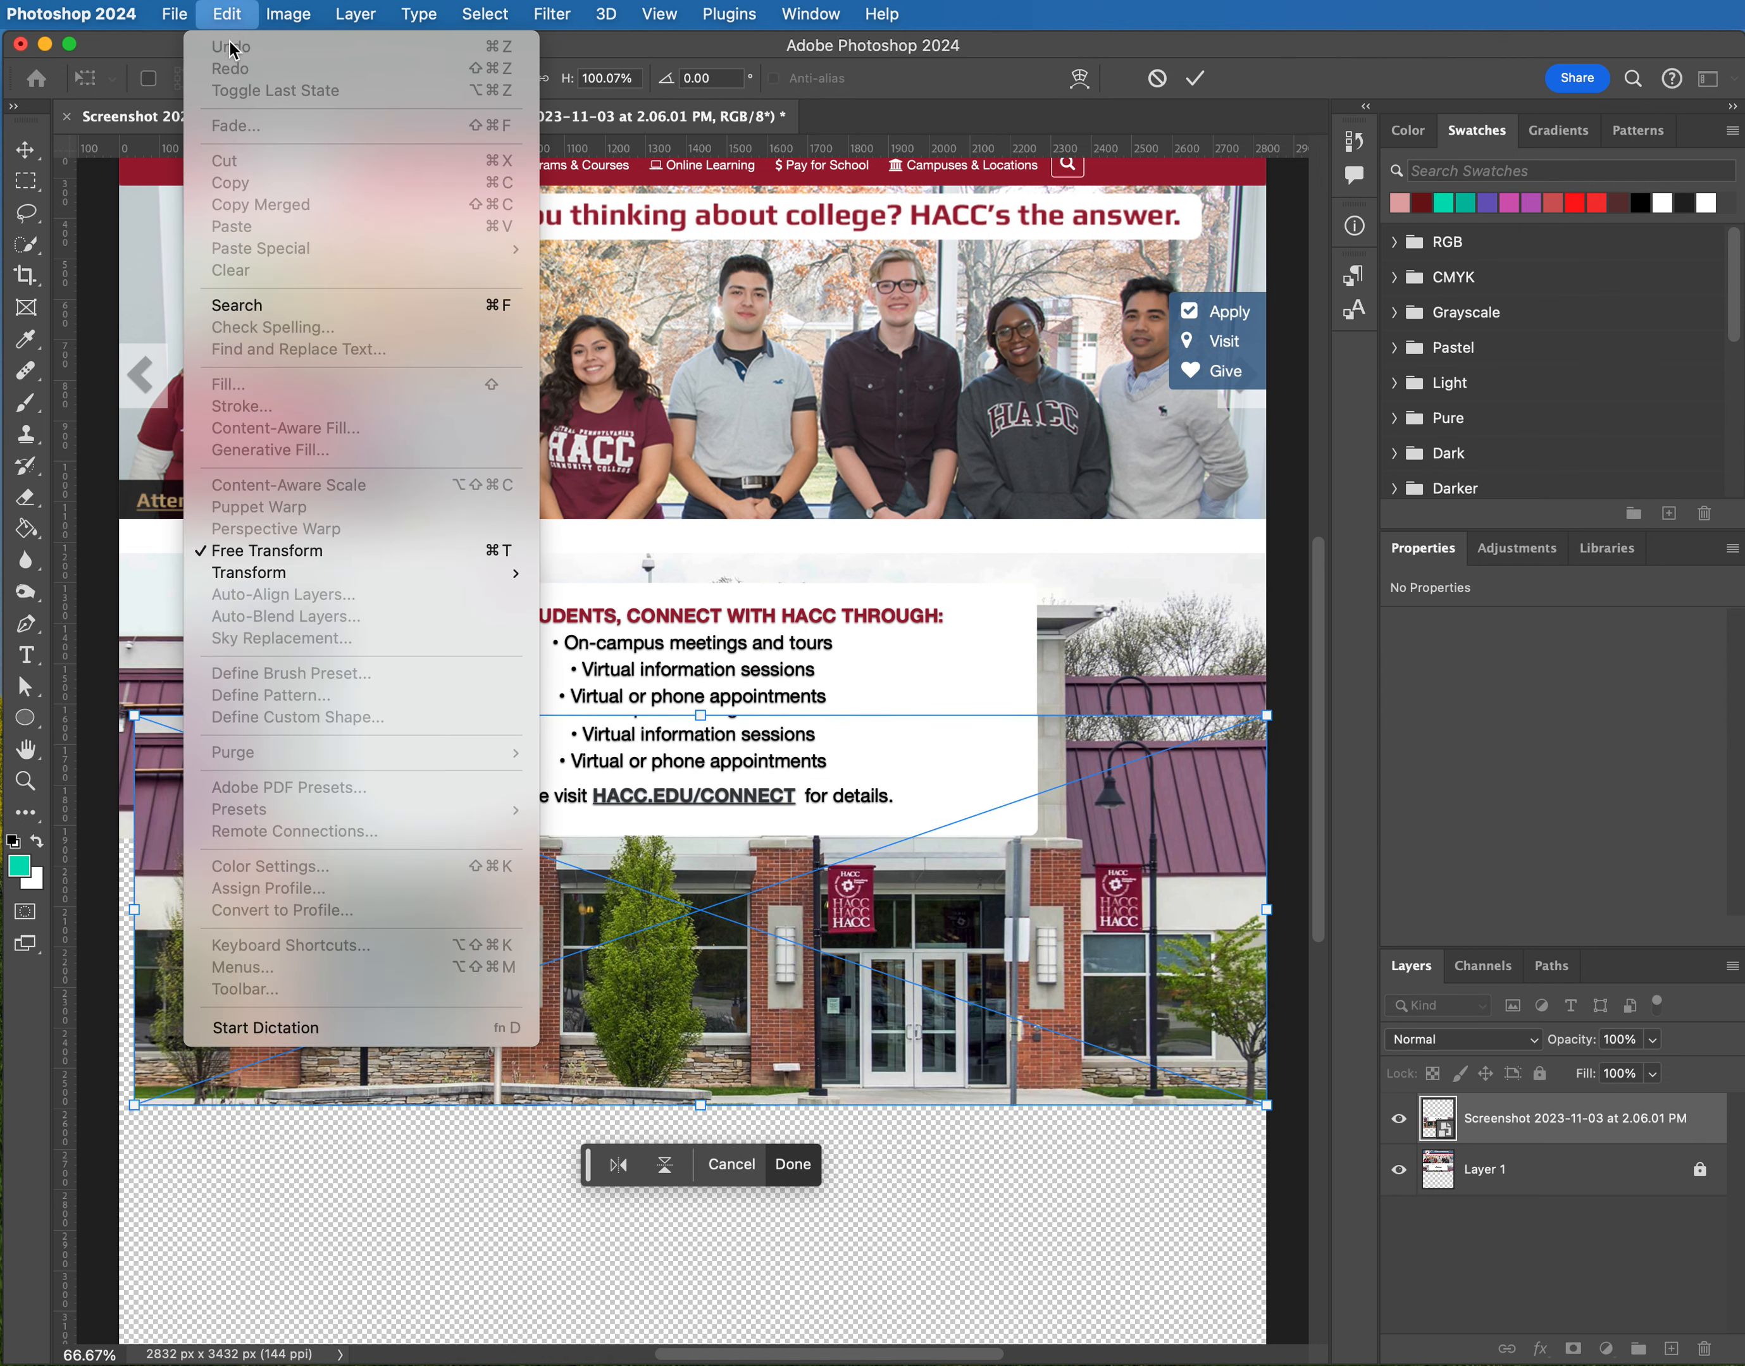
pyautogui.click(241, 1287)
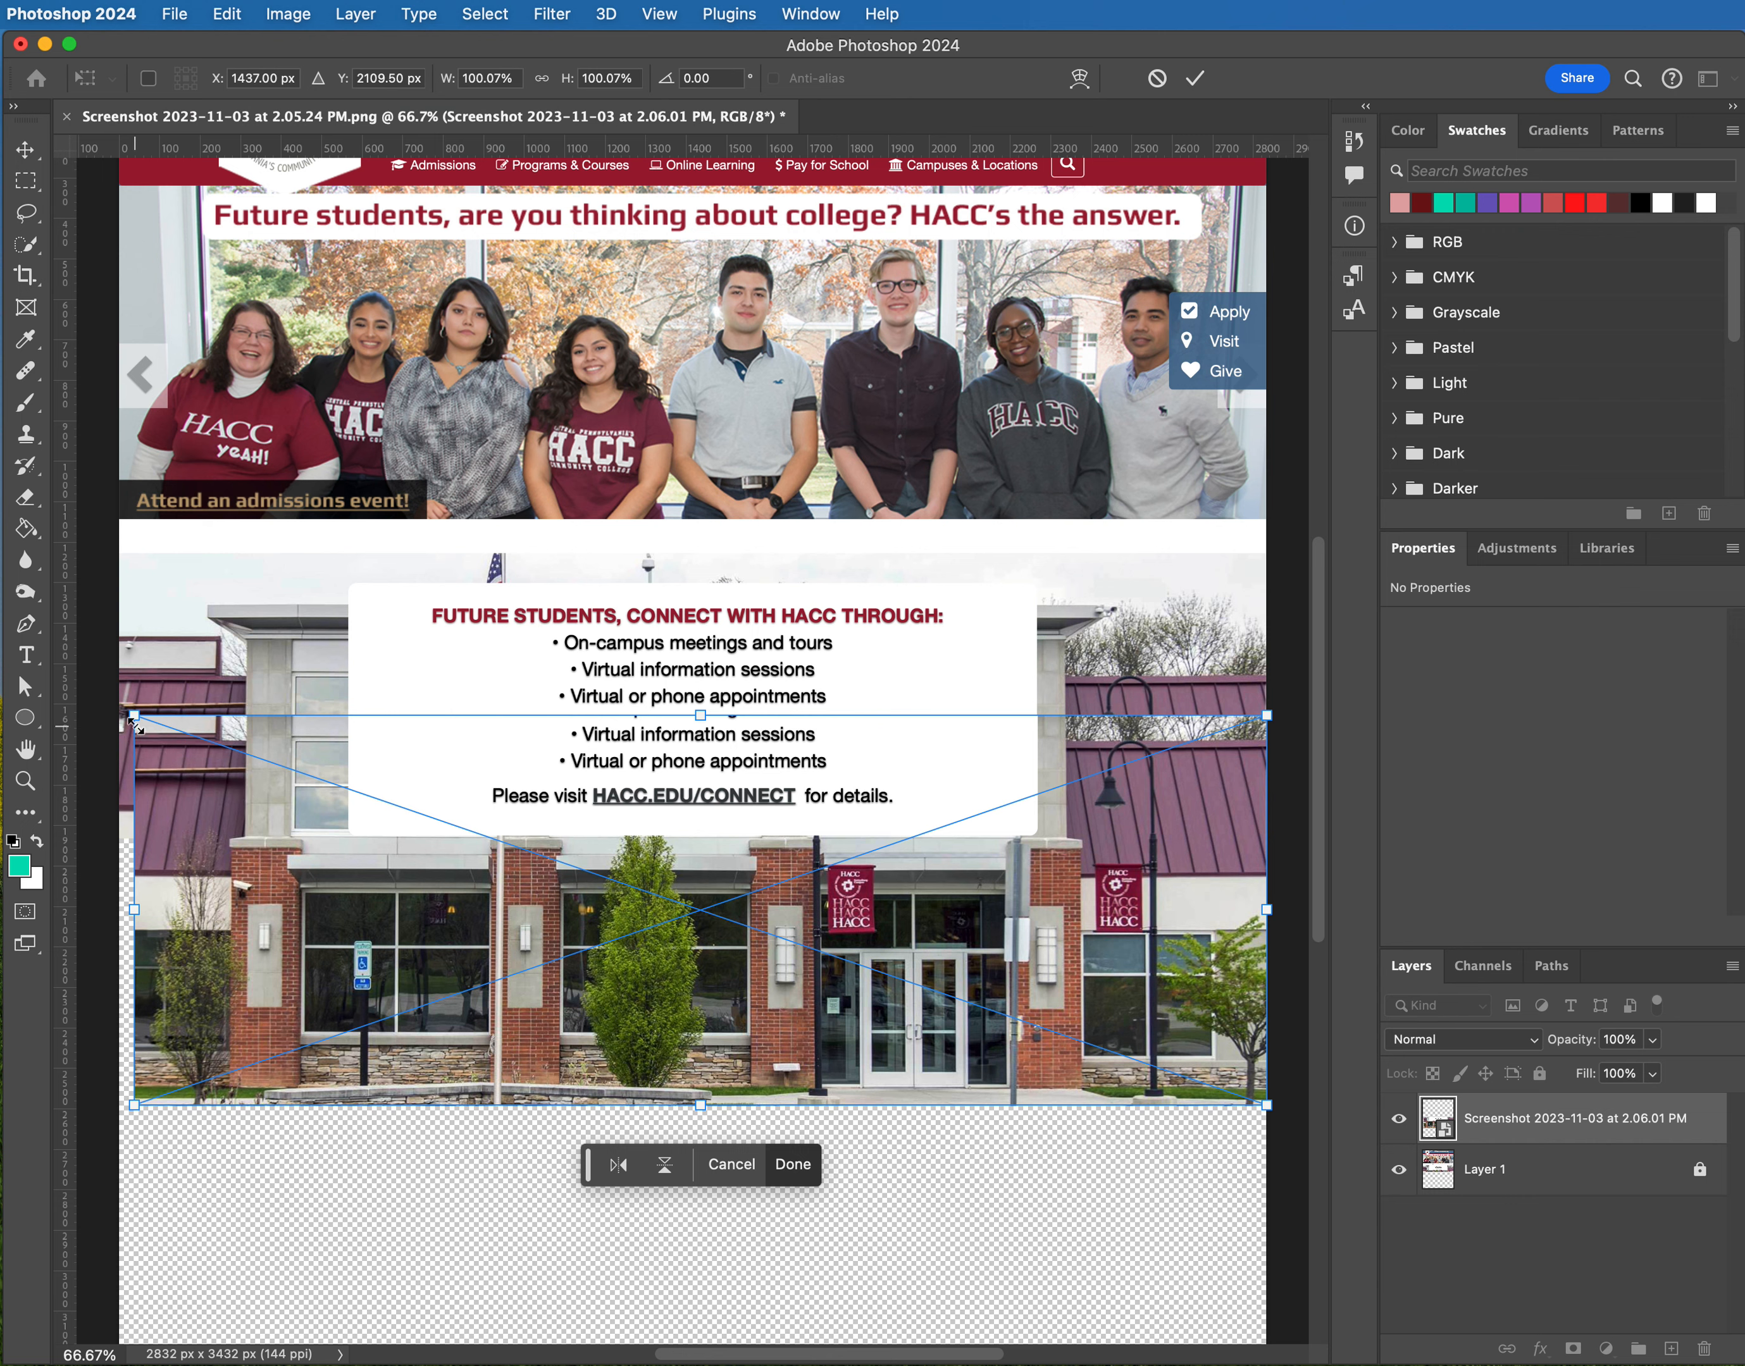
pyautogui.moveTo(133, 722); pyautogui.dragTo(135, 719)
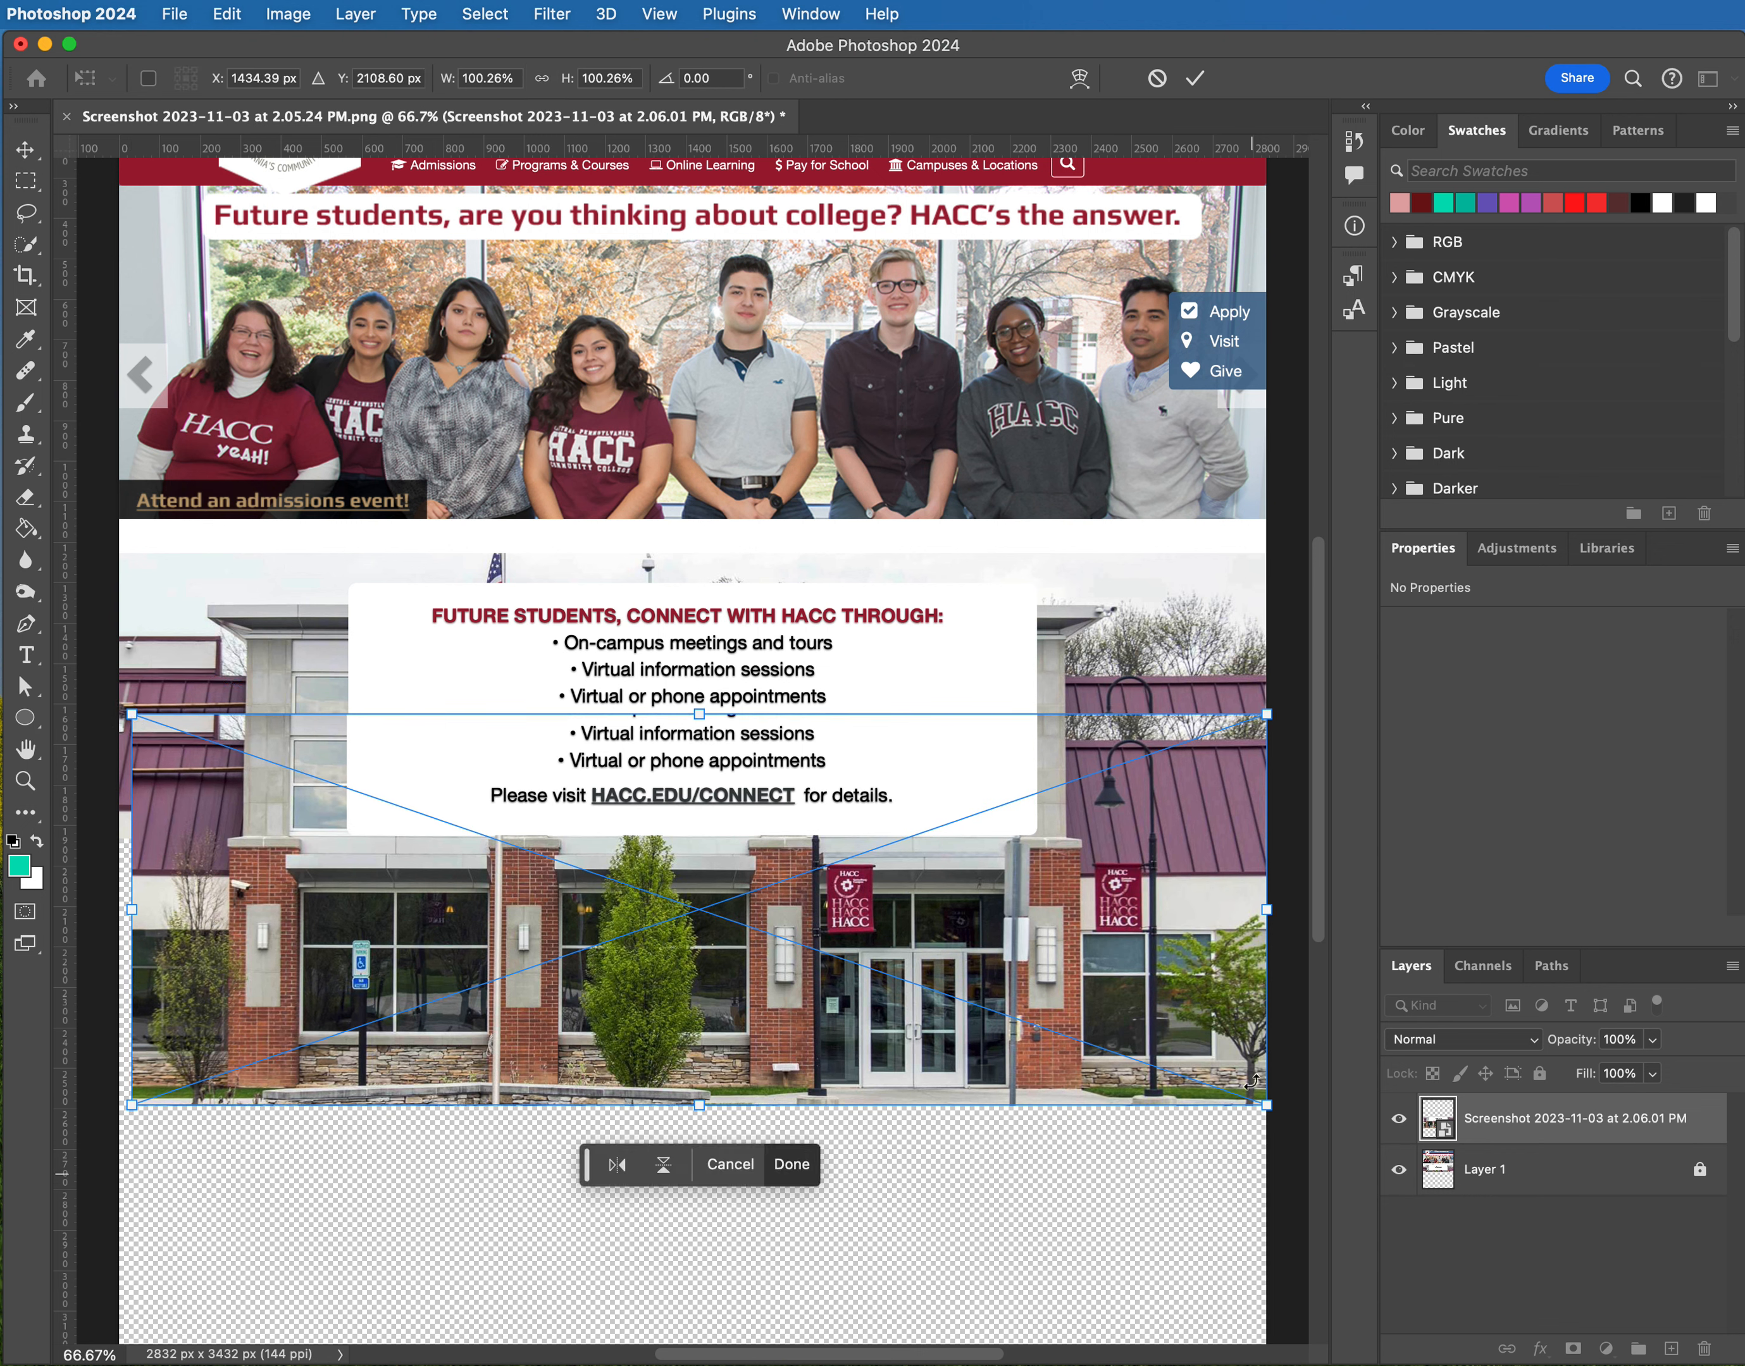
pyautogui.click(1196, 81)
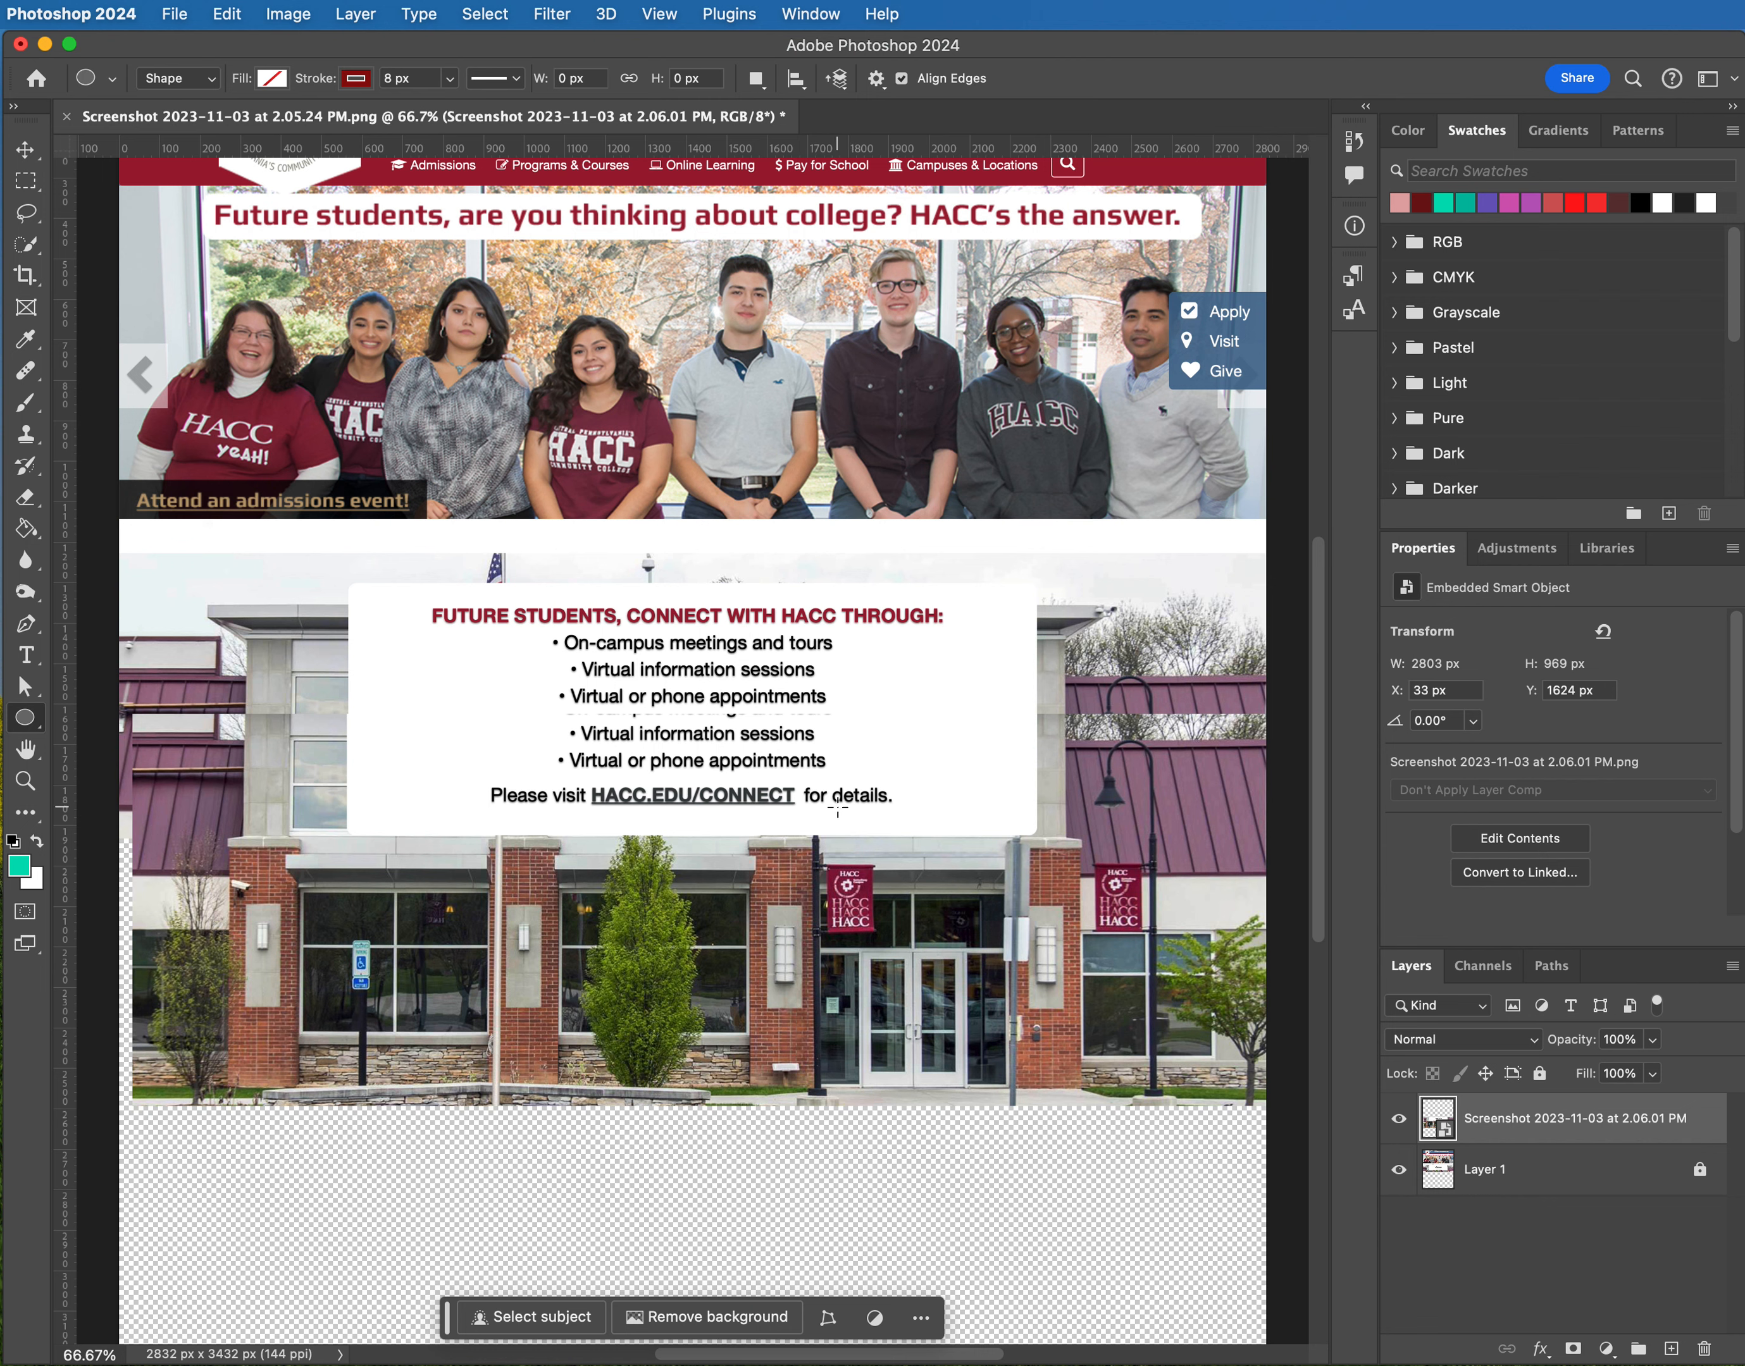
# Nudge the placed screenshot layer straight up with the Move tool to Y 1476 px, covering the duplicated text lines
pyautogui.click(24, 151)
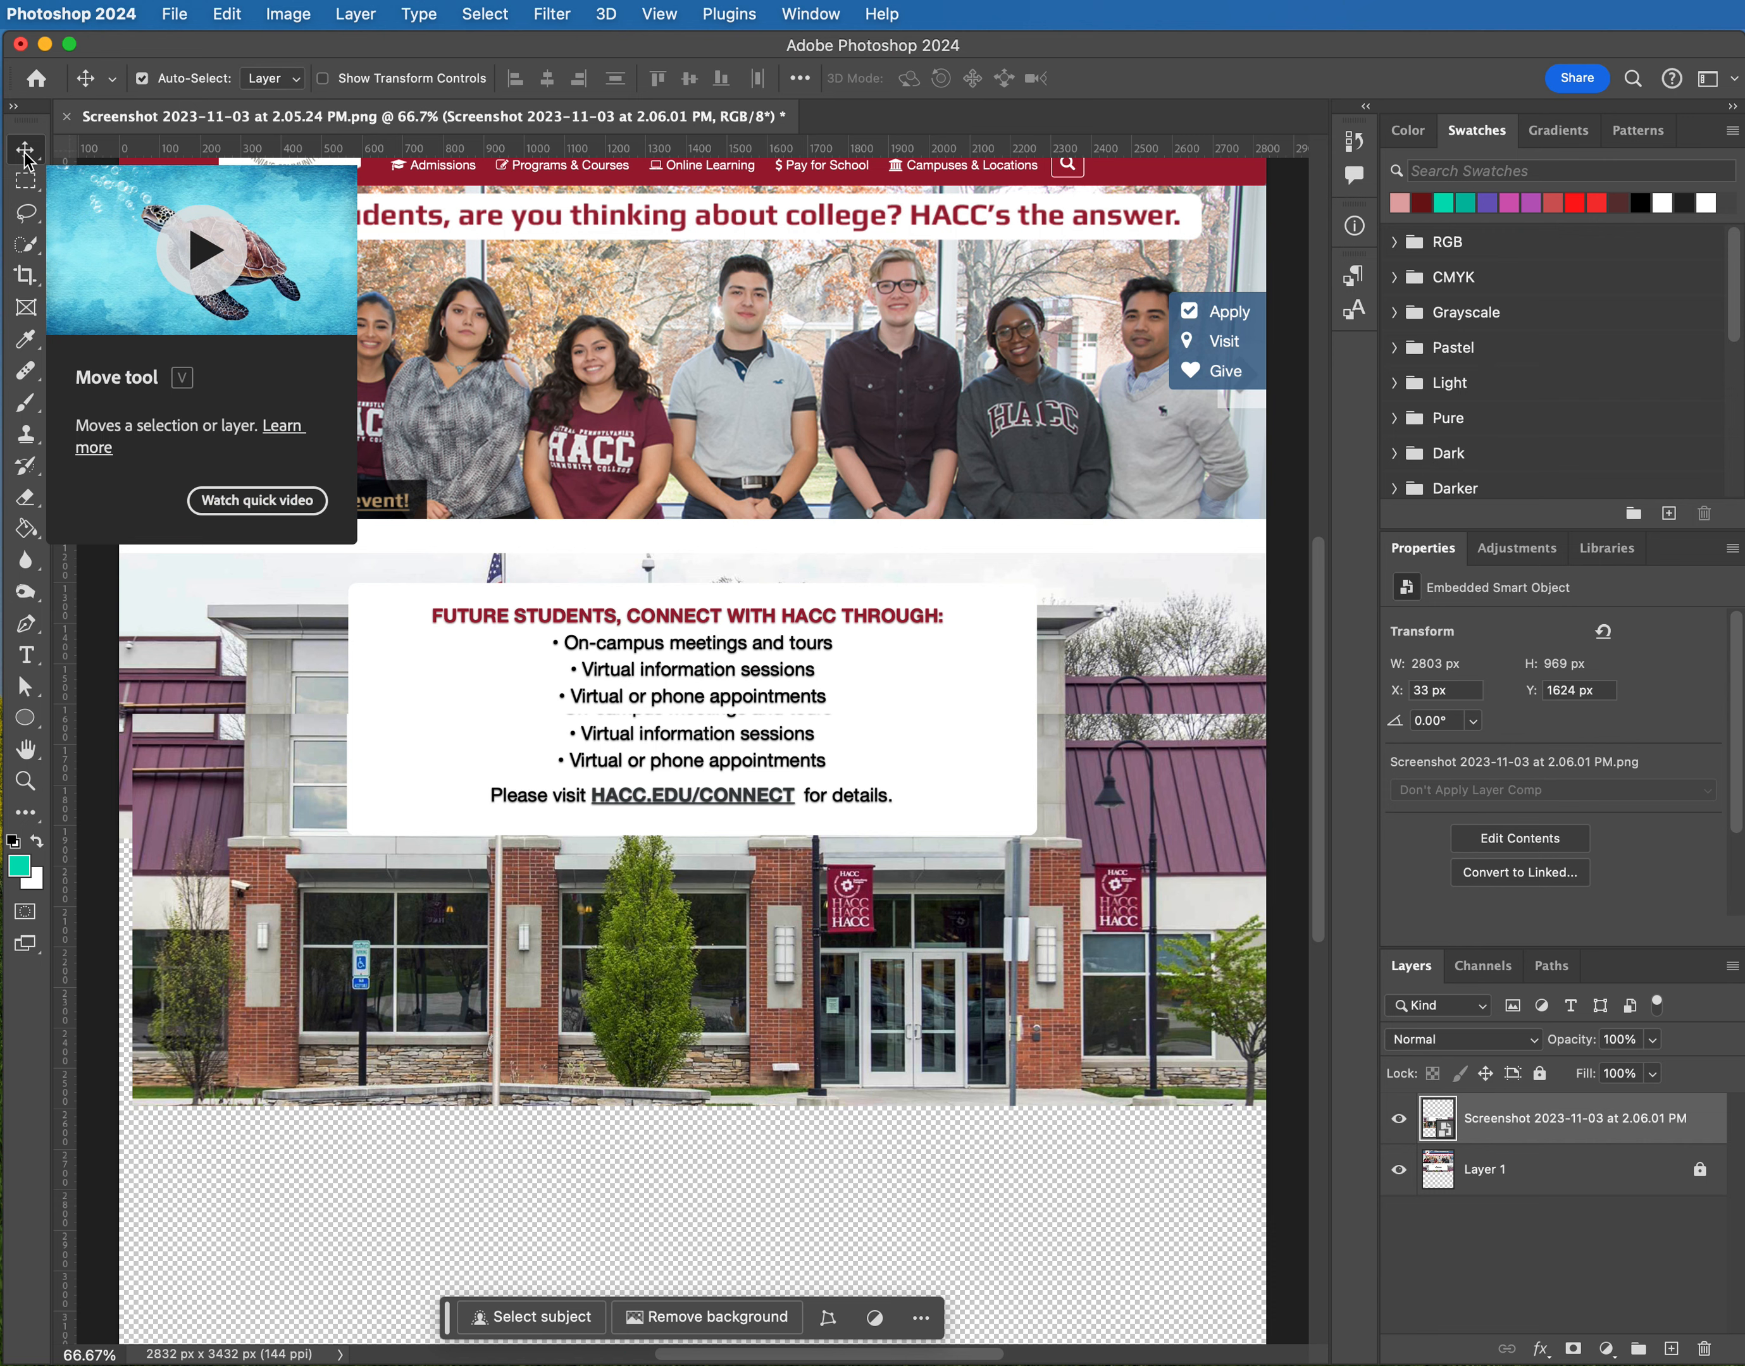
pyautogui.press('Up')
pyautogui.press('Up')
pyautogui.press('Up')
pyautogui.press('Up')
pyautogui.press('Up')
pyautogui.press('Up')
pyautogui.press('Up')
pyautogui.press('Up')
pyautogui.press('Up')
pyautogui.press('Up')
pyautogui.press('Up')
pyautogui.press('Up')
pyautogui.press('Up')
pyautogui.press('Up')
pyautogui.press('Up')
pyautogui.press('Up')
pyautogui.press('Up')
pyautogui.press('Up')
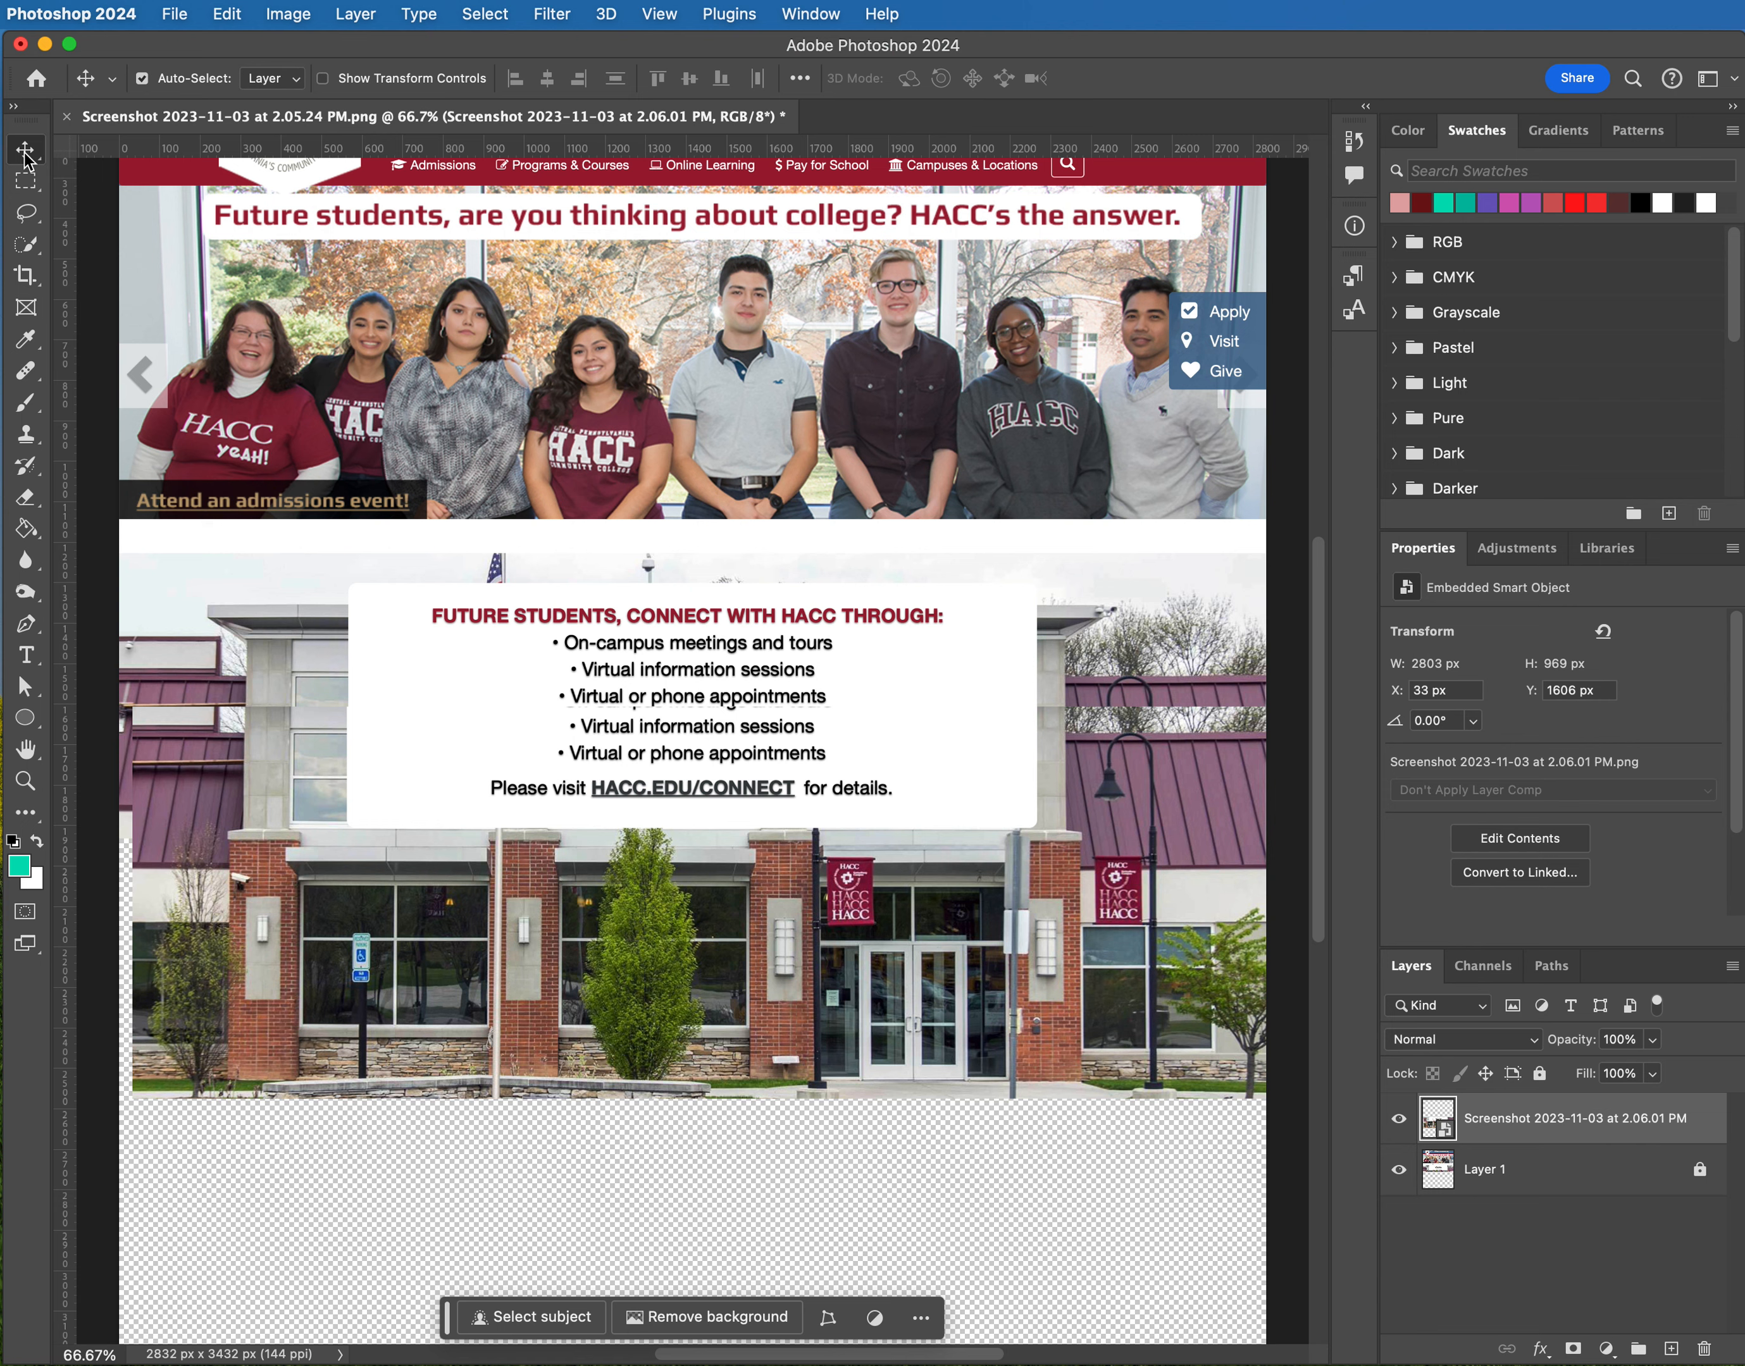
pyautogui.press('Up')
pyautogui.press('Up')
pyautogui.press('Up')
pyautogui.press('Up')
pyautogui.press('Up')
pyautogui.press('Up')
pyautogui.press('Up')
pyautogui.press('Up')
pyautogui.press('Up')
pyautogui.press('Up')
pyautogui.press('Up')
pyautogui.press('Up')
pyautogui.press('Up')
pyautogui.press('Up')
pyautogui.press('Up')
pyautogui.press('Up')
pyautogui.press('Up')
pyautogui.press('Up')
pyautogui.press('Up')
pyautogui.press('Up')
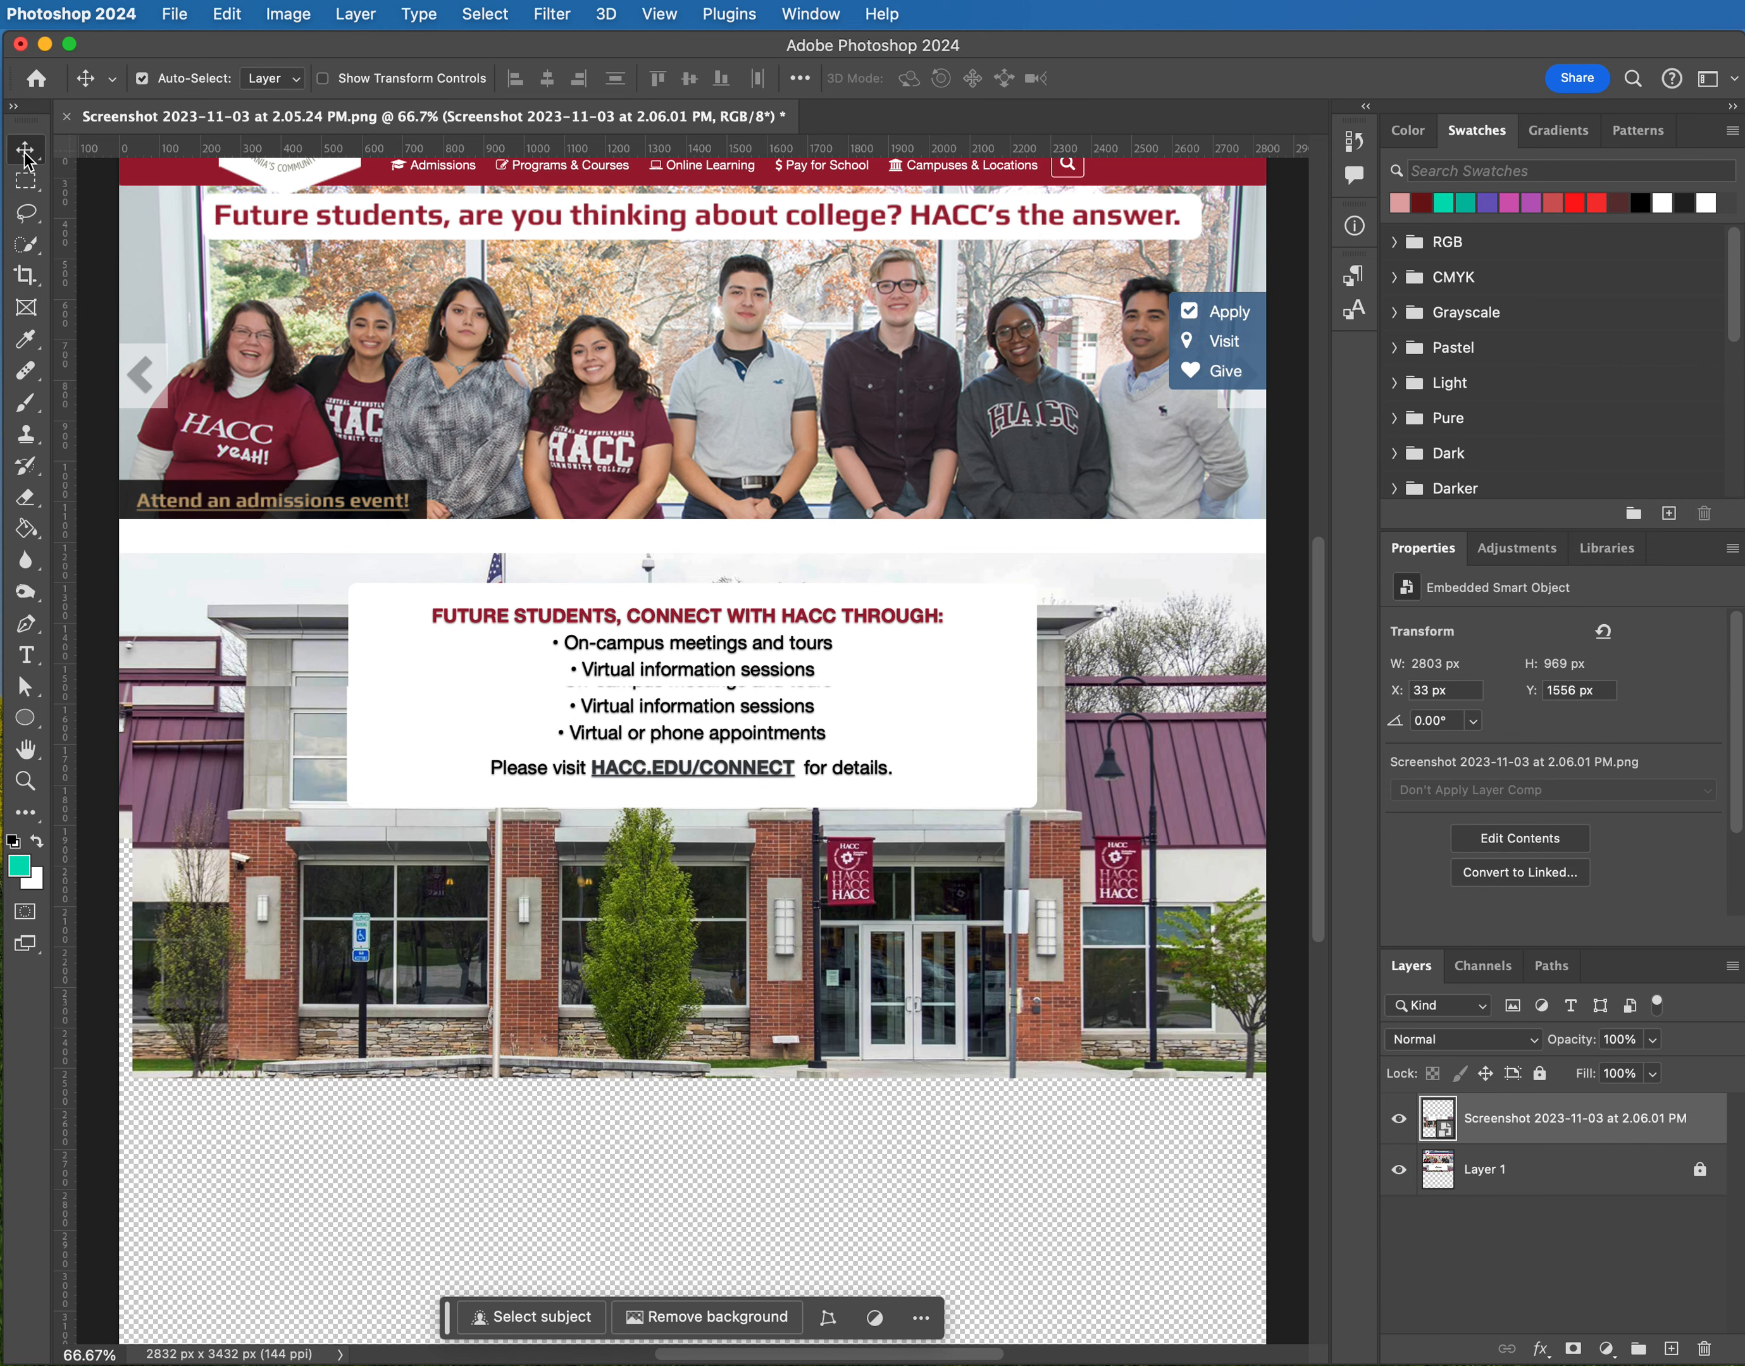
pyautogui.press('Up')
pyautogui.press('Up')
pyautogui.press('Up')
pyautogui.press('Up')
pyautogui.press('Up')
pyautogui.press('Up')
pyautogui.press('Up')
pyautogui.press('Up')
pyautogui.press('Up')
pyautogui.press('Up')
pyautogui.press('Up')
pyautogui.press('Up')
pyautogui.press('Up')
pyautogui.press('Up')
pyautogui.press('Up')
pyautogui.press('Up')
pyautogui.press('Up')
pyautogui.press('Up')
pyautogui.press('Up')
pyautogui.press('Up')
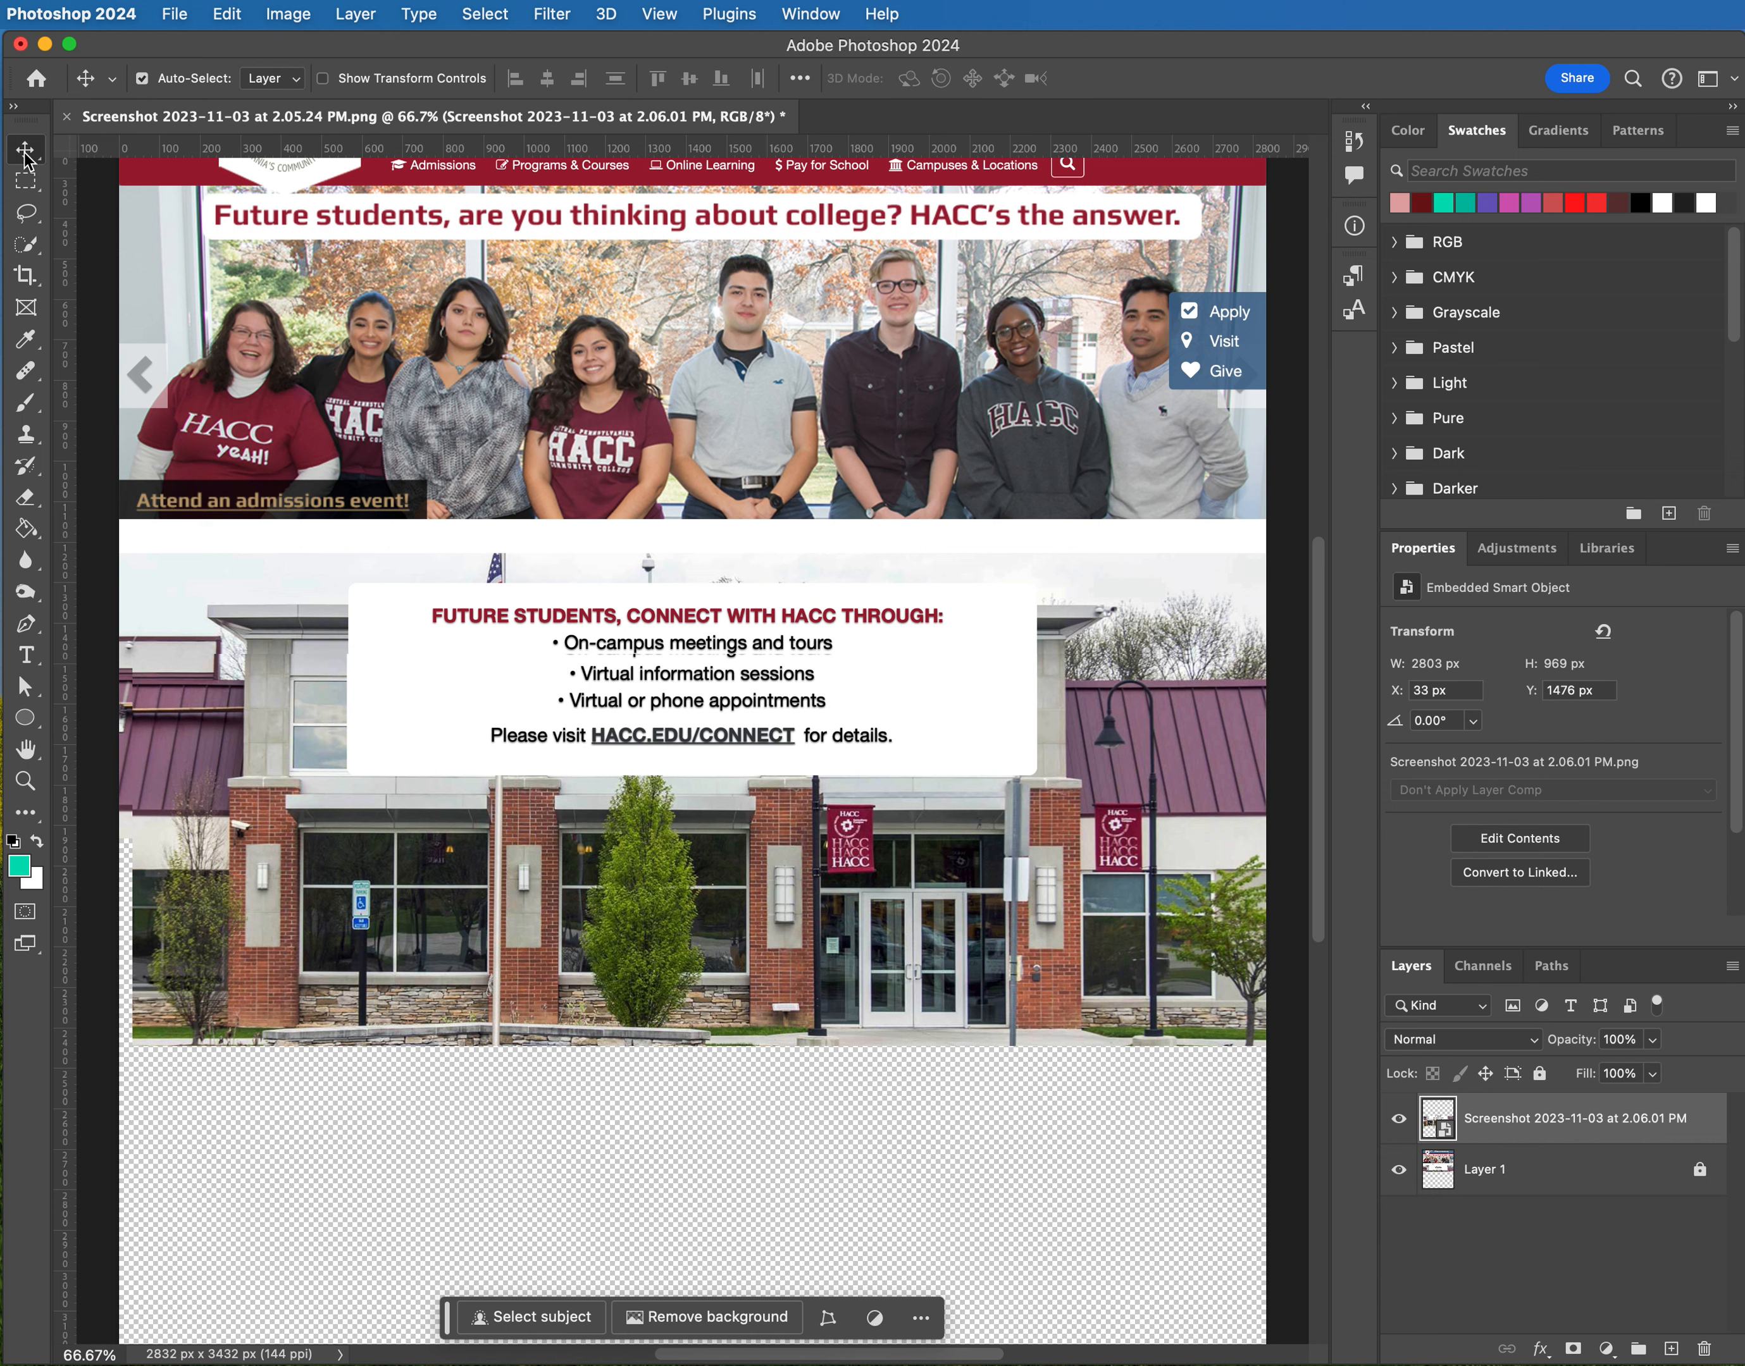
# Fine-tune the placed screenshot's position to X 35 px and Y 1464 px so its text box and building line up with Layer 1
pyautogui.press('Right')
pyautogui.press('Right')
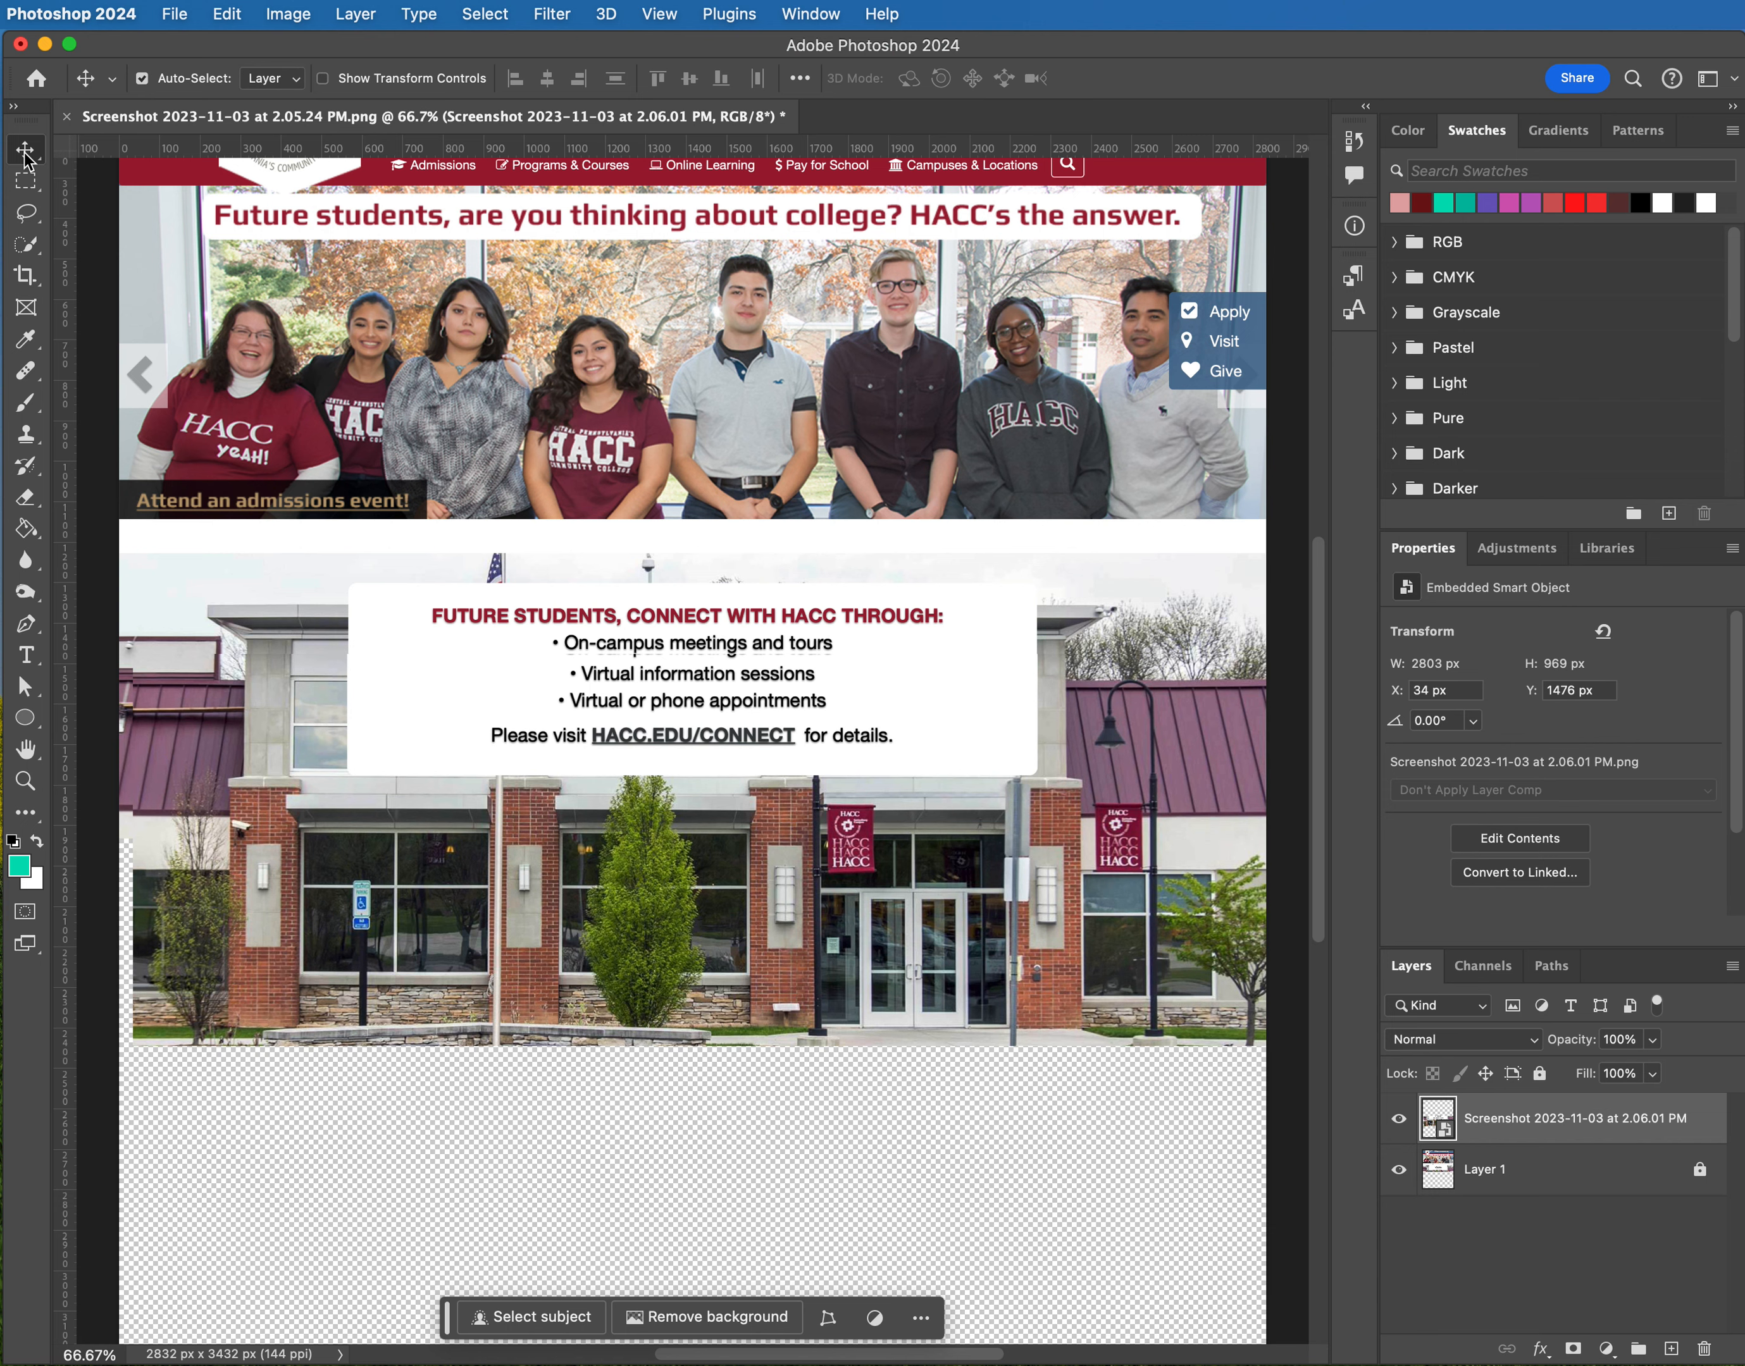
pyautogui.press('Up')
pyautogui.press('Up')
pyautogui.press('Up')
pyautogui.press('Up')
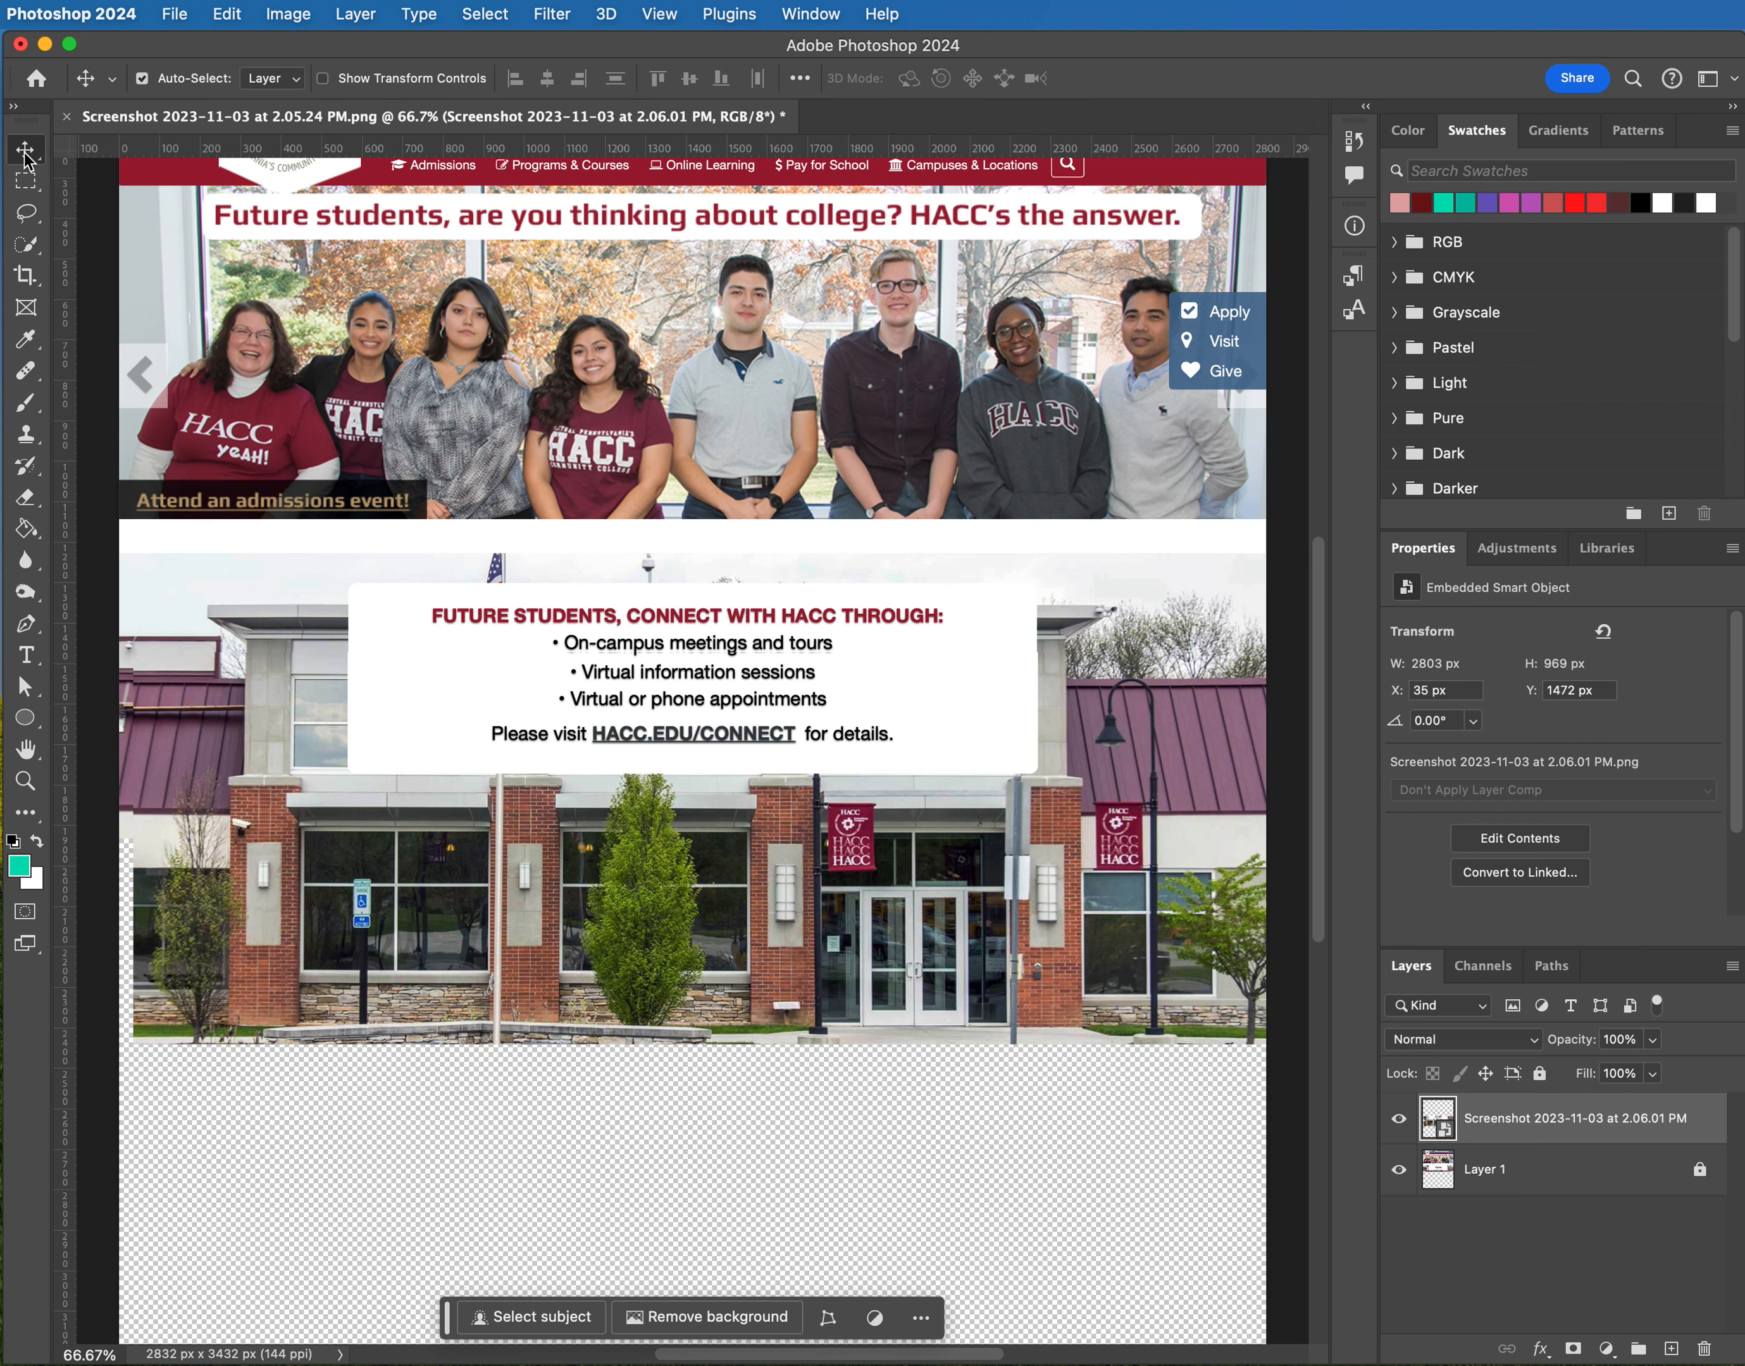
pyautogui.press('Up')
pyautogui.press('Up')
pyautogui.press('Up')
pyautogui.press('Up')
pyautogui.press('Up')
pyautogui.press('Up')
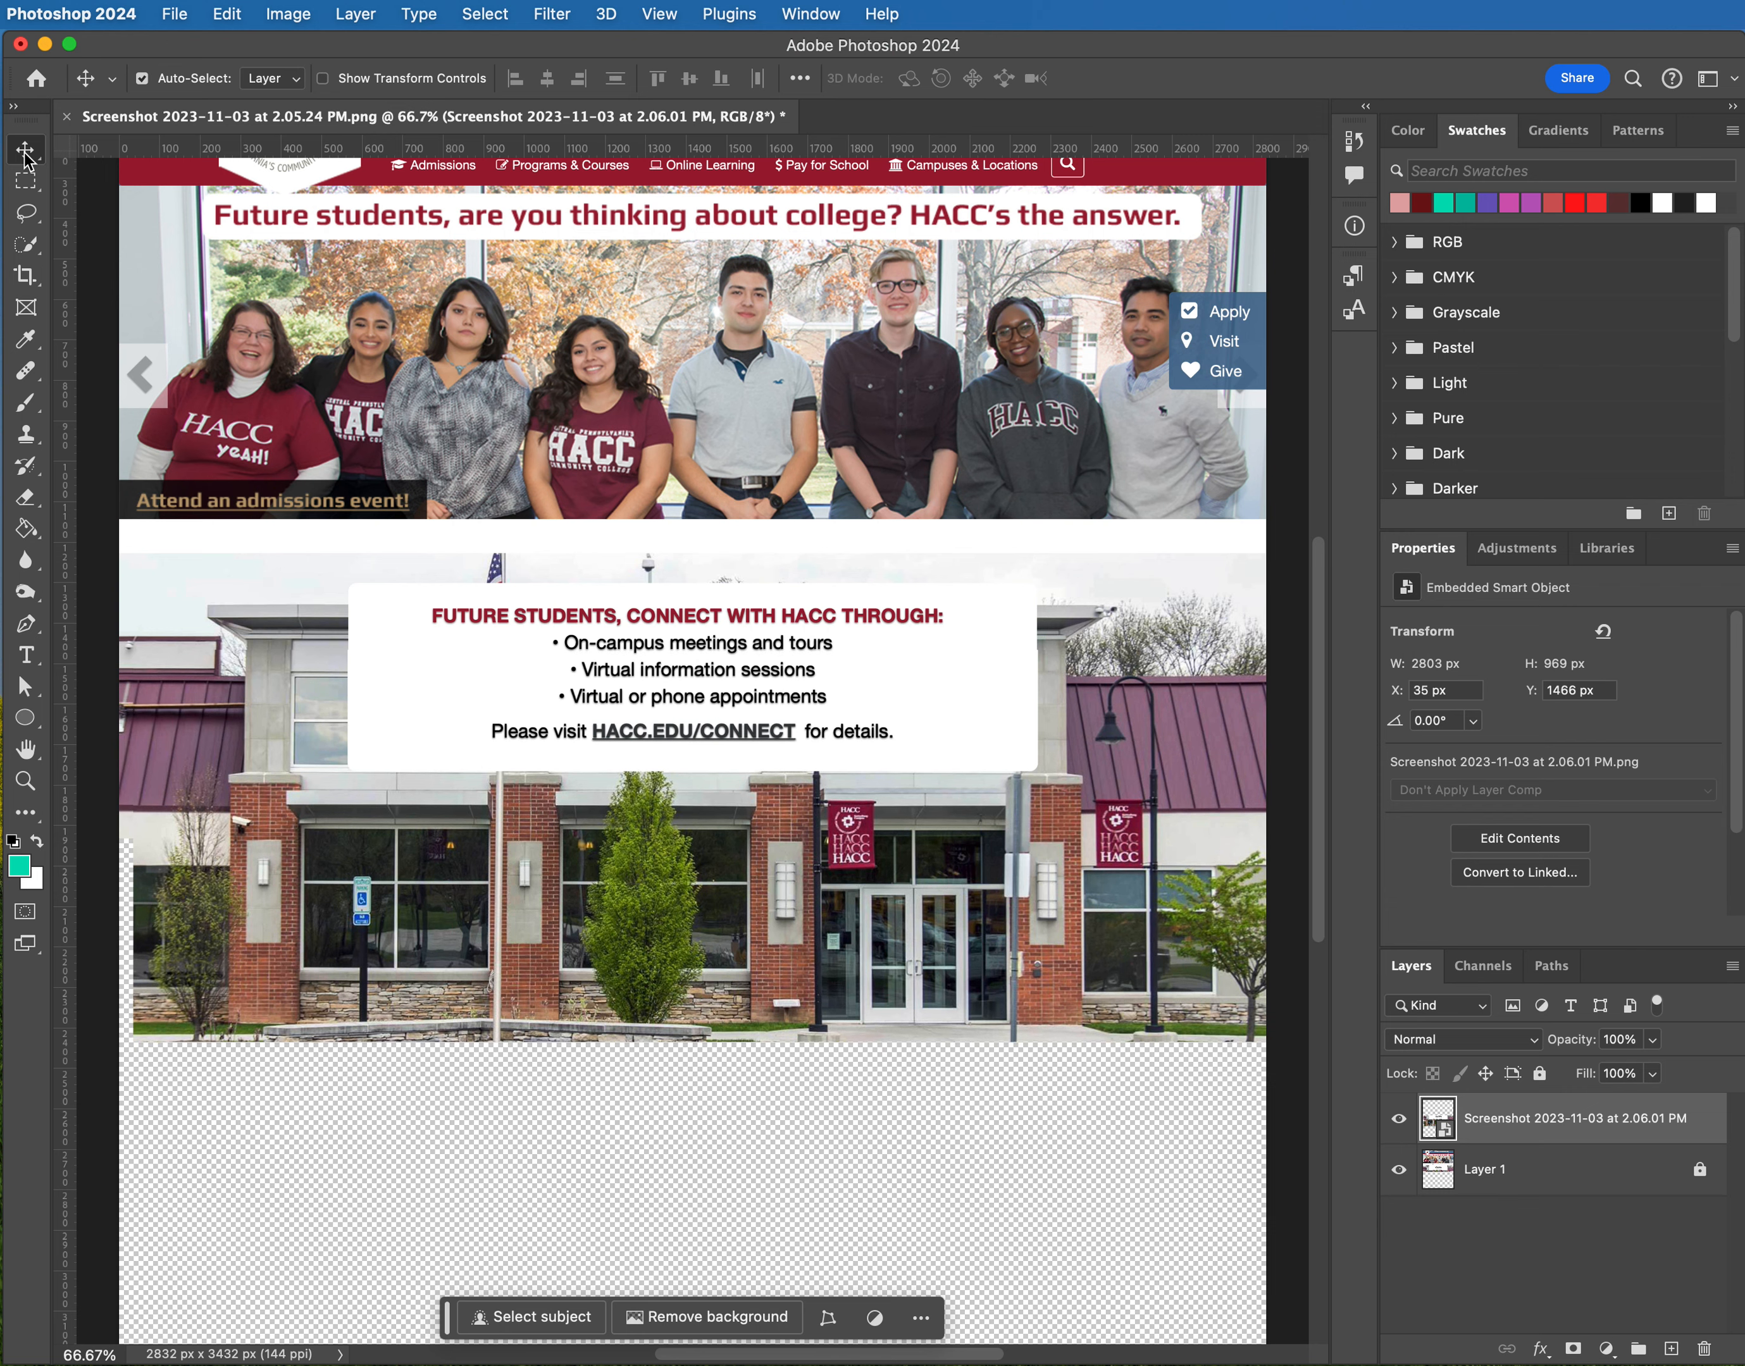
pyautogui.press('Up')
pyautogui.press('Up')
pyautogui.press('Down')
pyautogui.press('Down')
pyautogui.press('Up')
pyautogui.press('Up')
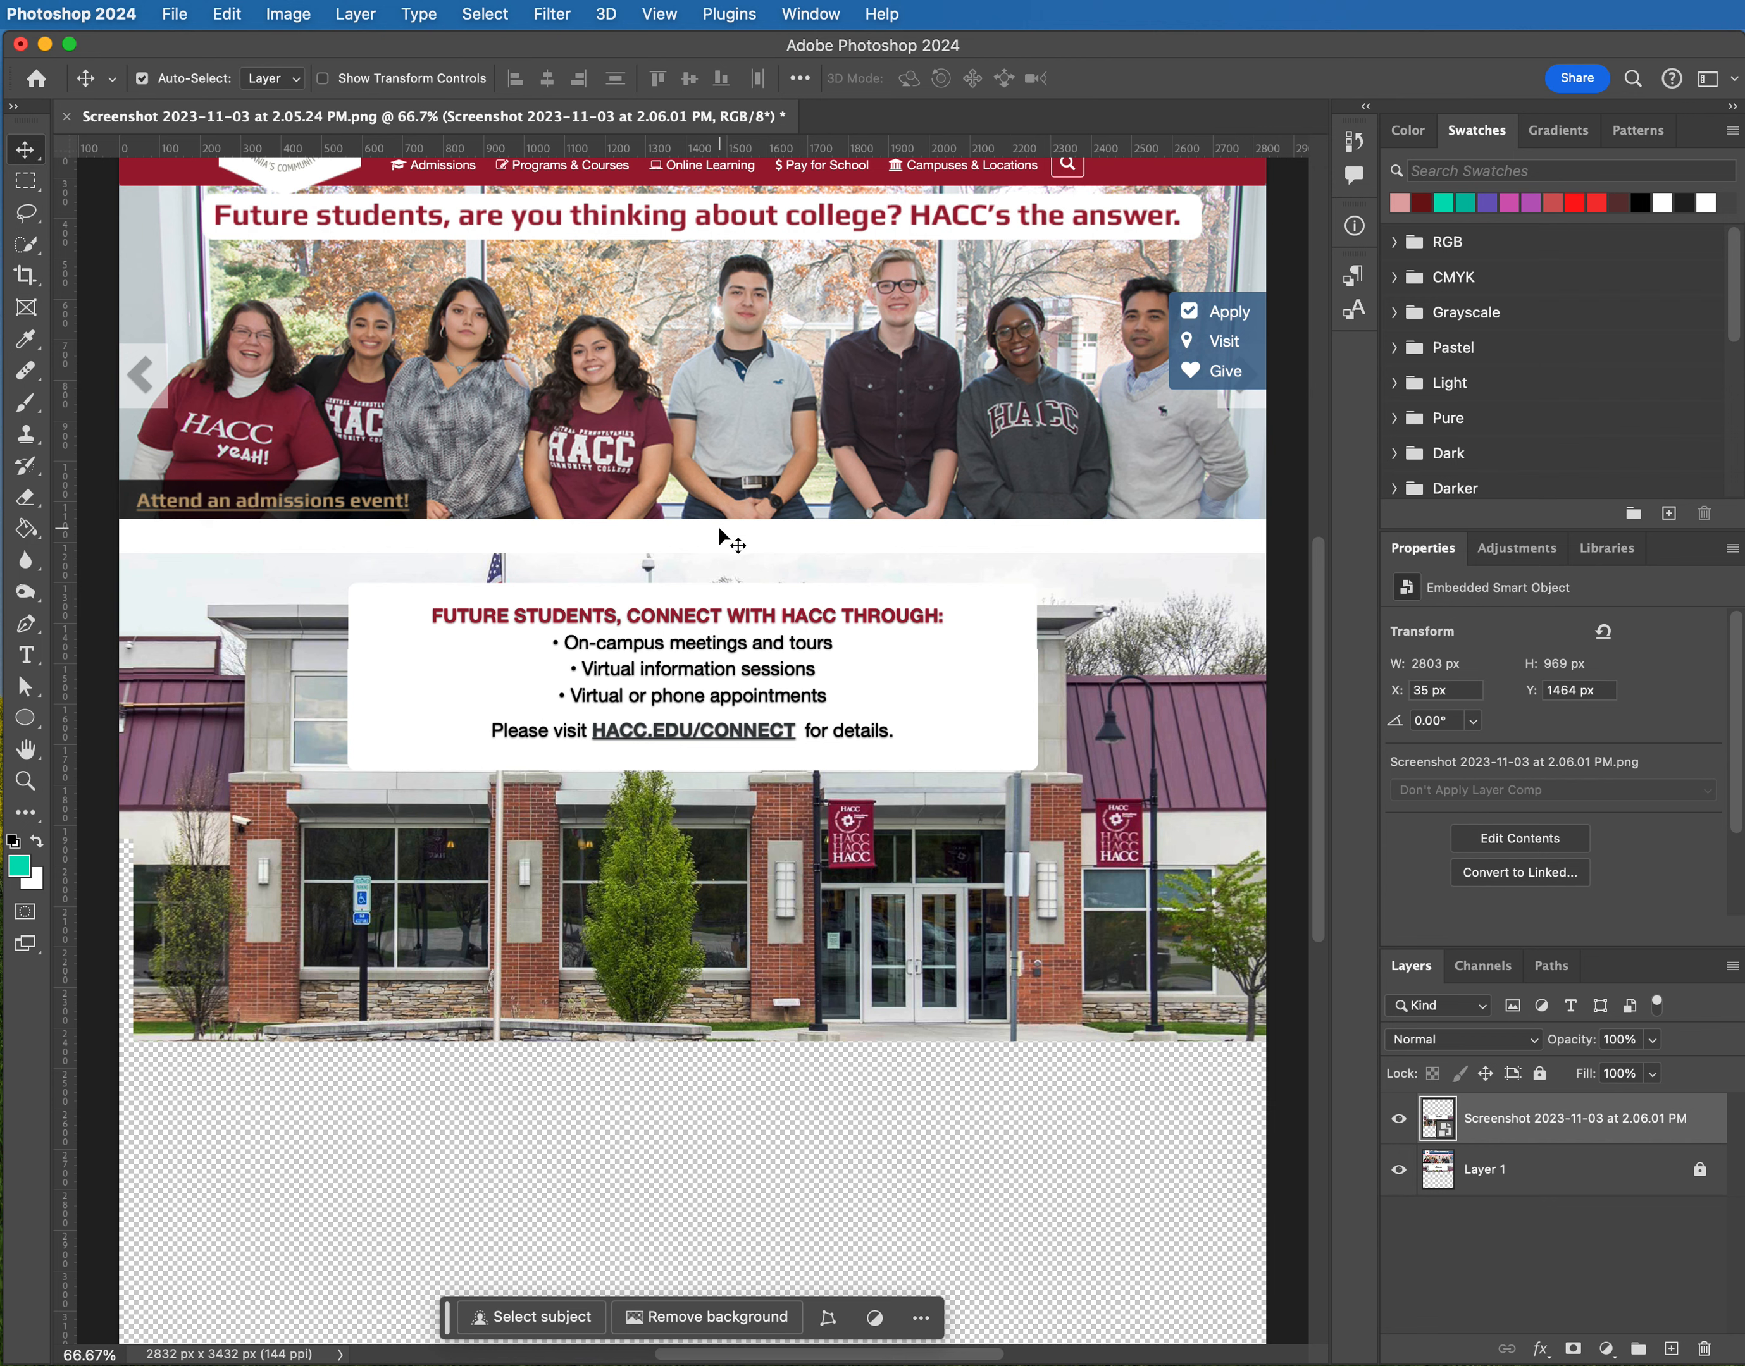
# Save the document to the desktop in Photoshop format as "photo splicing.psd"
pyautogui.click(172, 14)
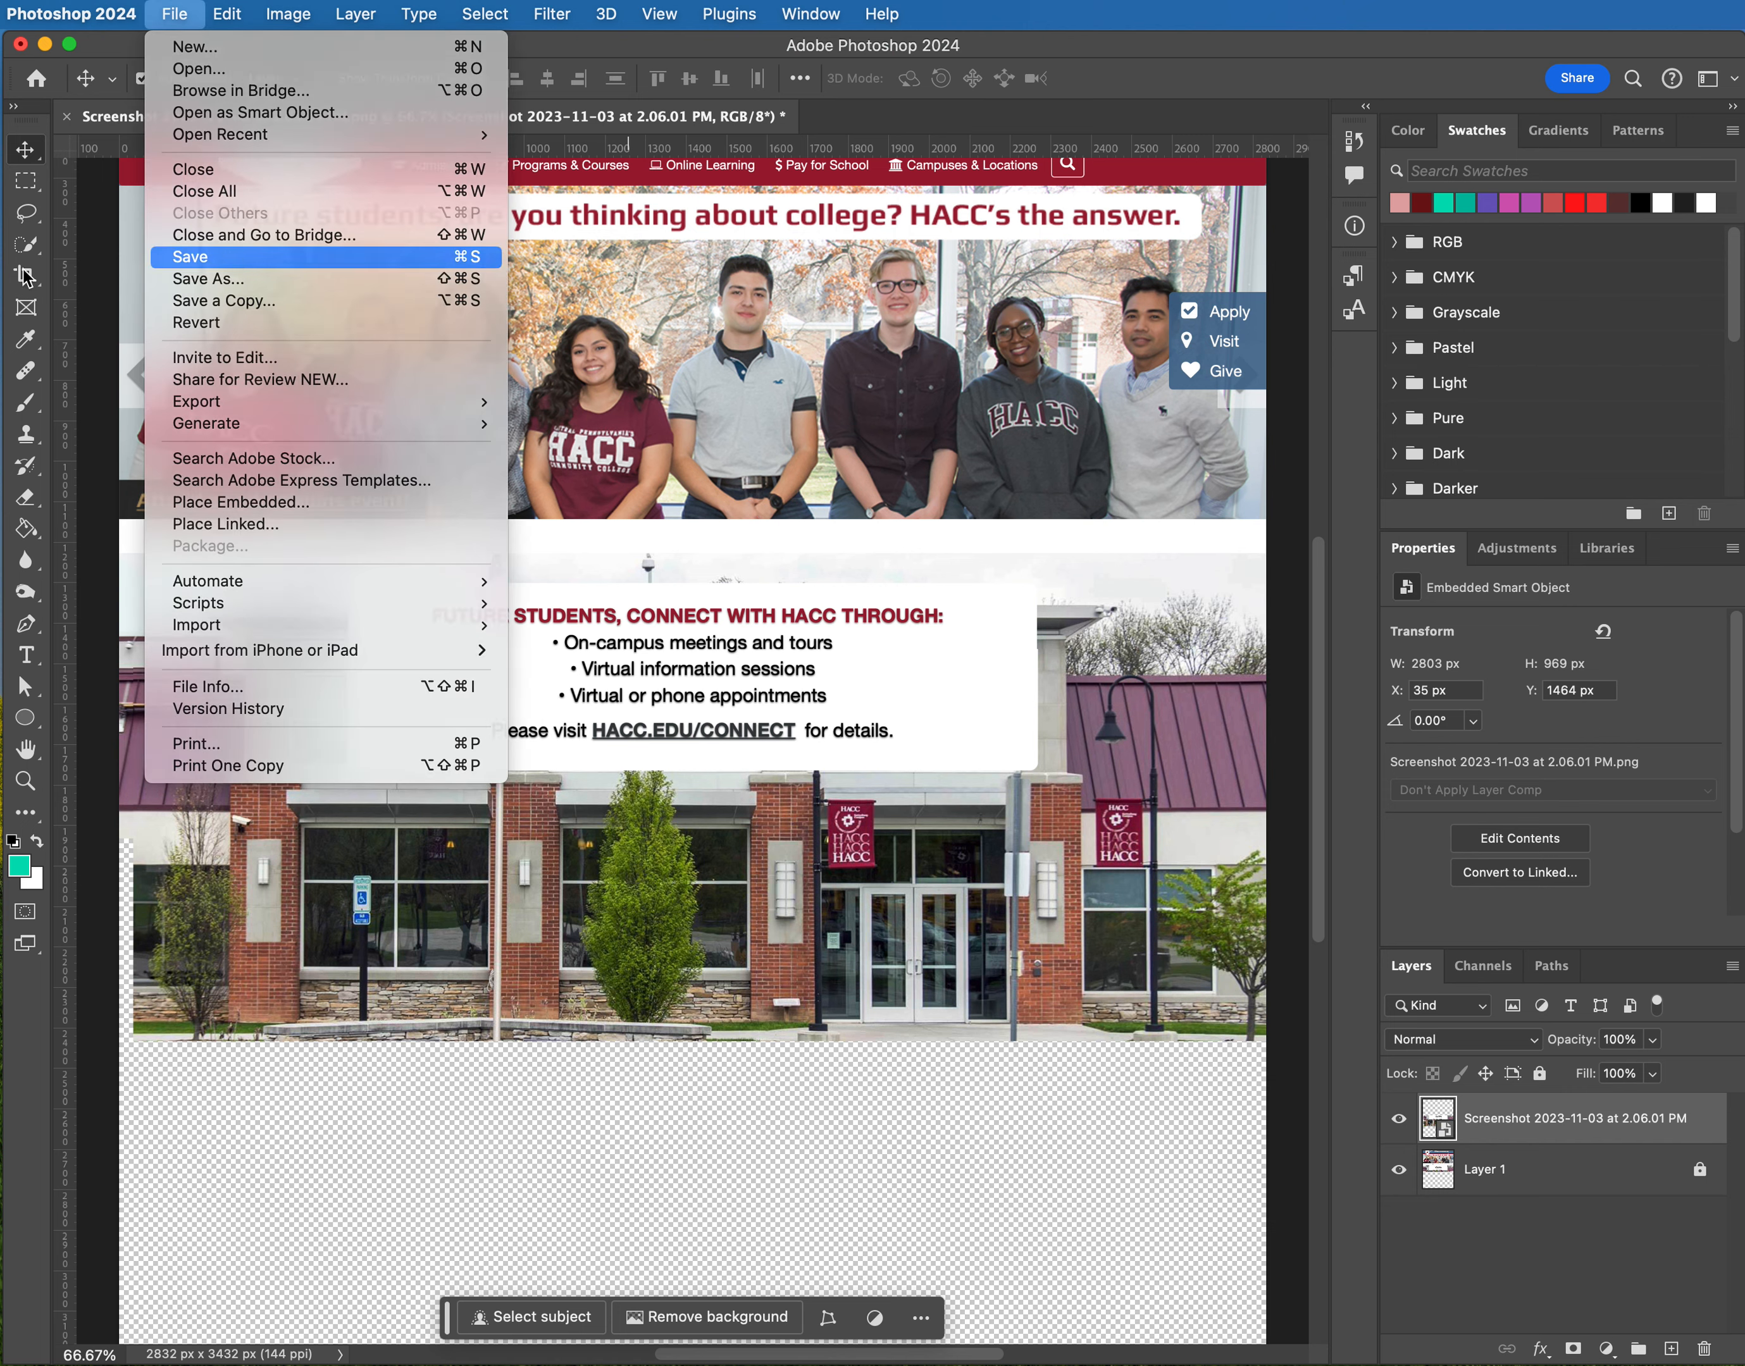
pyautogui.click(252, 257)
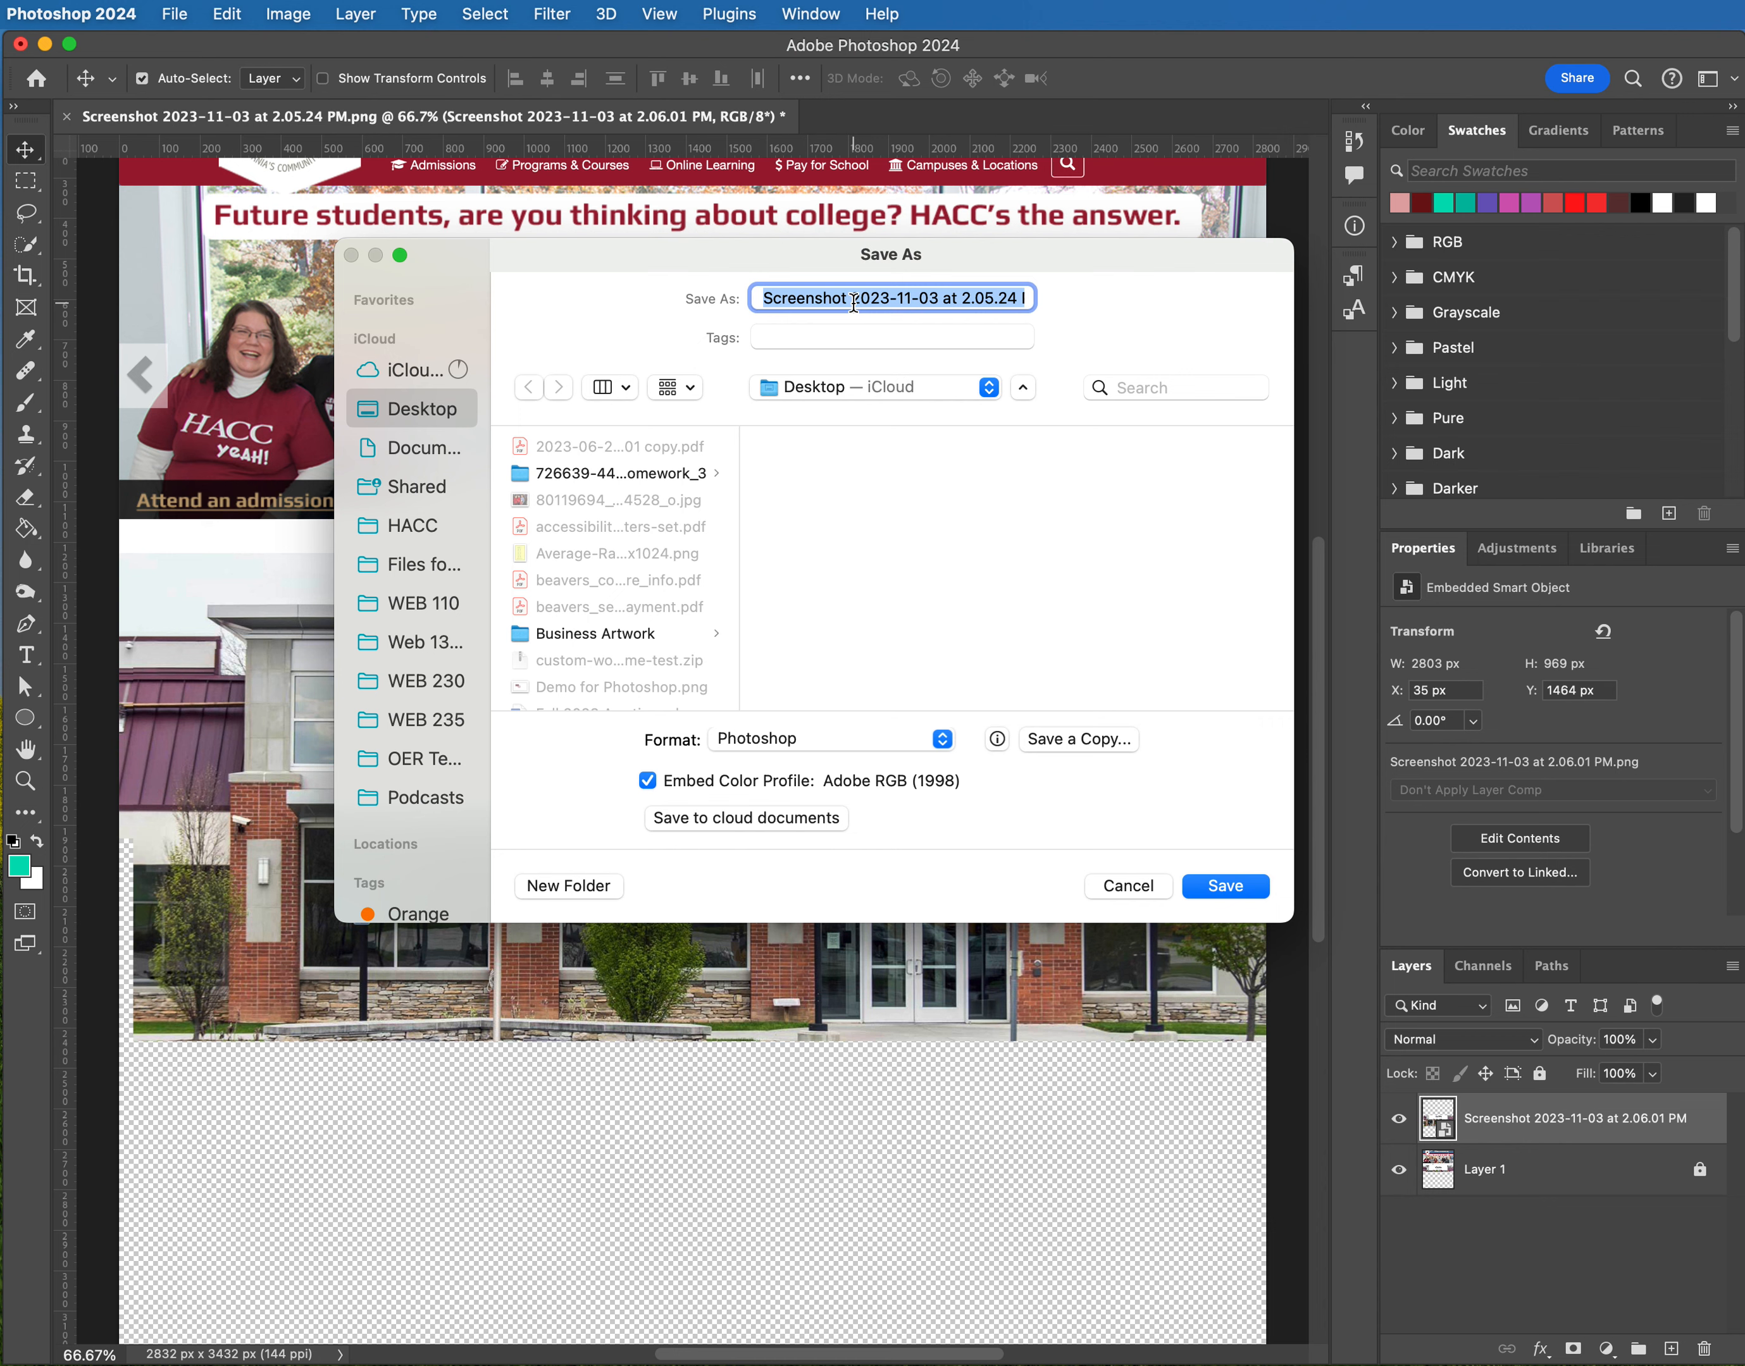
pyautogui.write('photo spl')
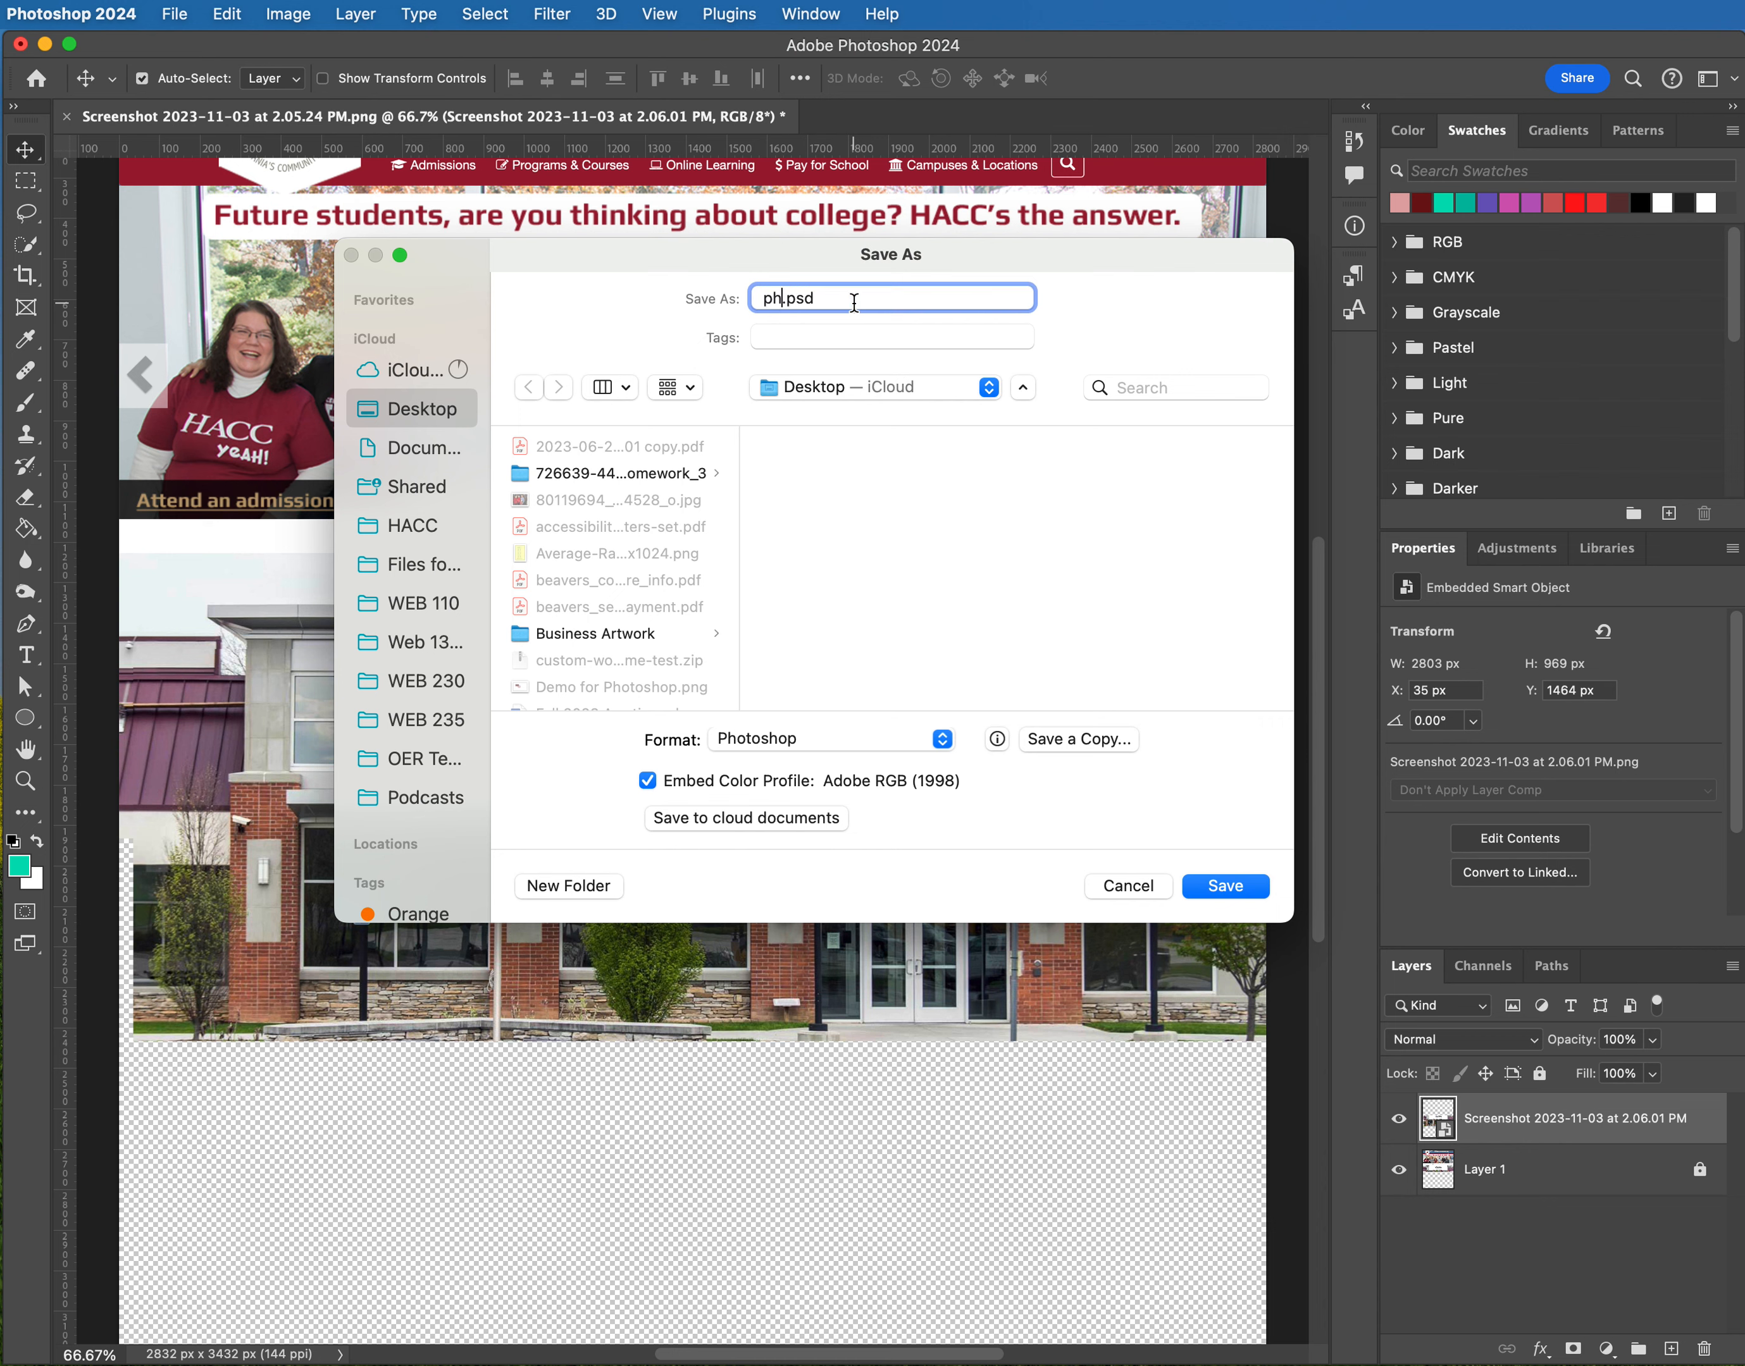
pyautogui.write('icing')
pyautogui.click(1238, 888)
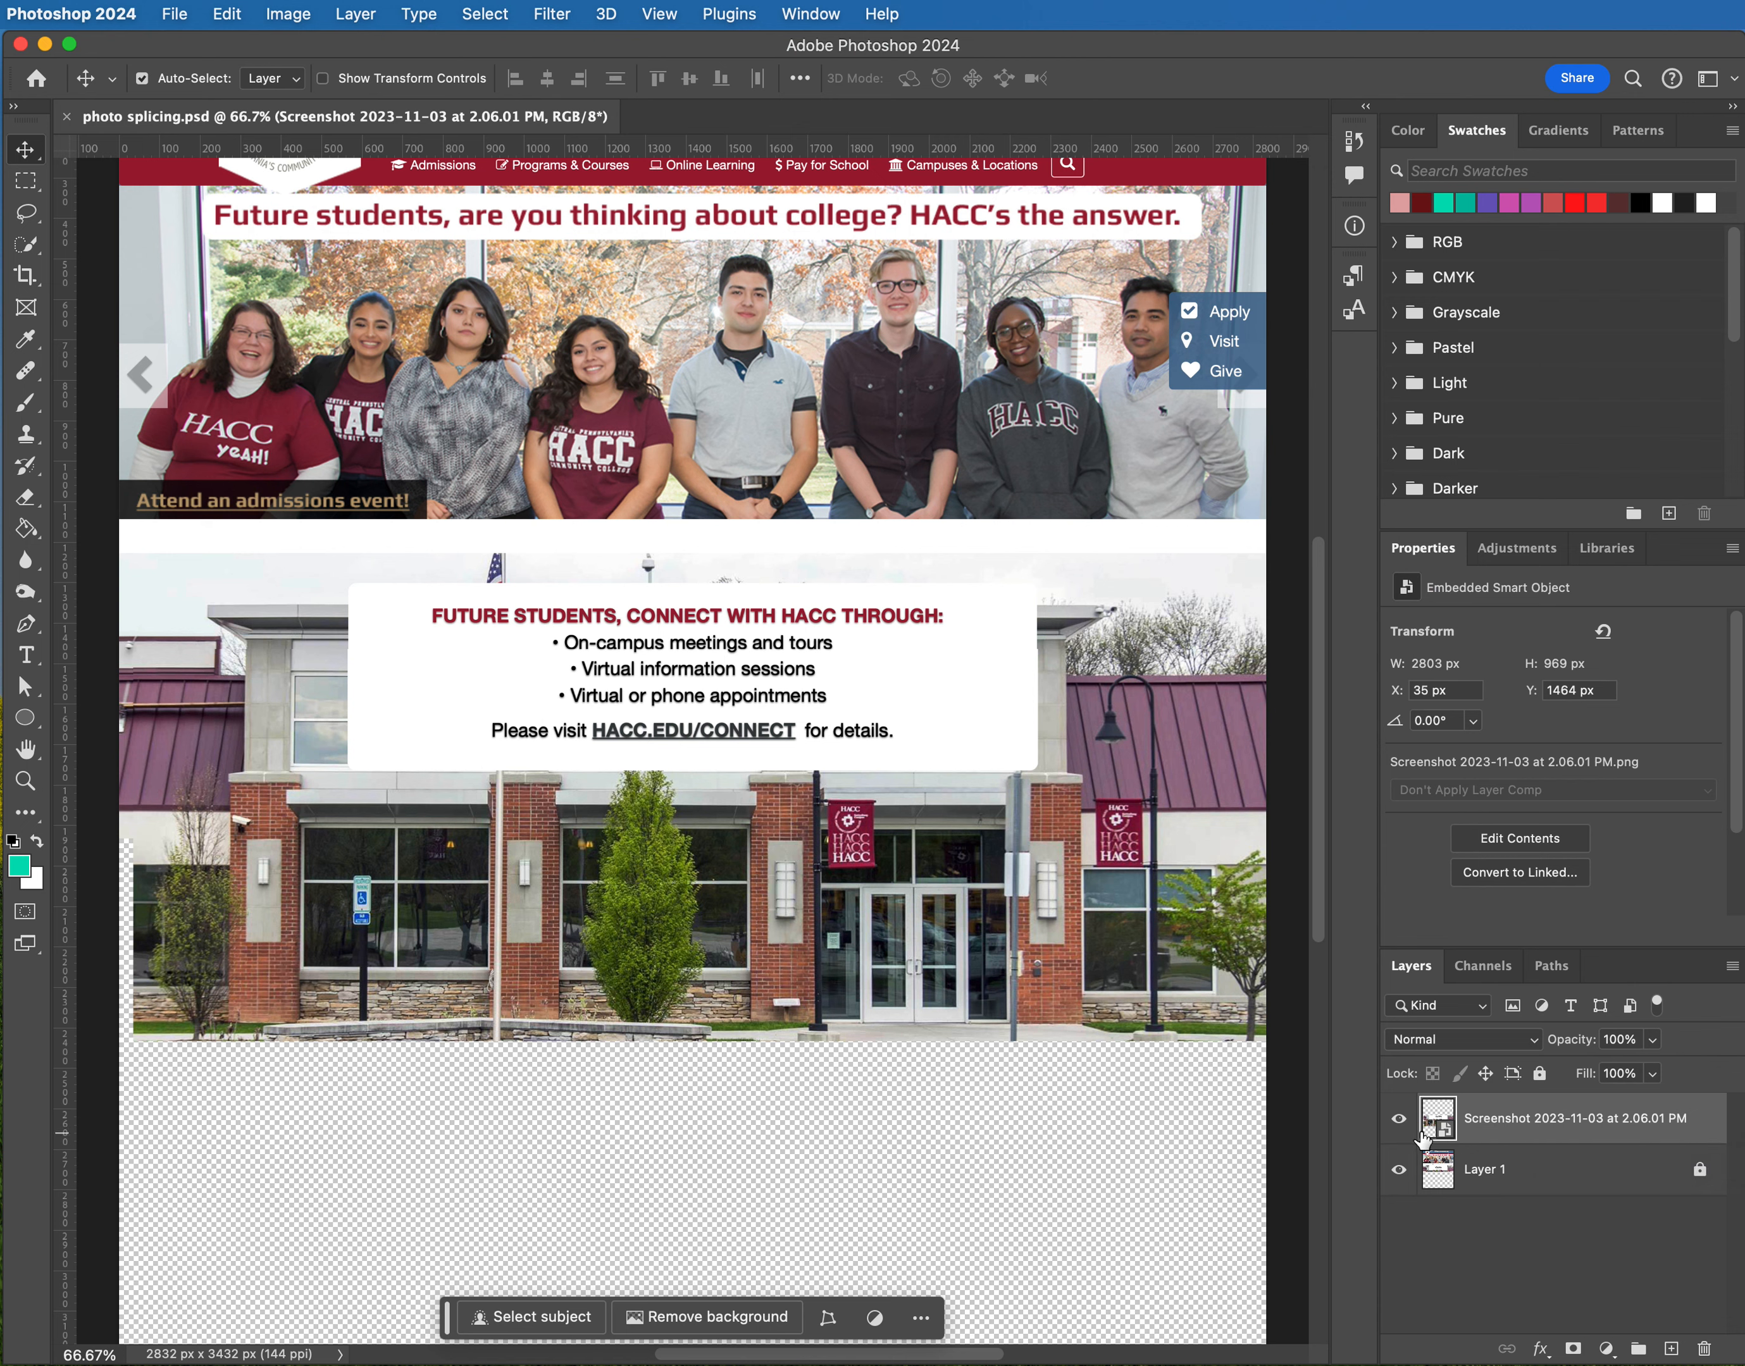
# Rename the placed screenshot layer as Image 2 and lock it completely
pyautogui.doubleClick(1499, 1122)
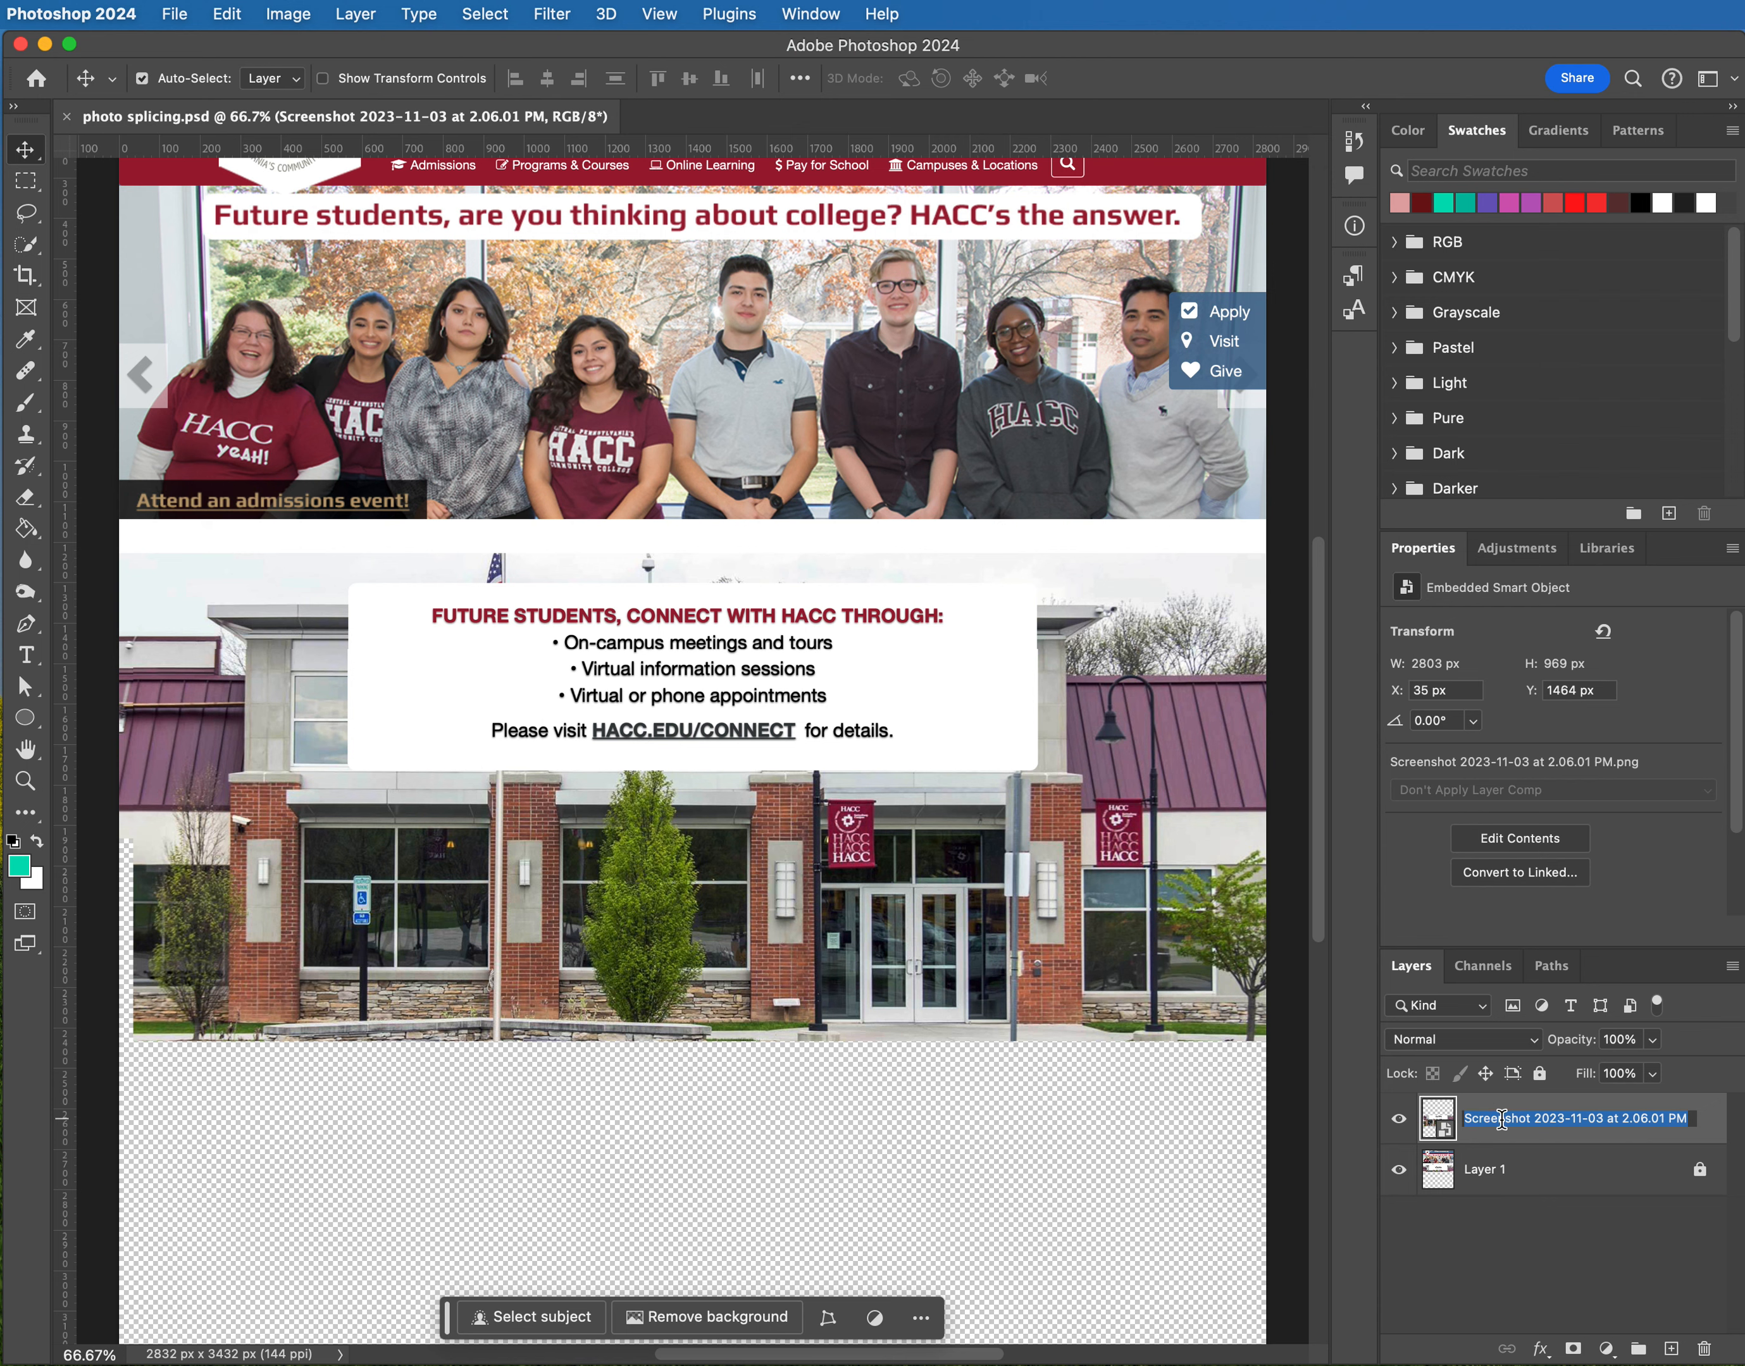
pyautogui.write('Image 2')
pyautogui.press('Return')
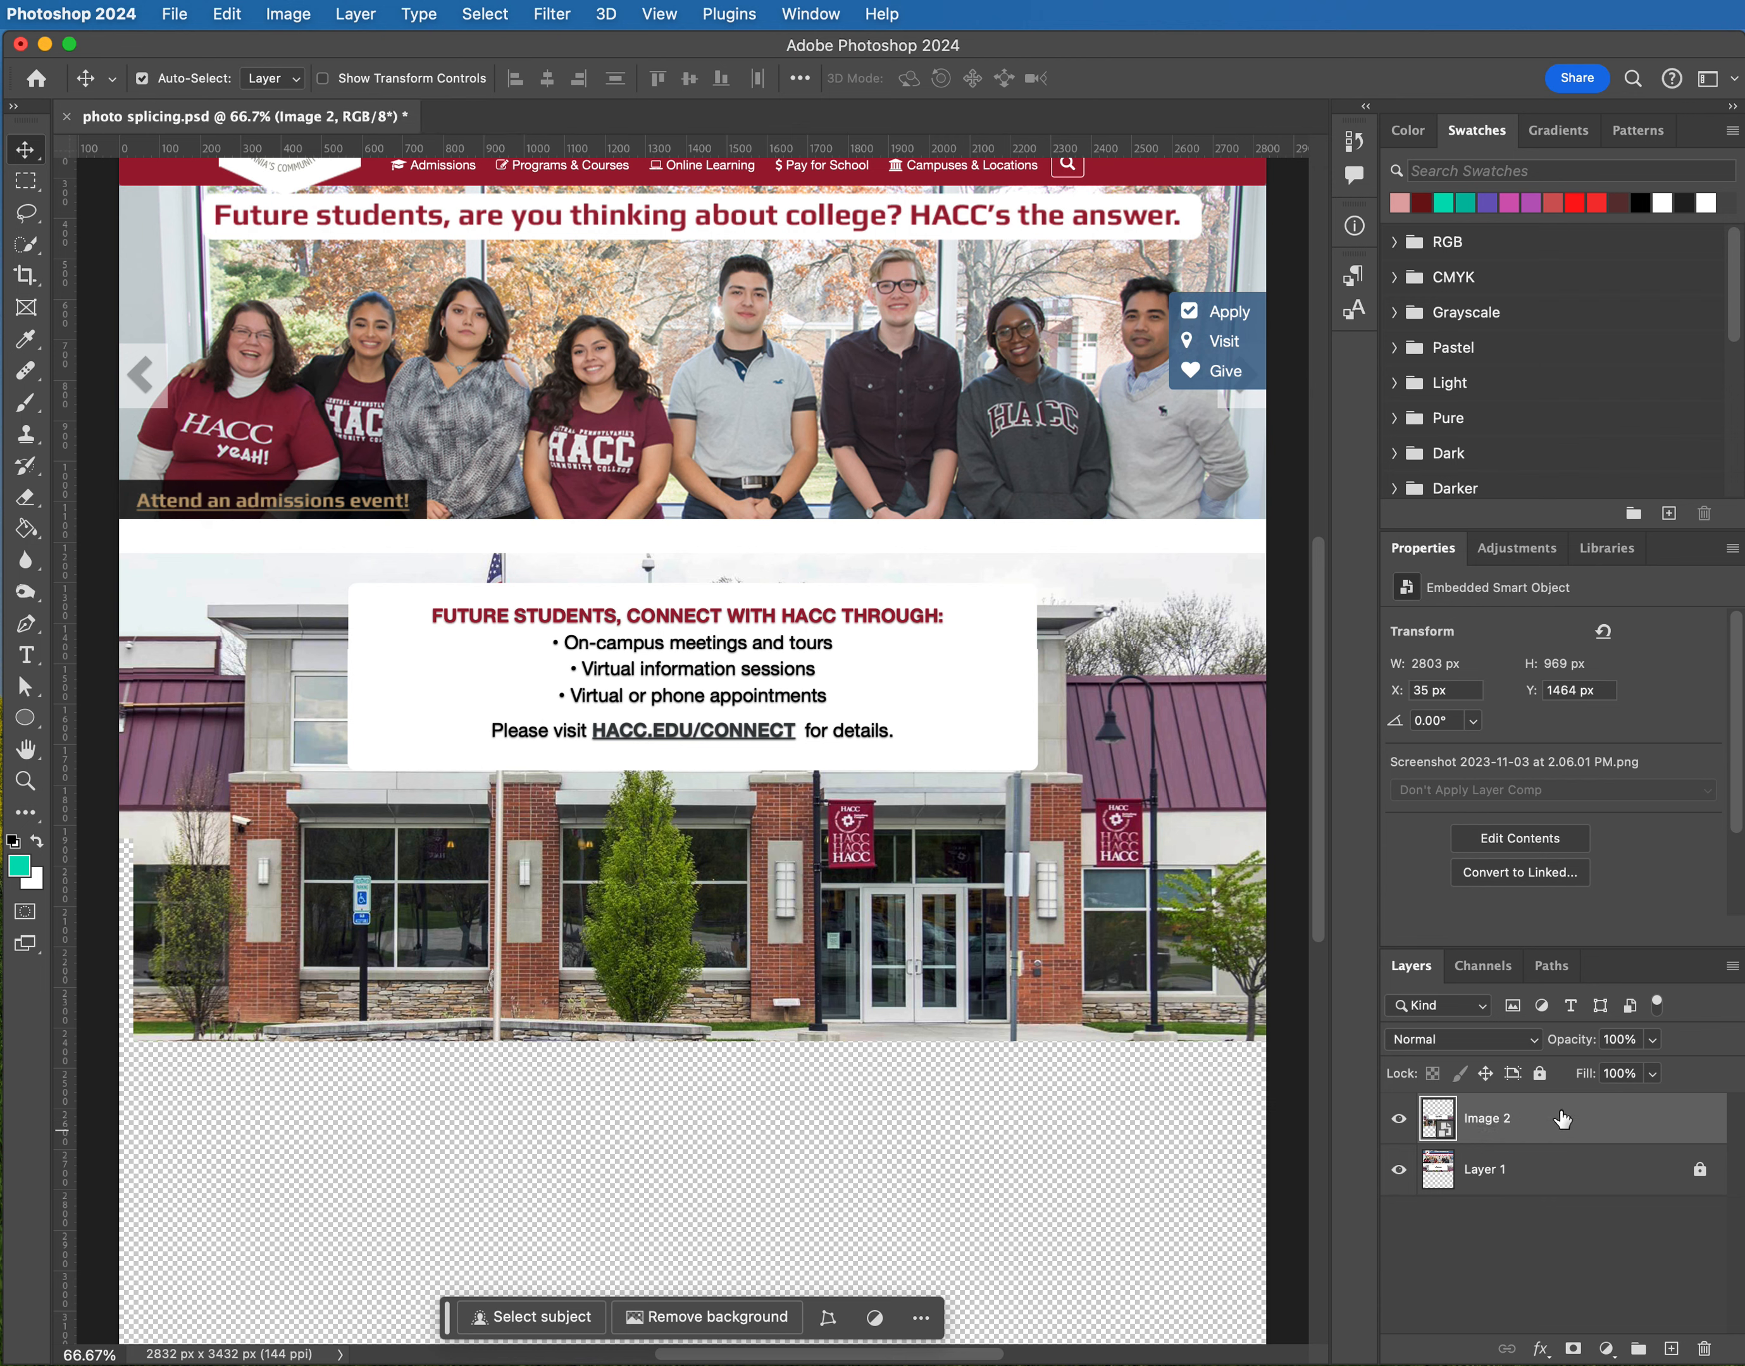
pyautogui.click(1540, 1076)
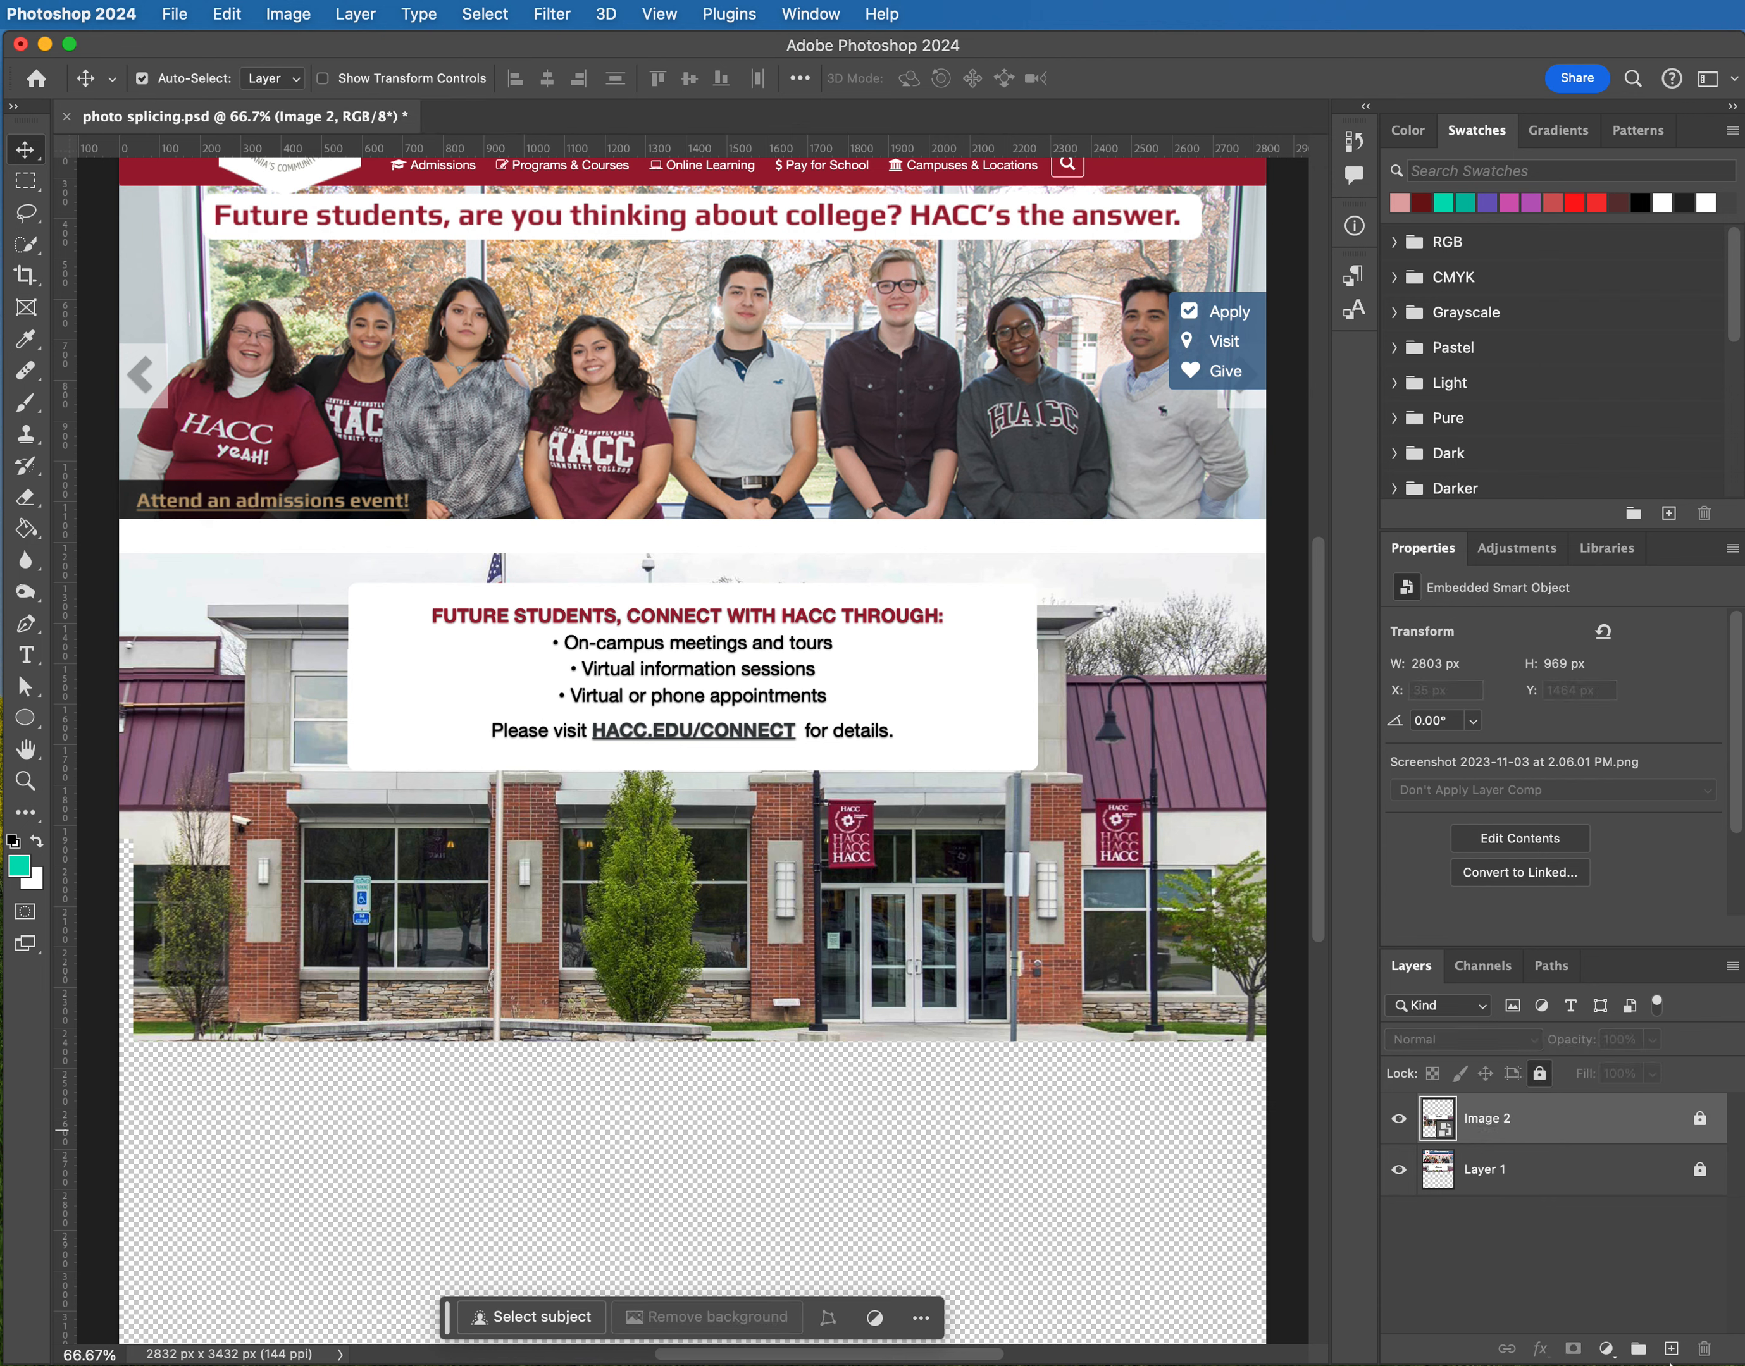
# Add a new empty layer above Image 2 and name it Image 3
pyautogui.click(1671, 1350)
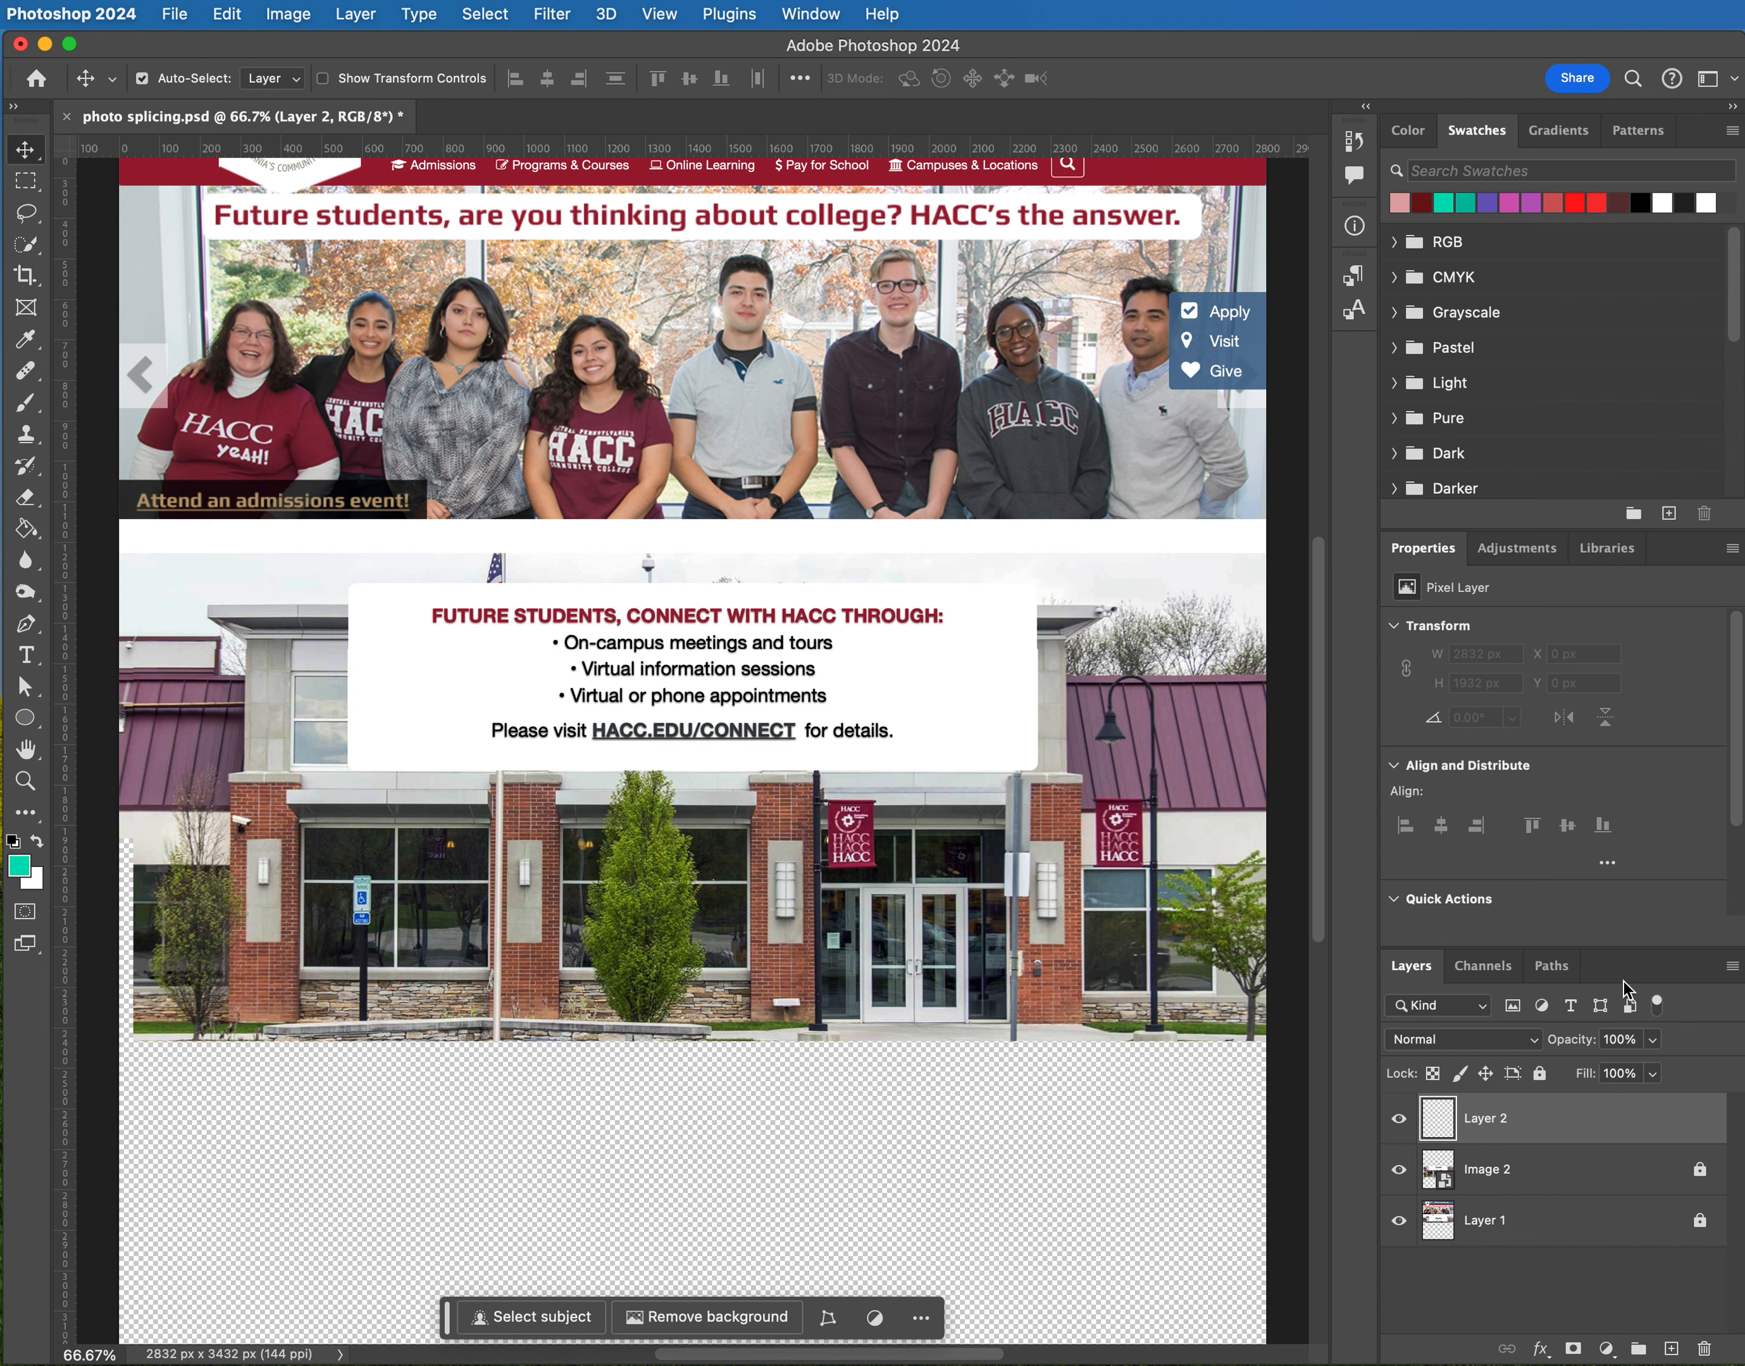
pyautogui.doubleClick(1480, 1121)
pyautogui.write('Image 3')
pyautogui.press('Return')
# Place "Screenshot 2023-11-03 at 2.06.20 PM.png" from Finder and position it at X 4 px, Y 2434 px, directly below the building image
pyautogui.press('super+Tab')
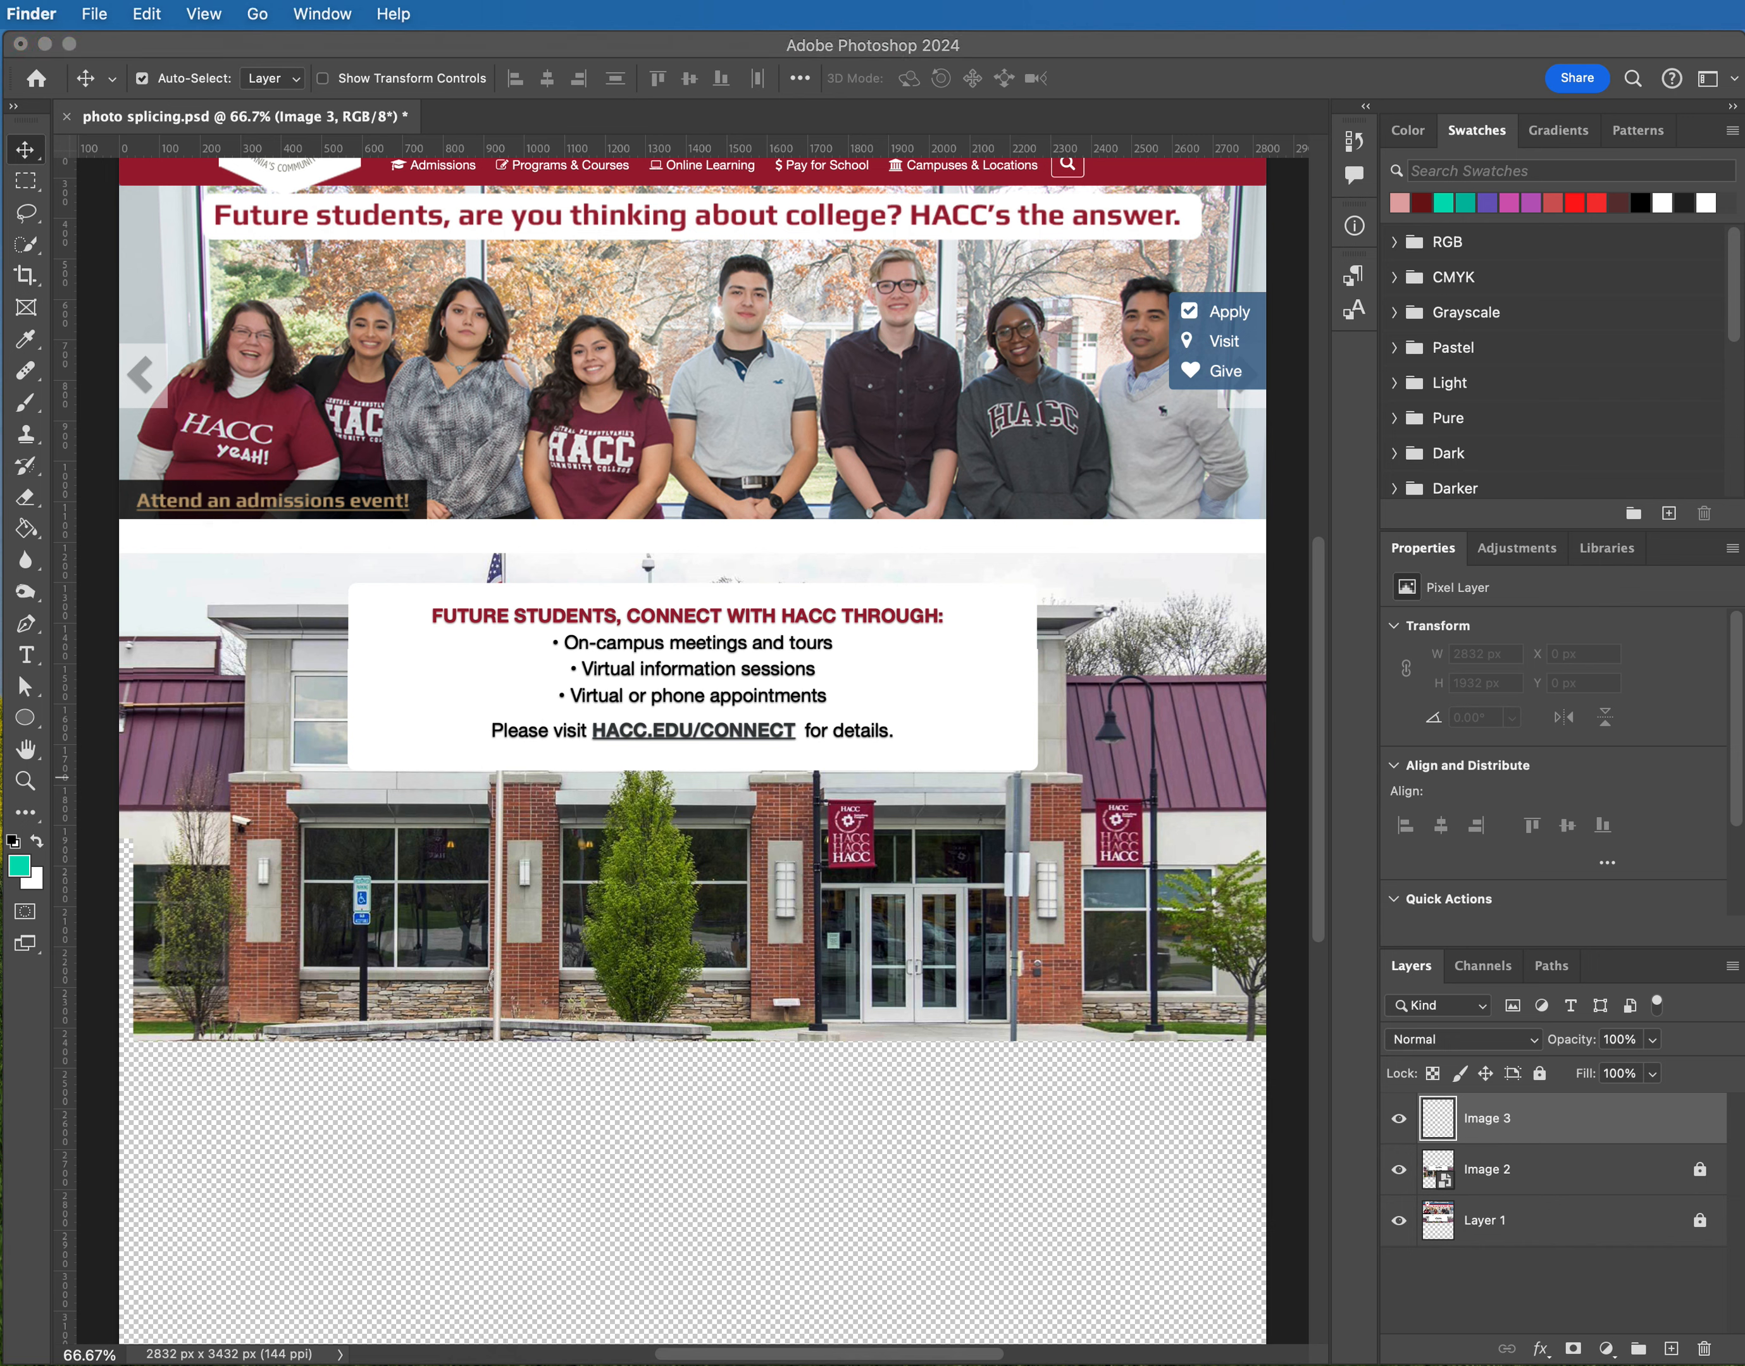
pyautogui.moveTo(2, 712); pyautogui.dragTo(478, 1045)
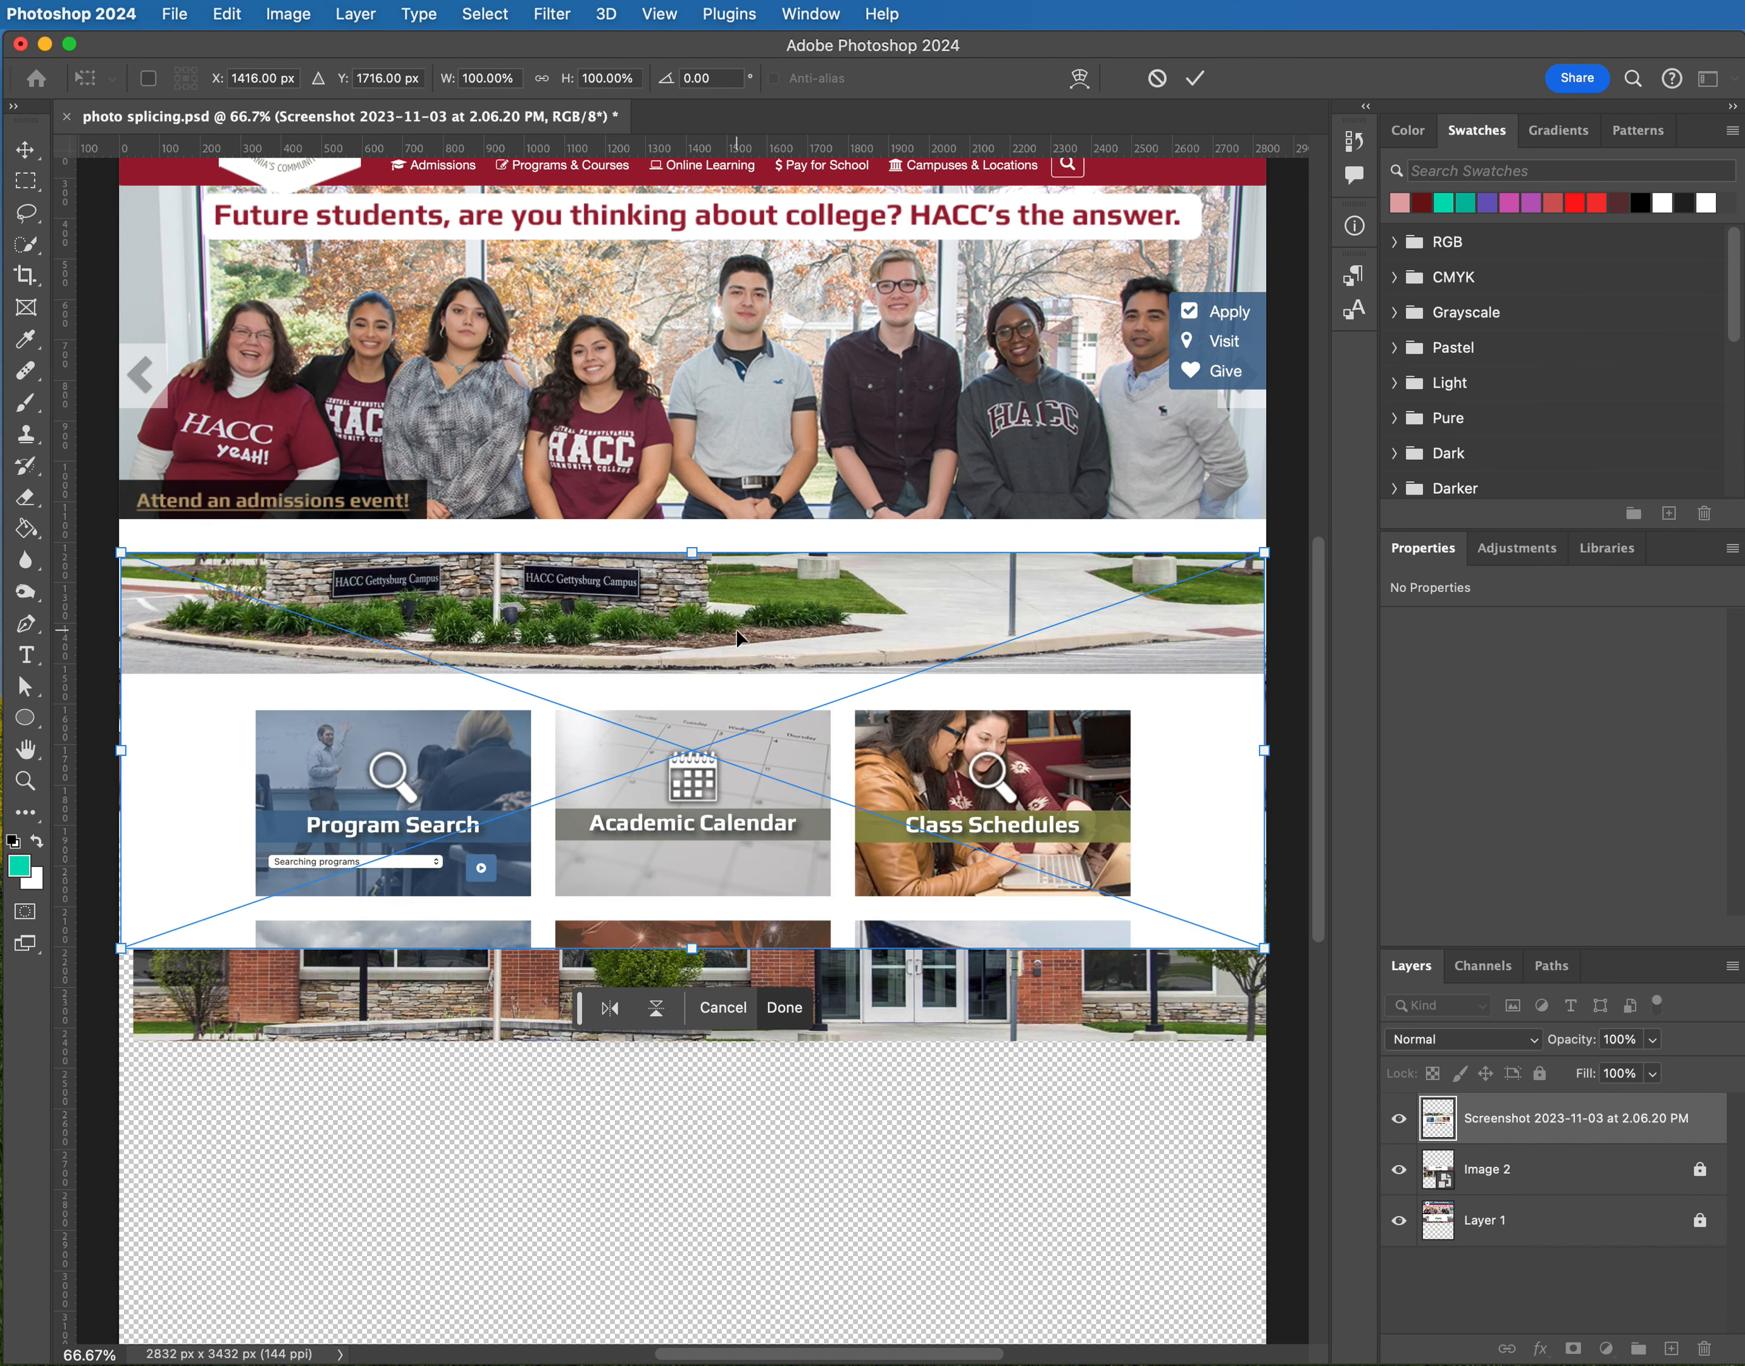
pyautogui.moveTo(797, 617); pyautogui.dragTo(798, 1108)
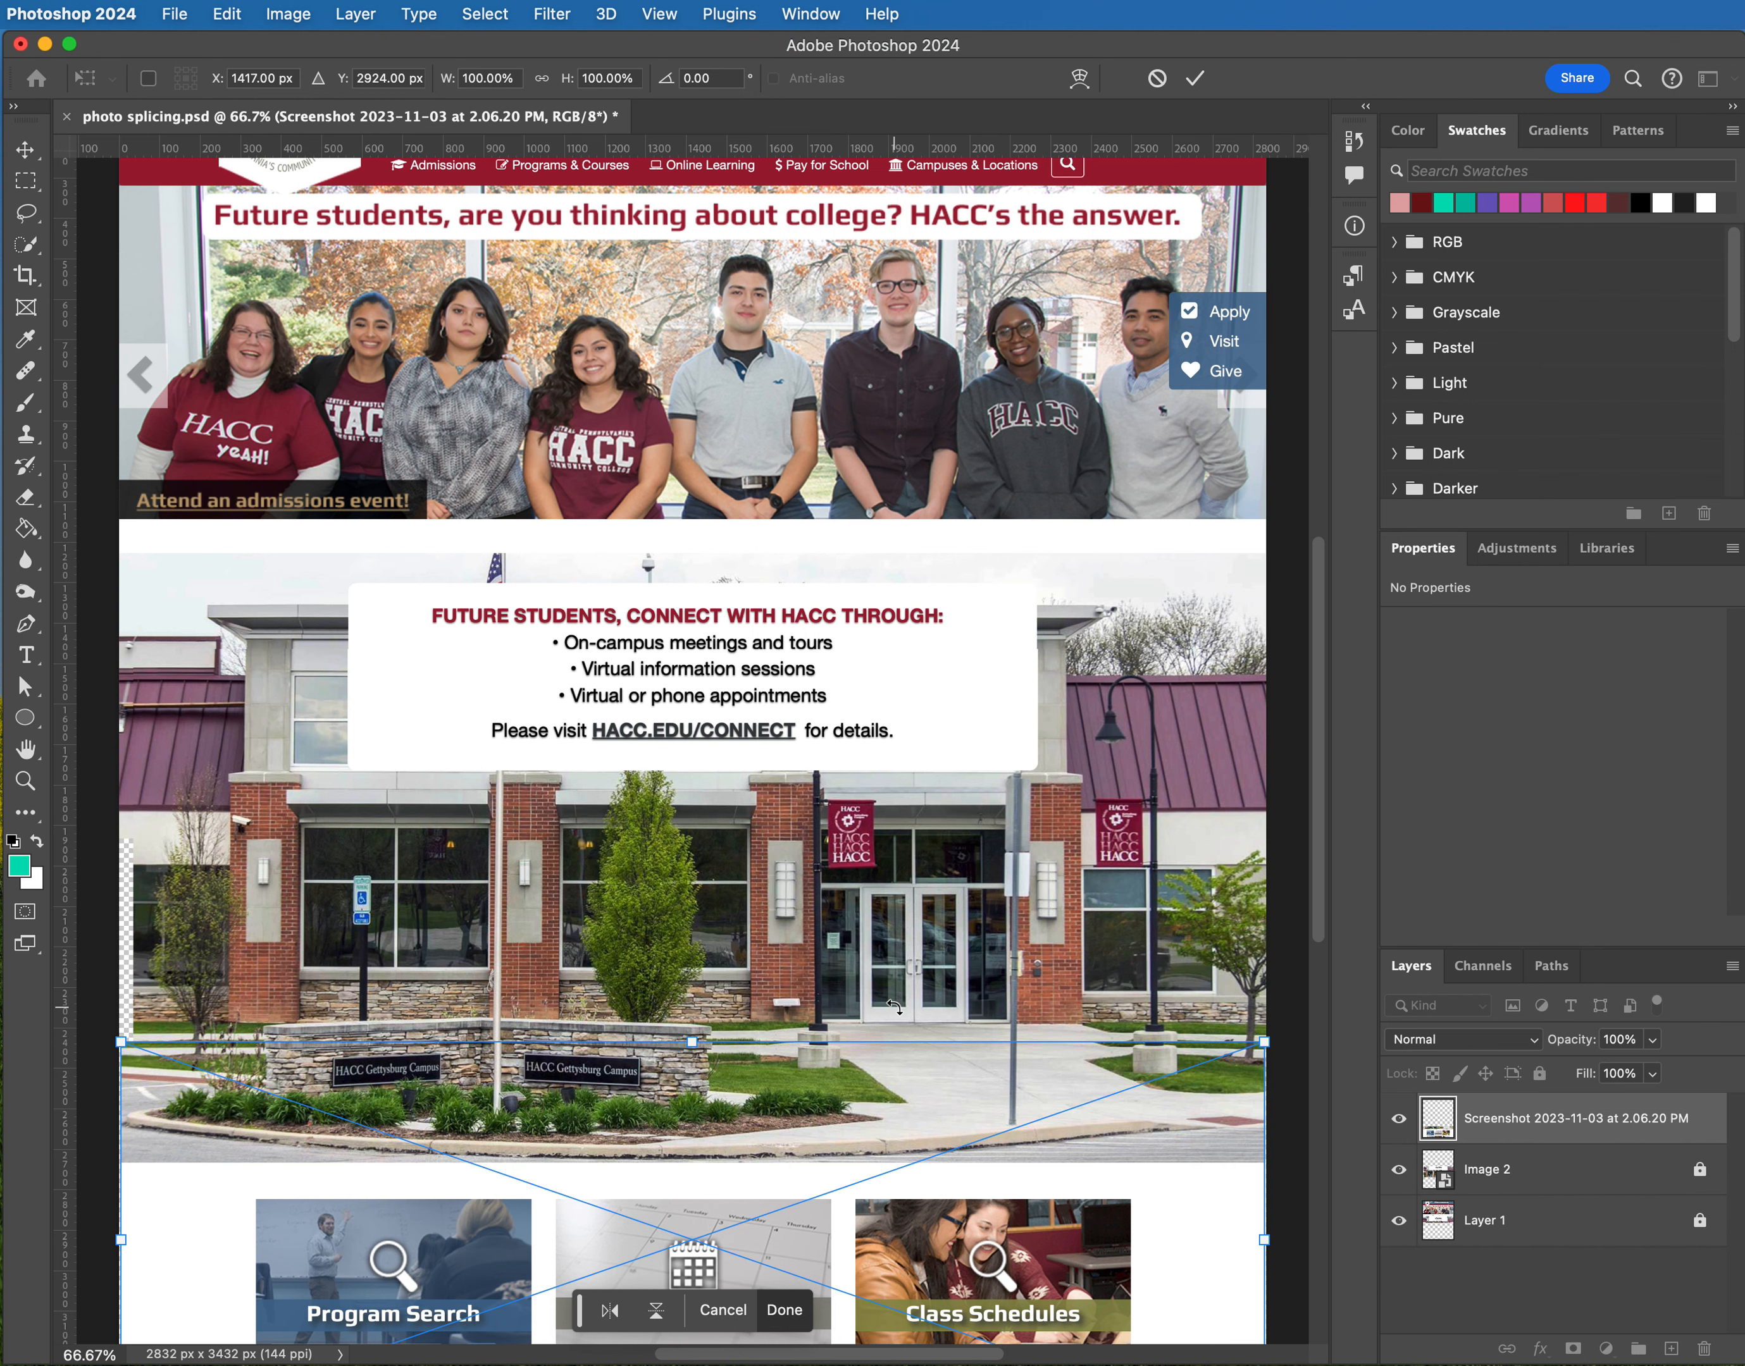
pyautogui.click(1195, 81)
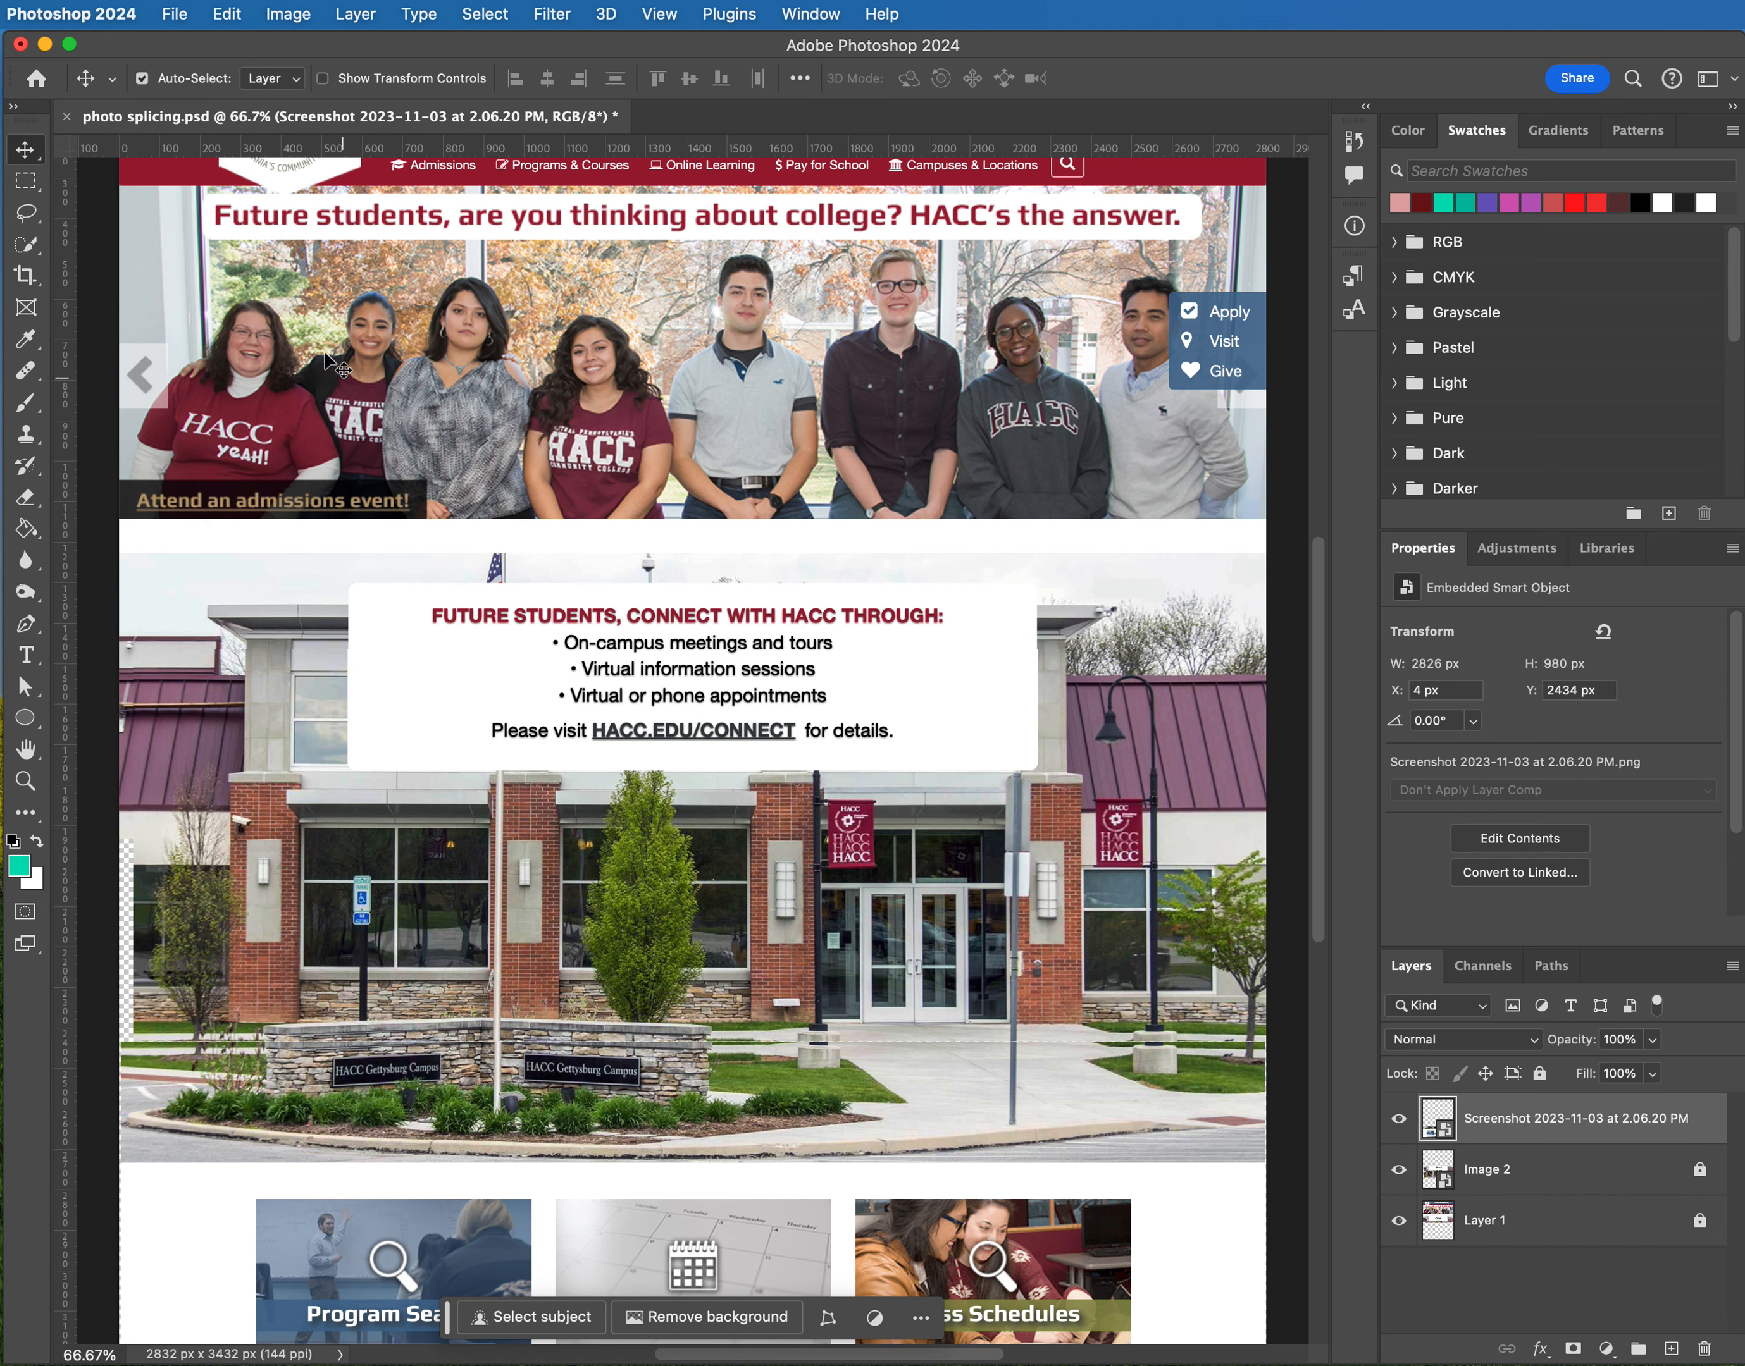
# Nudge the newly placed screenshot straight up with the Move tool to Y 2401 px, aligning its flagpole and stone wall with the building image
pyautogui.moveTo(24, 154)
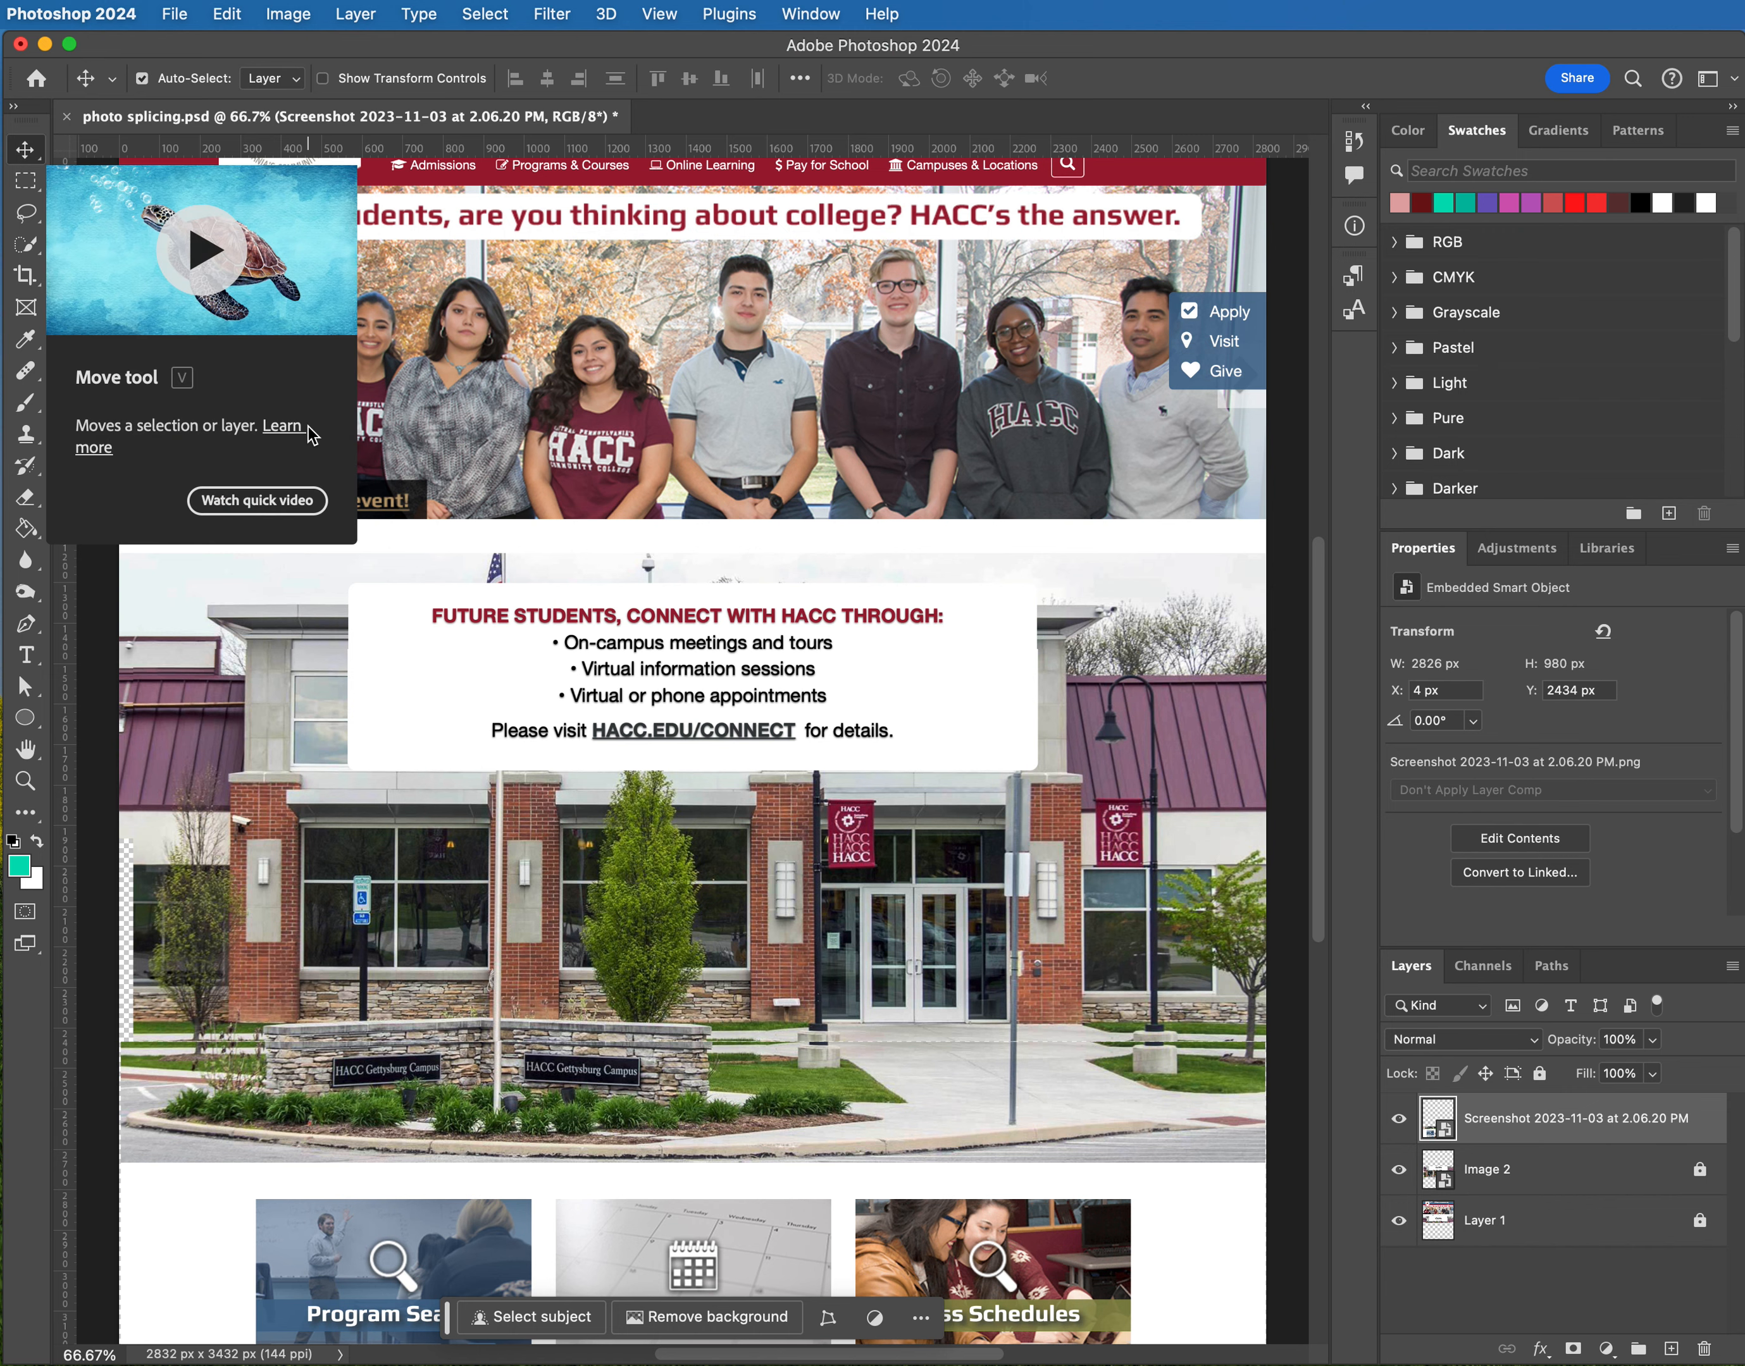
pyautogui.press('Up')
pyautogui.press('Up')
pyautogui.press('Up')
pyautogui.press('Up')
pyautogui.press('Up')
pyautogui.press('Up')
pyautogui.press('Up')
pyautogui.press('Up')
pyautogui.press('Up')
pyautogui.press('Up')
pyautogui.press('Up')
pyautogui.press('Up')
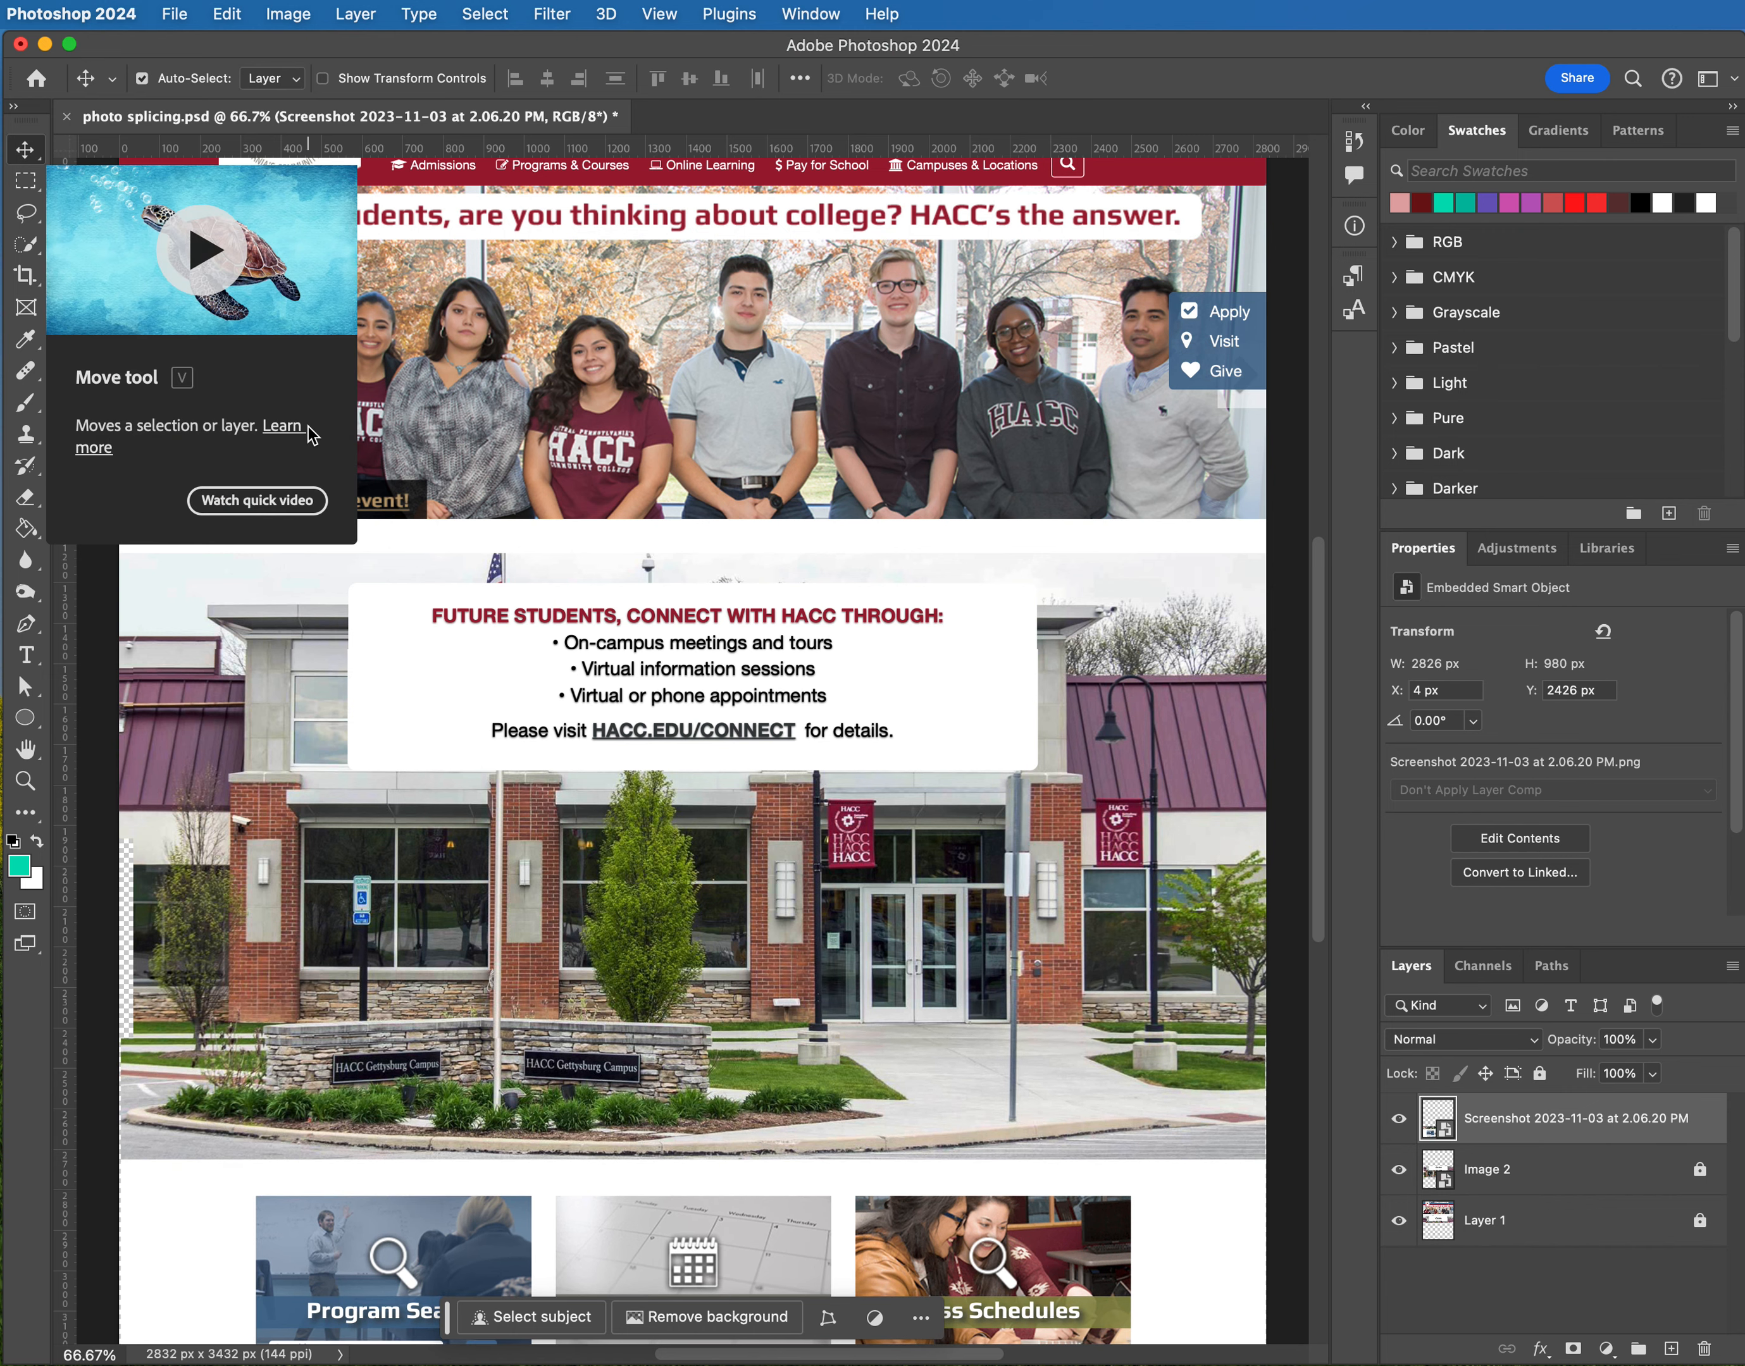
pyautogui.press('Up')
pyautogui.press('Up')
pyautogui.press('Up')
pyautogui.press('Up')
pyautogui.press('Up')
pyautogui.press('Up')
pyautogui.press('Up')
pyautogui.press('Up')
pyautogui.press('Up')
pyautogui.press('Up')
pyautogui.press('Up')
pyautogui.press('Up')
pyautogui.press('Up')
pyautogui.press('Up')
pyautogui.press('Up')
pyautogui.press('Up')
pyautogui.press('Up')
pyautogui.press('Up')
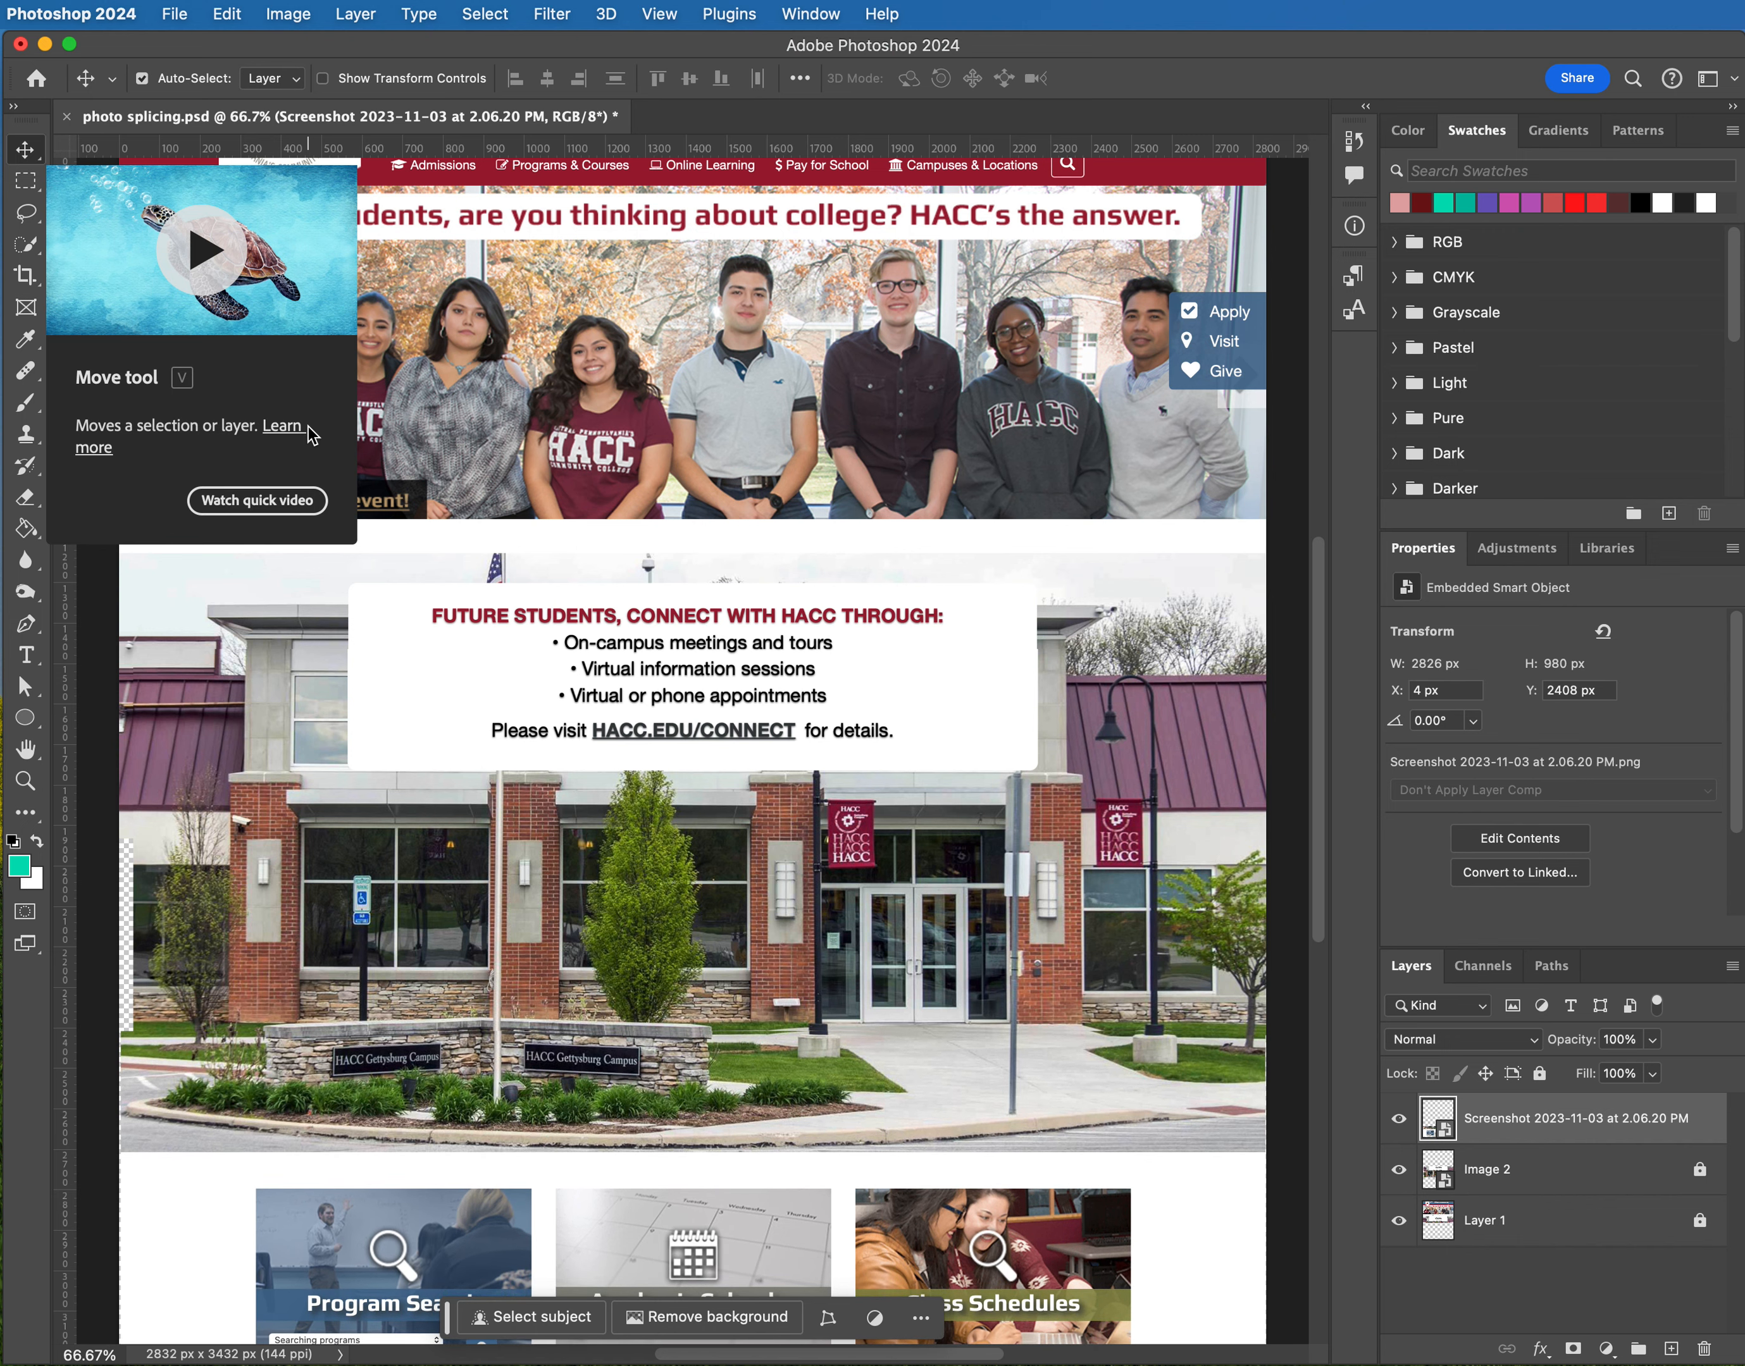
pyautogui.press('Up')
pyautogui.press('Up')
pyautogui.press('Up')
pyautogui.press('Up')
pyautogui.press('Up')
pyautogui.press('Up')
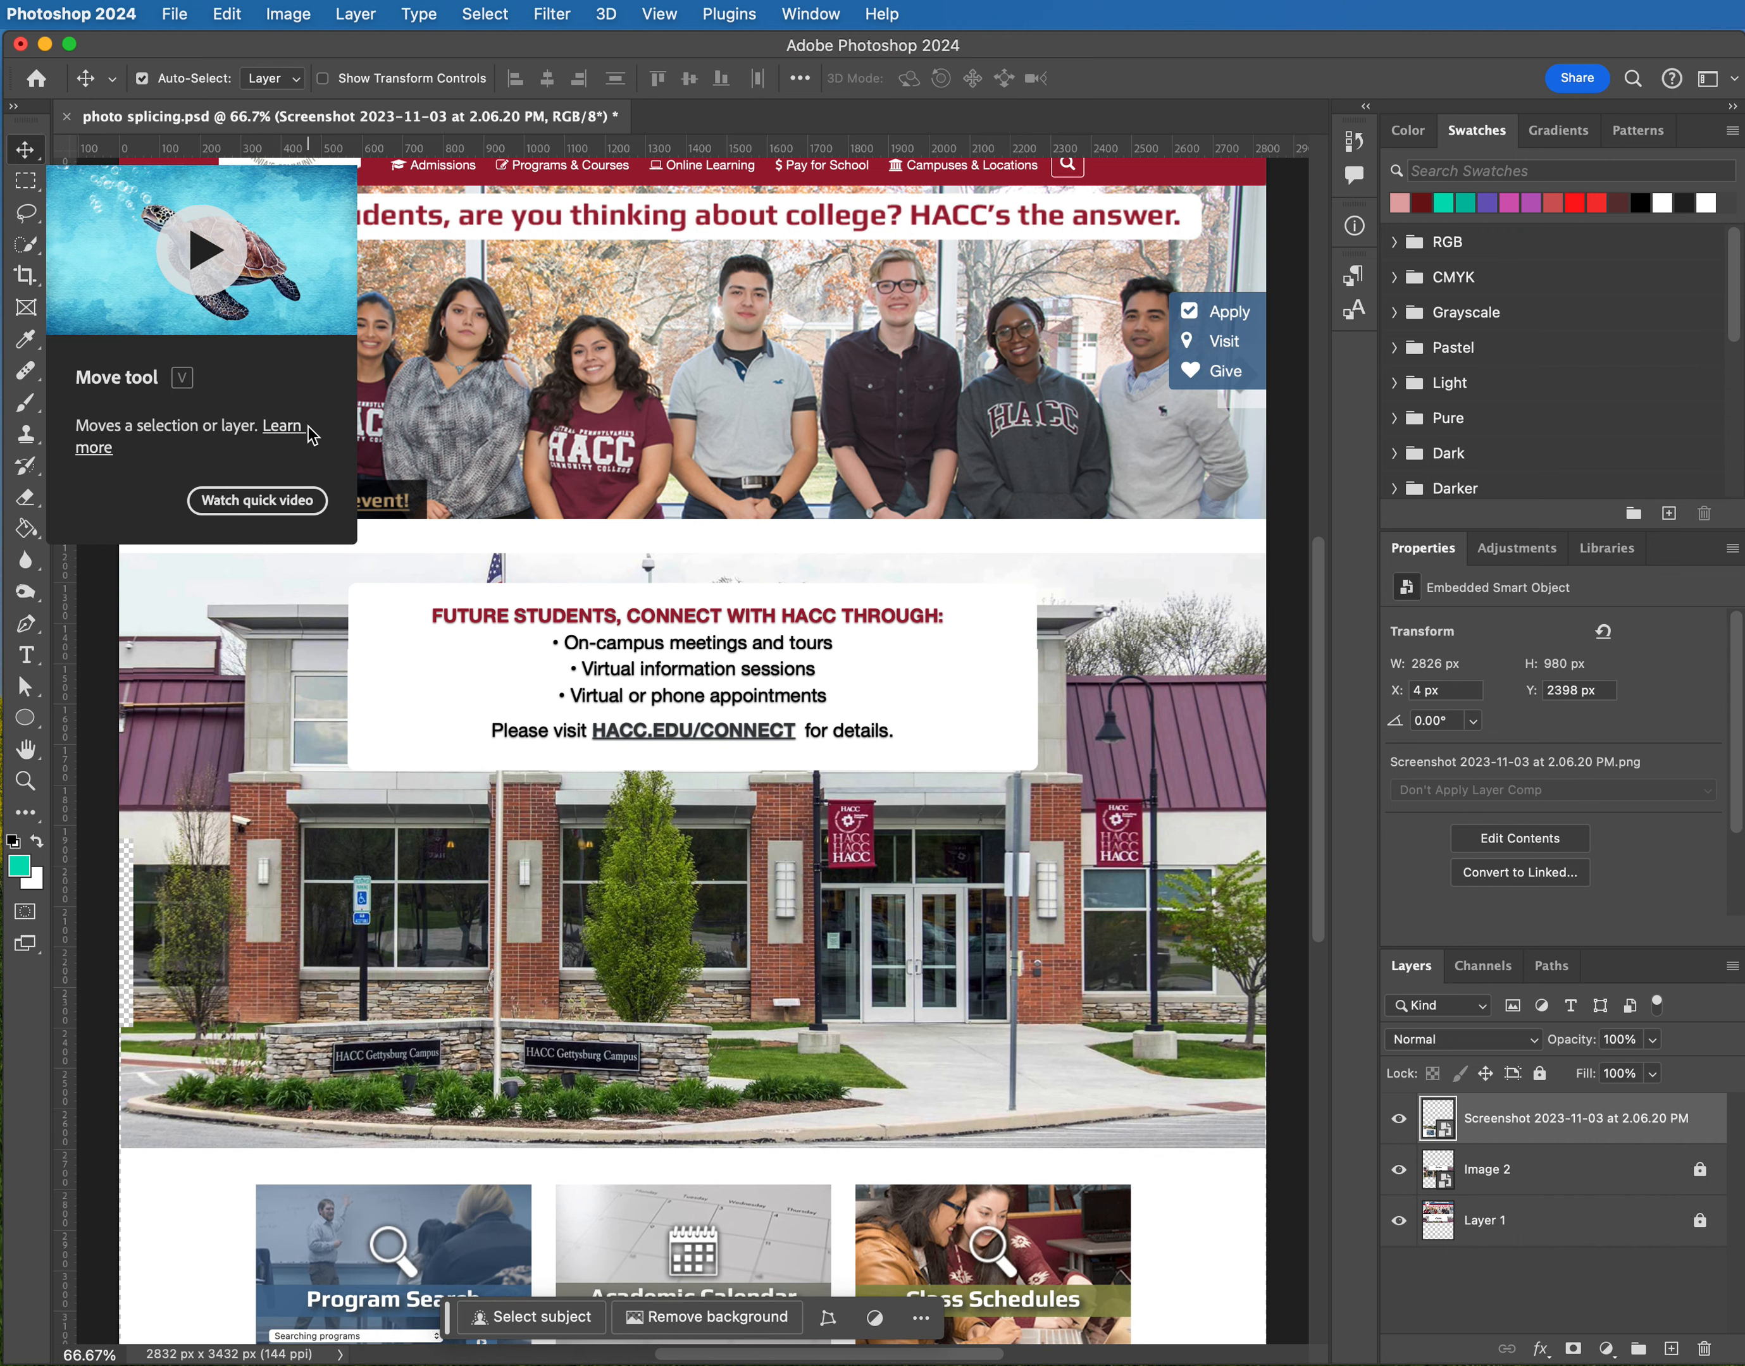
pyautogui.press('Up')
pyautogui.press('Up')
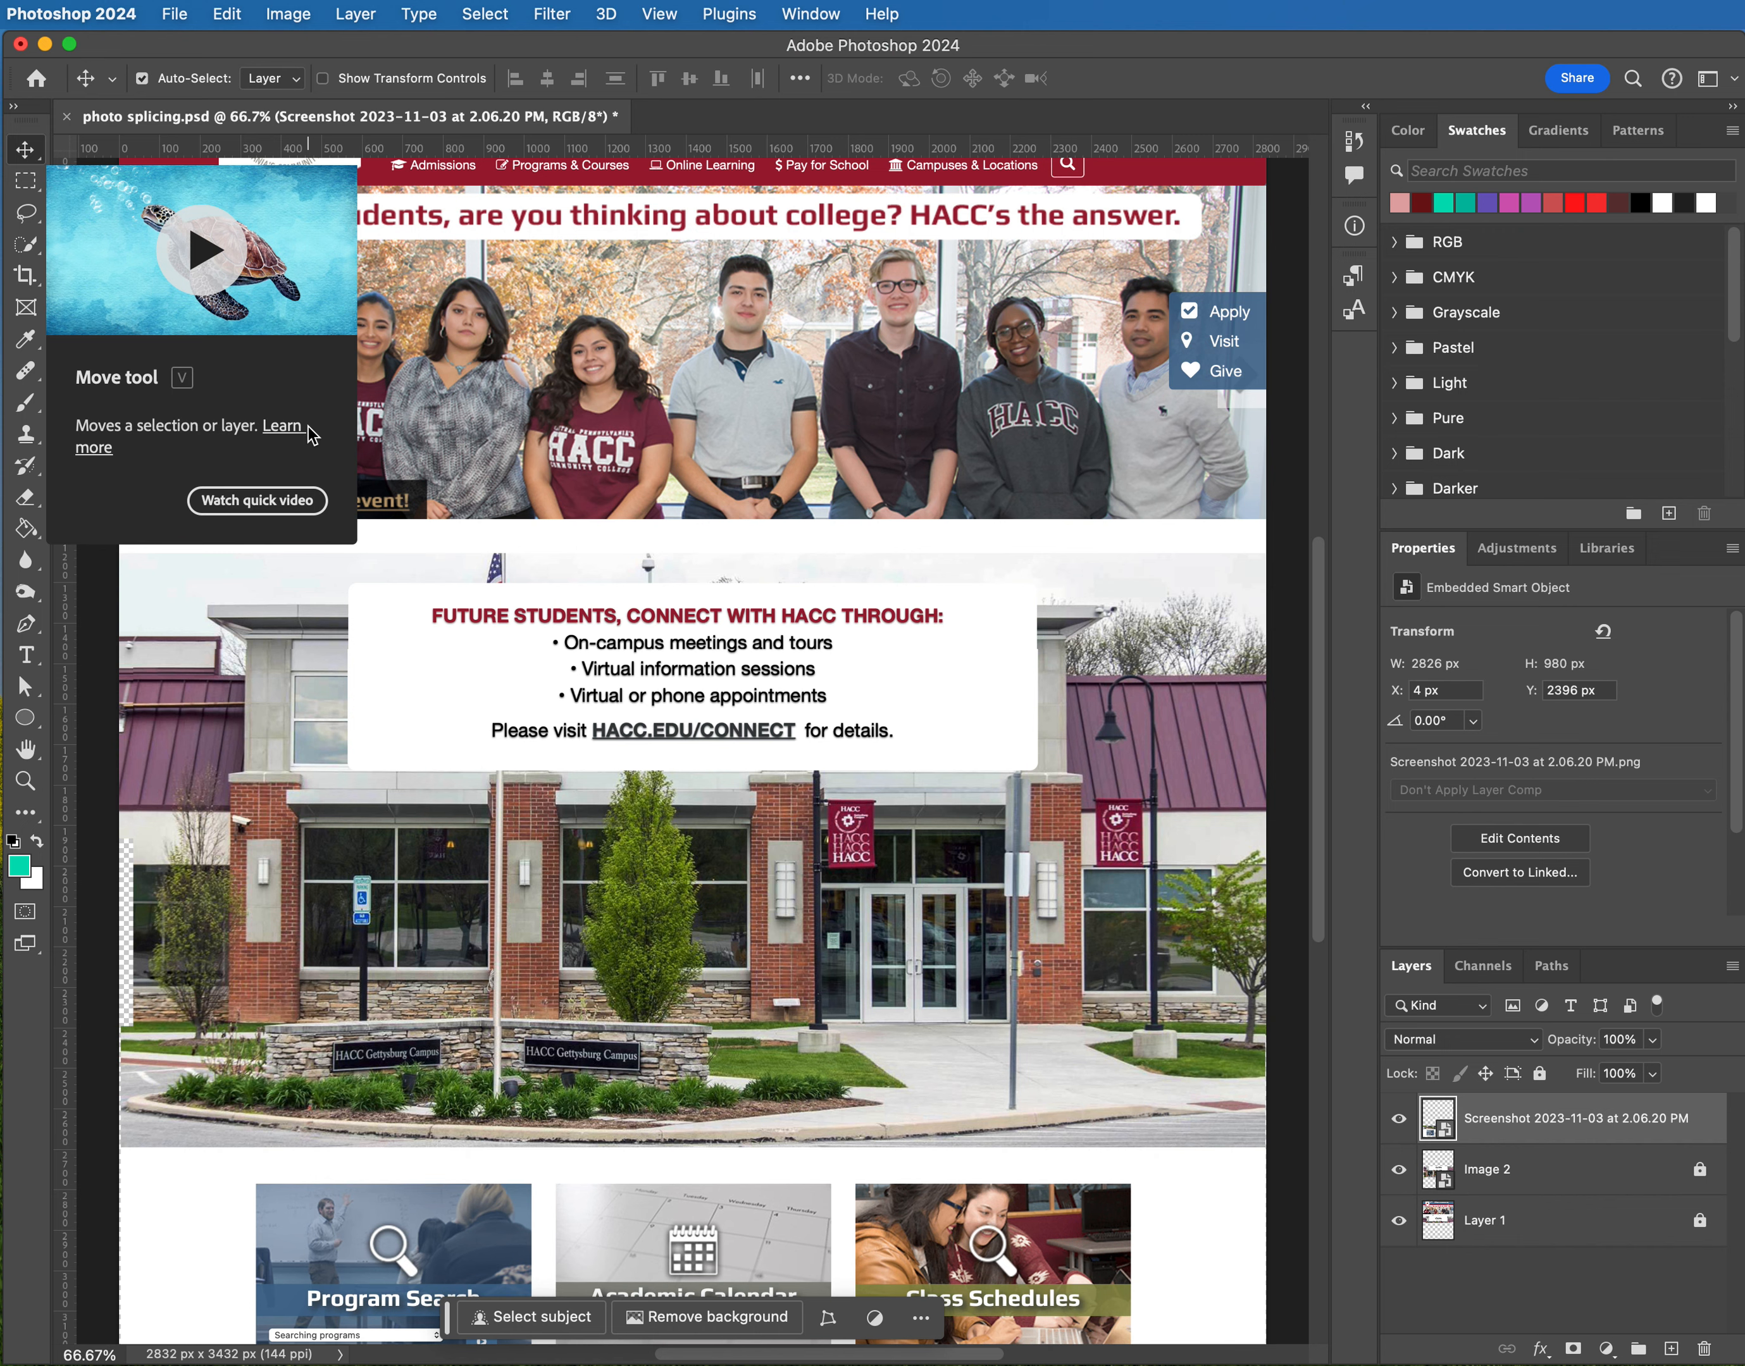
pyautogui.press('Down')
pyautogui.press('Down')
pyautogui.press('Down')
pyautogui.press('Down')
pyautogui.press('Down')
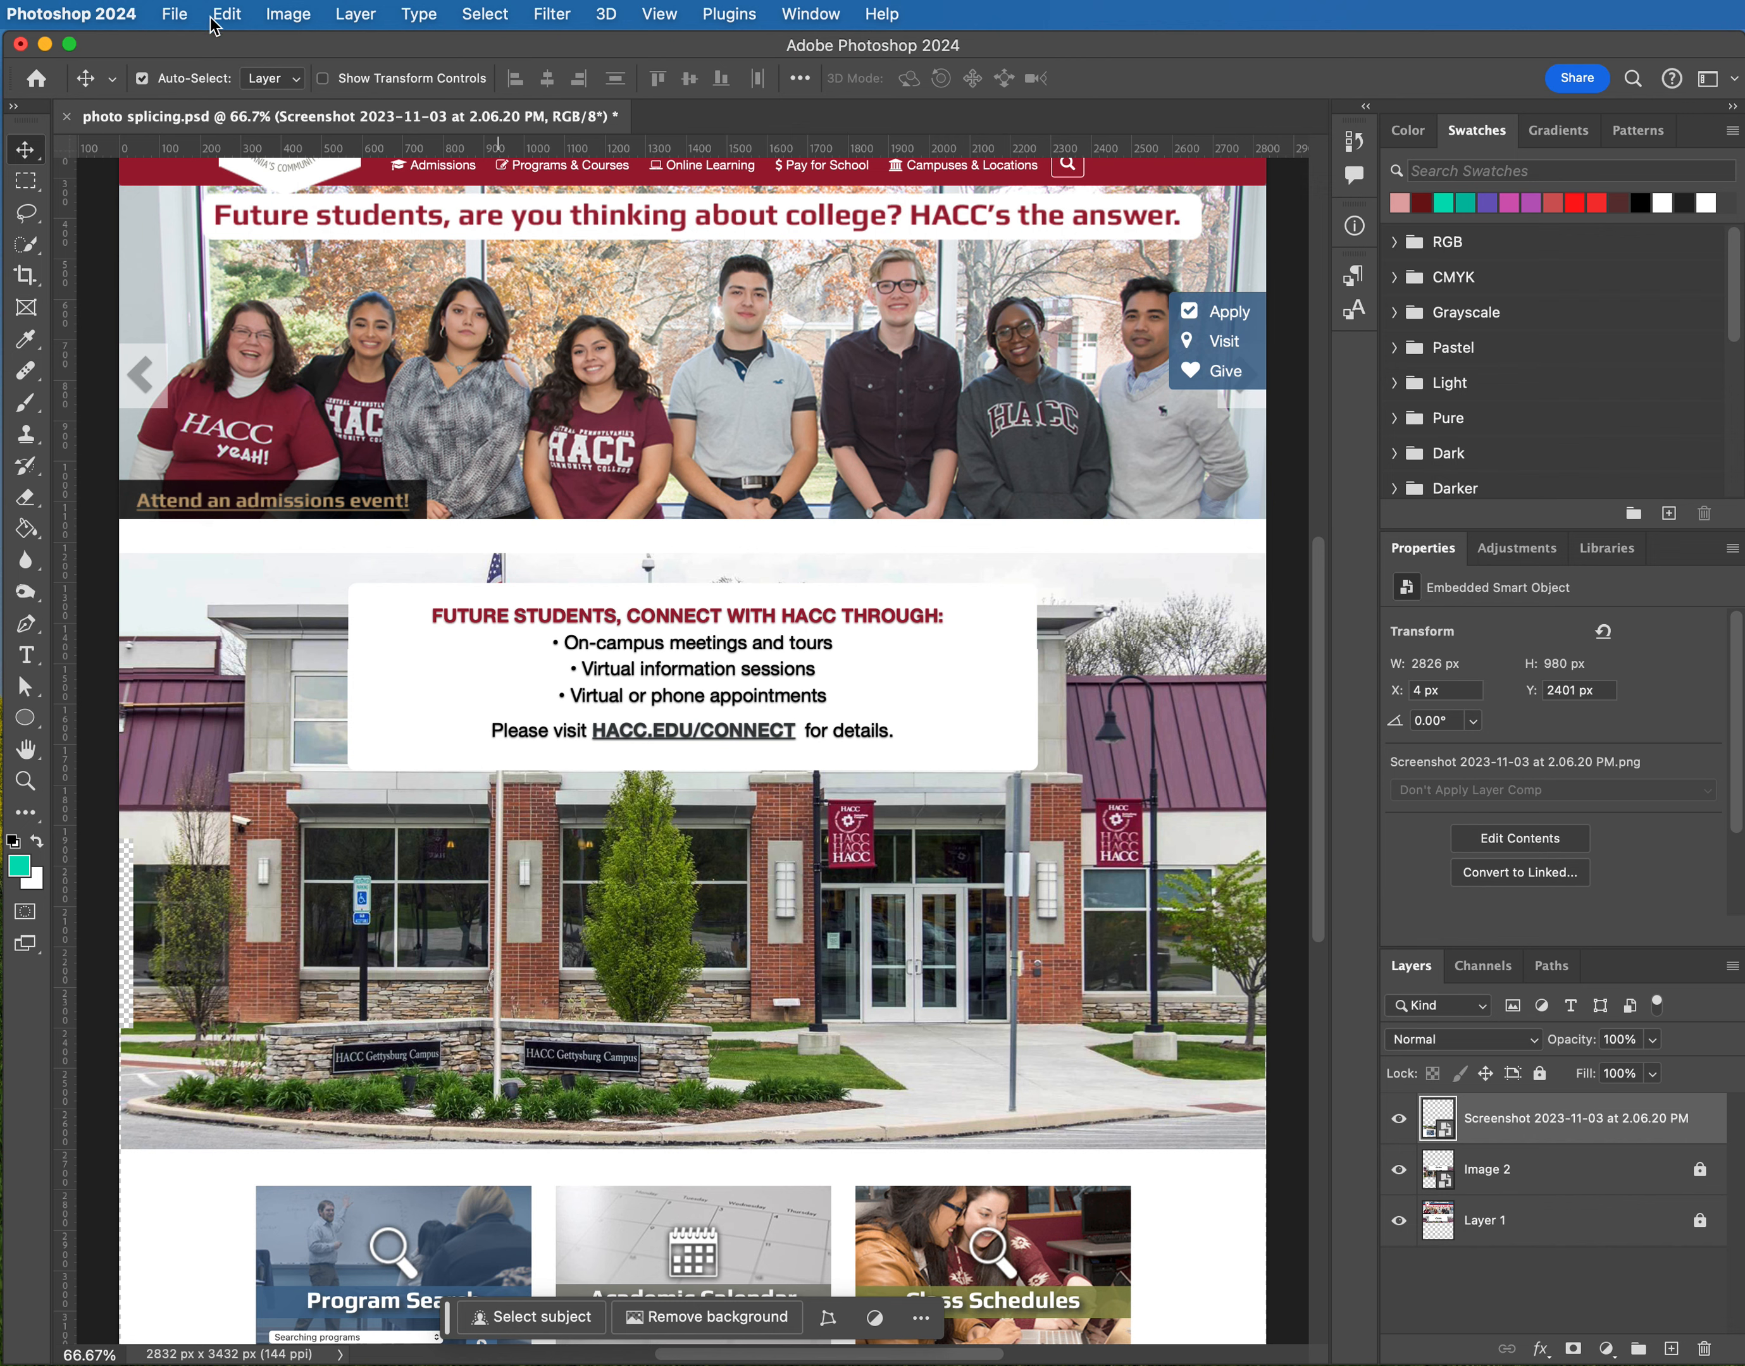
# Free-transform the newly placed screenshot to a scale of about 100.18%, apply it, and nudge the layer to X 1 px
pyautogui.click(287, 23)
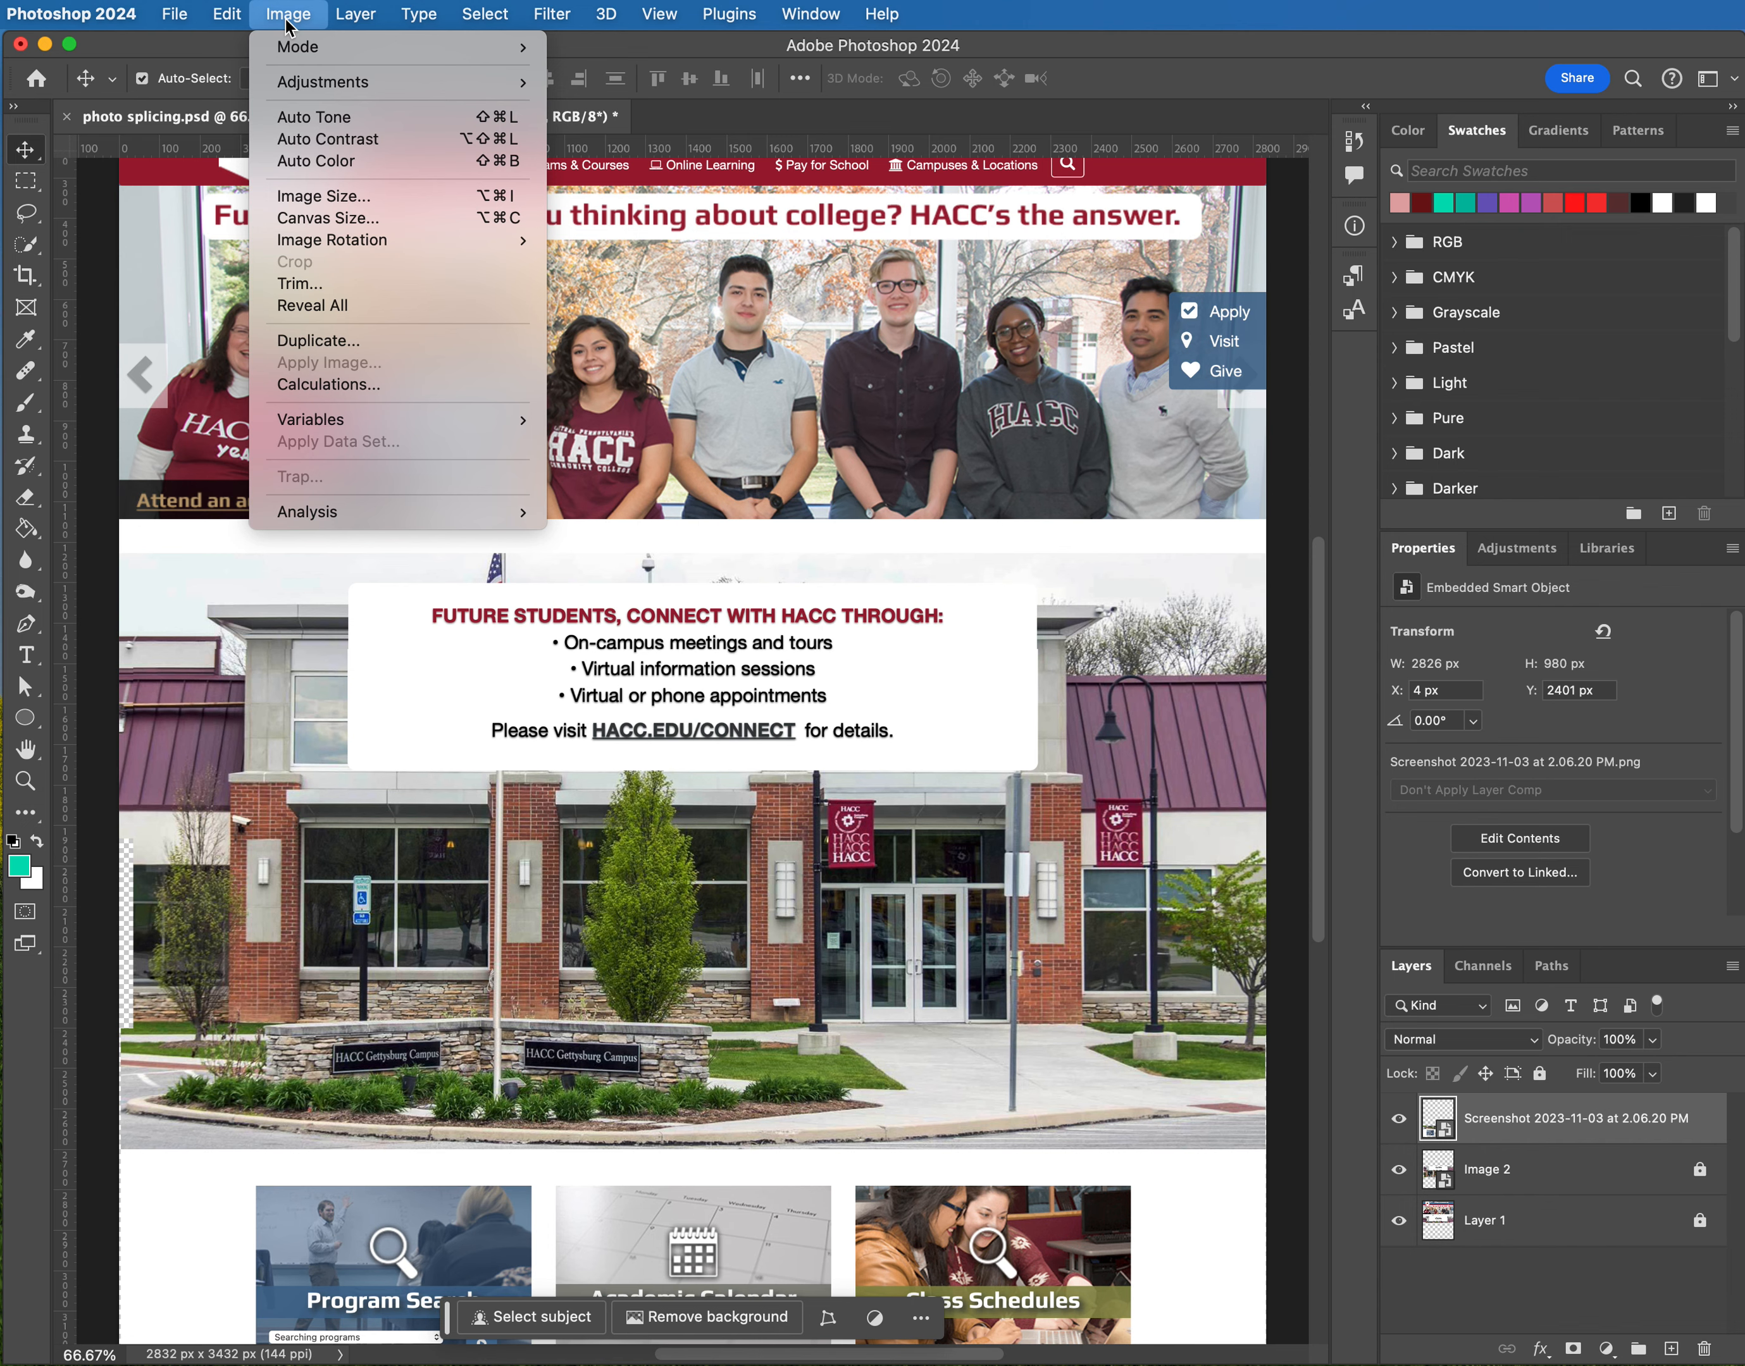
pyautogui.moveTo(353, 23)
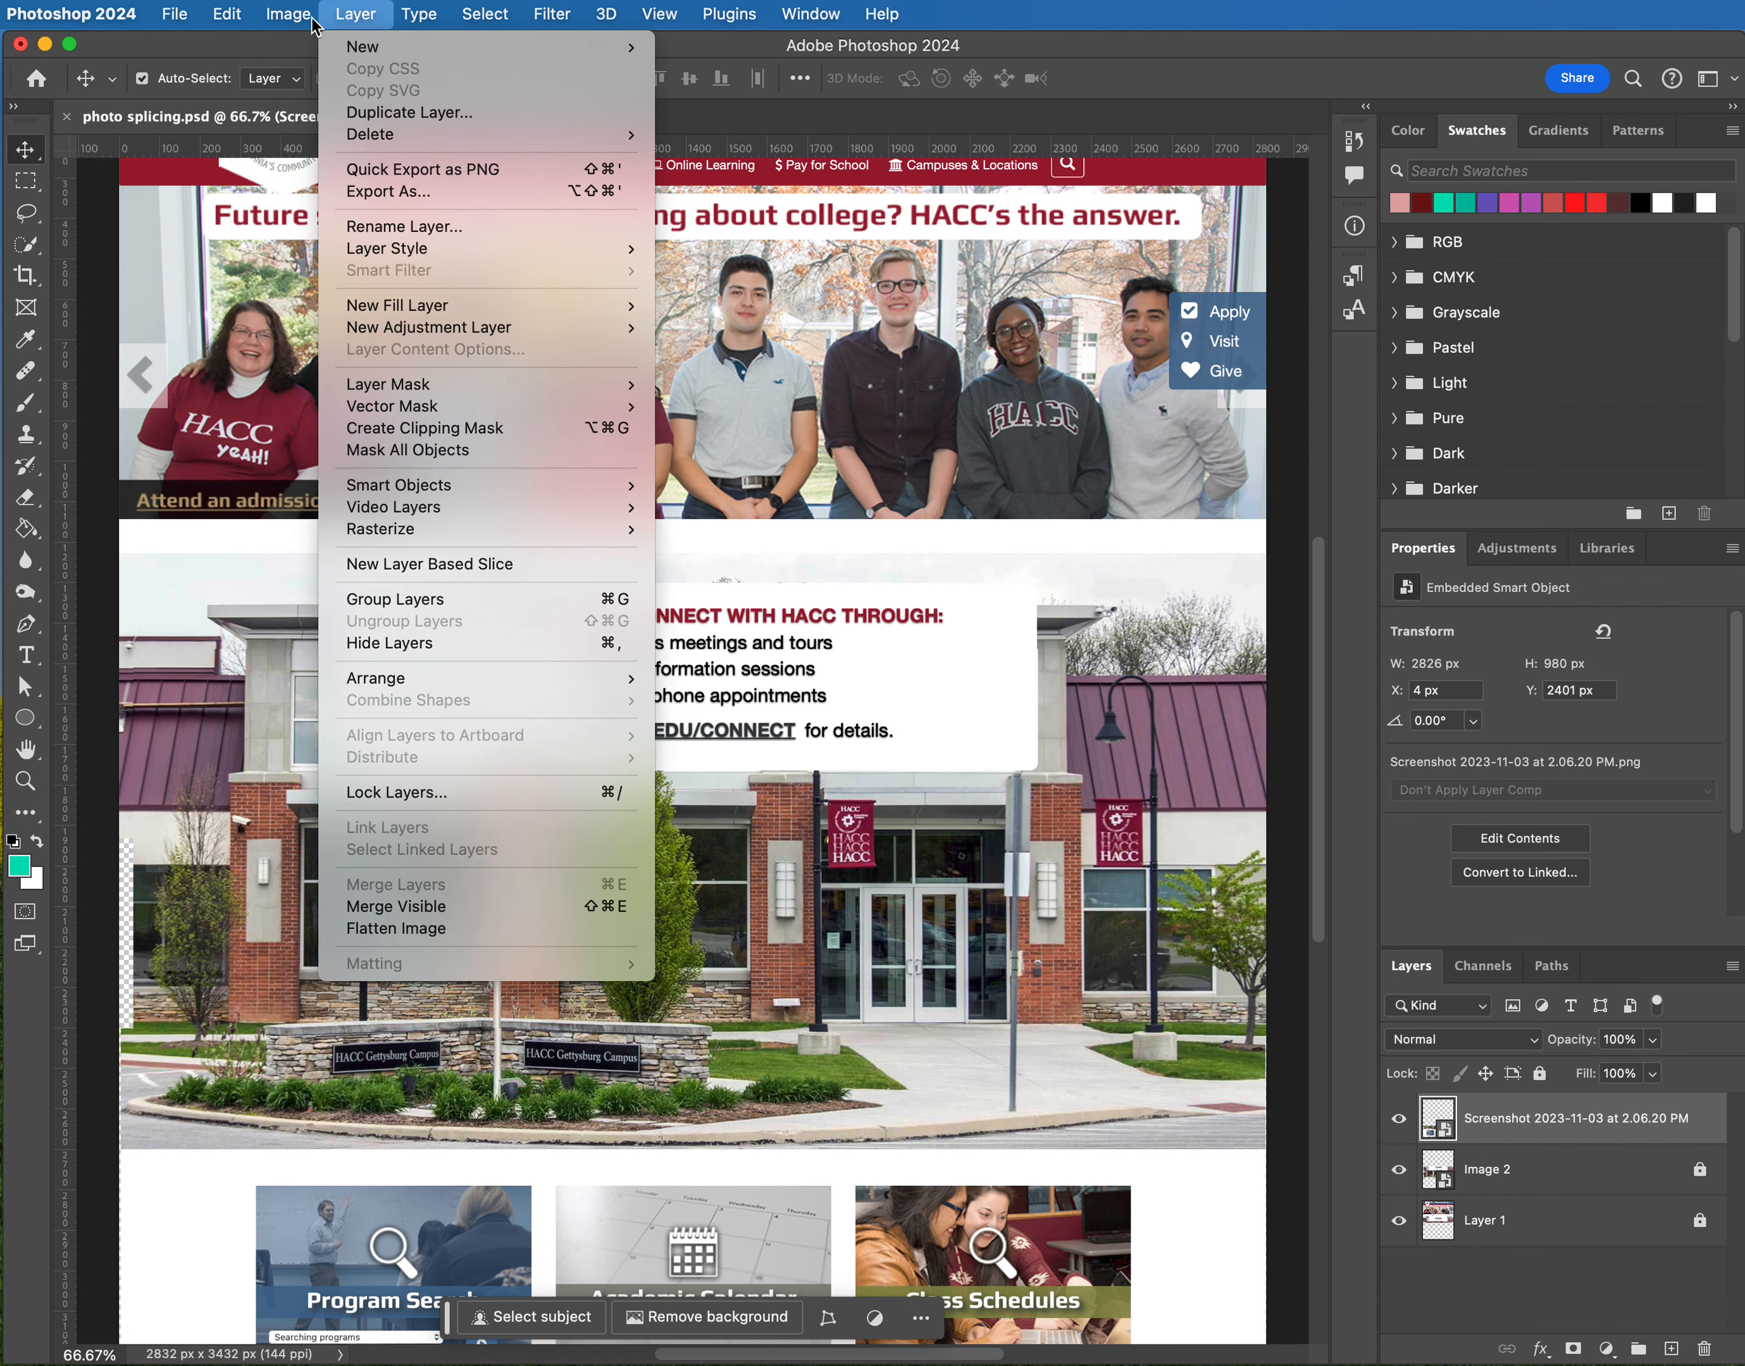
pyautogui.moveTo(216, 23)
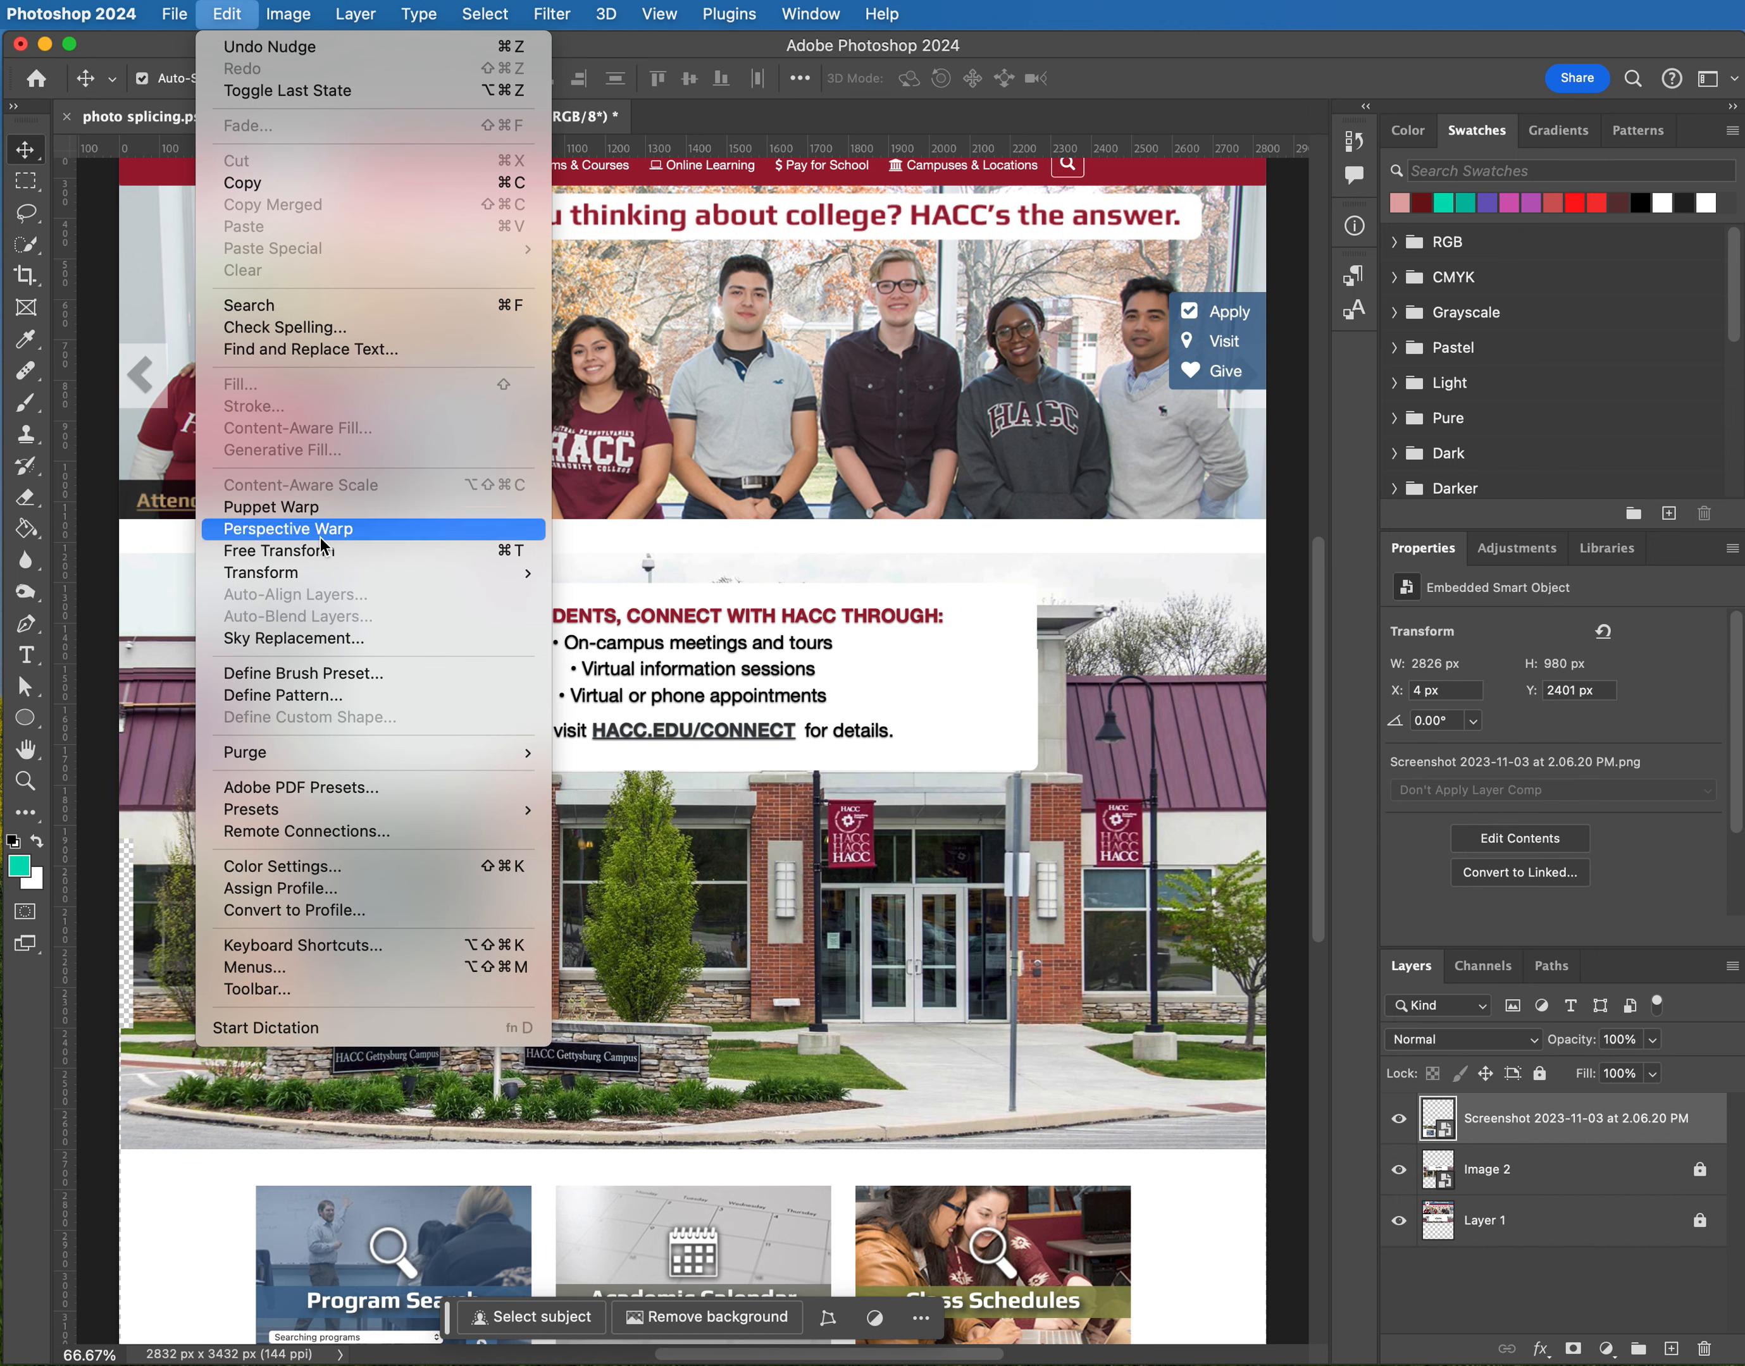
pyautogui.moveTo(322, 579)
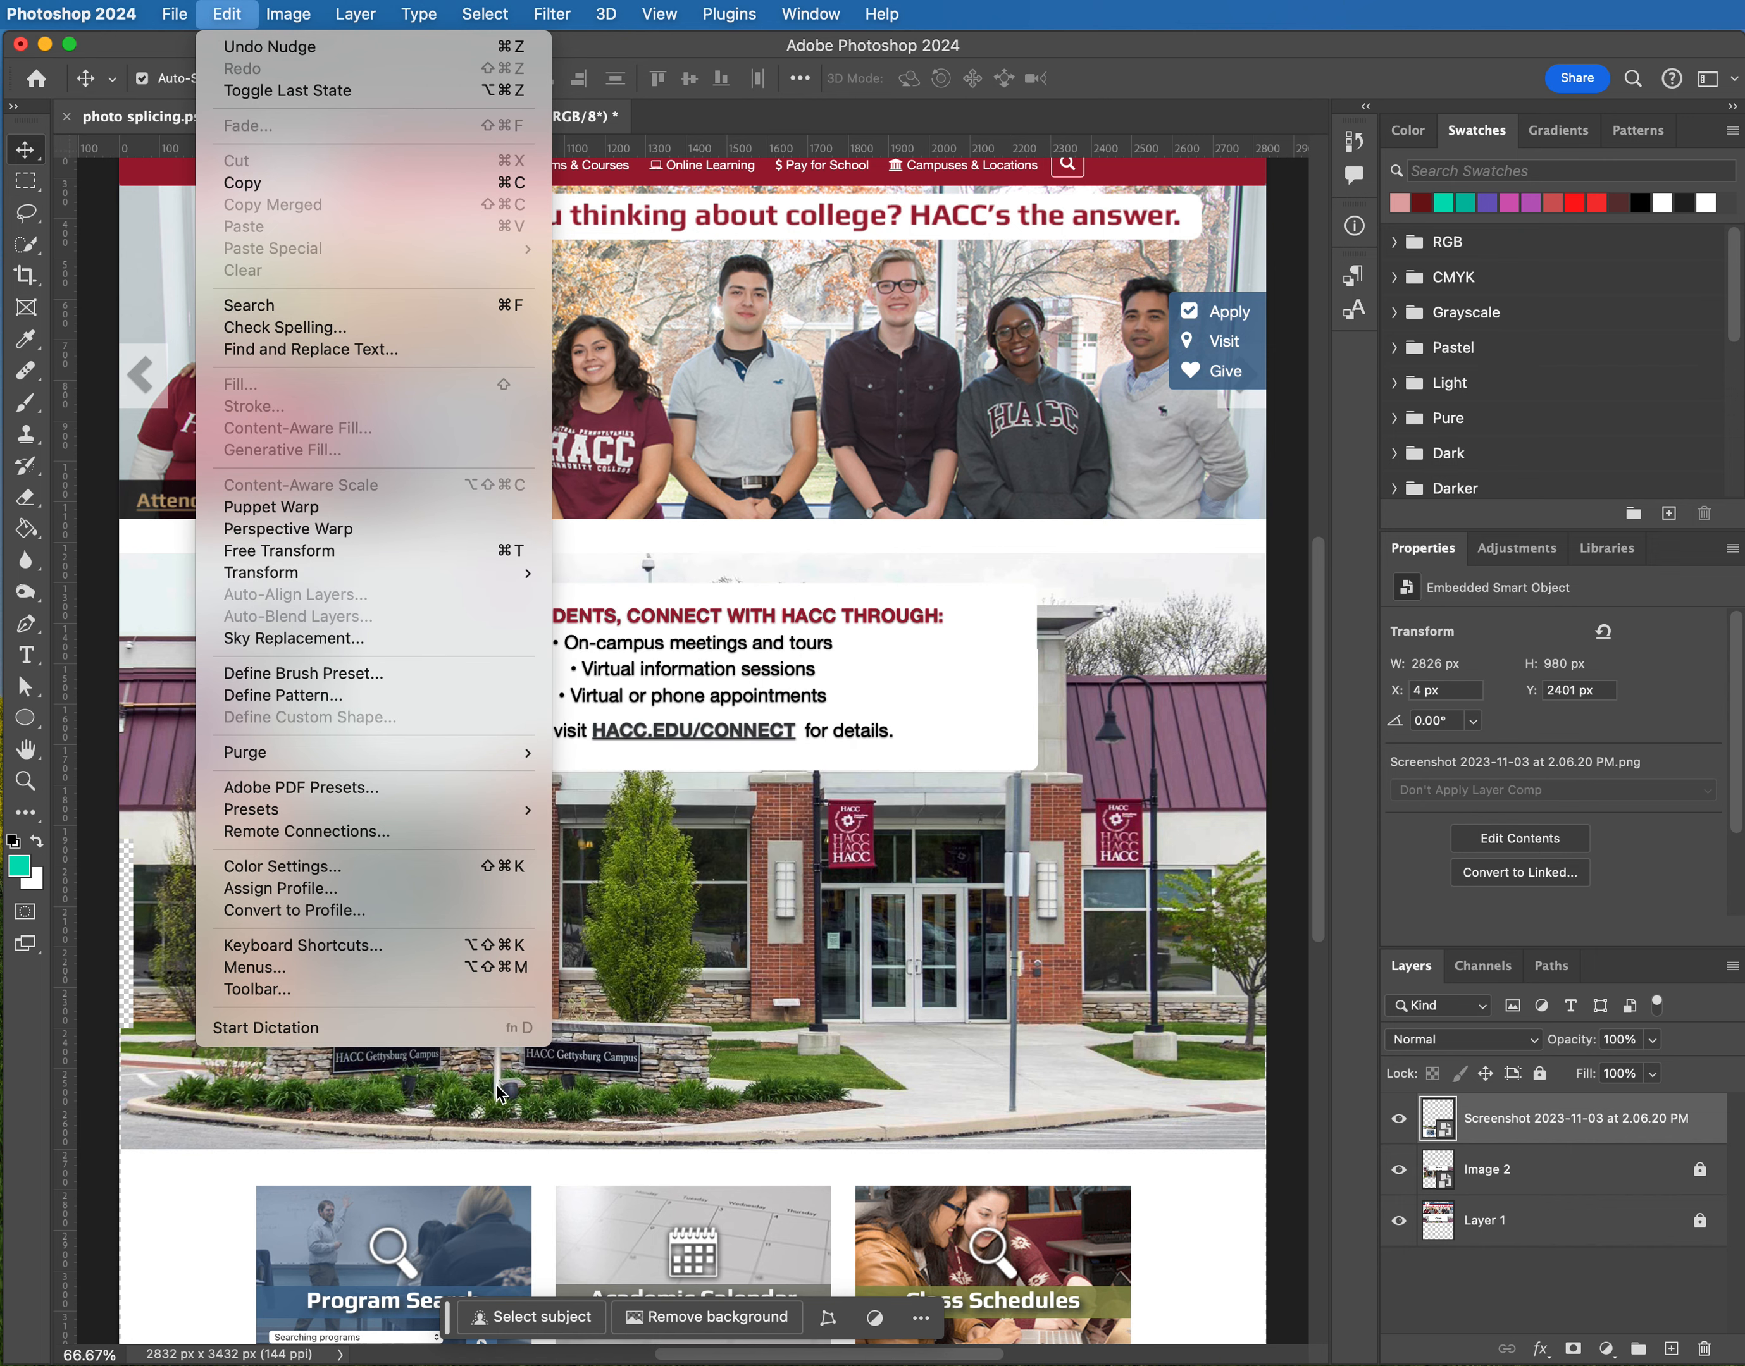
pyautogui.click(285, 550)
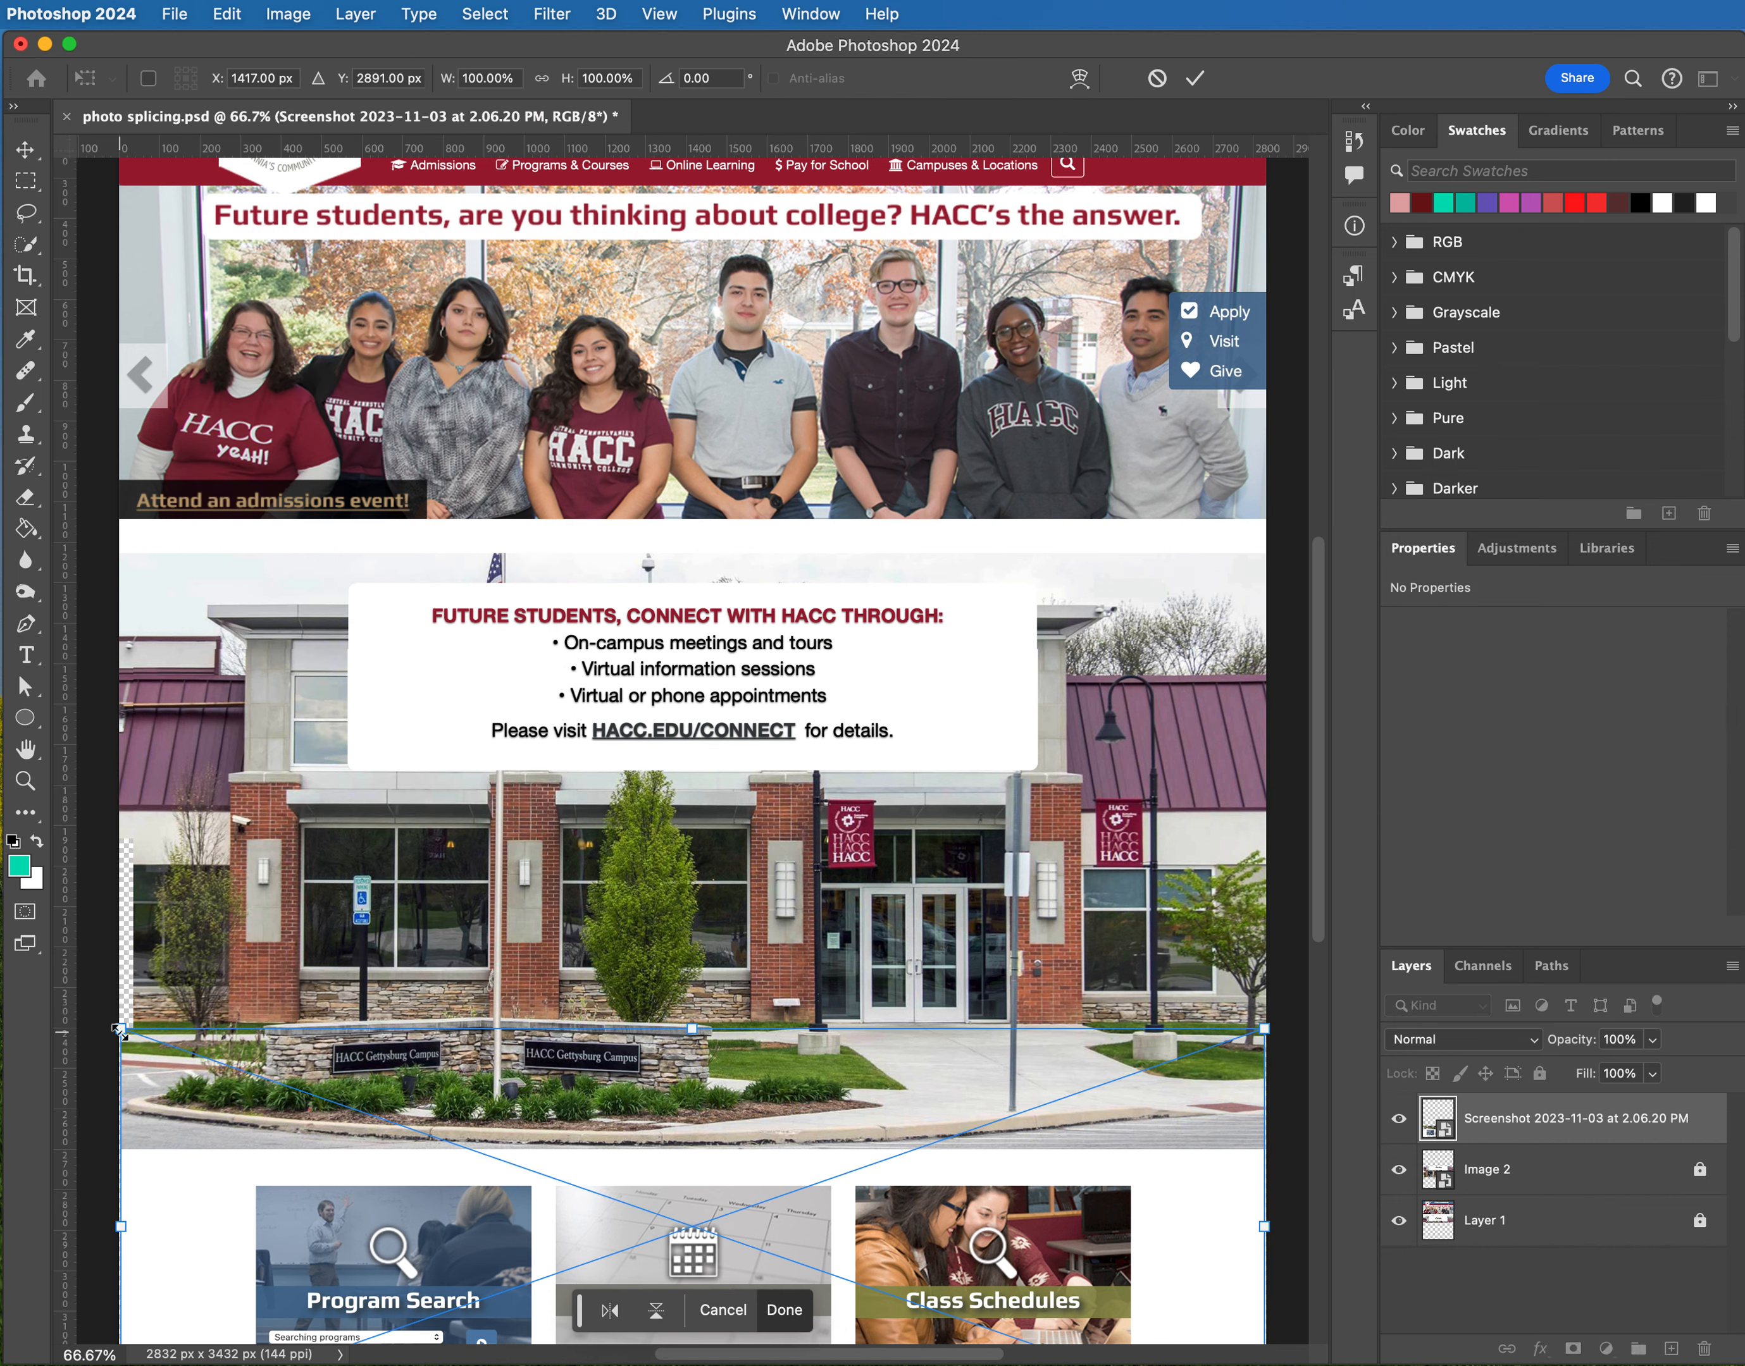
pyautogui.moveTo(119, 1029); pyautogui.dragTo(117, 1029)
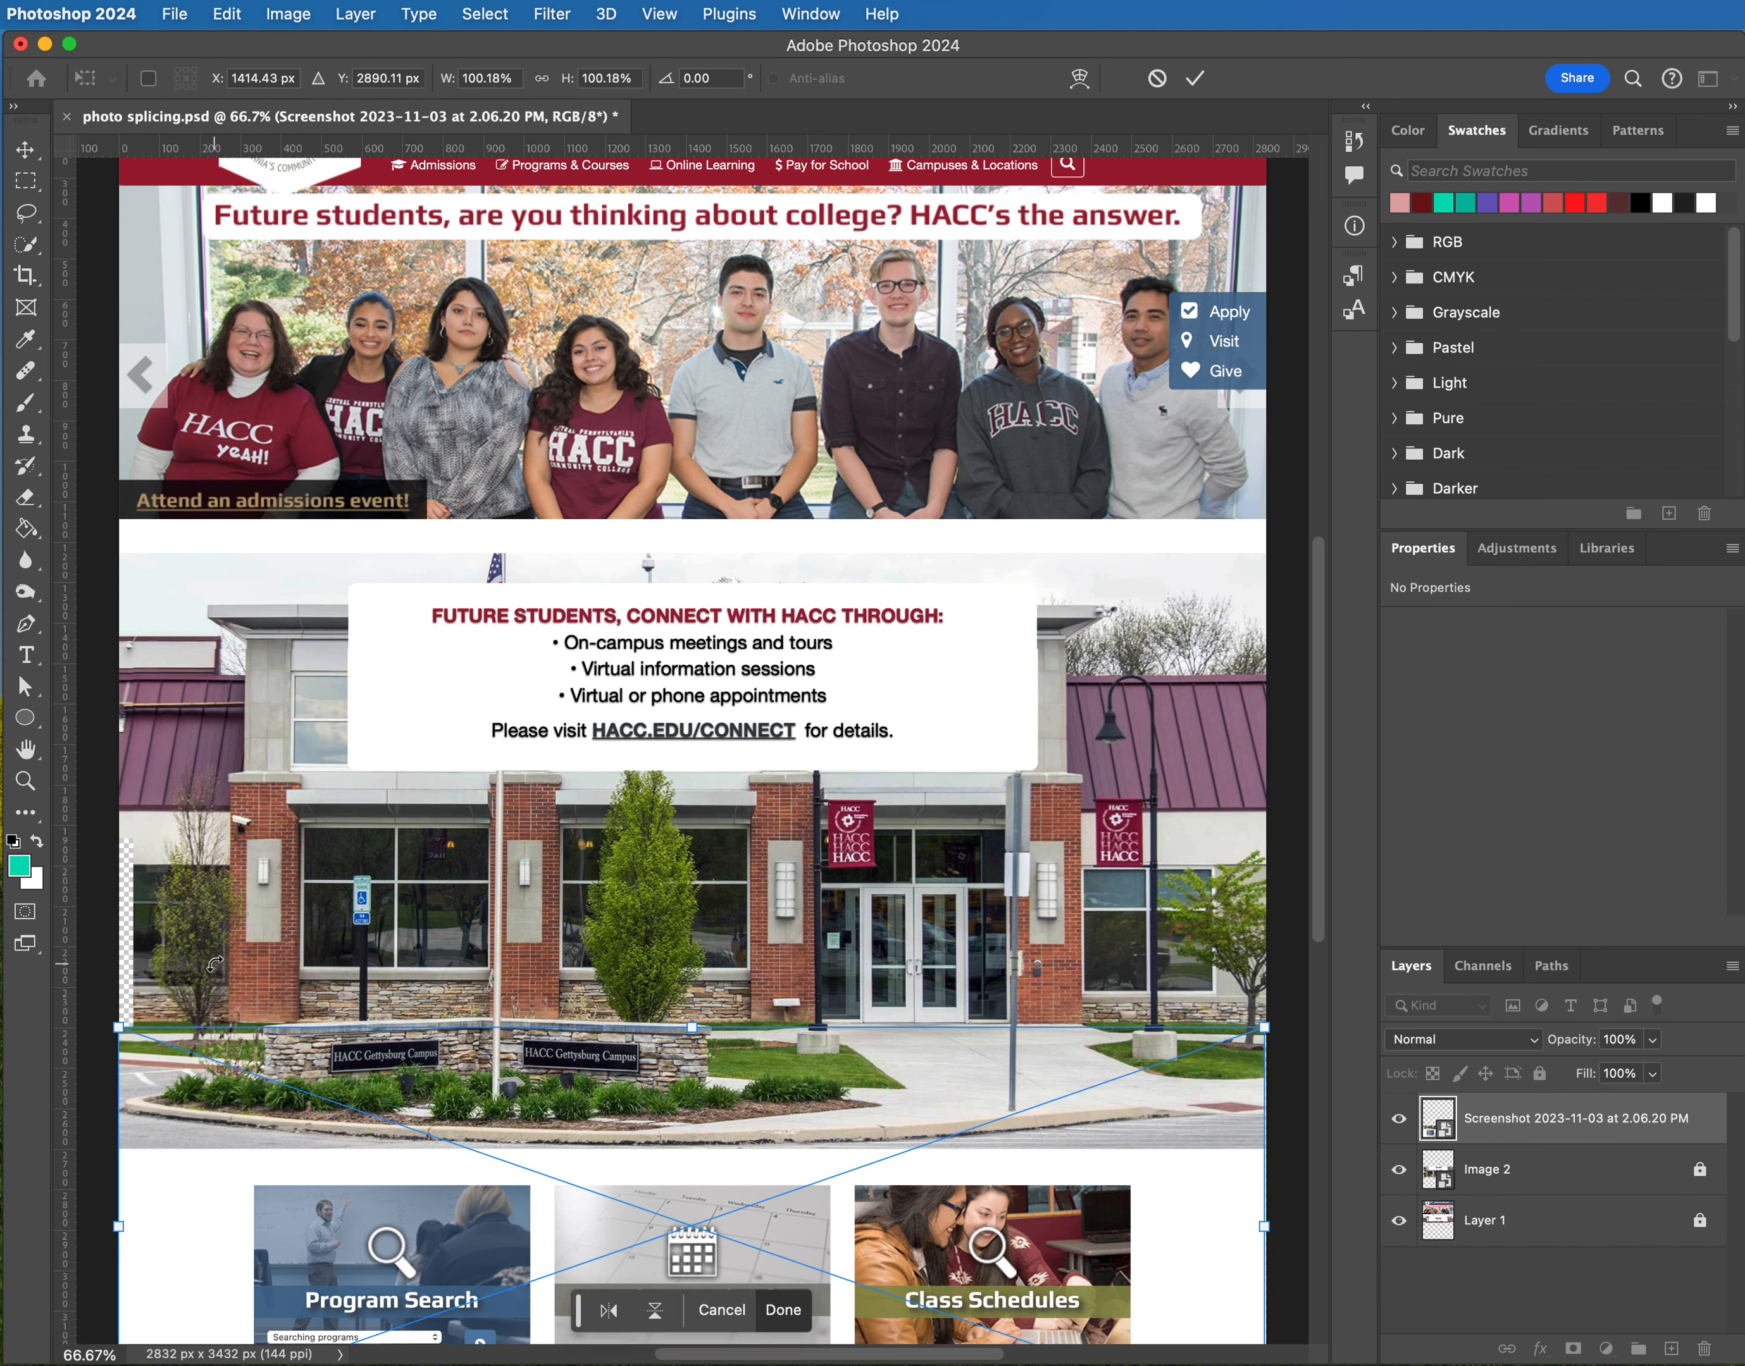
pyautogui.click(1194, 78)
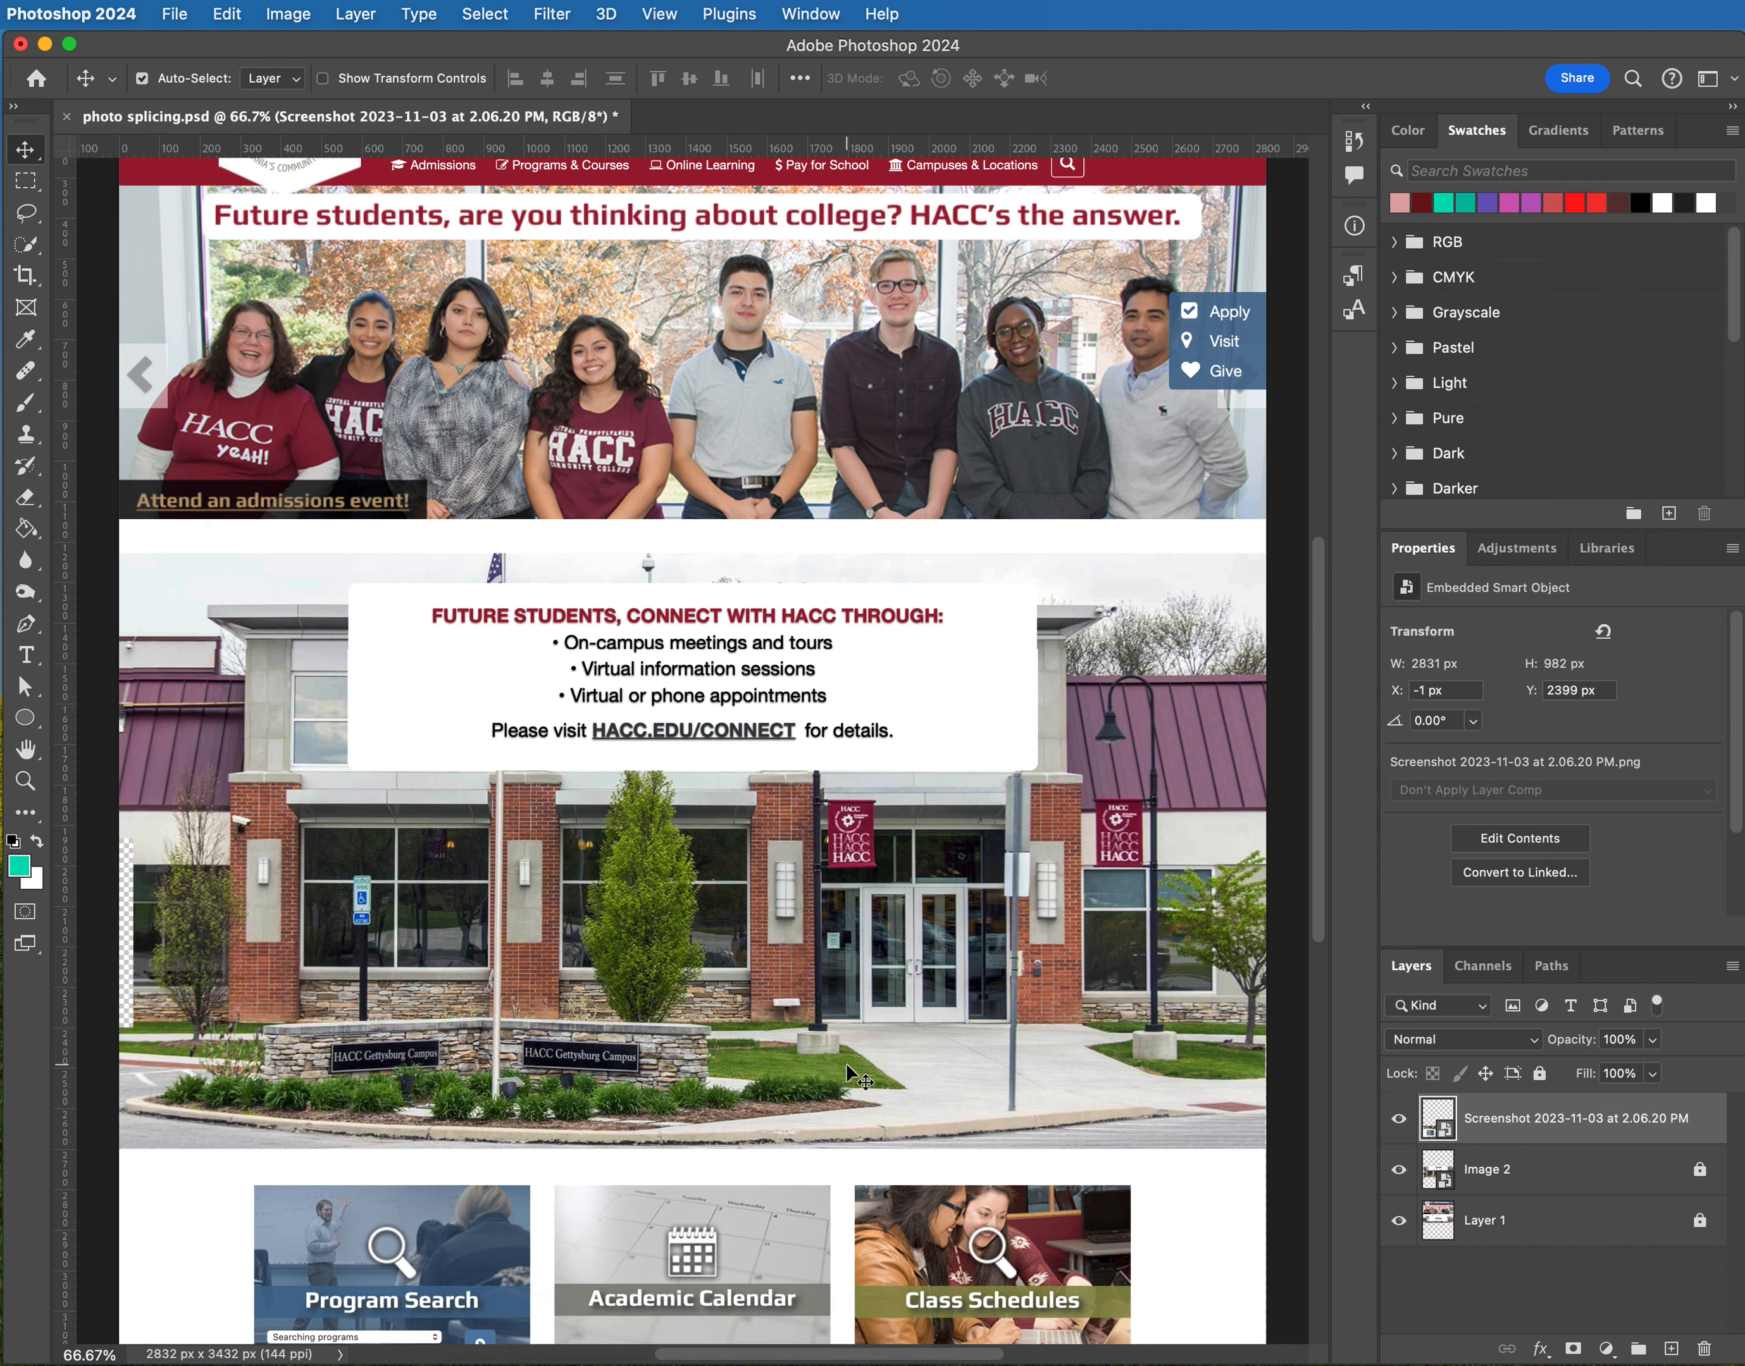
pyautogui.press('Right')
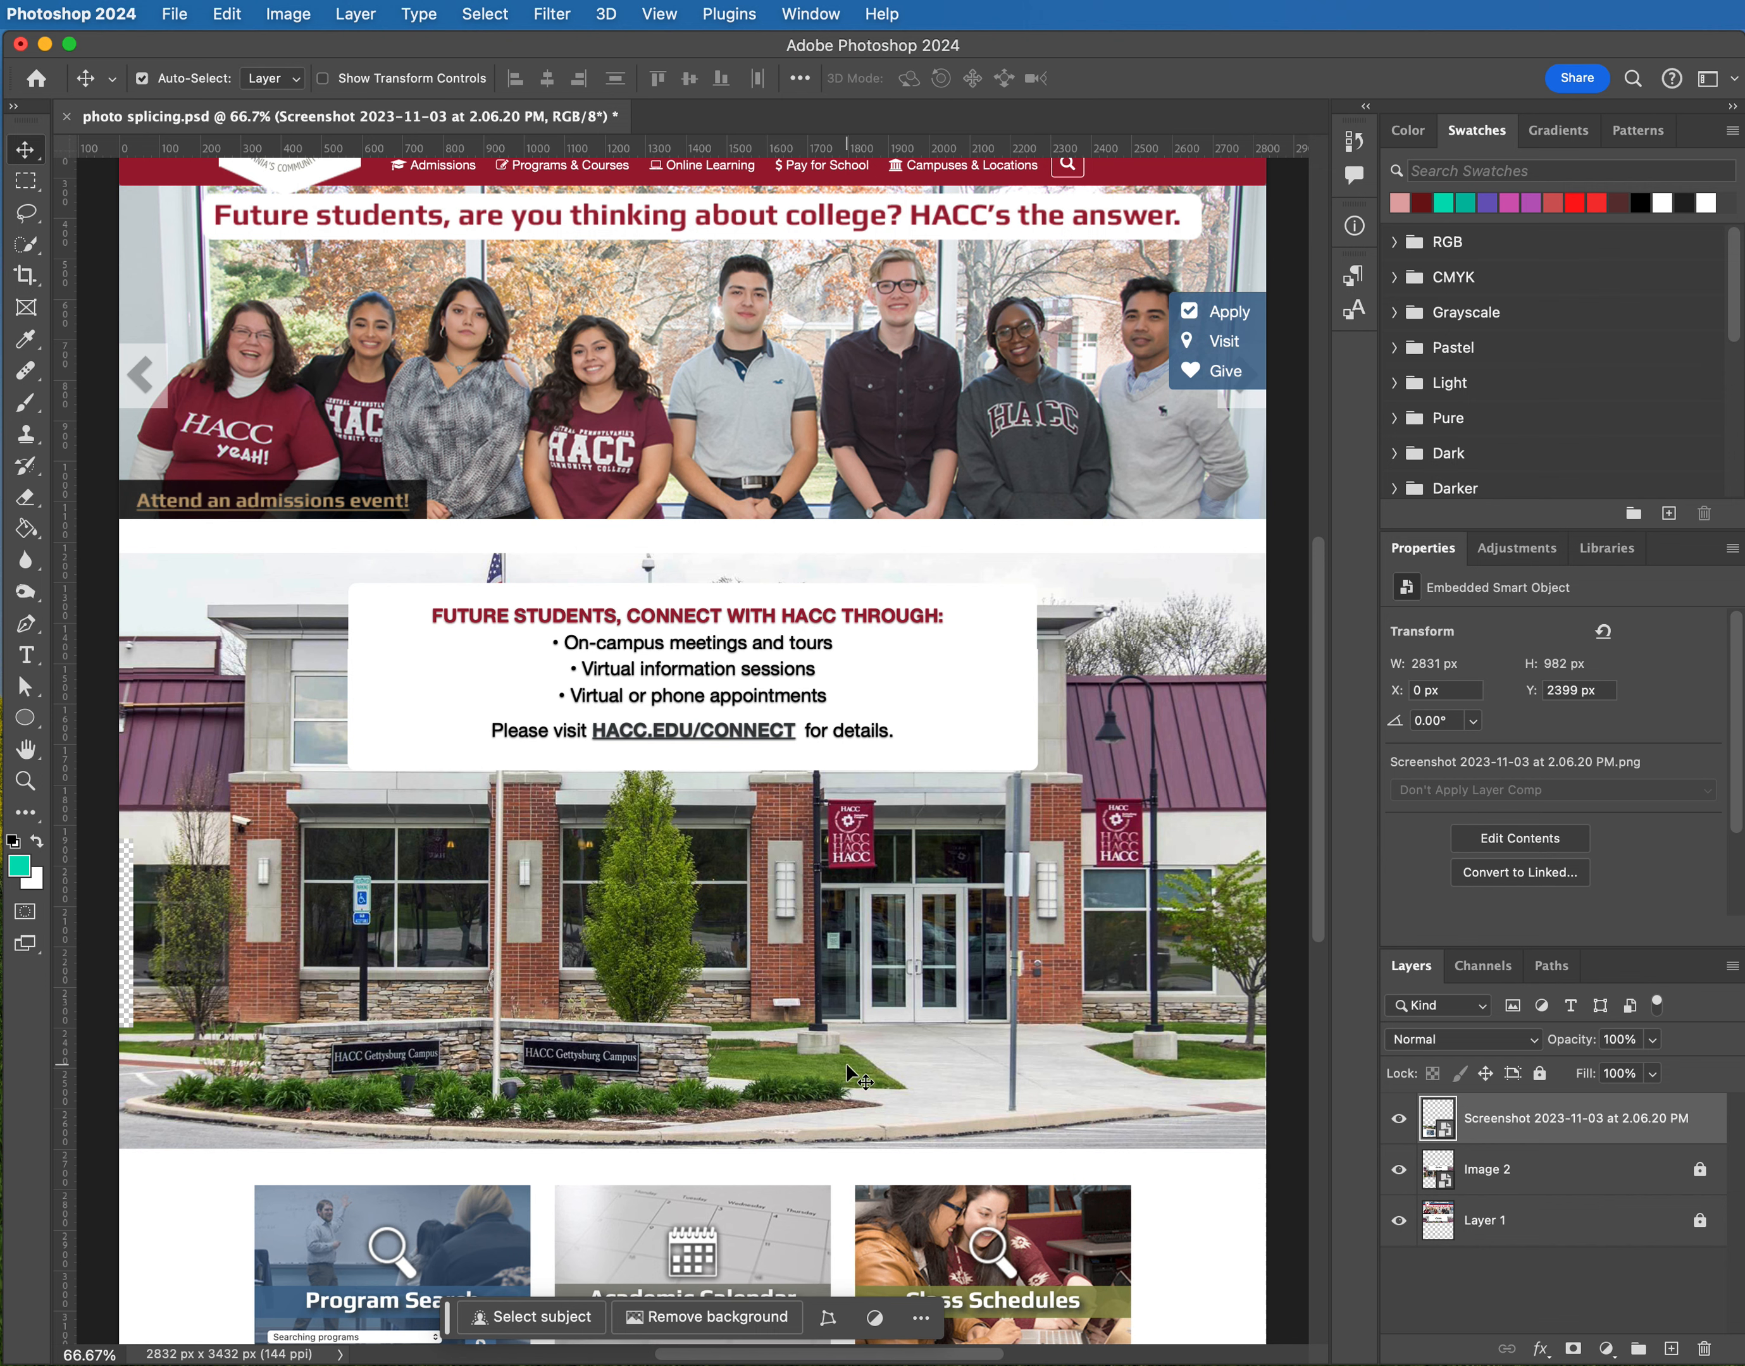
pyautogui.press('Right')
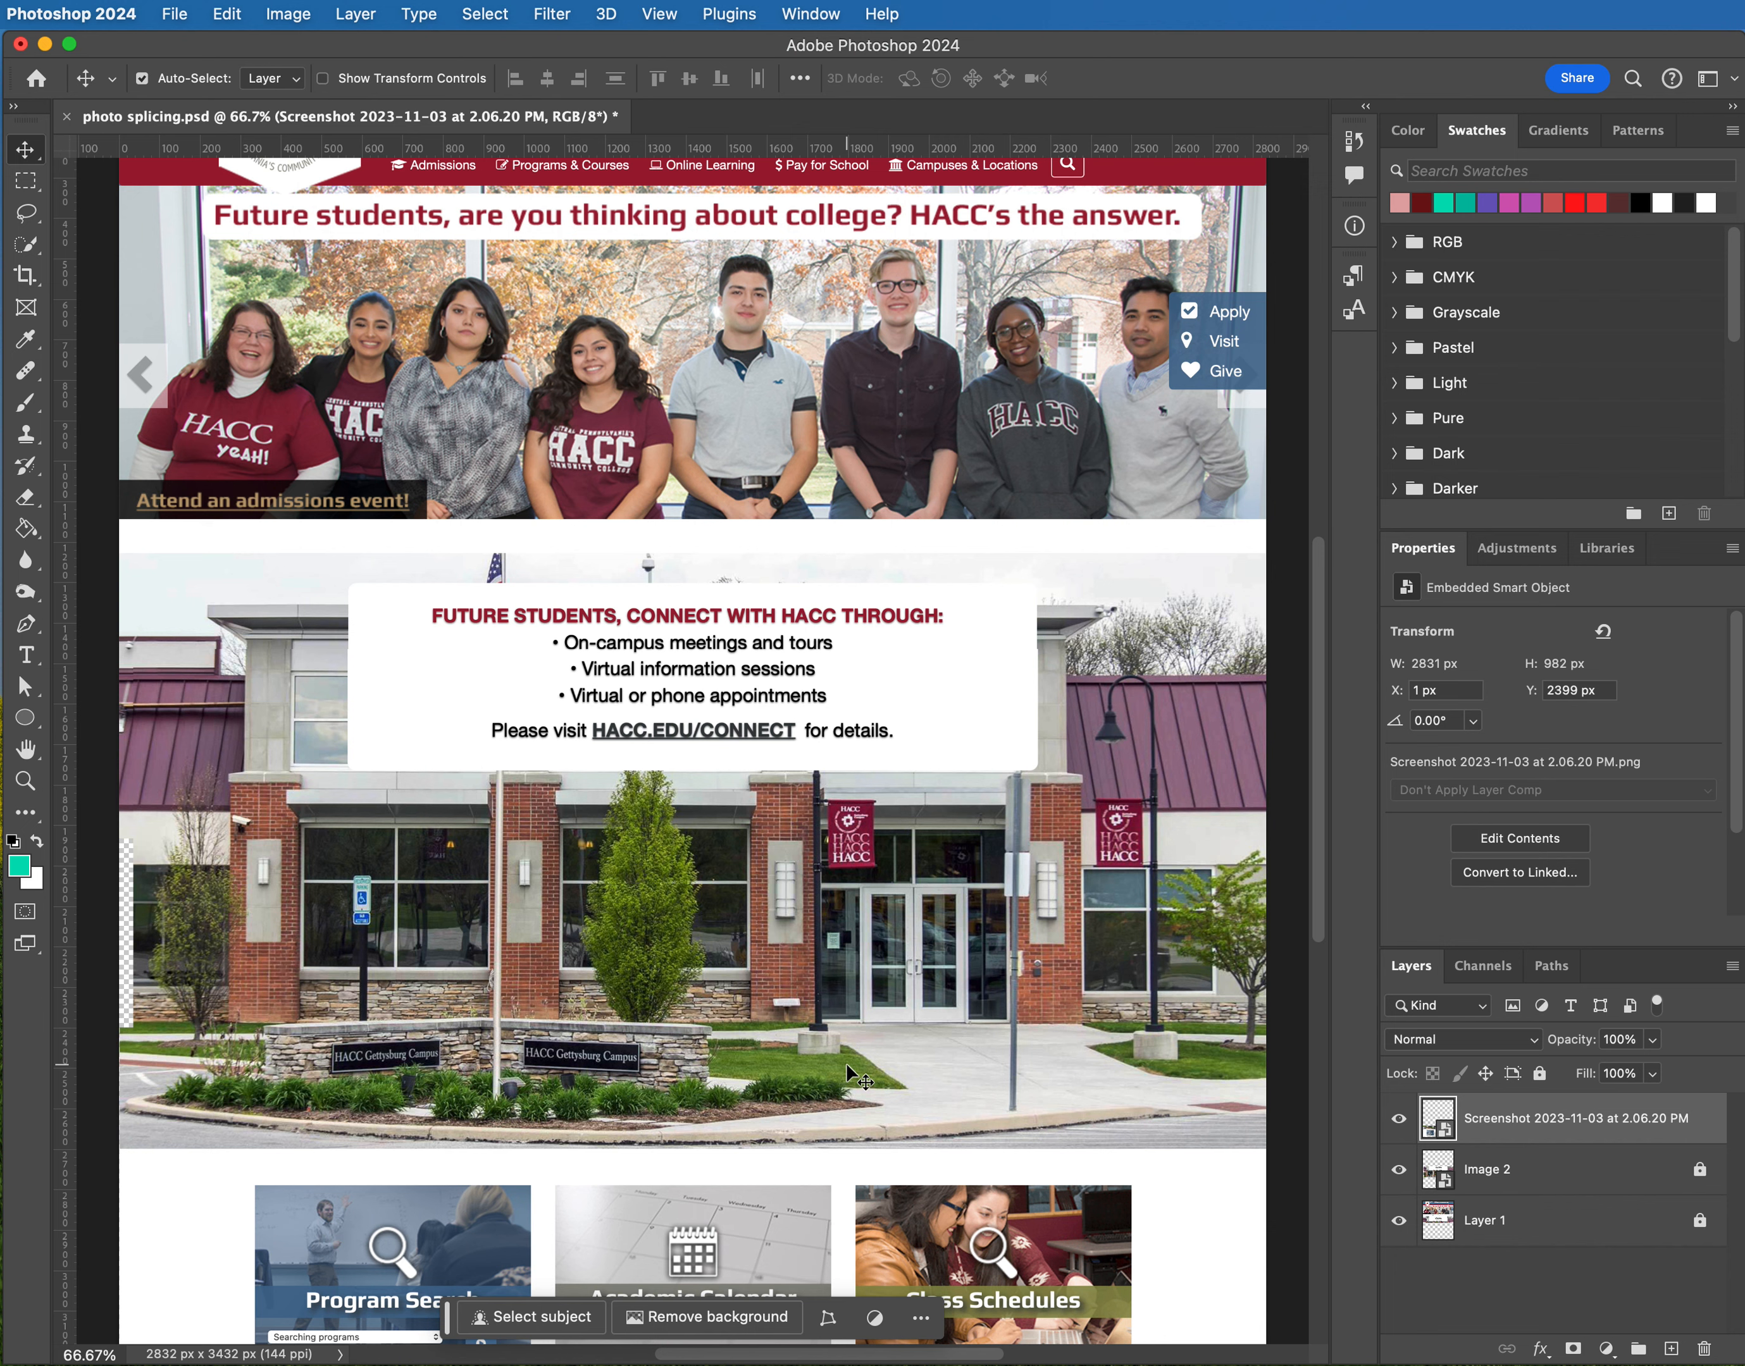
# Save the document on the desktop as "photo splicing.psd" in Photoshop format, replacing the existing file
pyautogui.press('super+s')
pyautogui.press('super+minus')
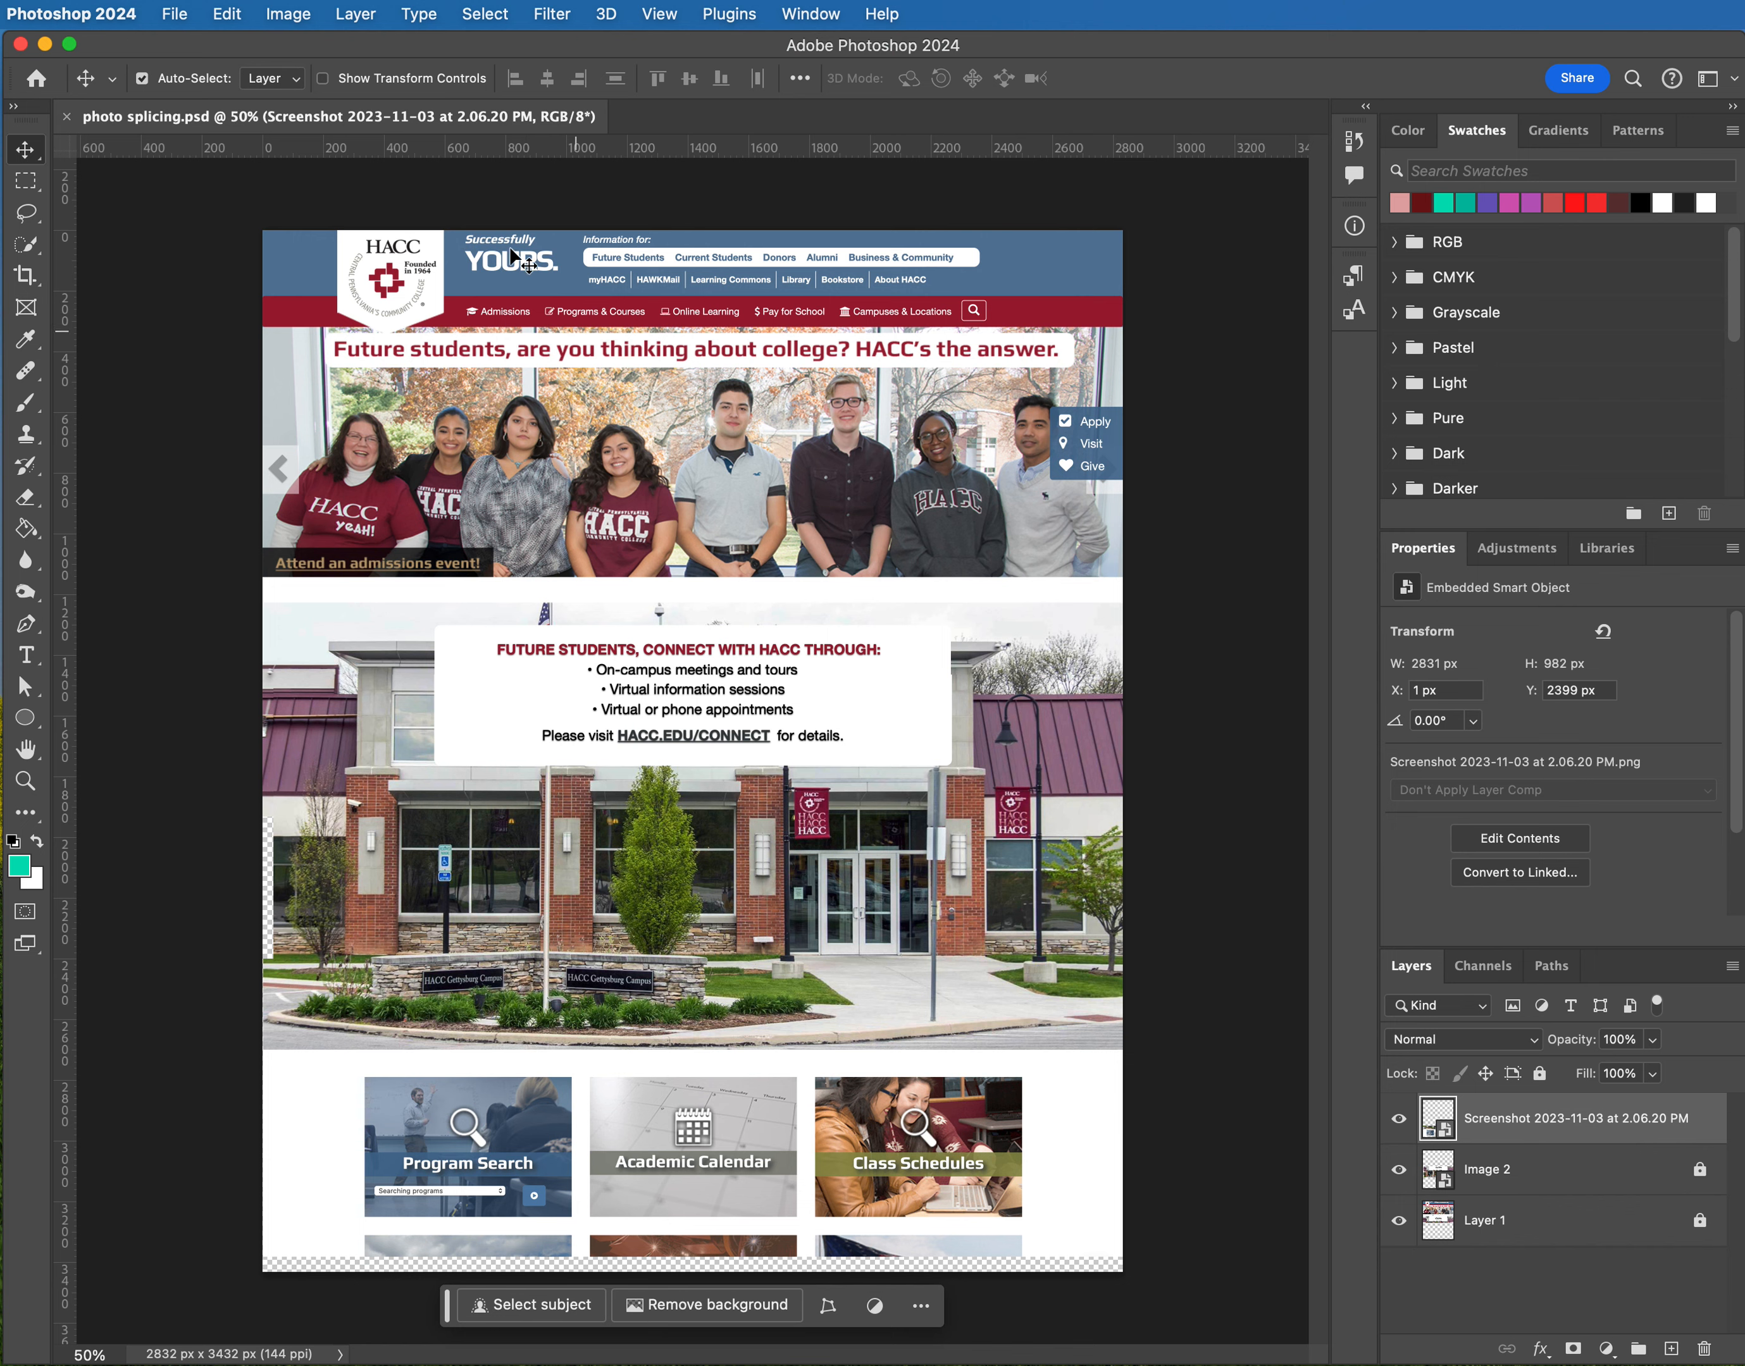
pyautogui.click(177, 17)
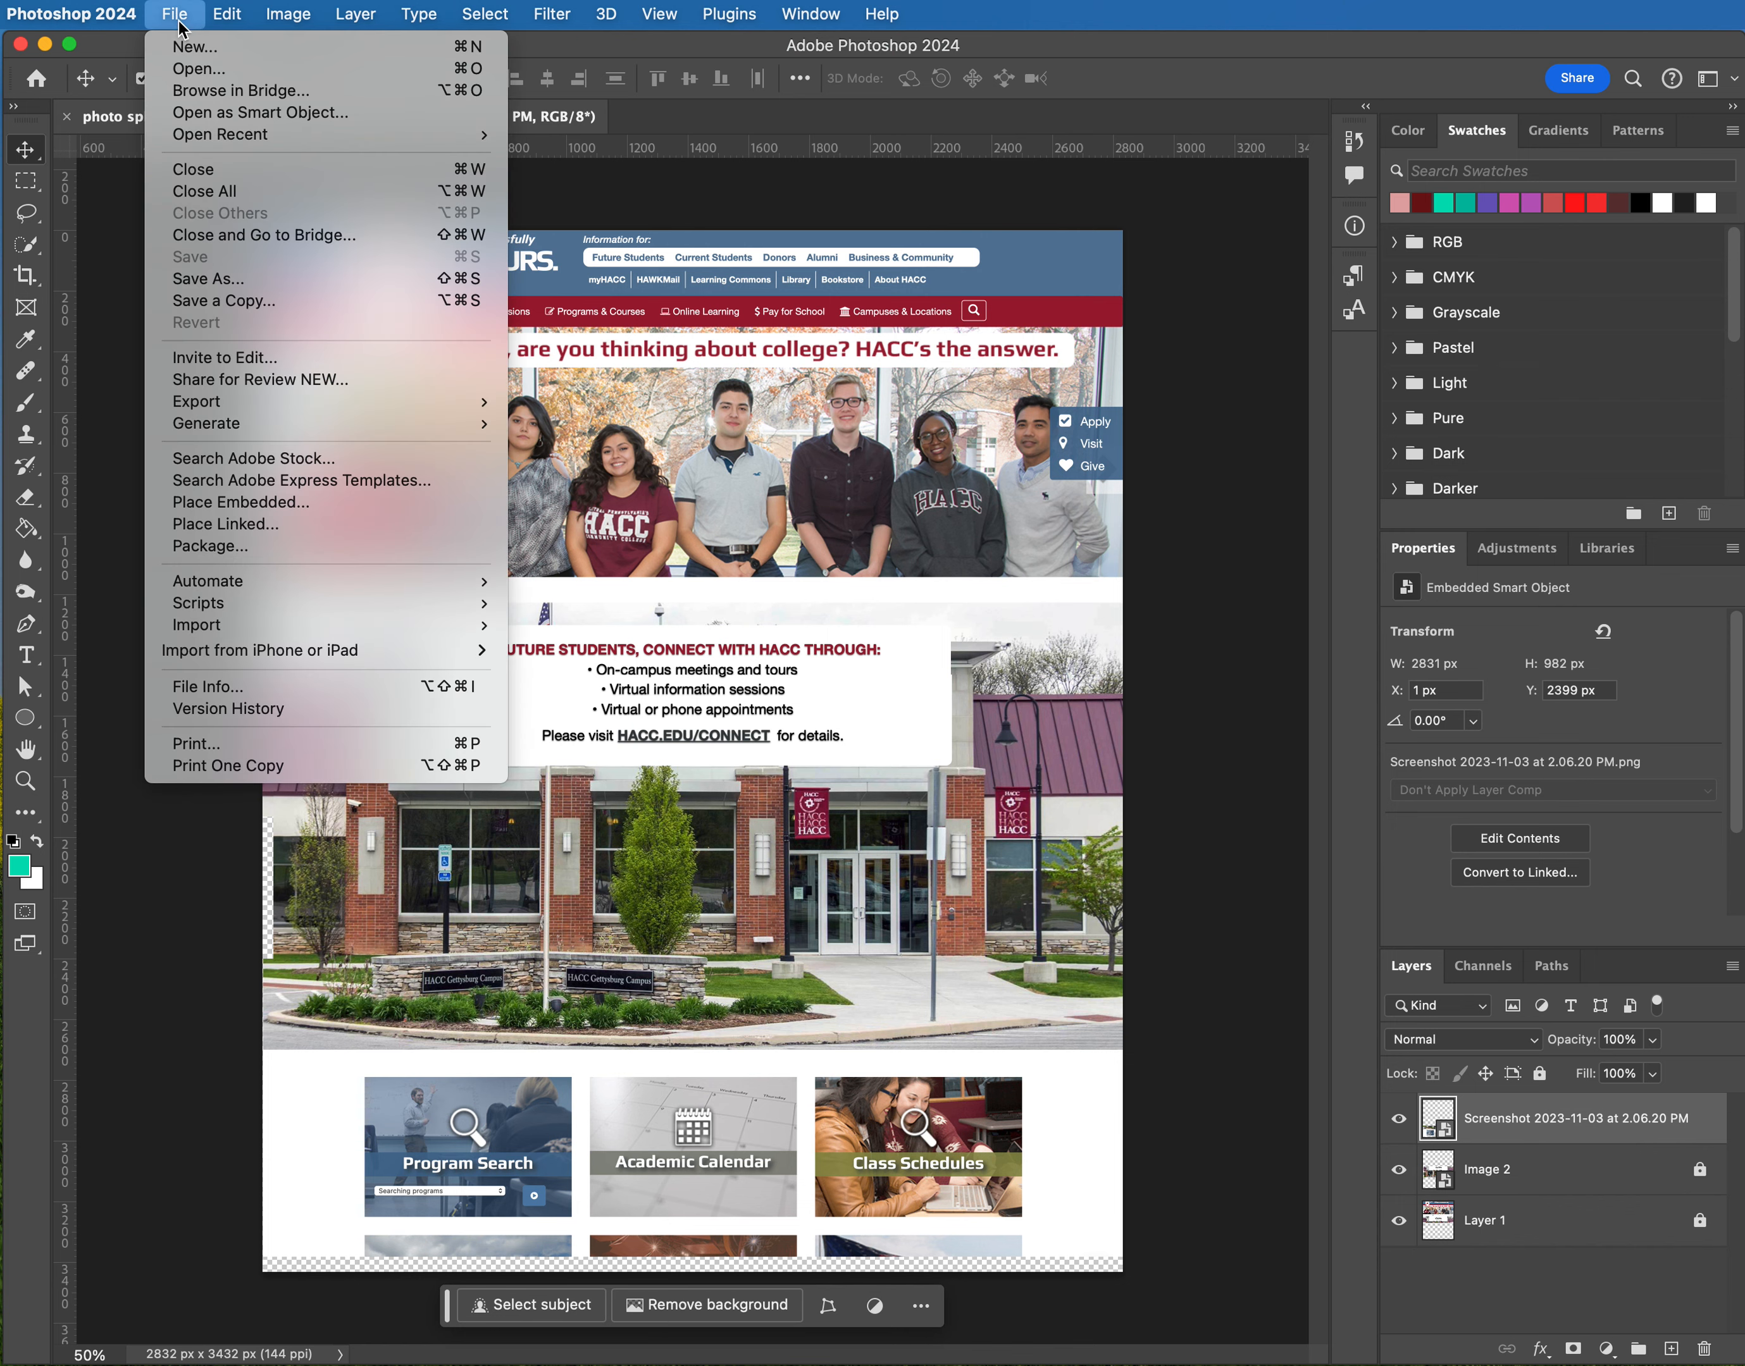
pyautogui.click(235, 281)
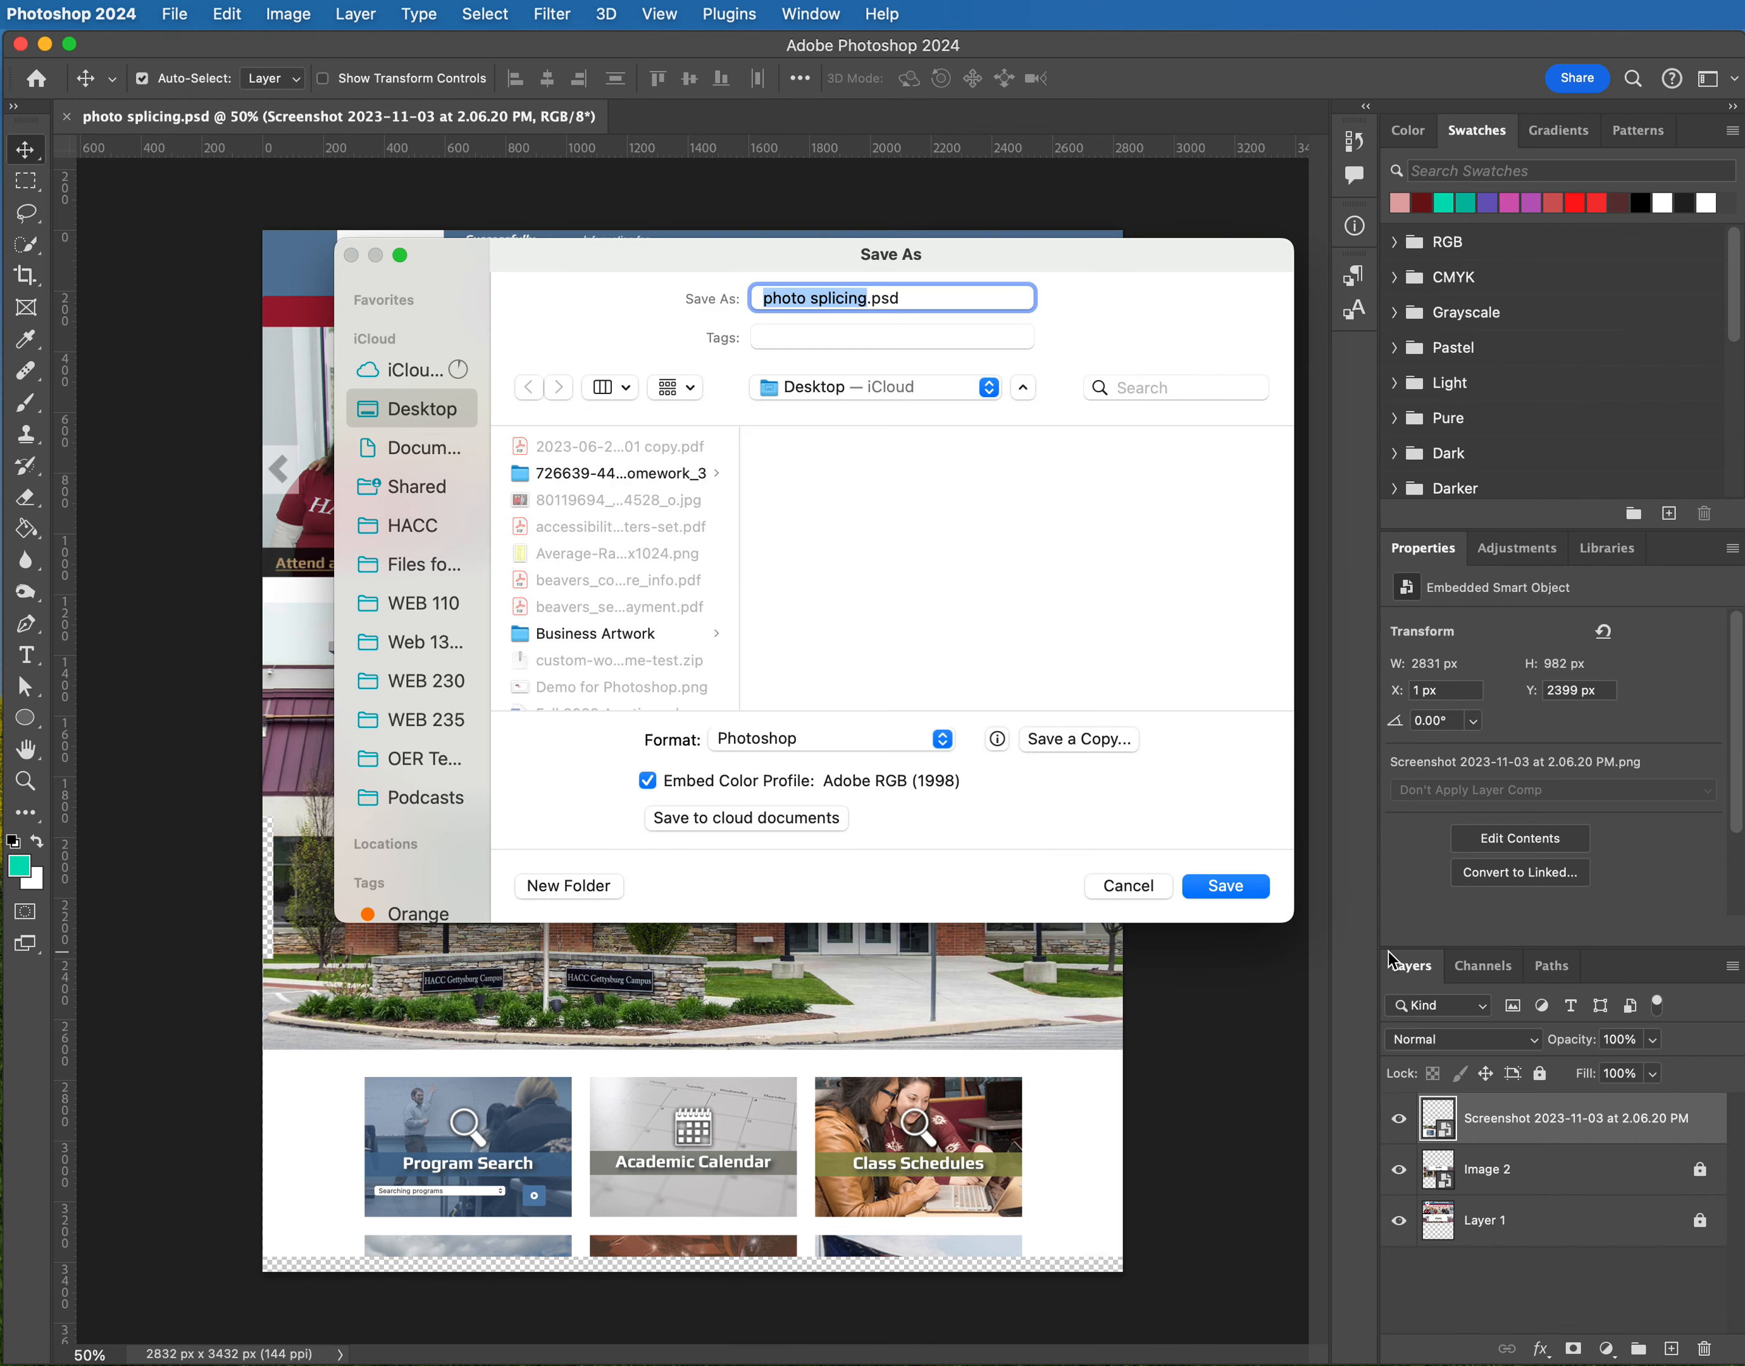
pyautogui.click(1228, 885)
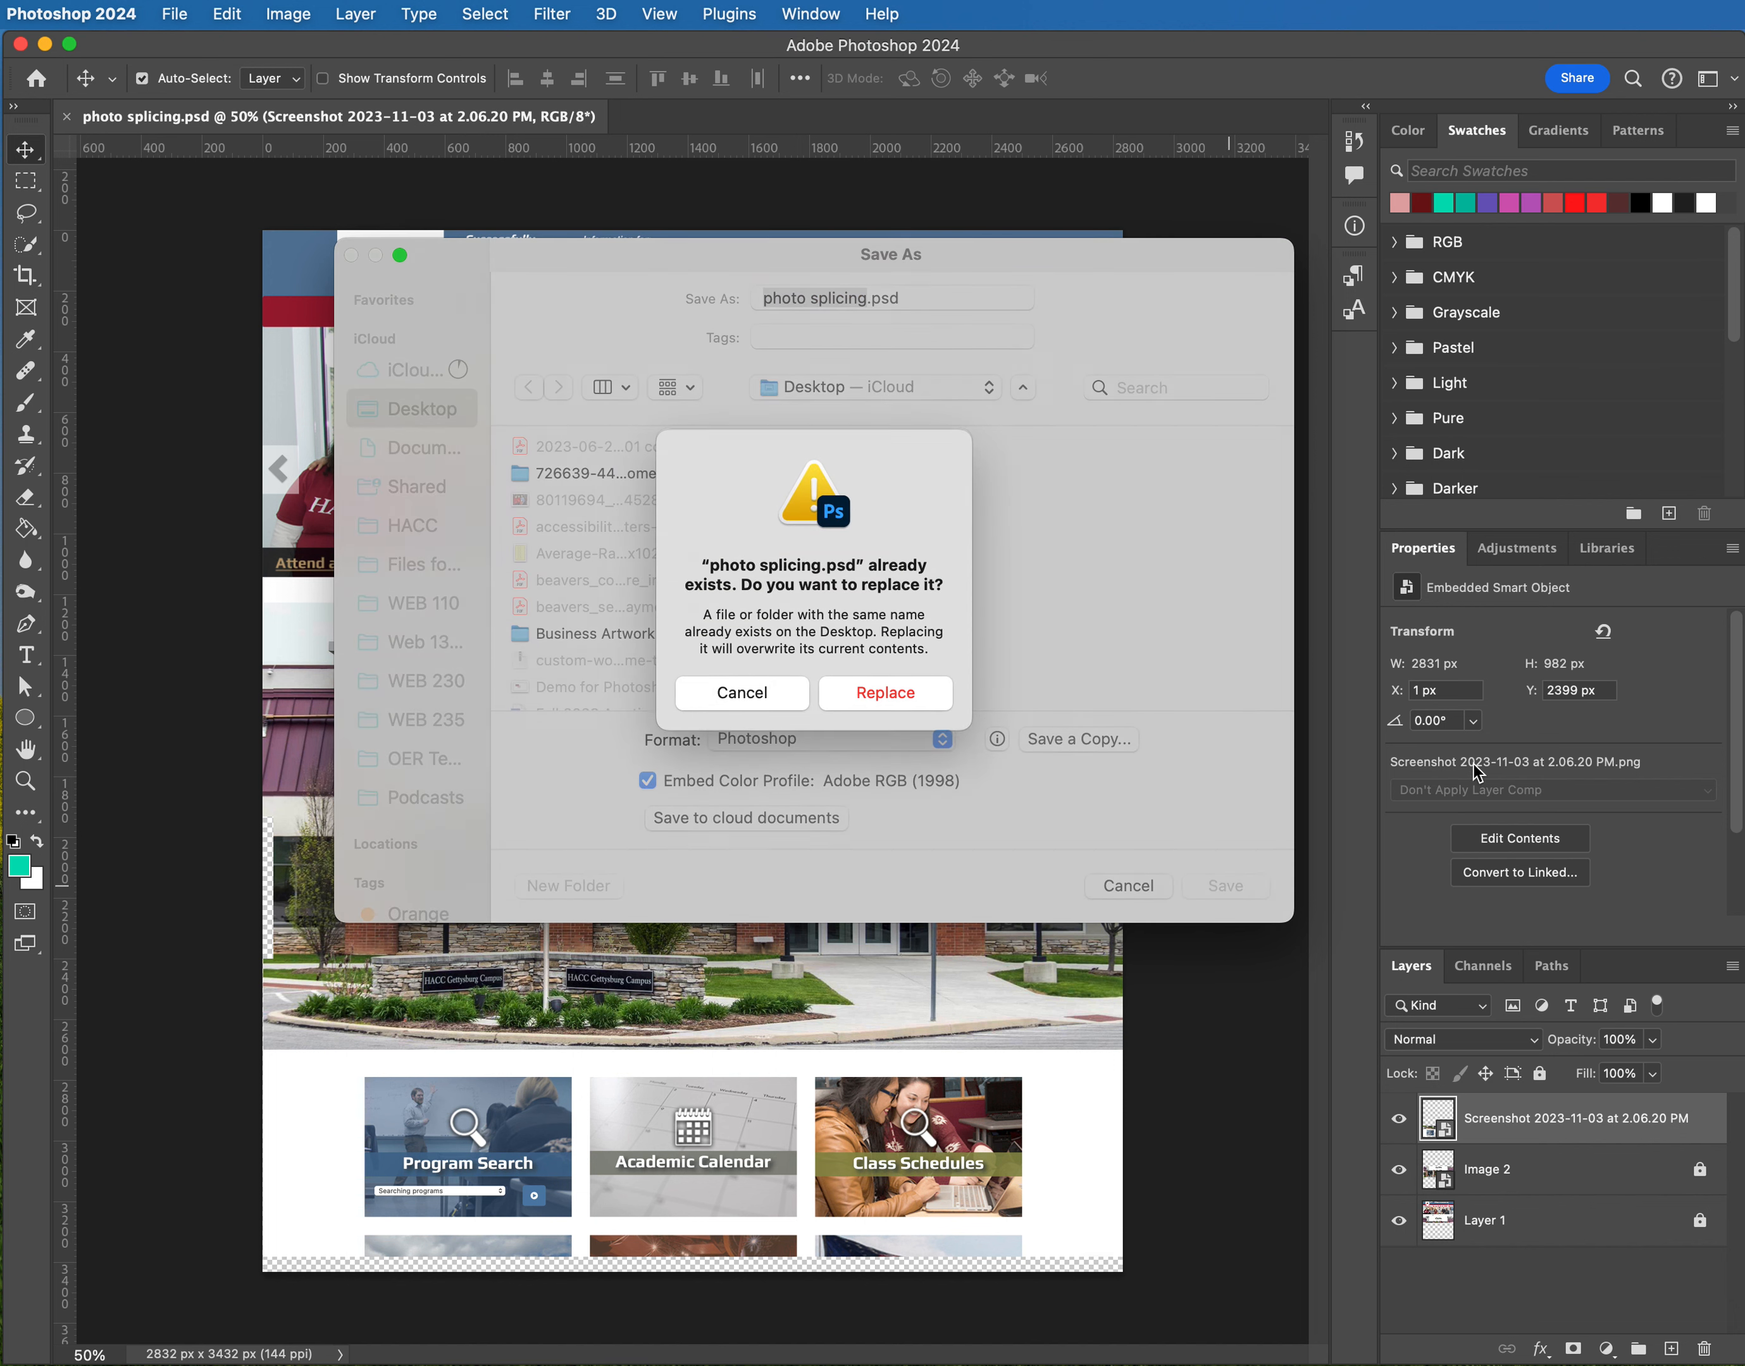
pyautogui.click(875, 693)
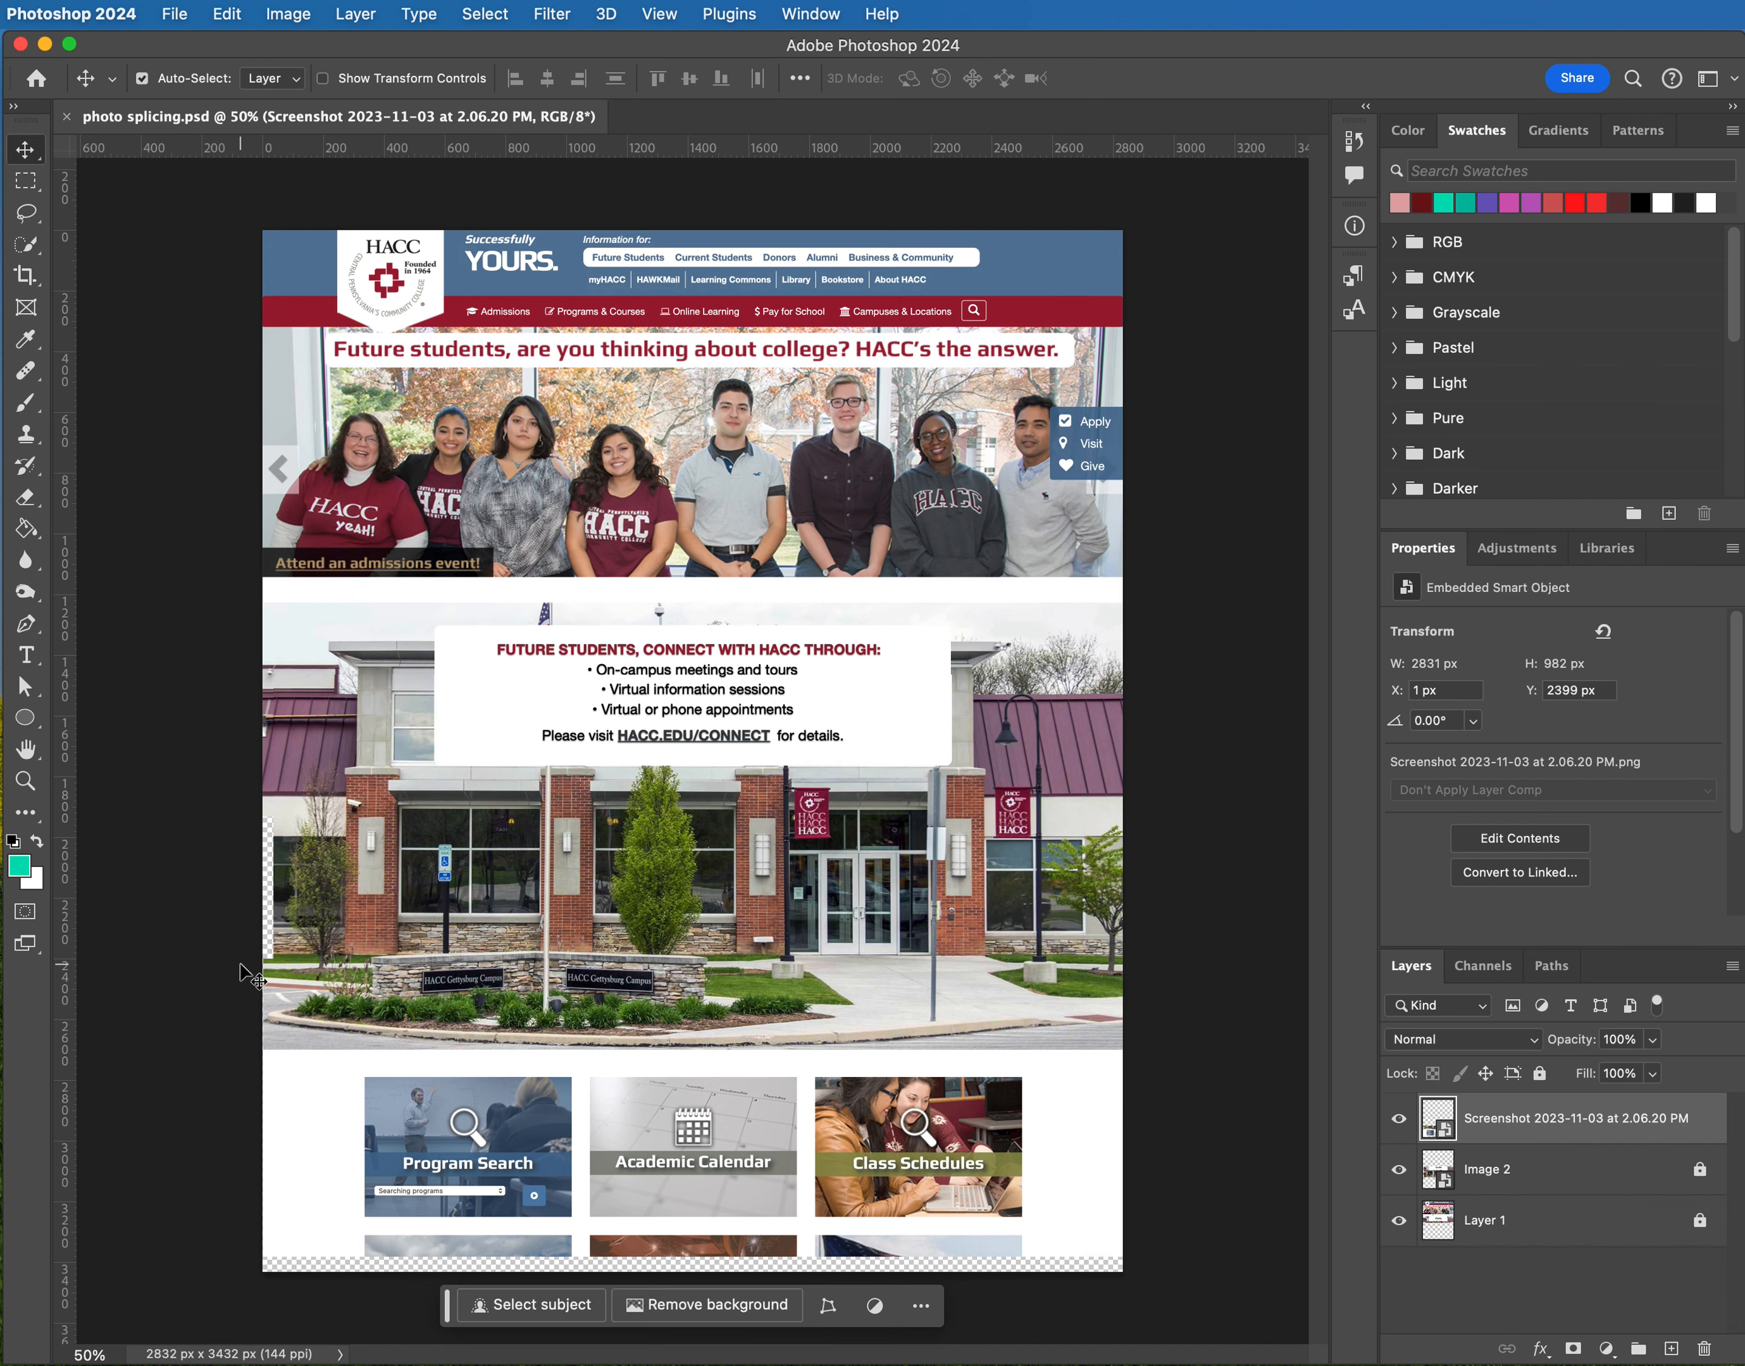
# Rename the "Screenshot 2023-11-03 at 2.06.20 PM" layer as Image 3
pyautogui.doubleClick(1496, 1120)
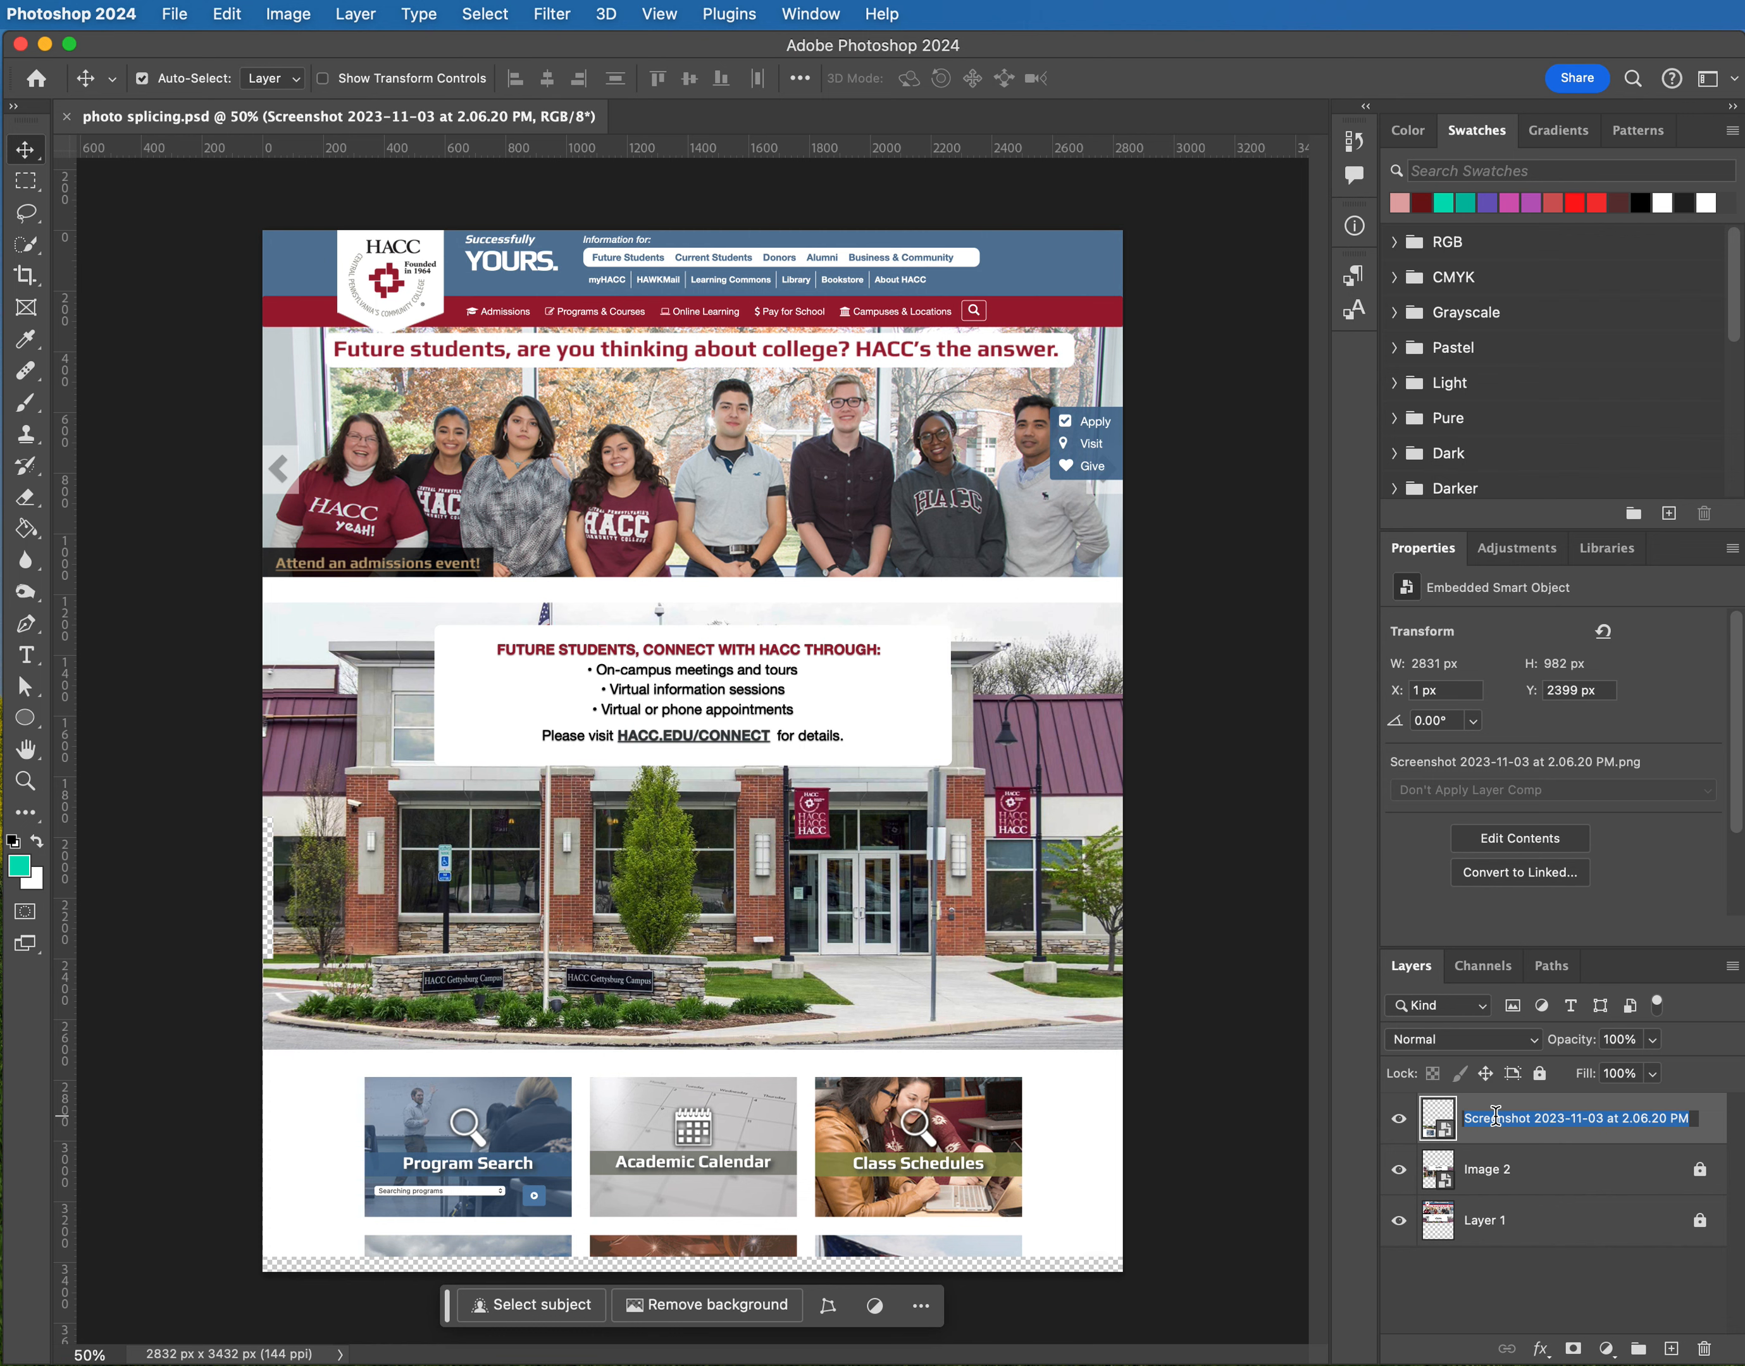
pyautogui.write('Image 3')
pyautogui.press('Return')
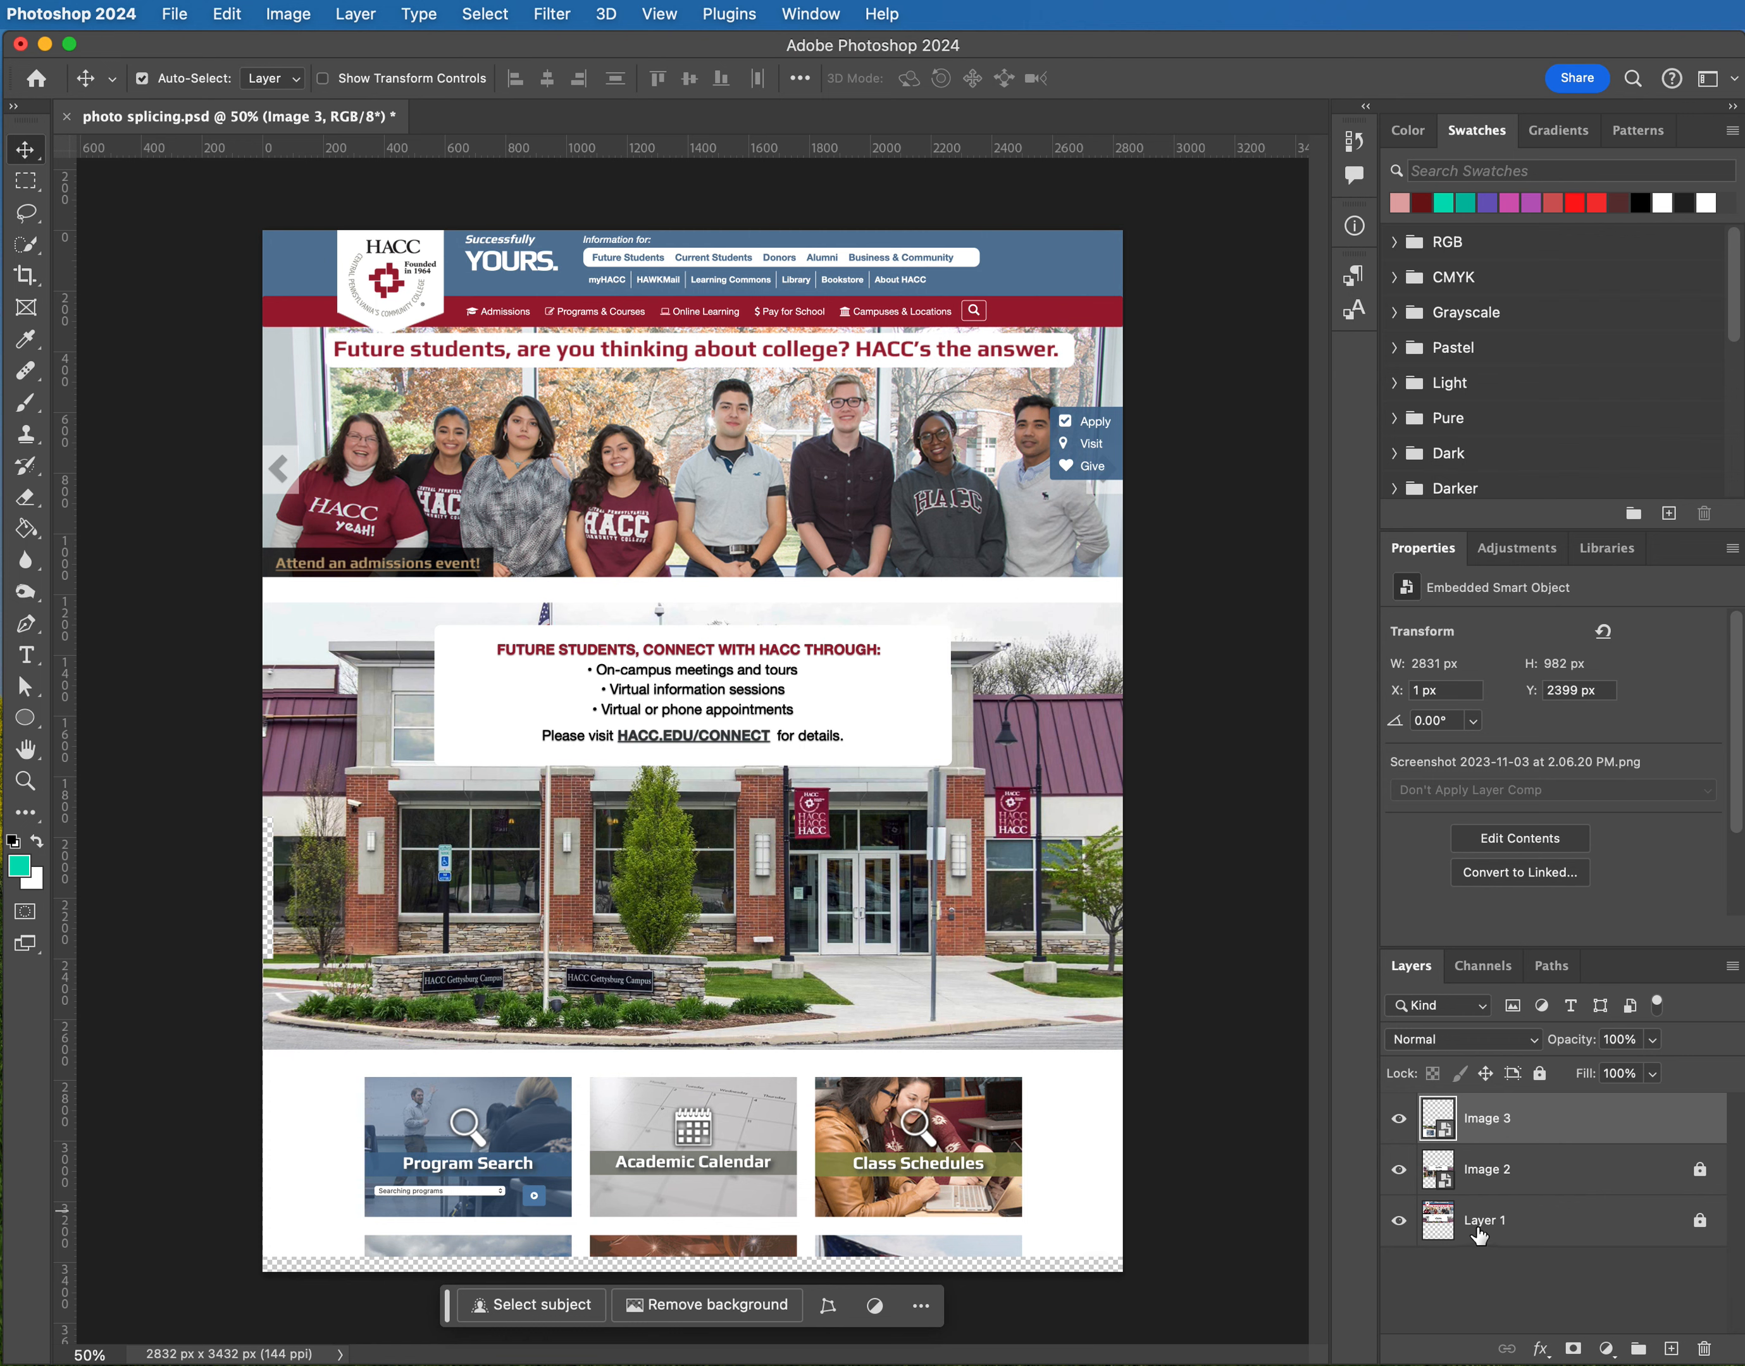
# Rename Layer 1 as Image 1 and save the document
pyautogui.doubleClick(1478, 1222)
pyautogui.write('Ima')
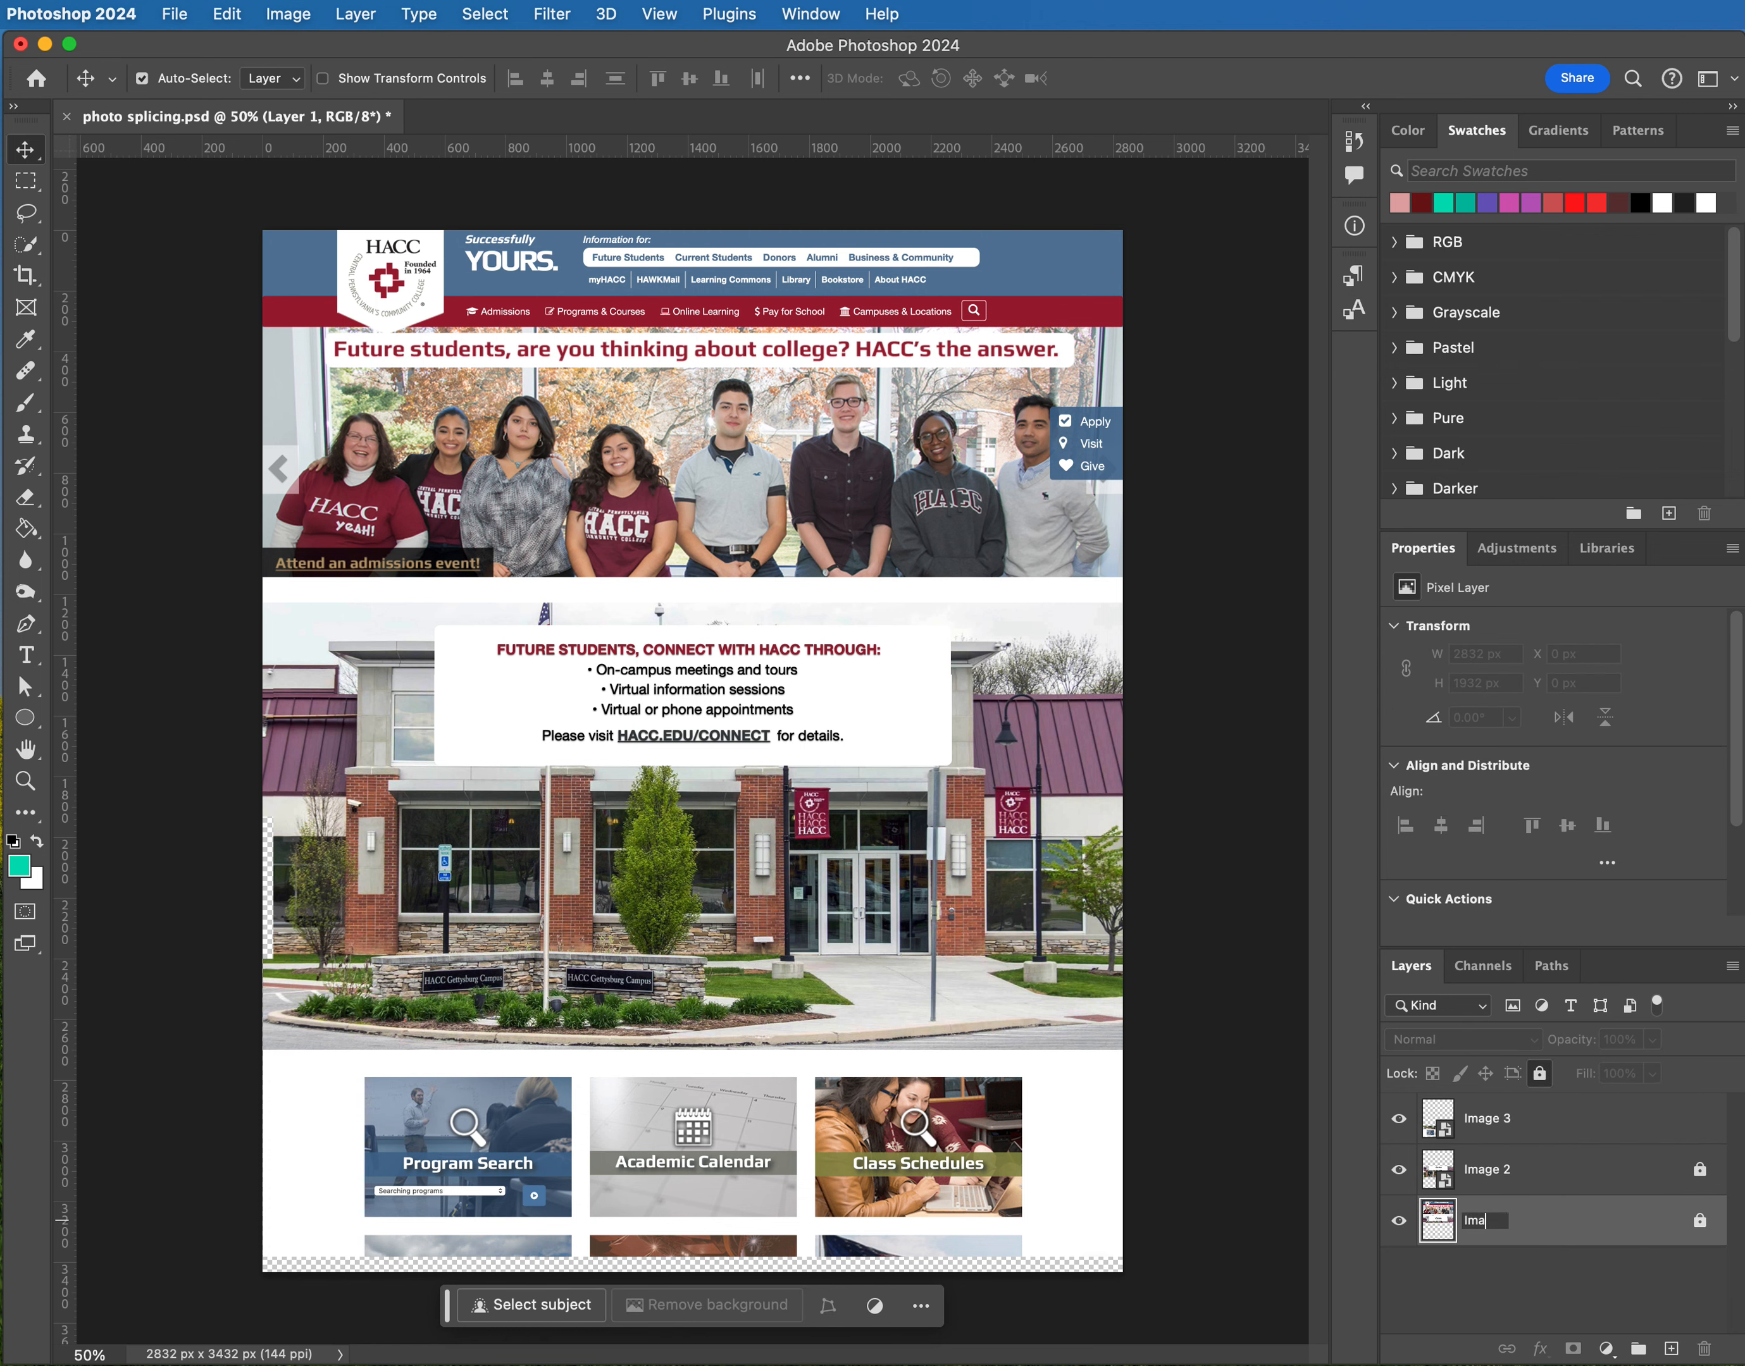
pyautogui.write('ge 1')
pyautogui.press('Return')
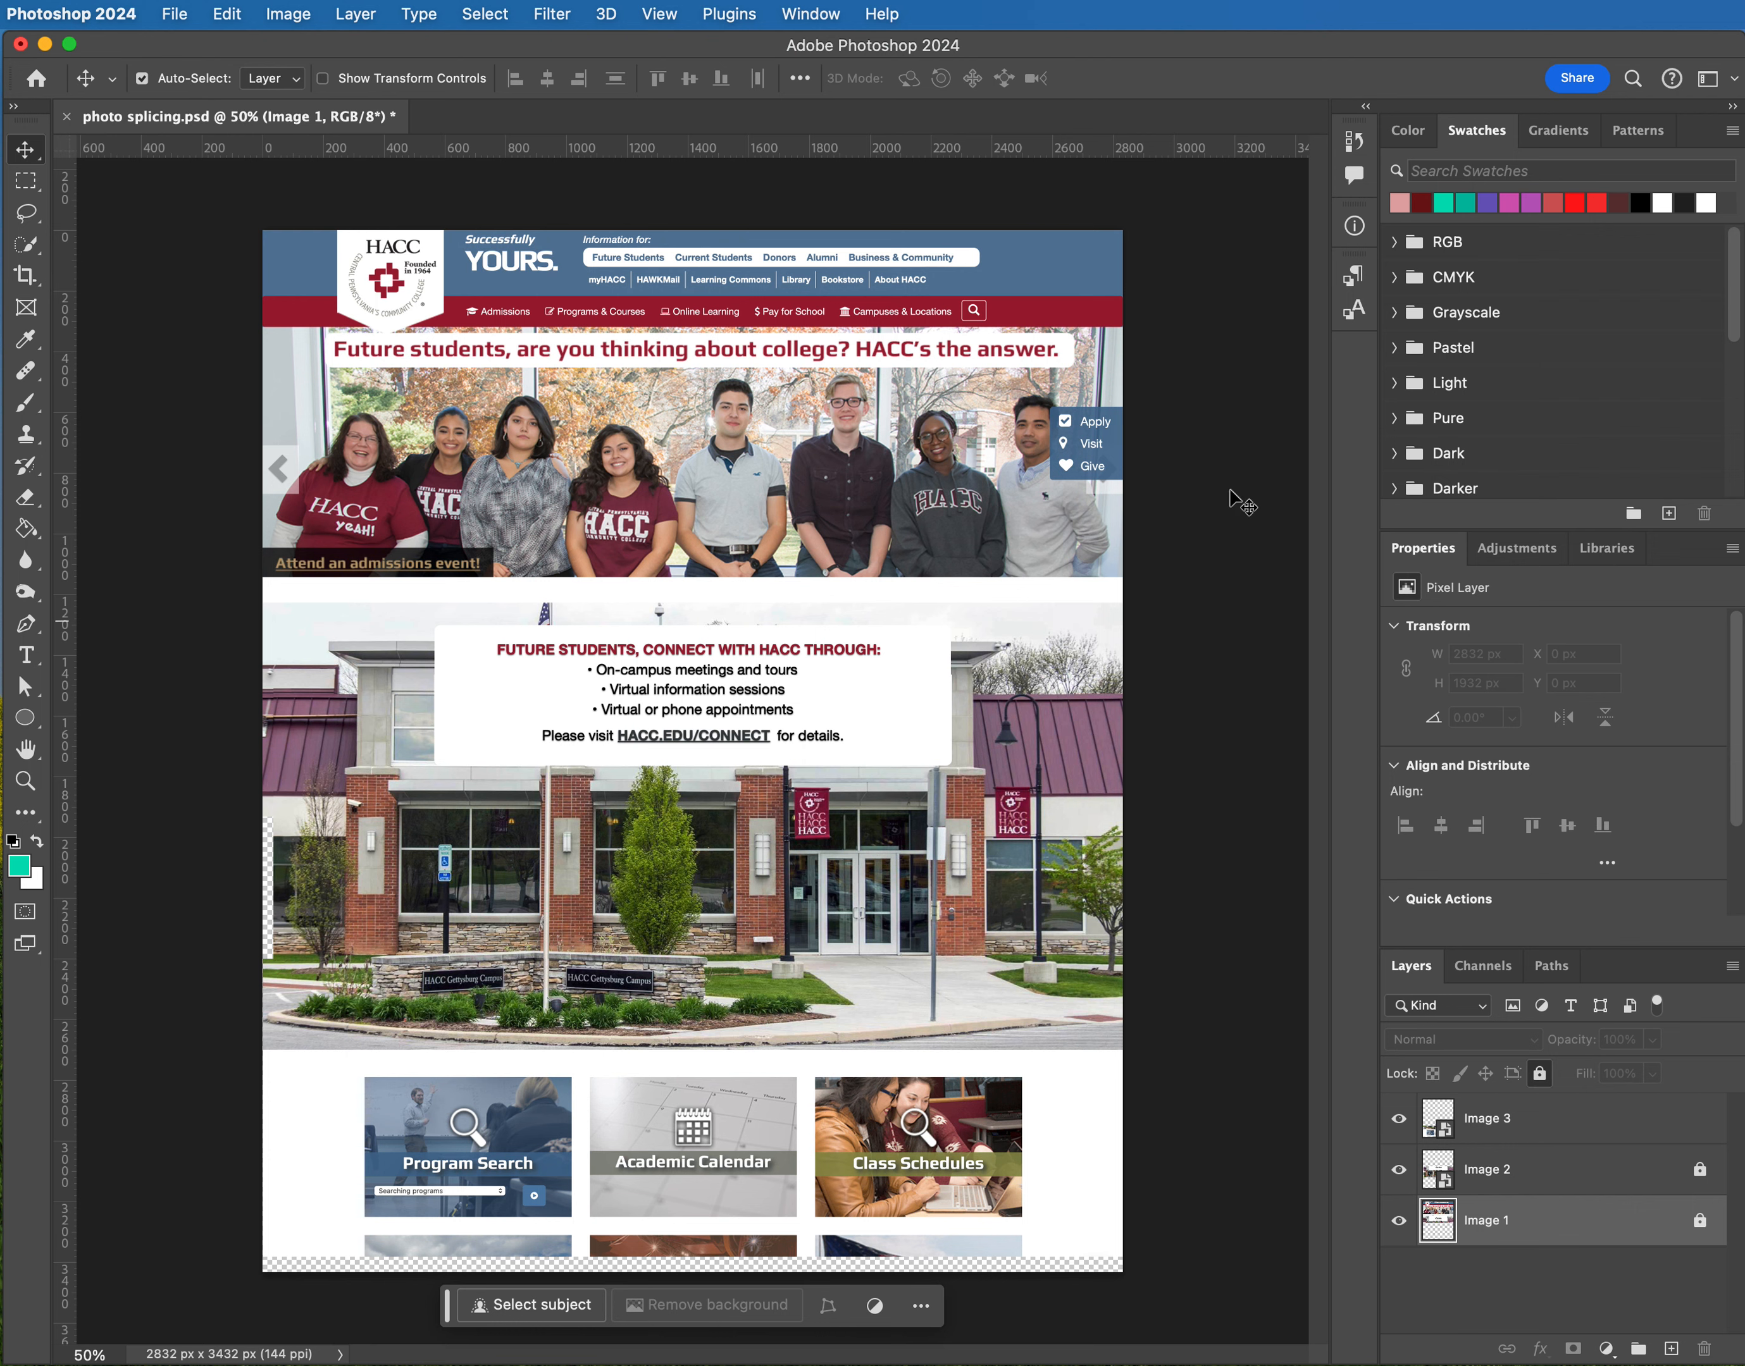
pyautogui.press('super+s')
# Open the Export As settings for the spliced page document and set the file format to JPG
pyautogui.click(175, 16)
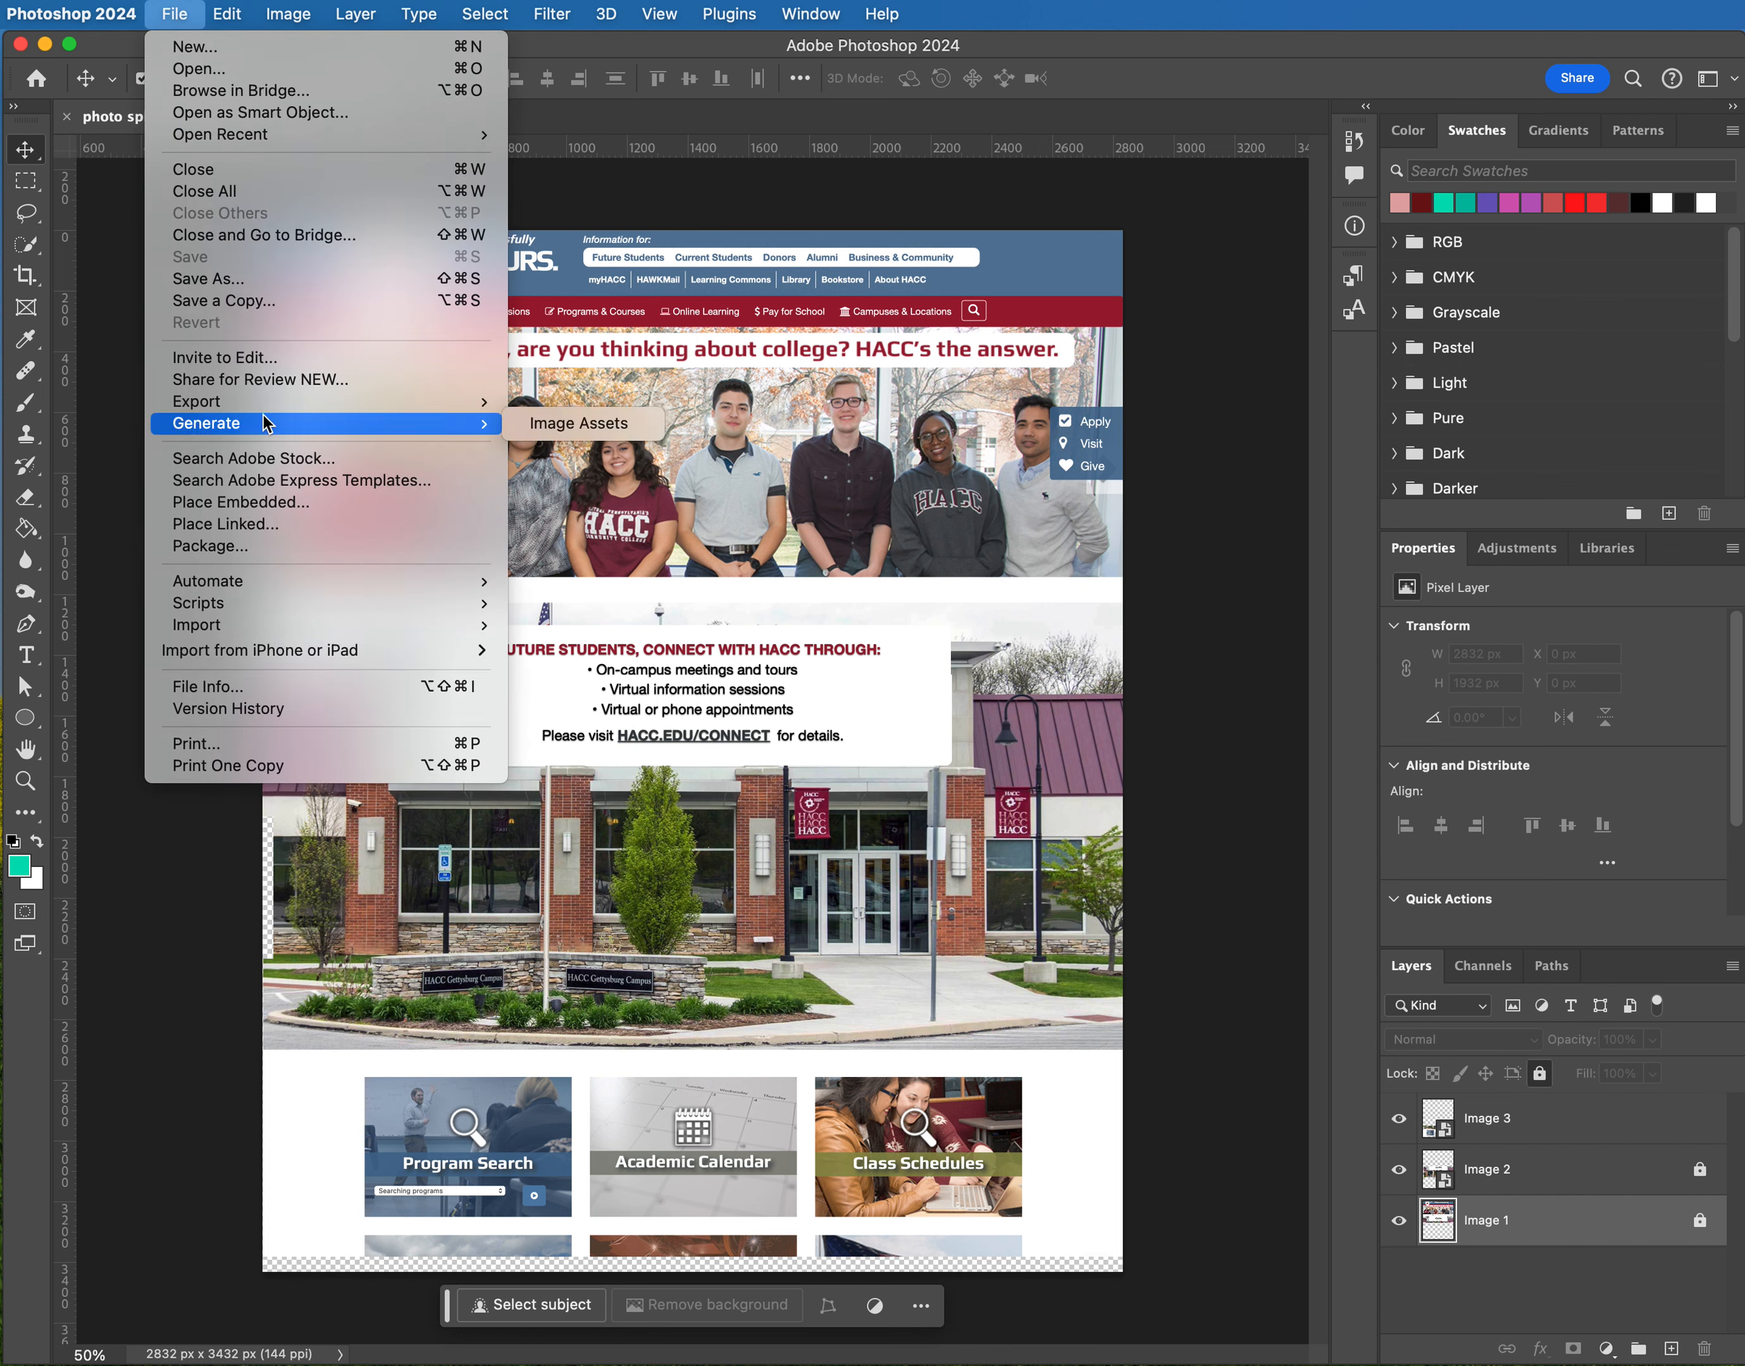
pyautogui.moveTo(276, 402)
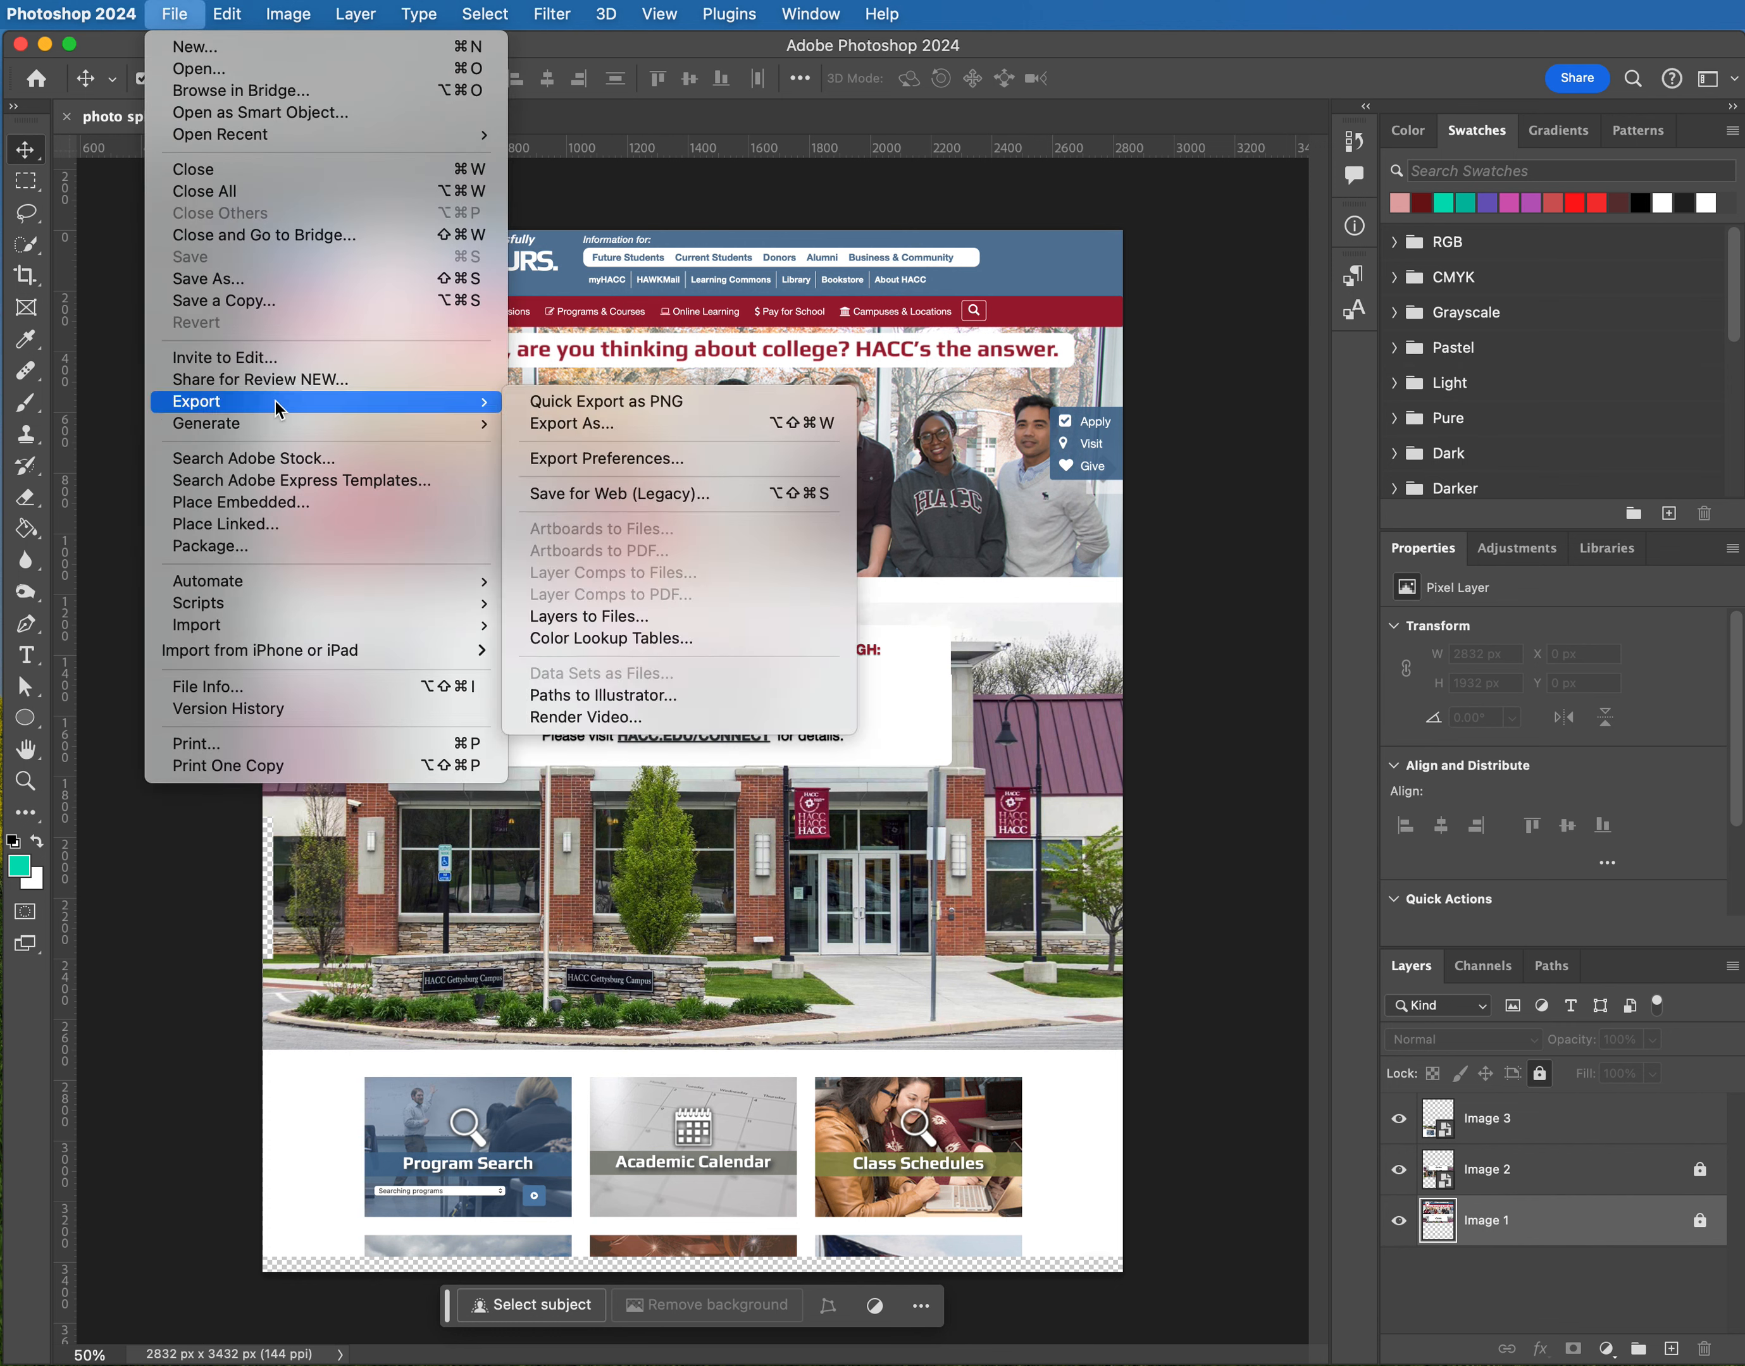
pyautogui.click(615, 427)
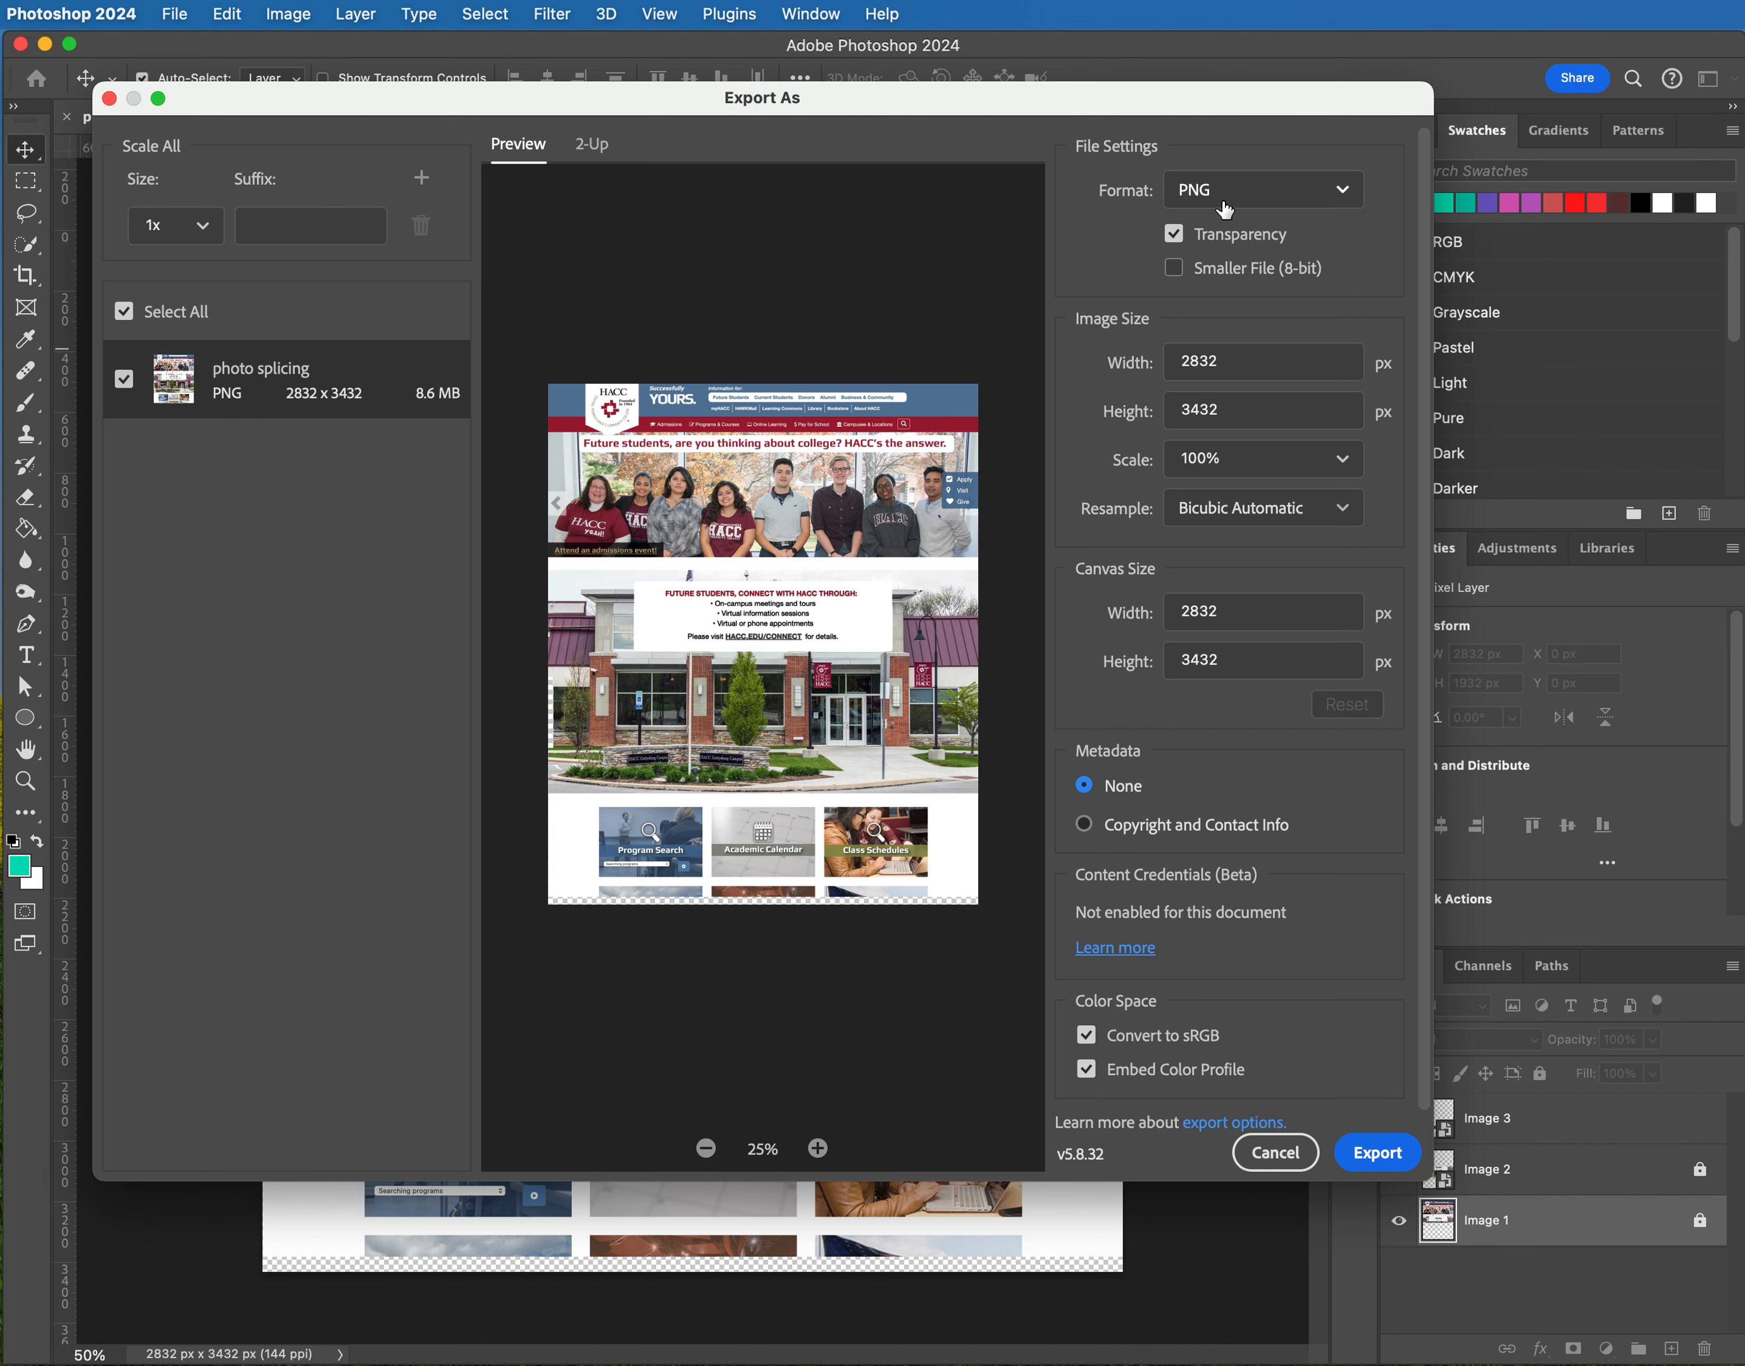
pyautogui.click(1269, 191)
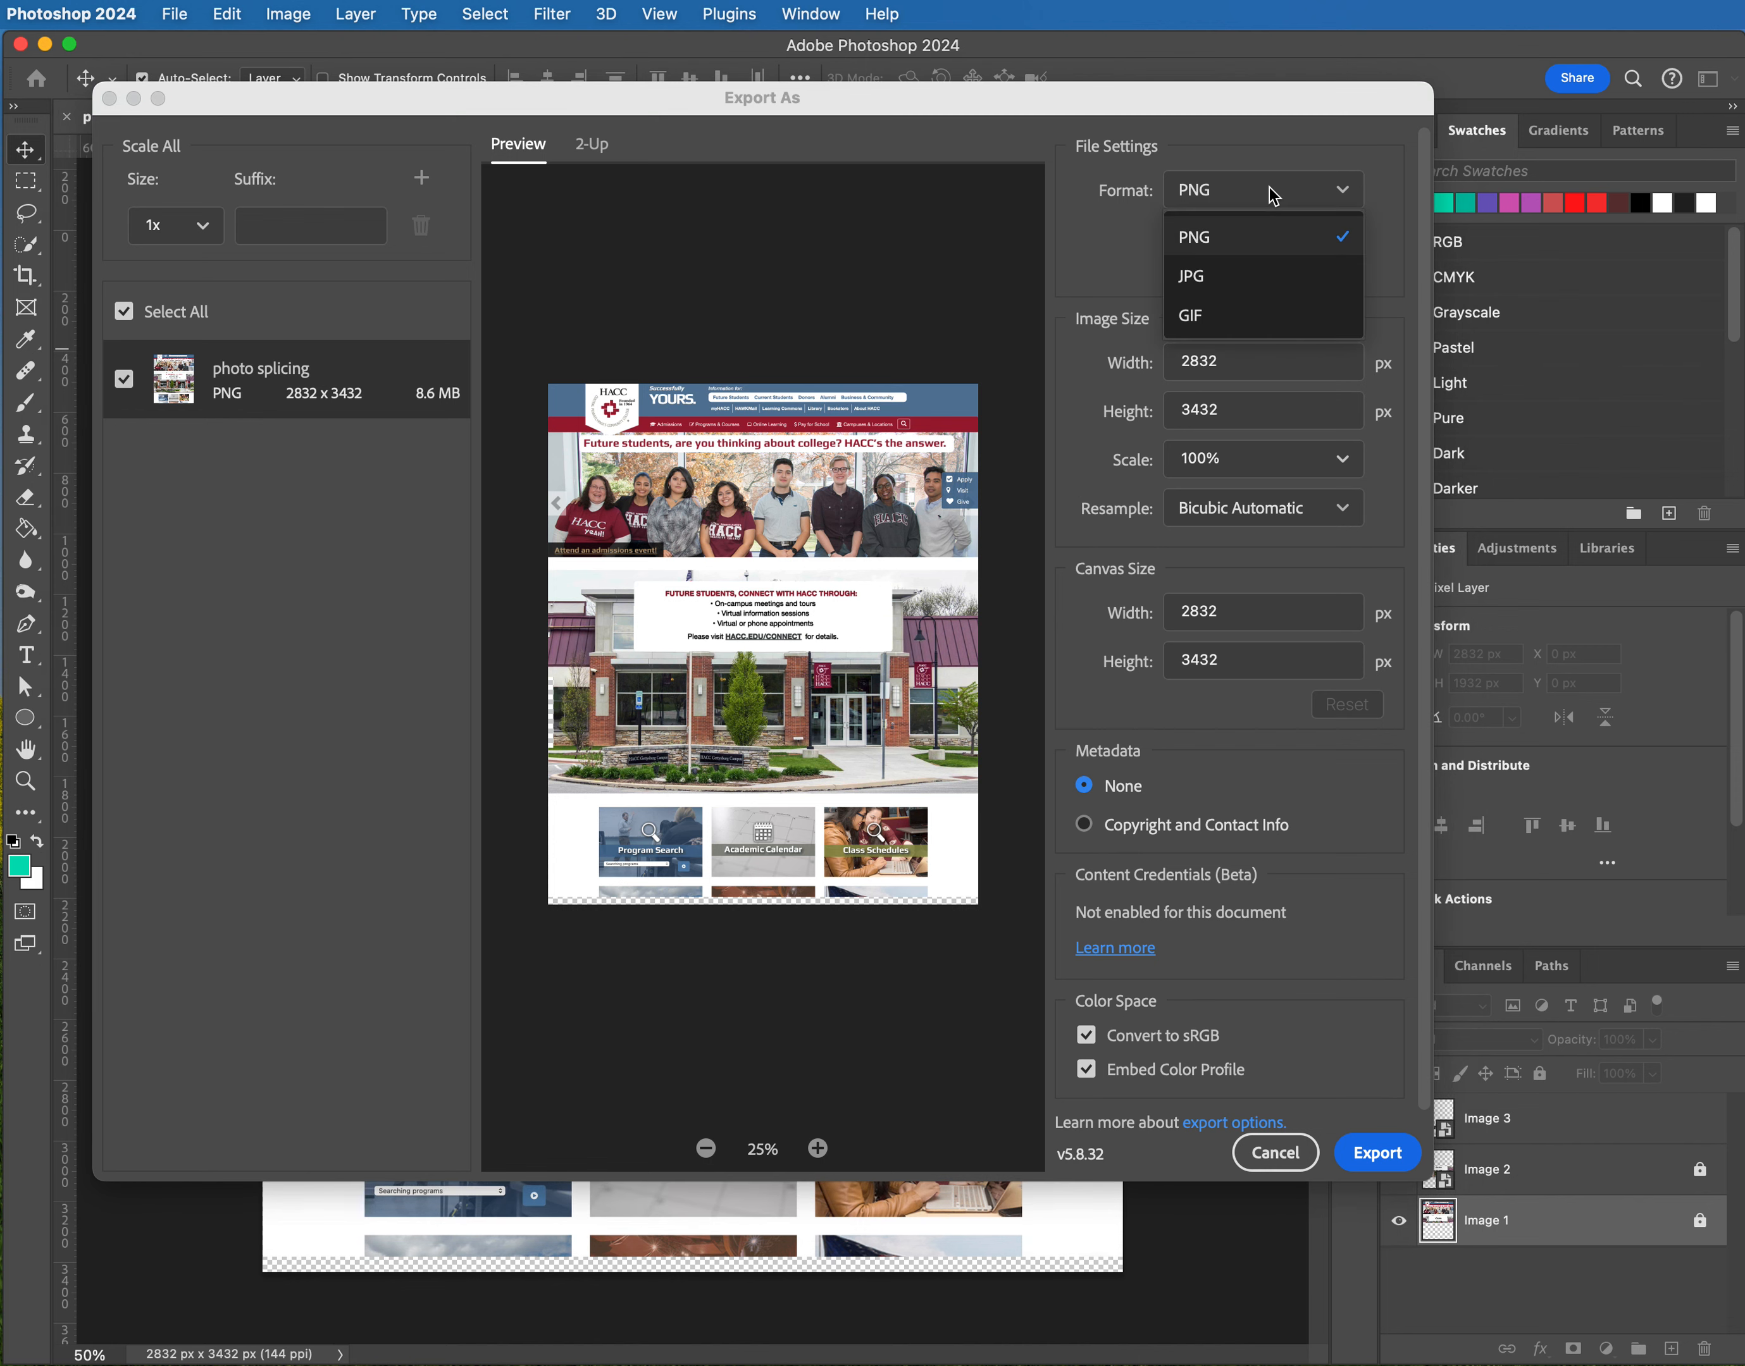
pyautogui.click(1250, 285)
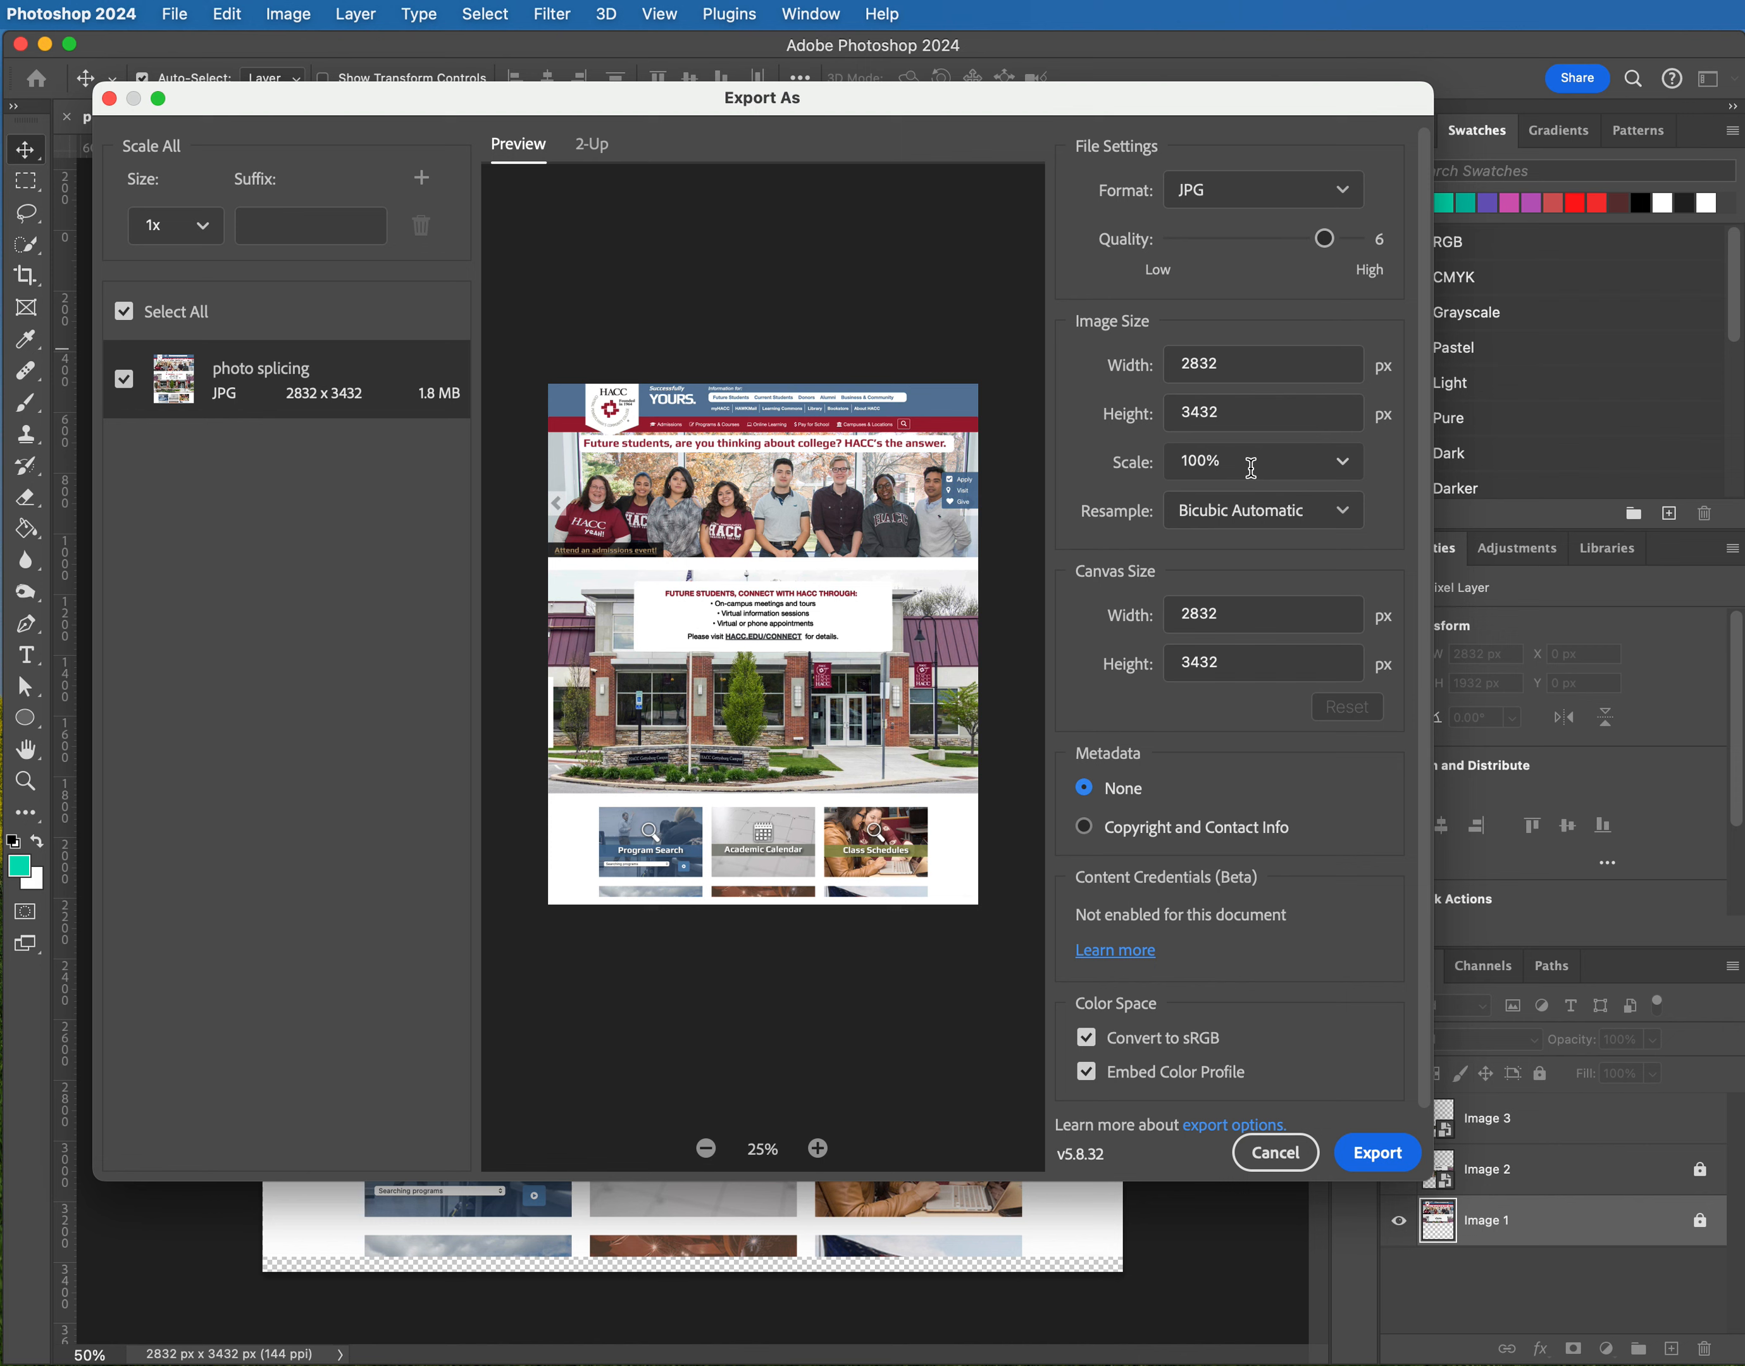
# Try scaling the exported image to 33% and then to 25%
pyautogui.click(1342, 465)
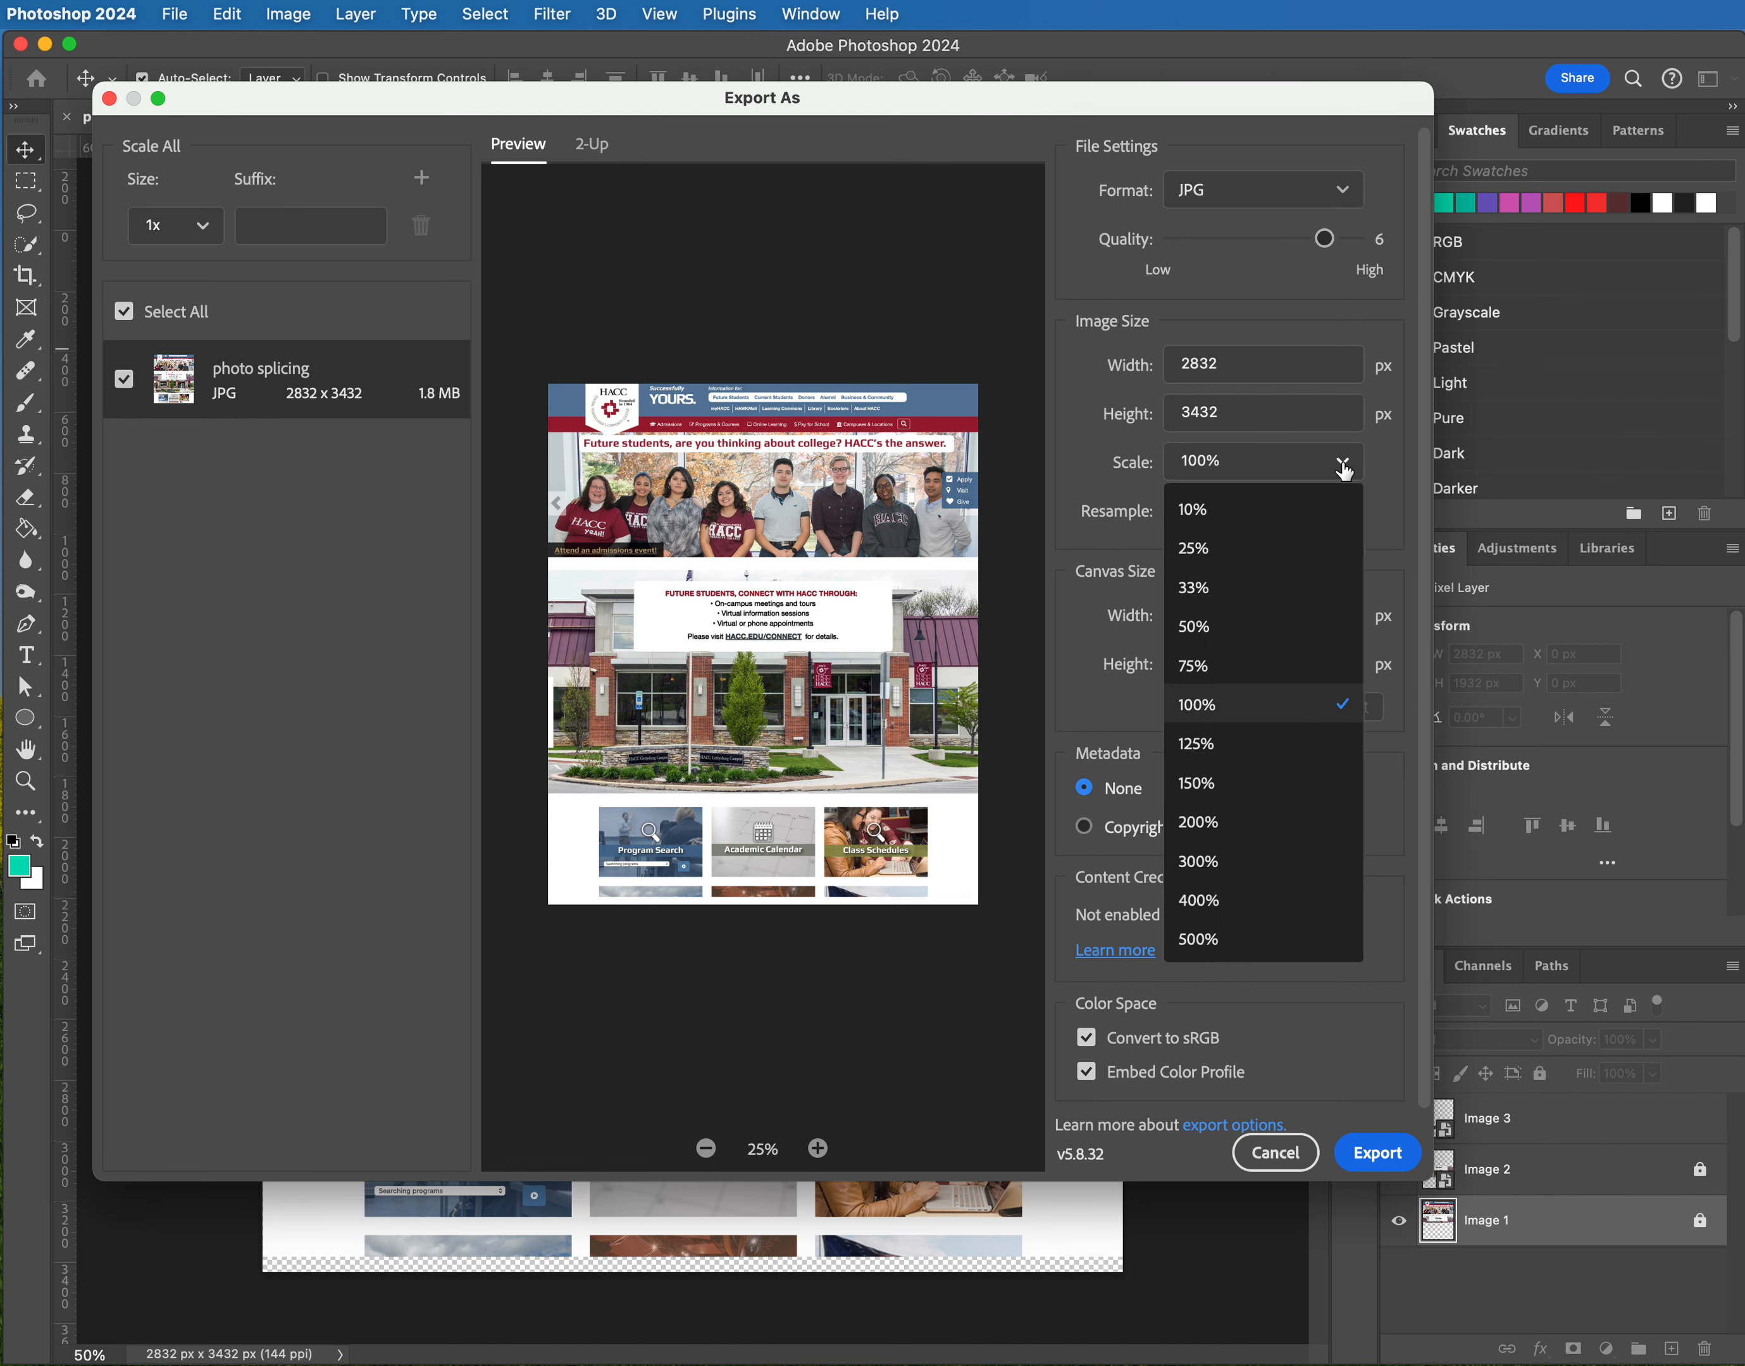
pyautogui.click(1213, 593)
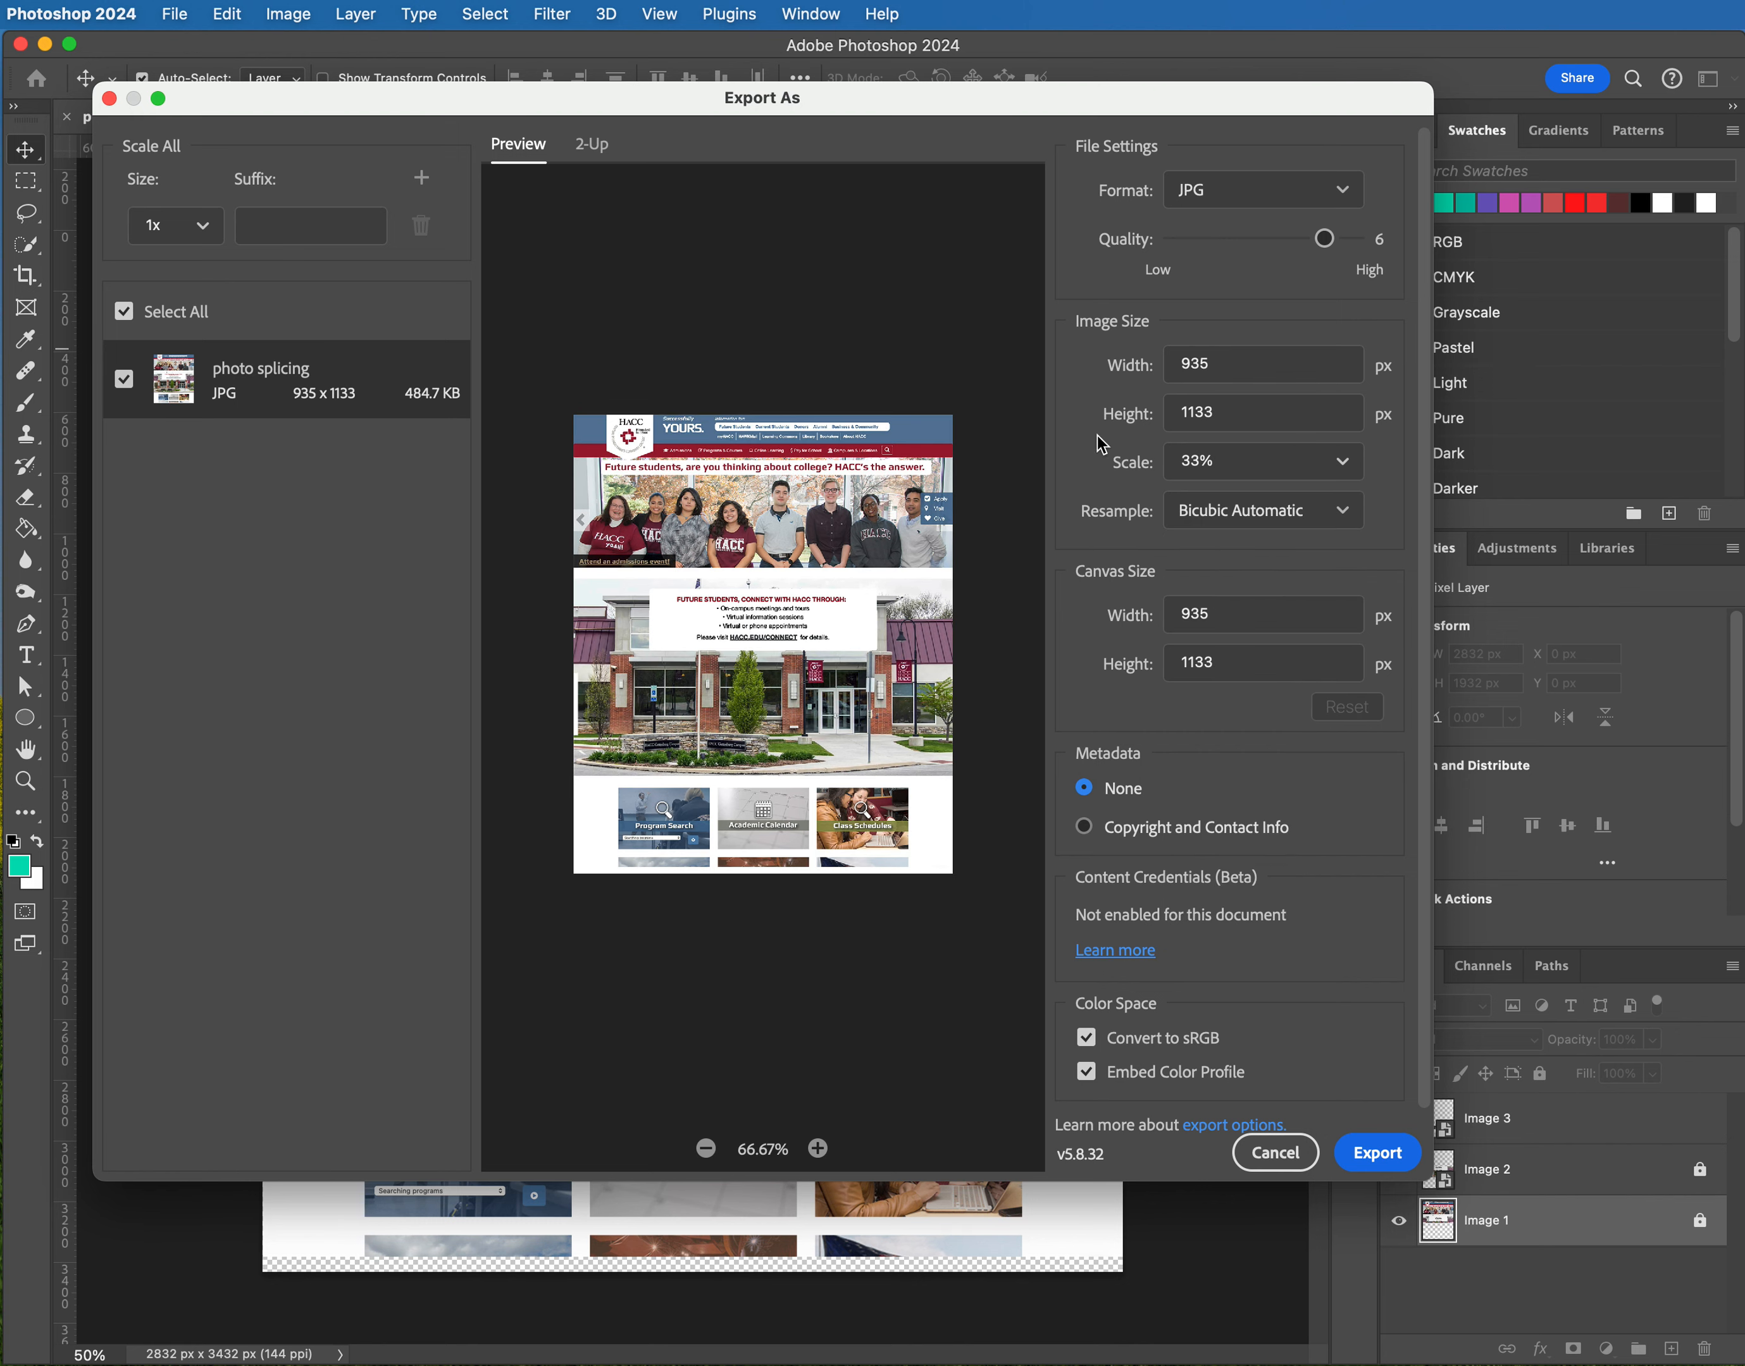
pyautogui.click(1345, 470)
pyautogui.click(1201, 553)
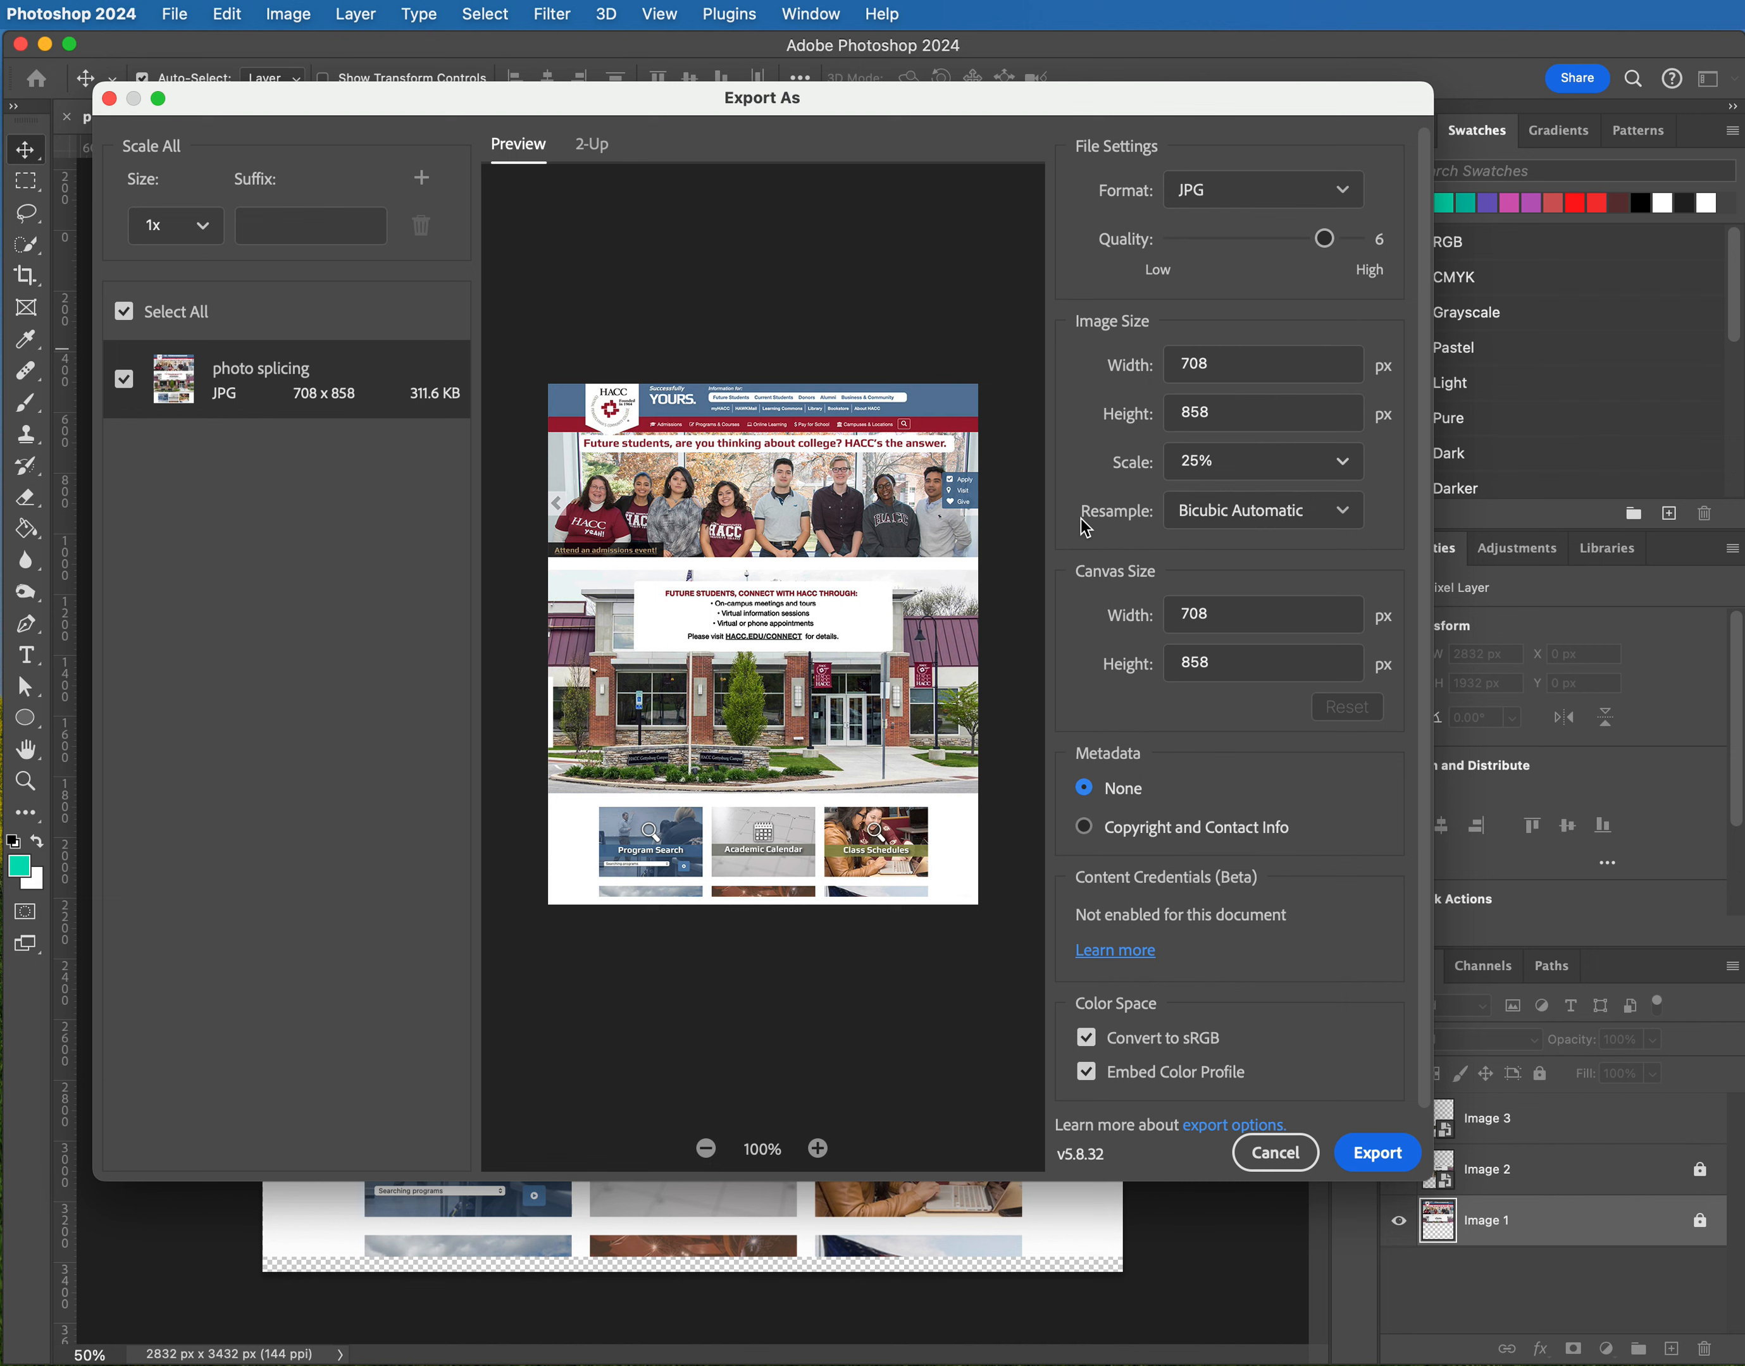
# Set the export scale to 10% and export the image to the desktop as "photo splicing.jpg"
pyautogui.click(1341, 463)
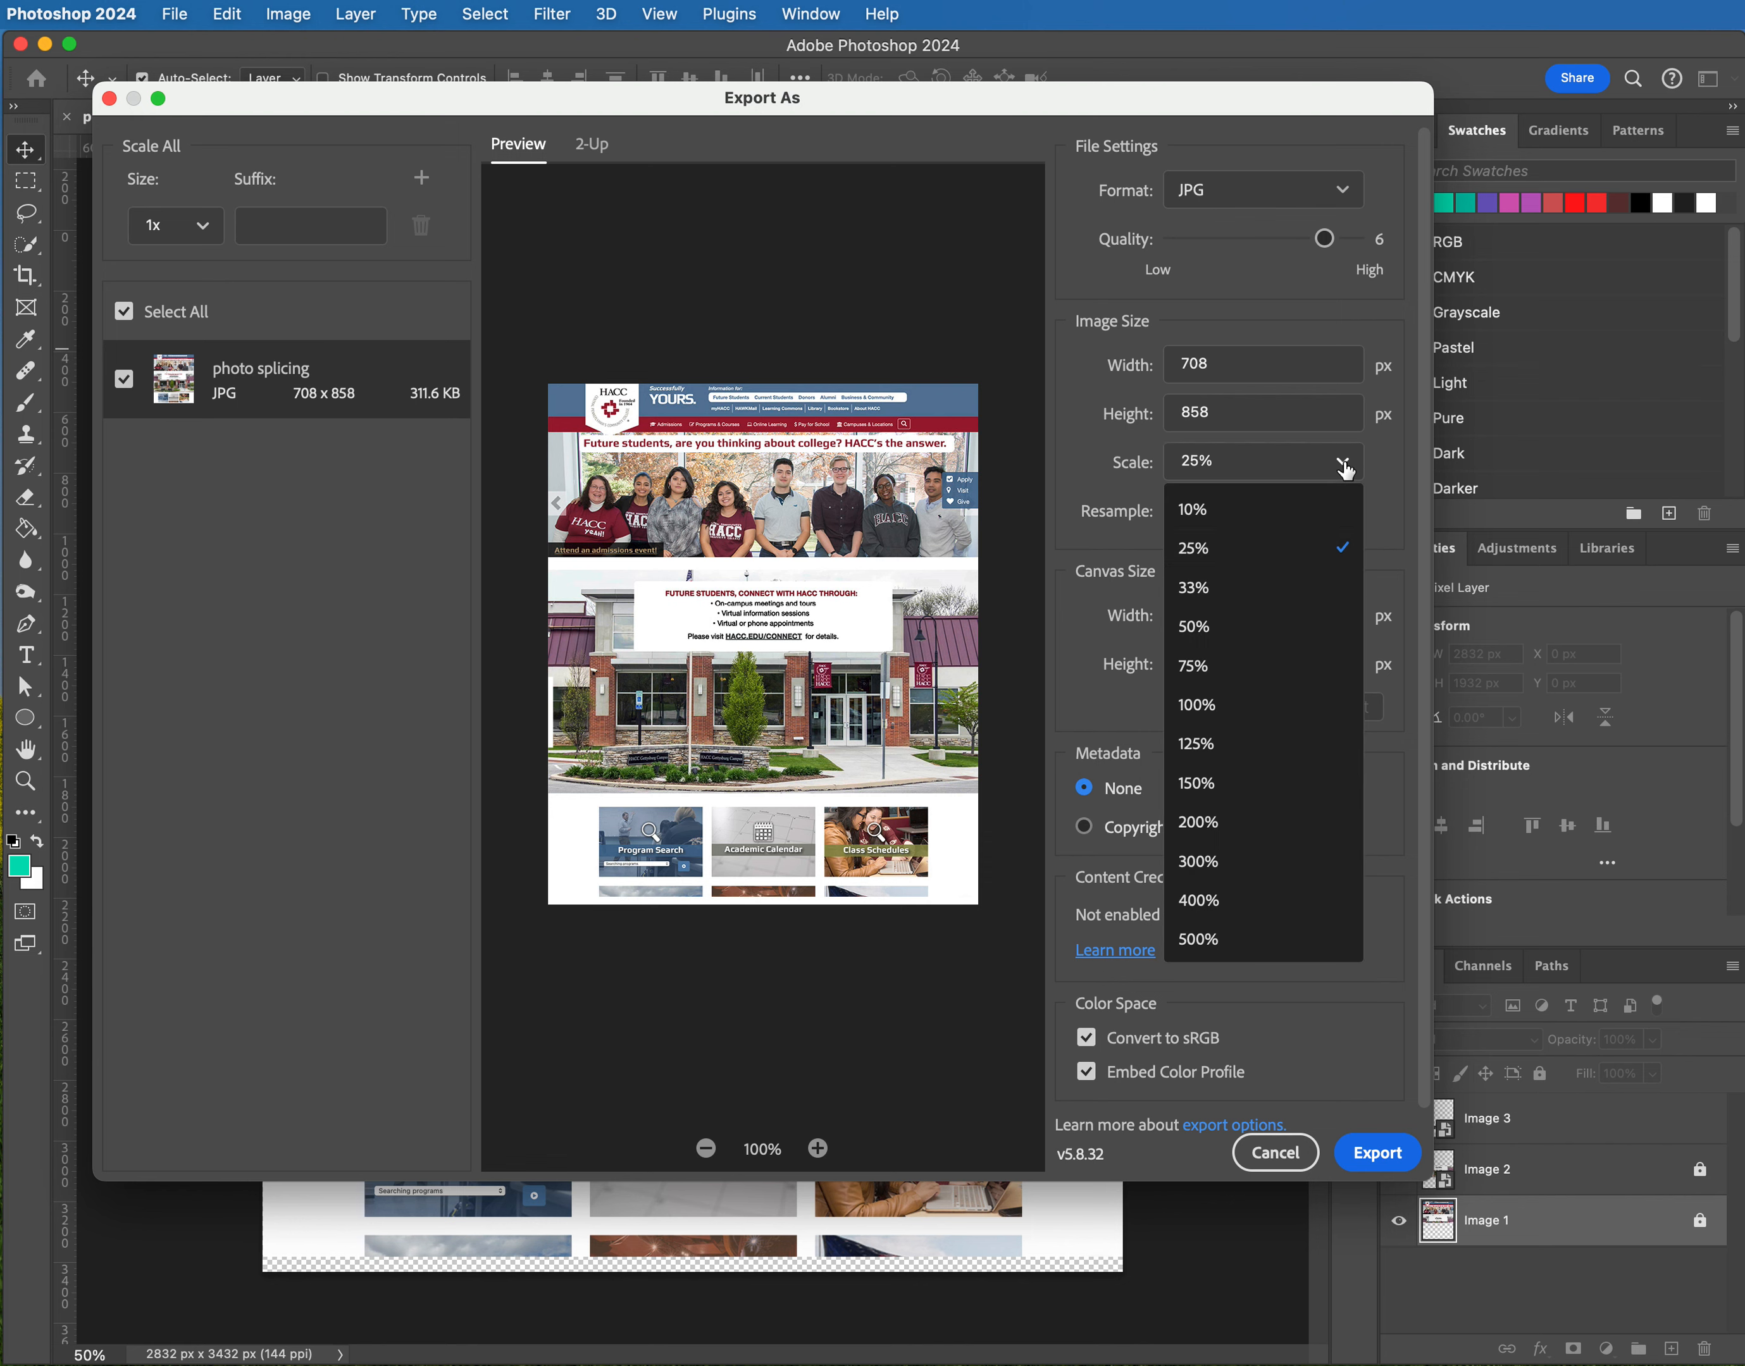
pyautogui.click(1206, 512)
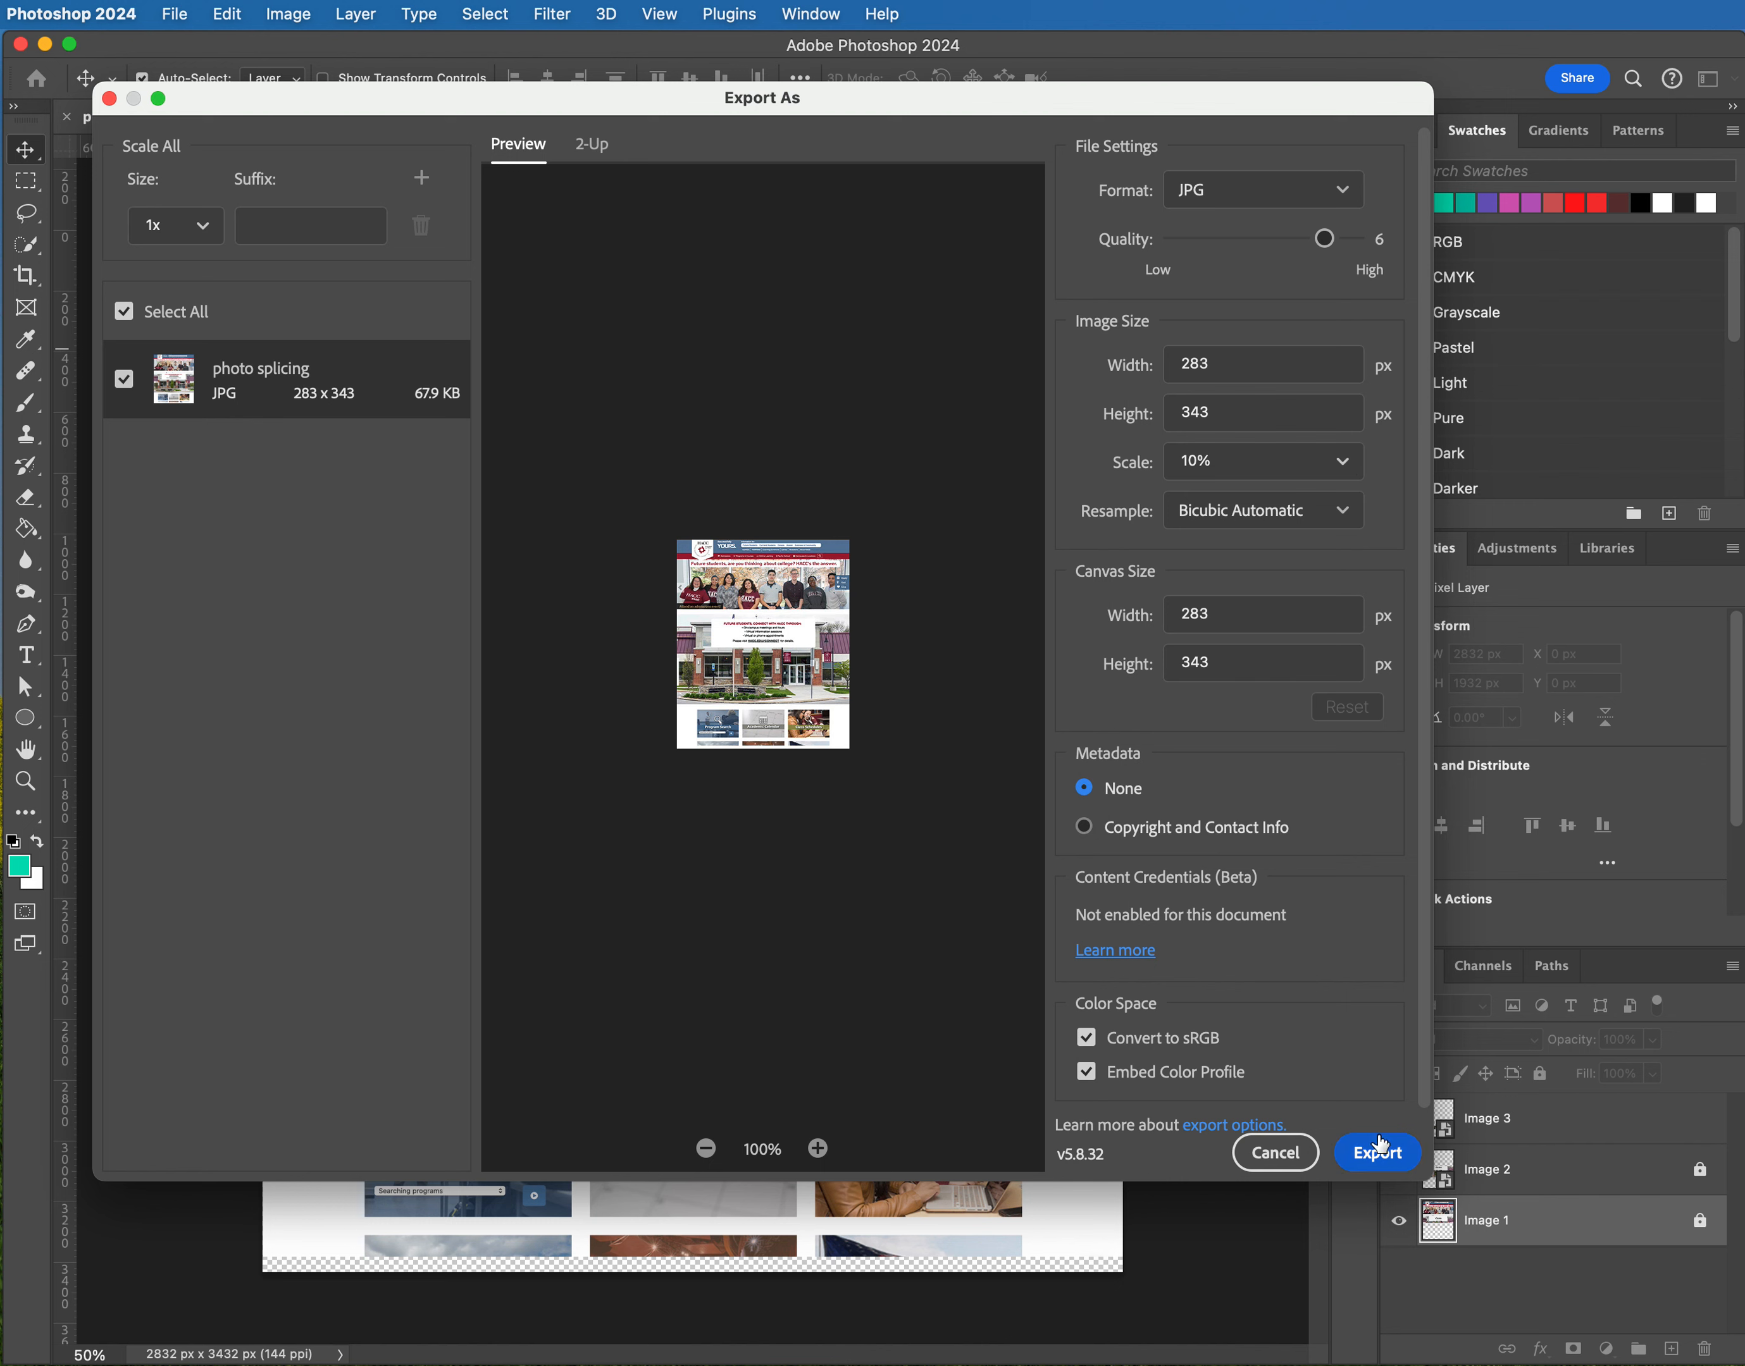
pyautogui.click(1378, 1154)
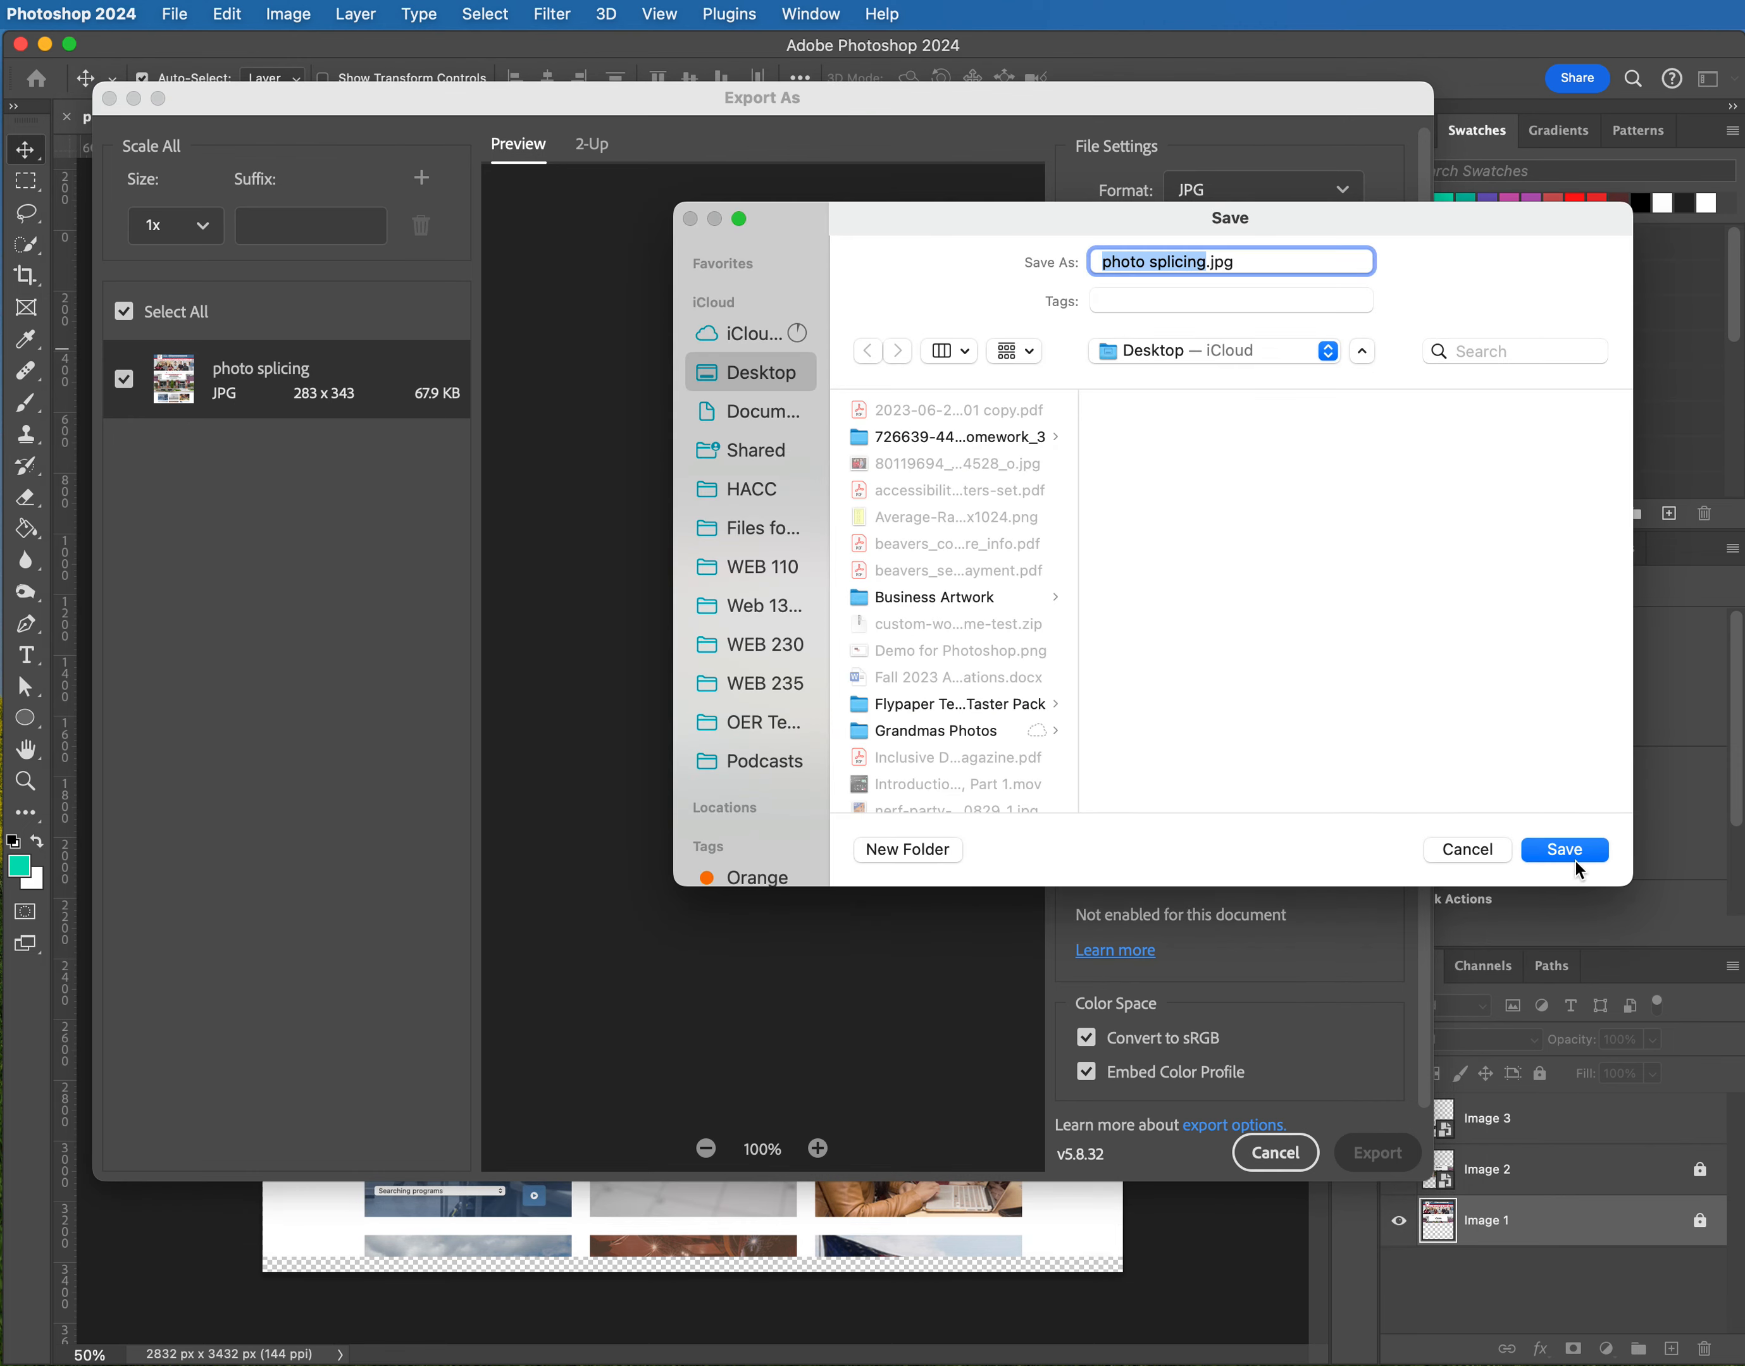
pyautogui.click(1577, 855)
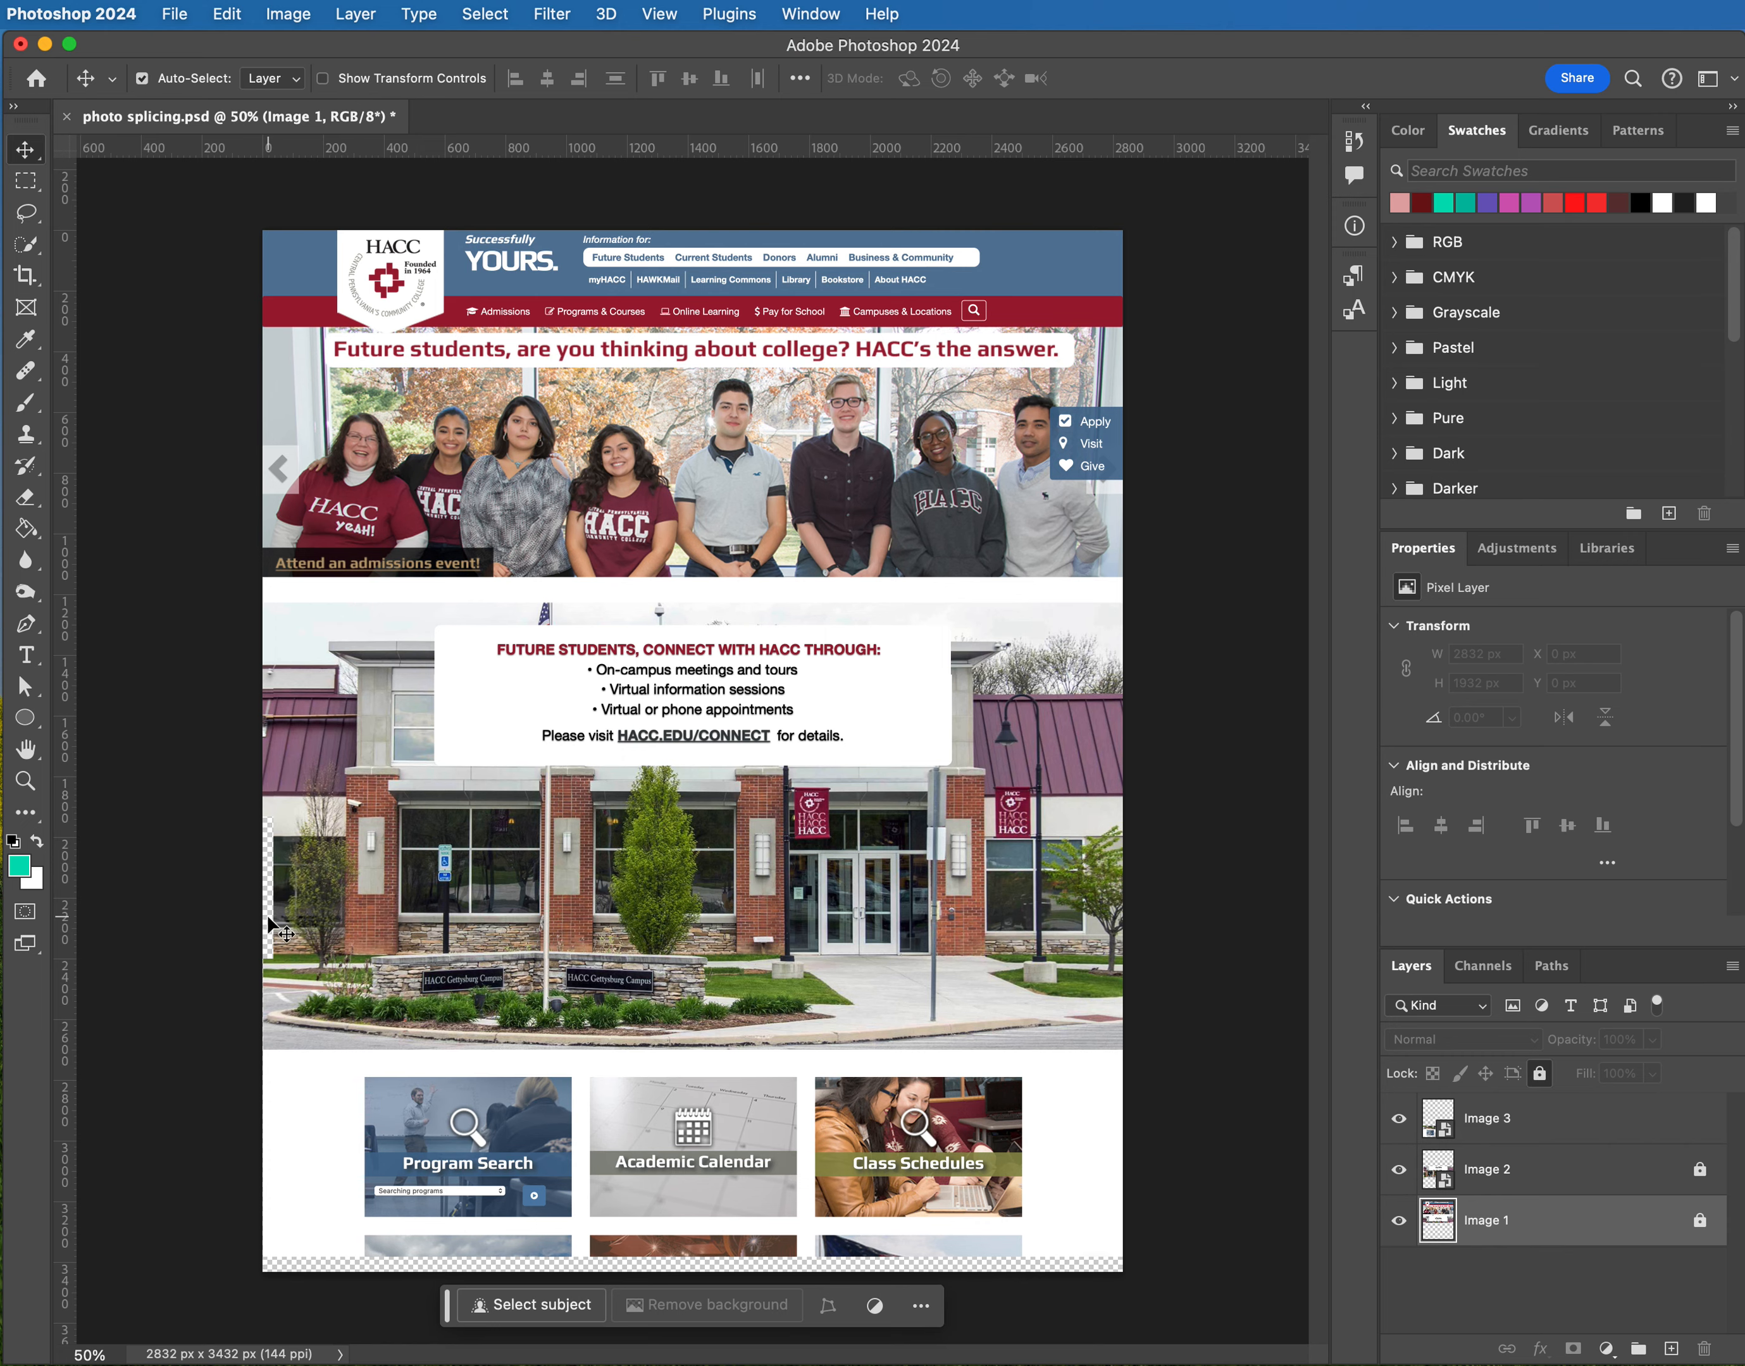
# Switch to Safari and close the browser window showing the hacc.edu home page
pyautogui.moveTo(0, 11); pyautogui.dragTo(1693, 10)
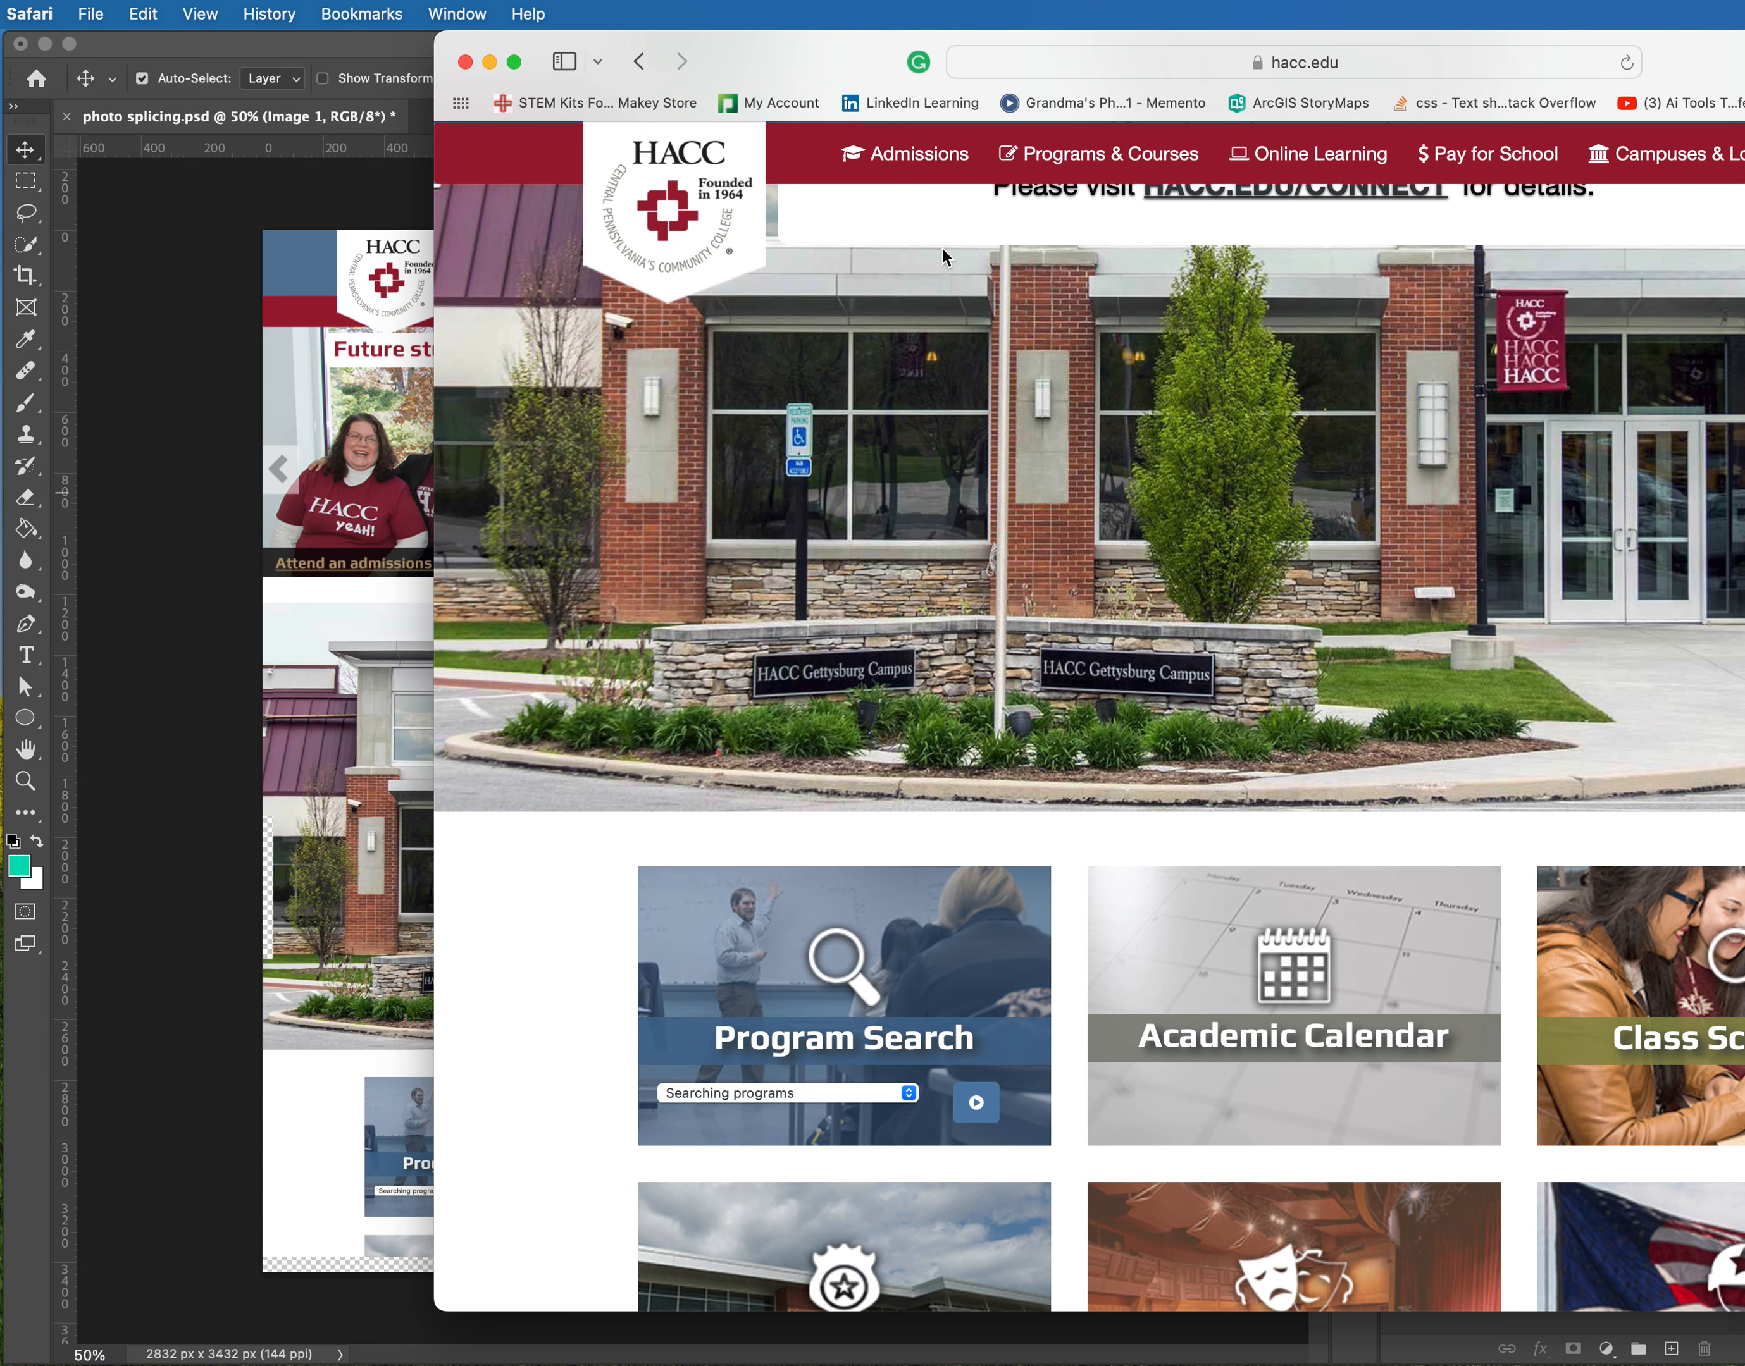
pyautogui.click(466, 62)
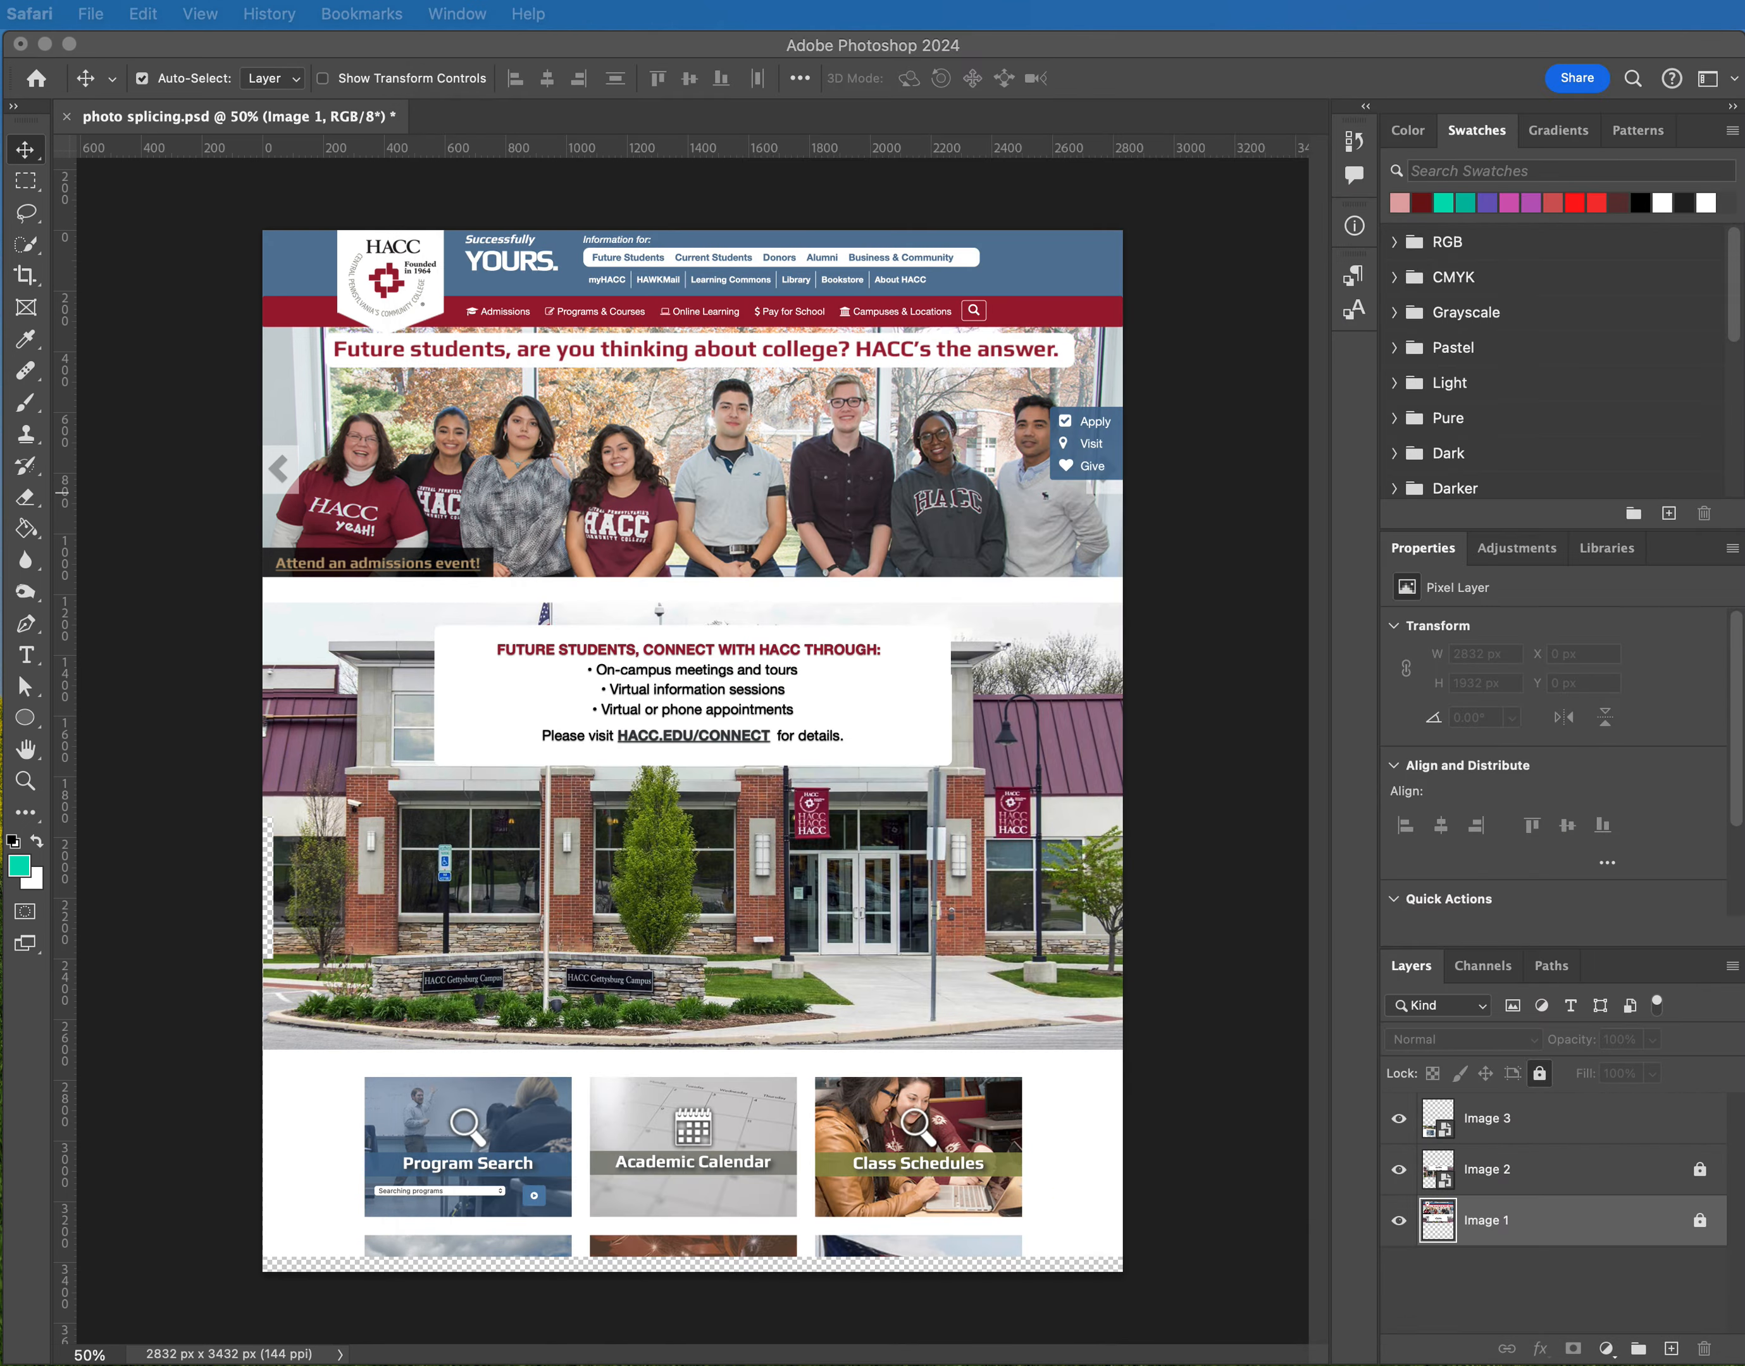